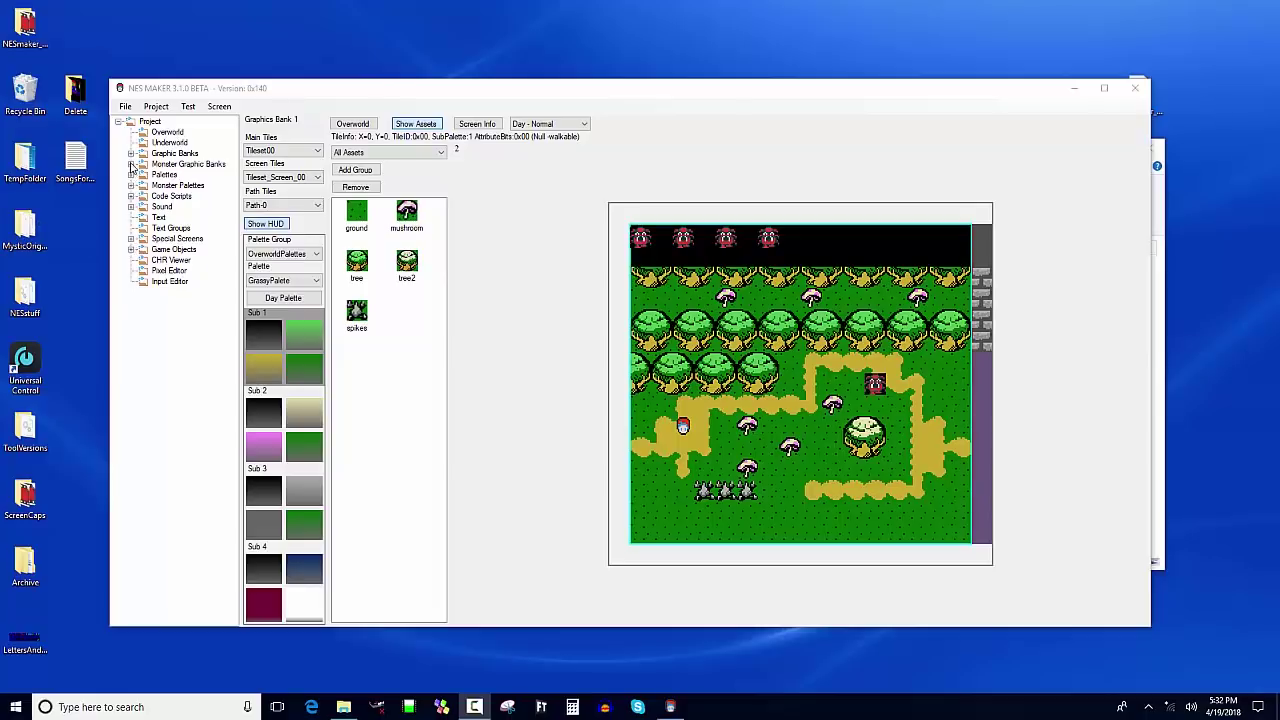
# Step: Open the existing BugMonster from the monsters of Graphics Bank 0 in the monster graphic banks
pyautogui.click(131, 165)
pyautogui.click(131, 164)
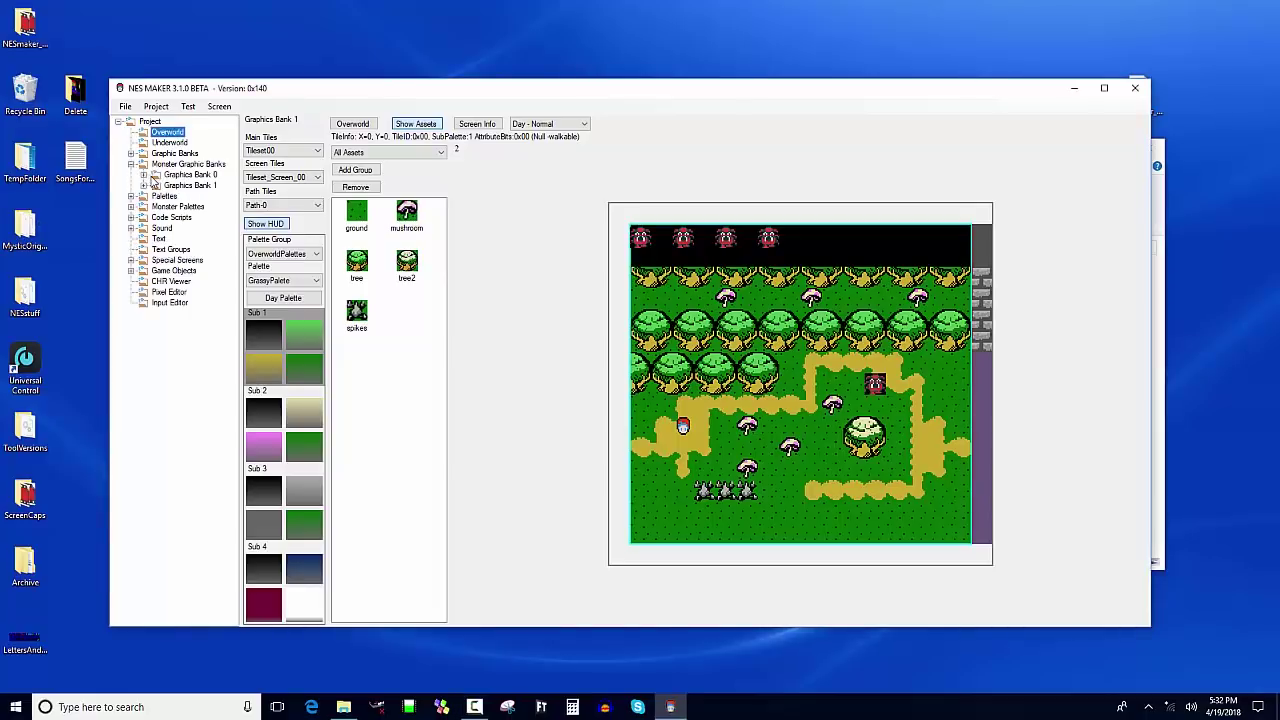
pyautogui.click(143, 175)
pyautogui.click(155, 186)
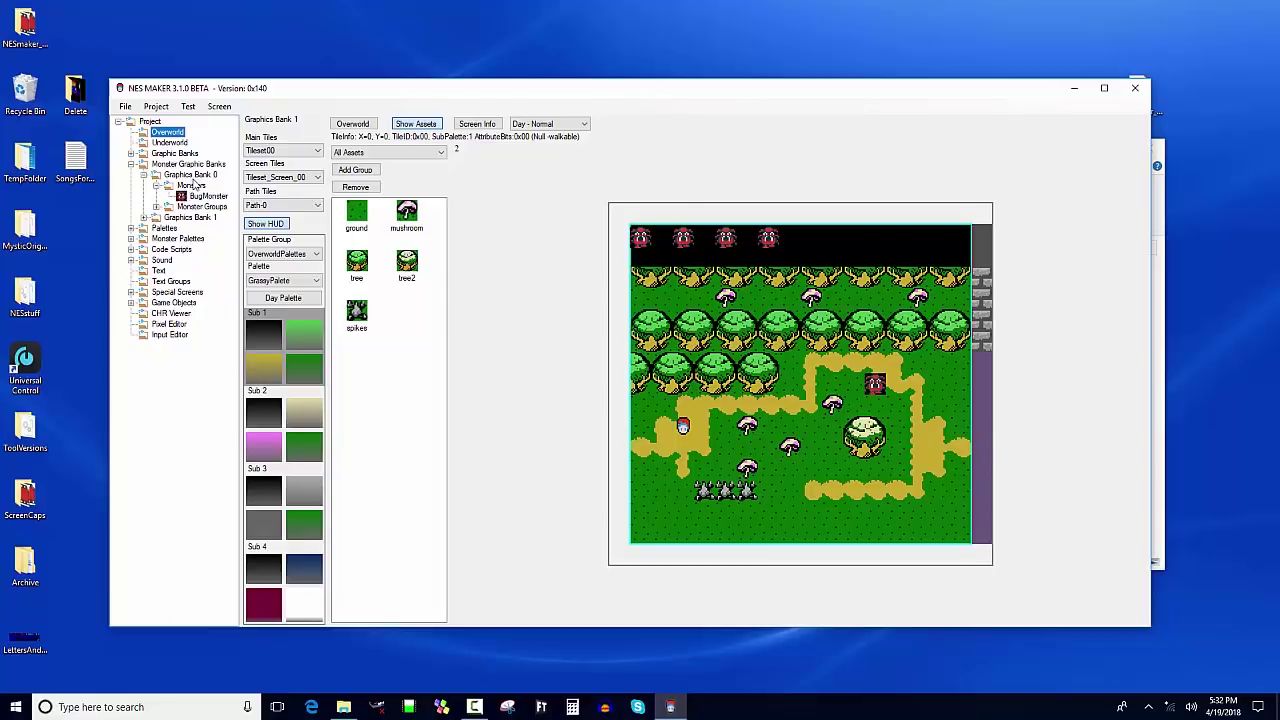
pyautogui.click(191, 186)
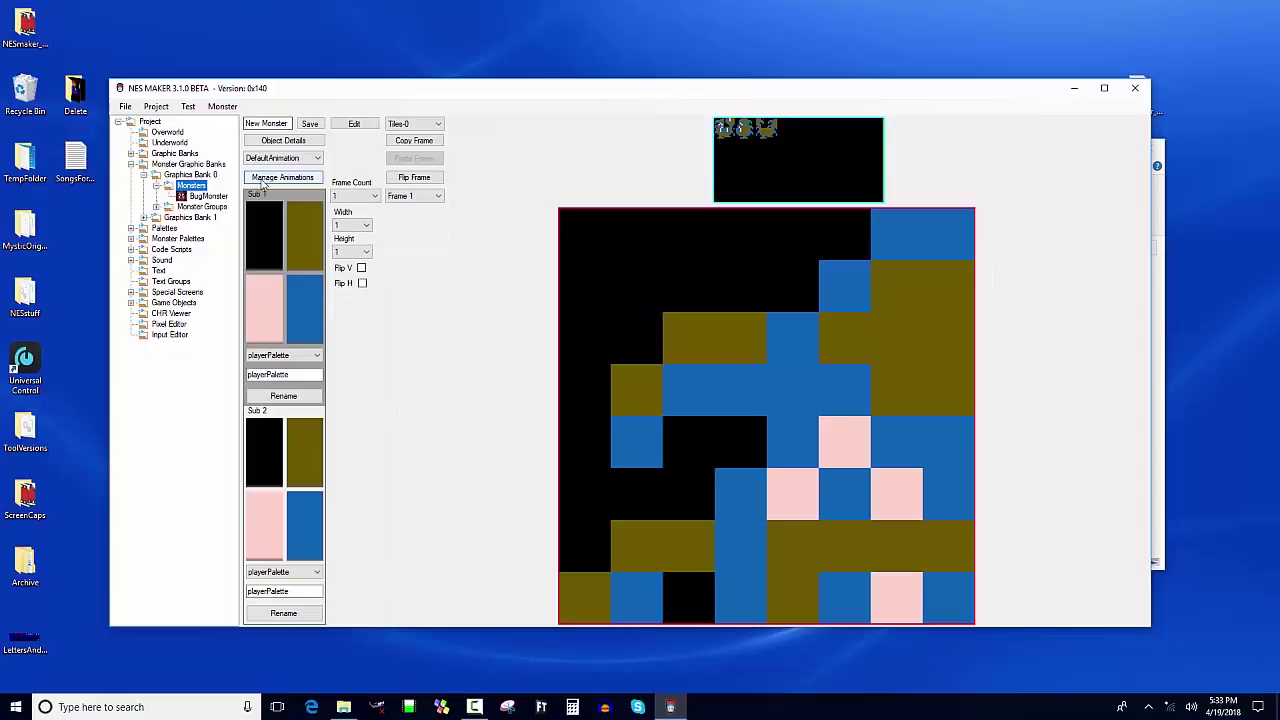
pyautogui.click(197, 196)
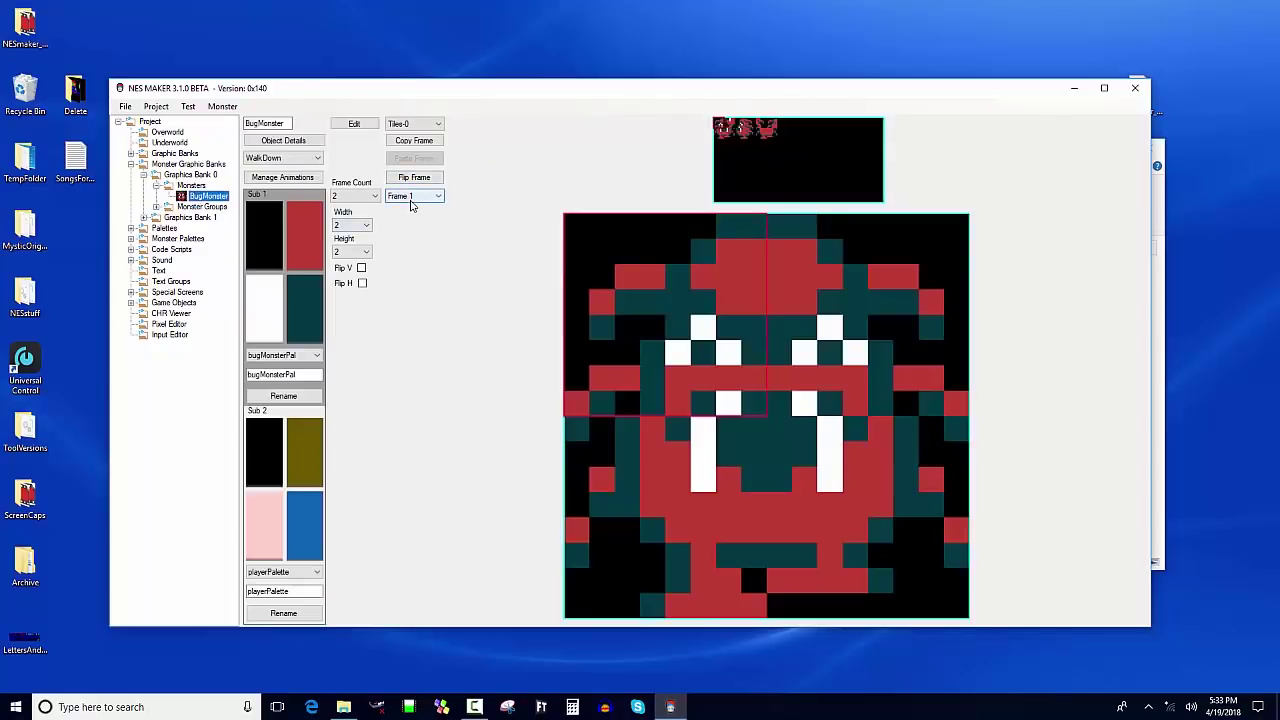
pyautogui.click(191, 185)
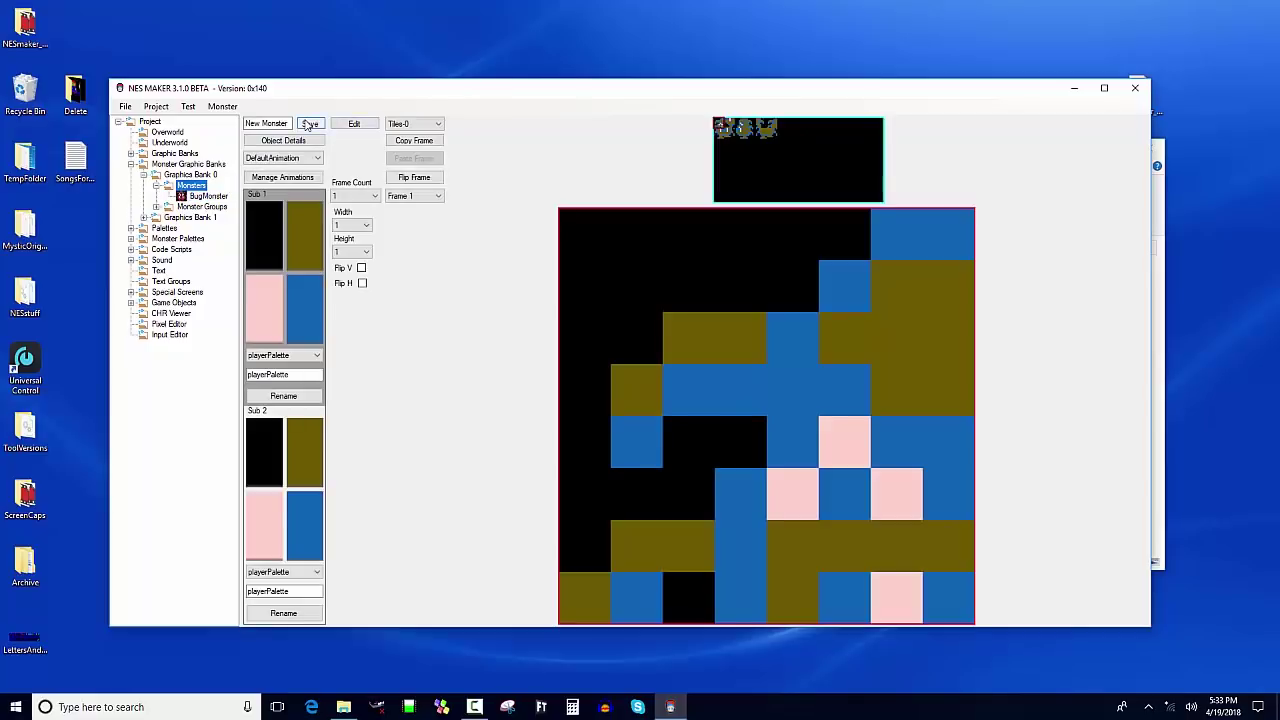
pyautogui.click(212, 196)
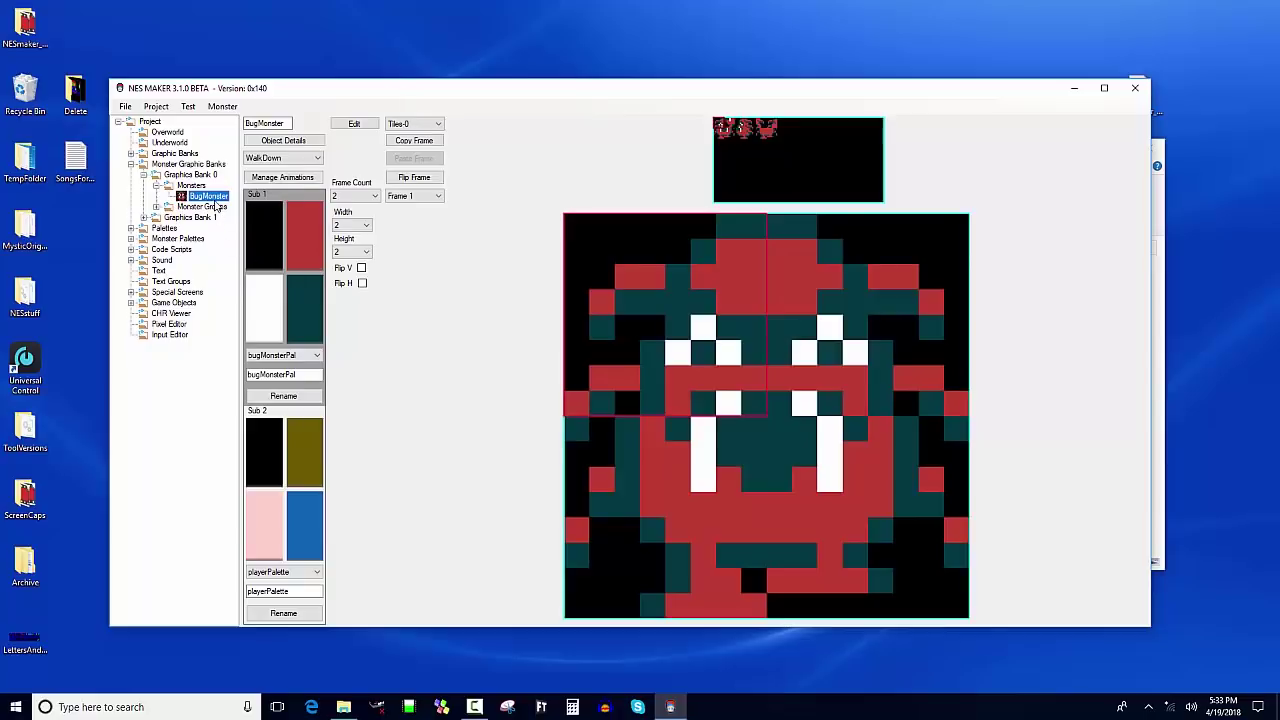
# Step: Duplicate BugMonster and rename the copy BugMonster_Fast
pyautogui.rightClick(213, 198)
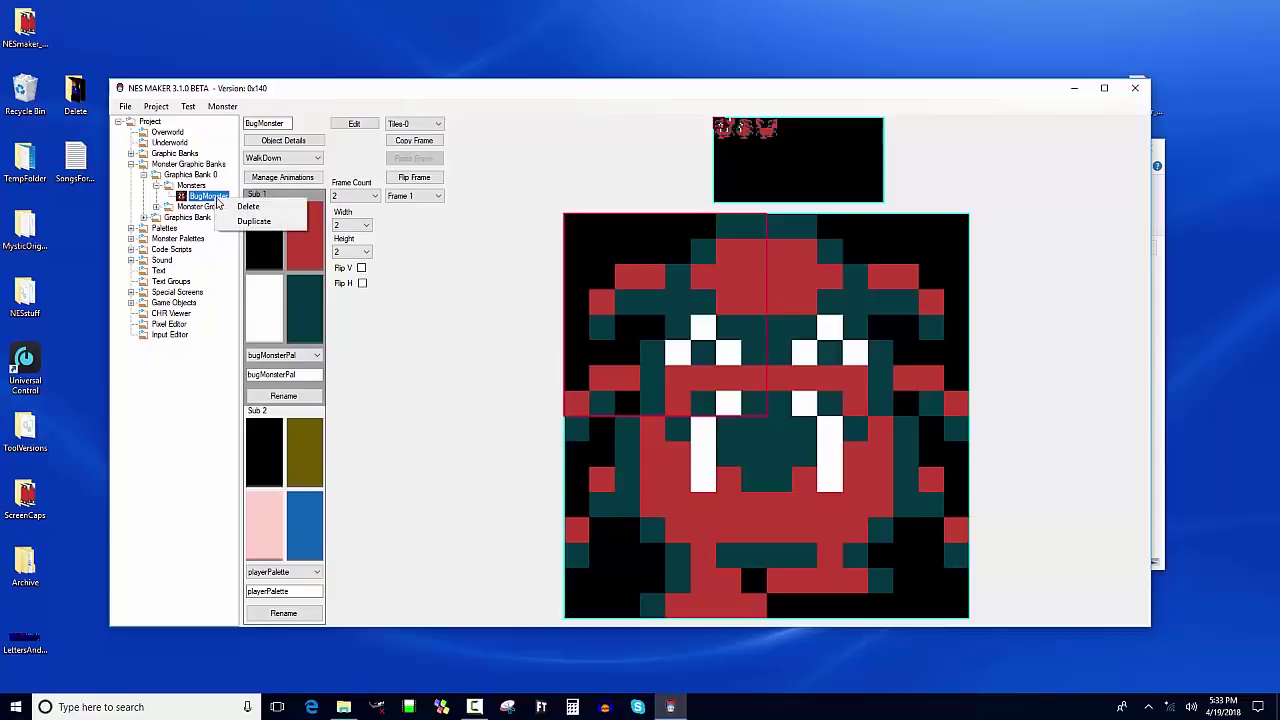
pyautogui.click(236, 222)
pyautogui.click(213, 206)
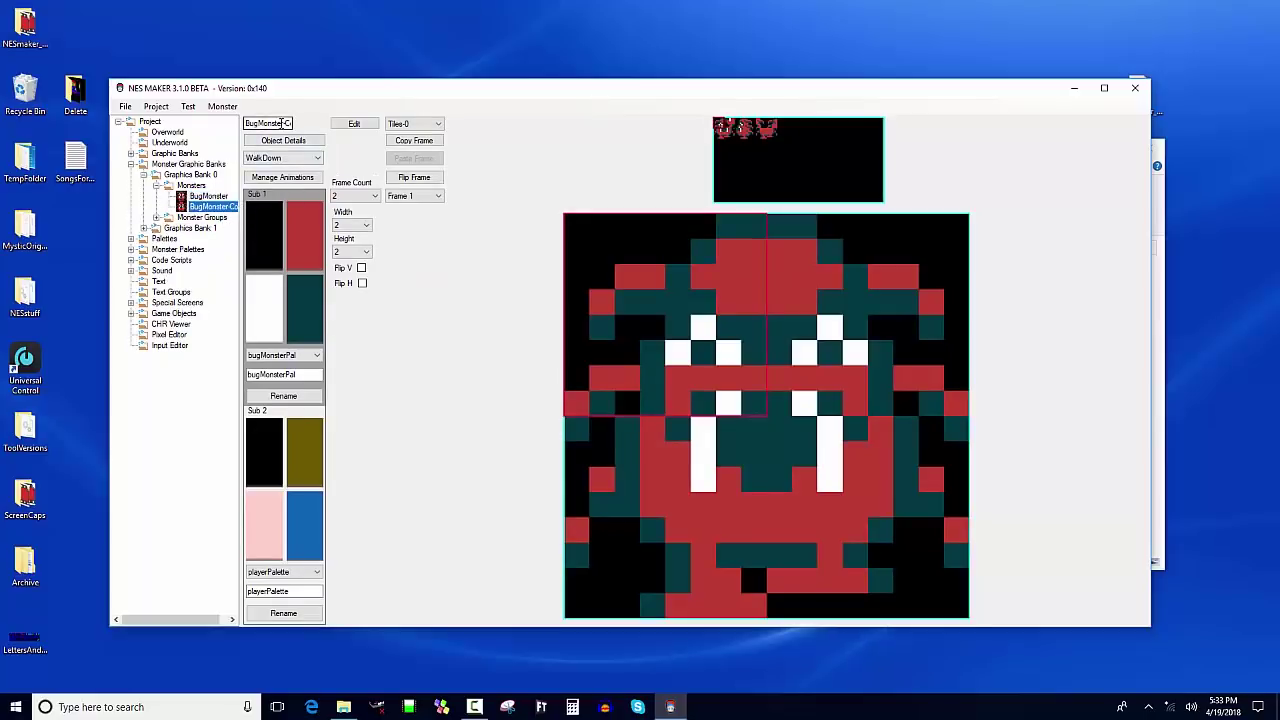
pyautogui.moveTo(282, 123); pyautogui.dragTo(388, 117)
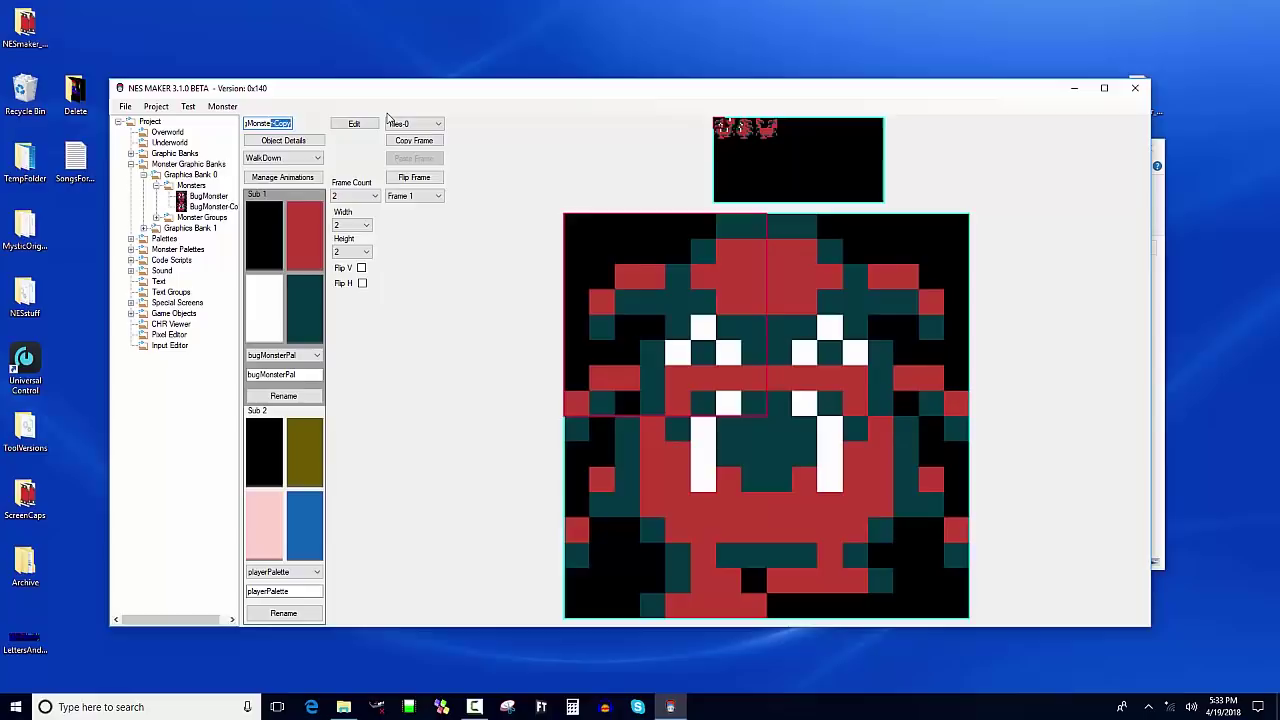
pyautogui.press('BackSpace')
pyautogui.write('_Fast')
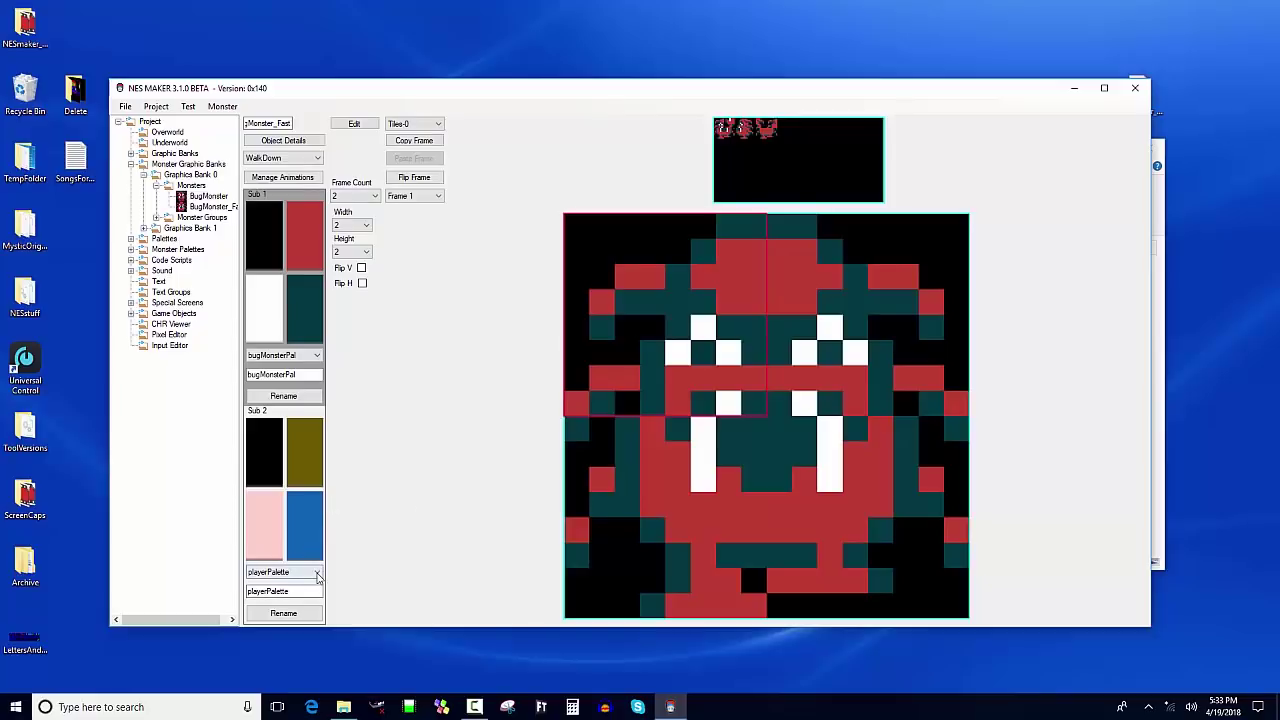
# Step: Assign MonsterPalette 3 as the duplicate monster's Sub 2 palette and rename that palette yellowBugMonsterPal
pyautogui.click(316, 573)
pyautogui.click(316, 575)
pyautogui.click(300, 572)
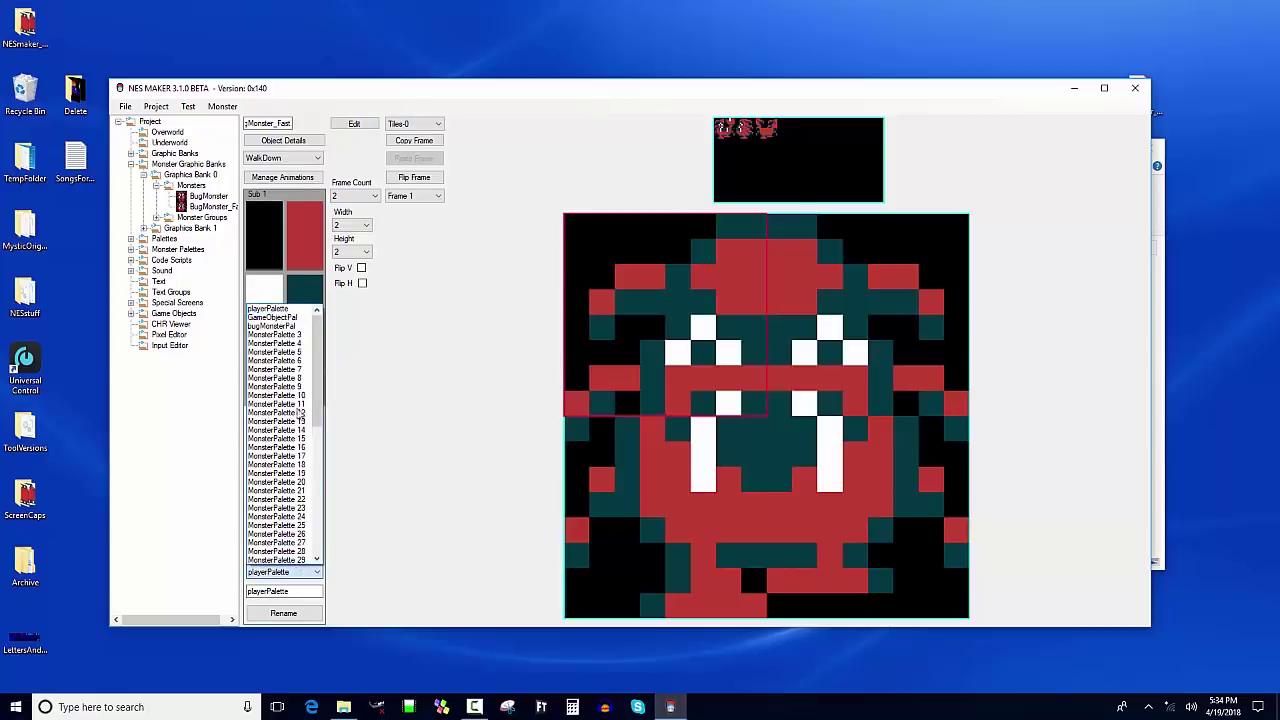
pyautogui.click(278, 336)
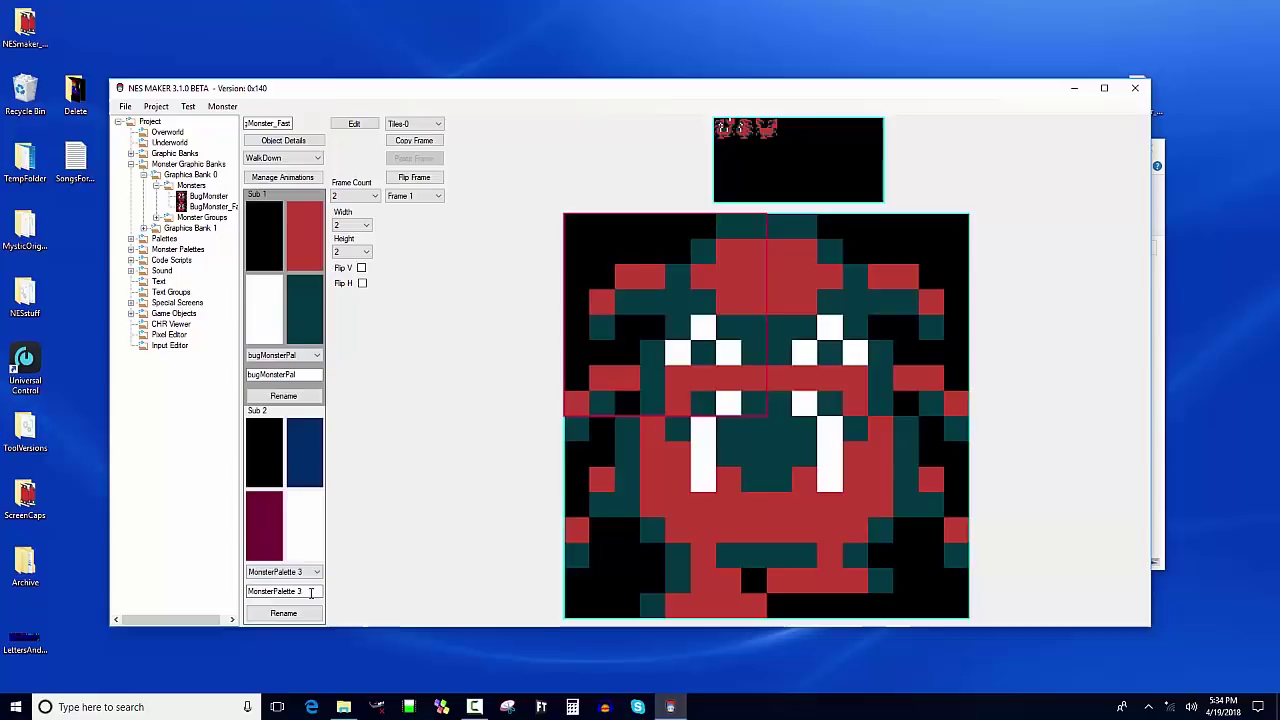
pyautogui.write('yellowBug')
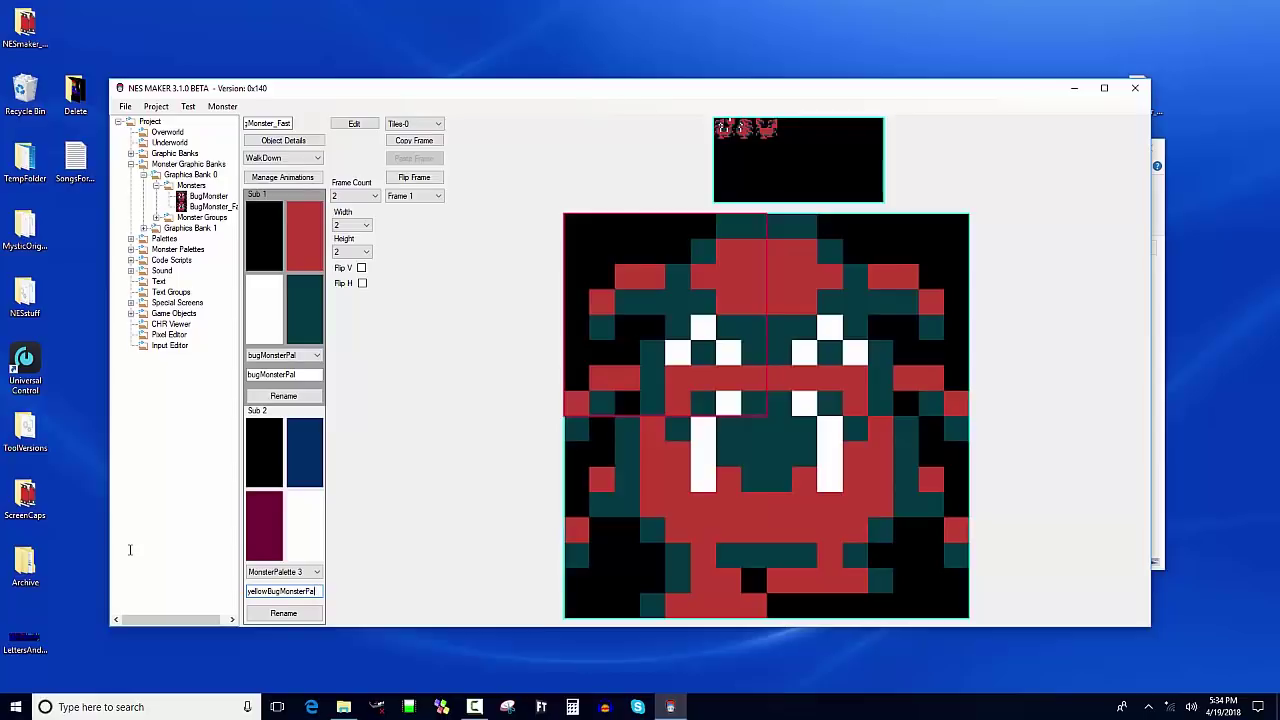
pyautogui.write('MonsterPal')
pyautogui.click(280, 612)
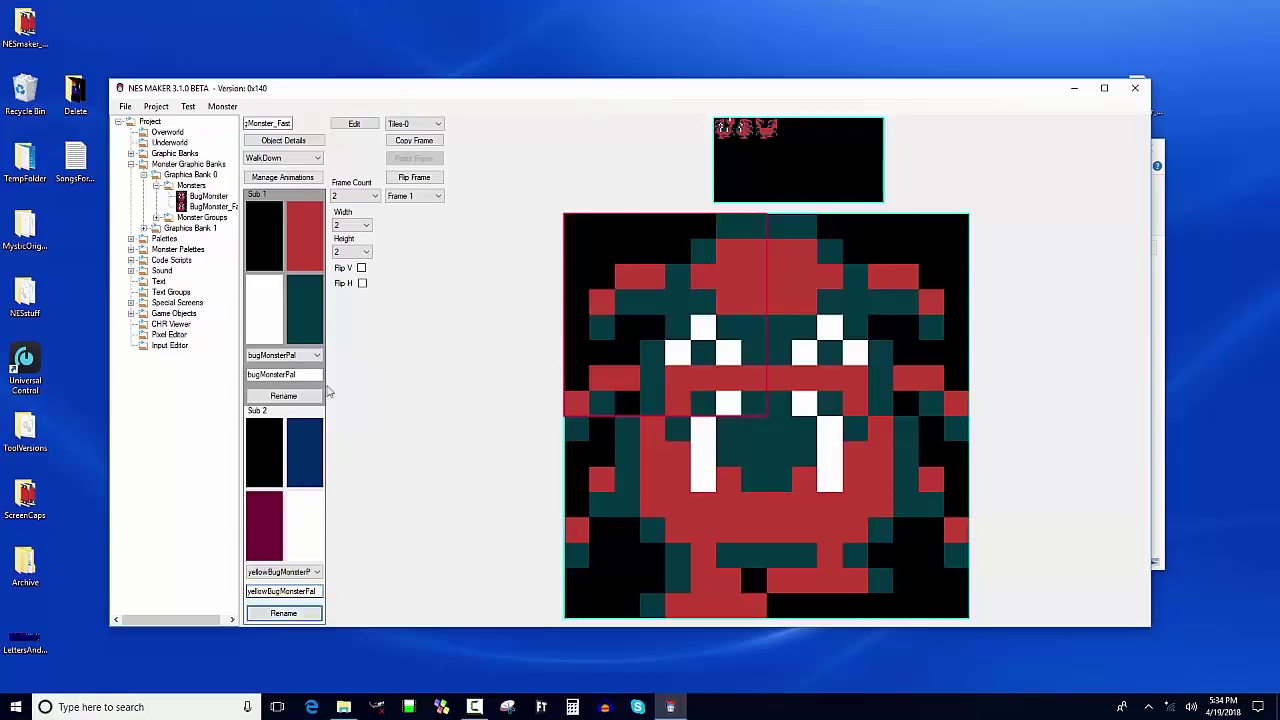
# Step: Recolor the three non-black entries of yellowBugMonsterPal to yellow, white and dark teal
pyautogui.click(306, 440)
pyautogui.click(285, 160)
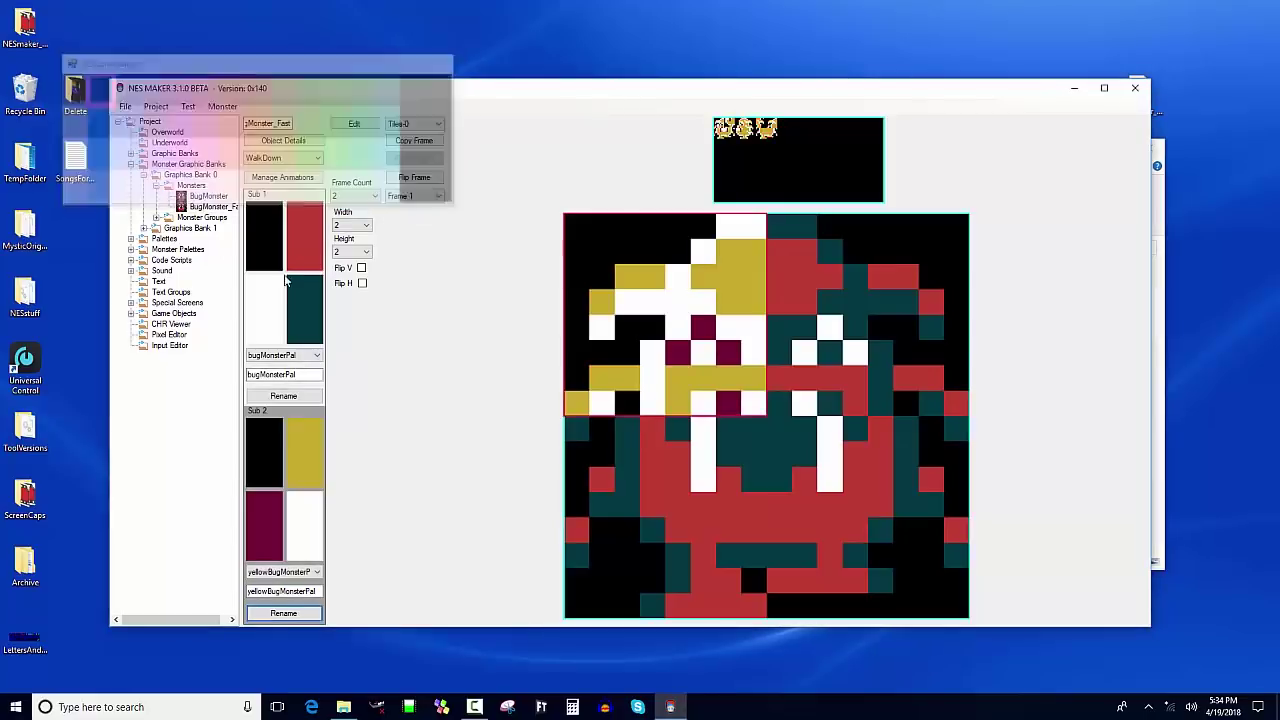
pyautogui.click(304, 527)
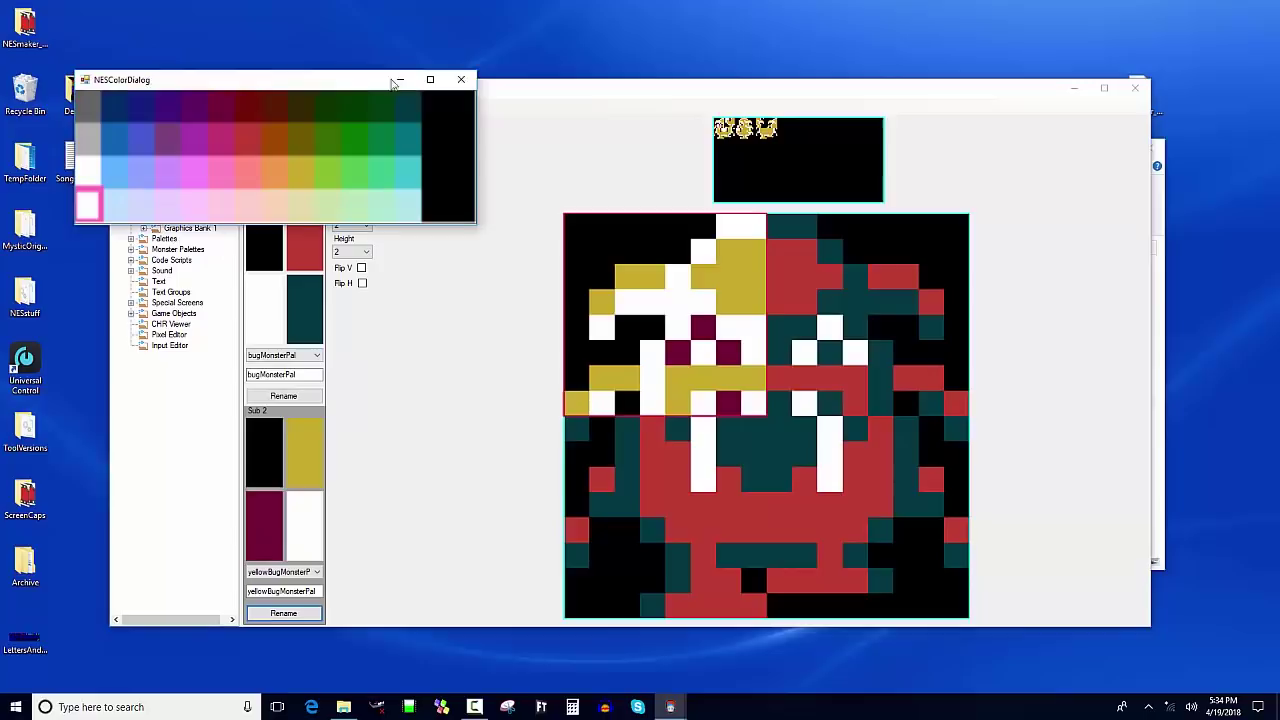
pyautogui.click(418, 118)
pyautogui.click(265, 522)
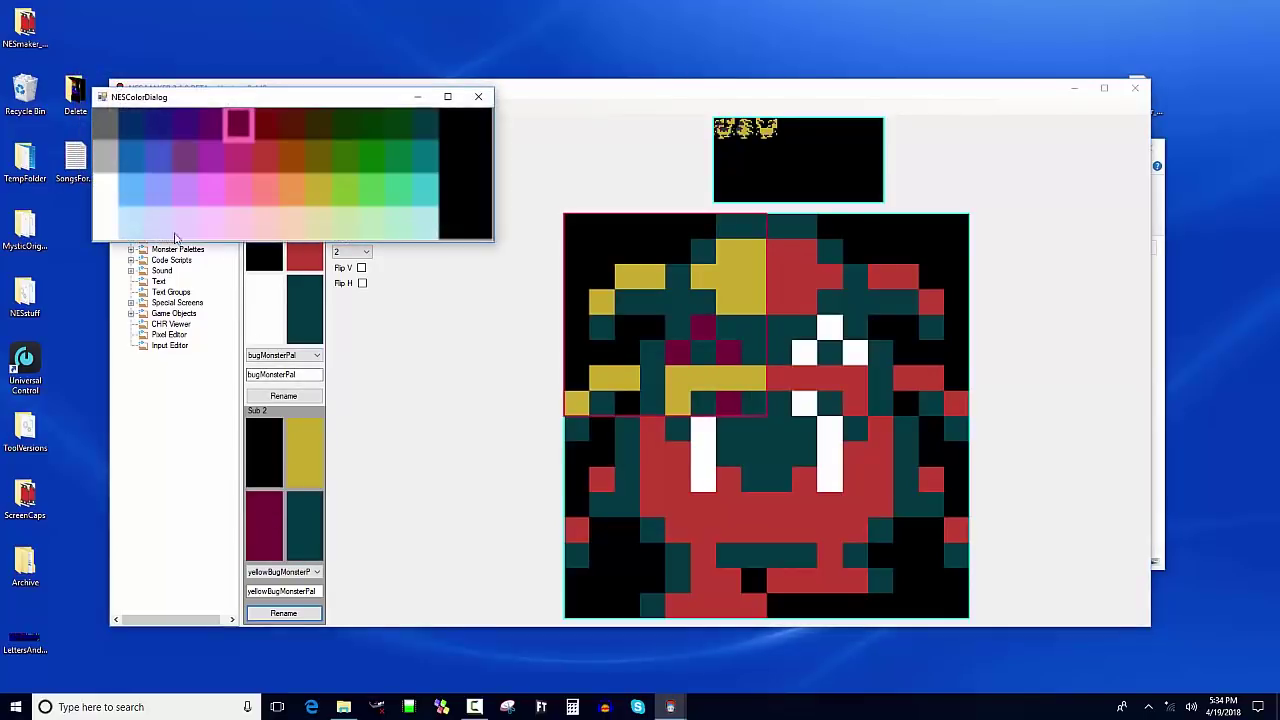
pyautogui.click(102, 228)
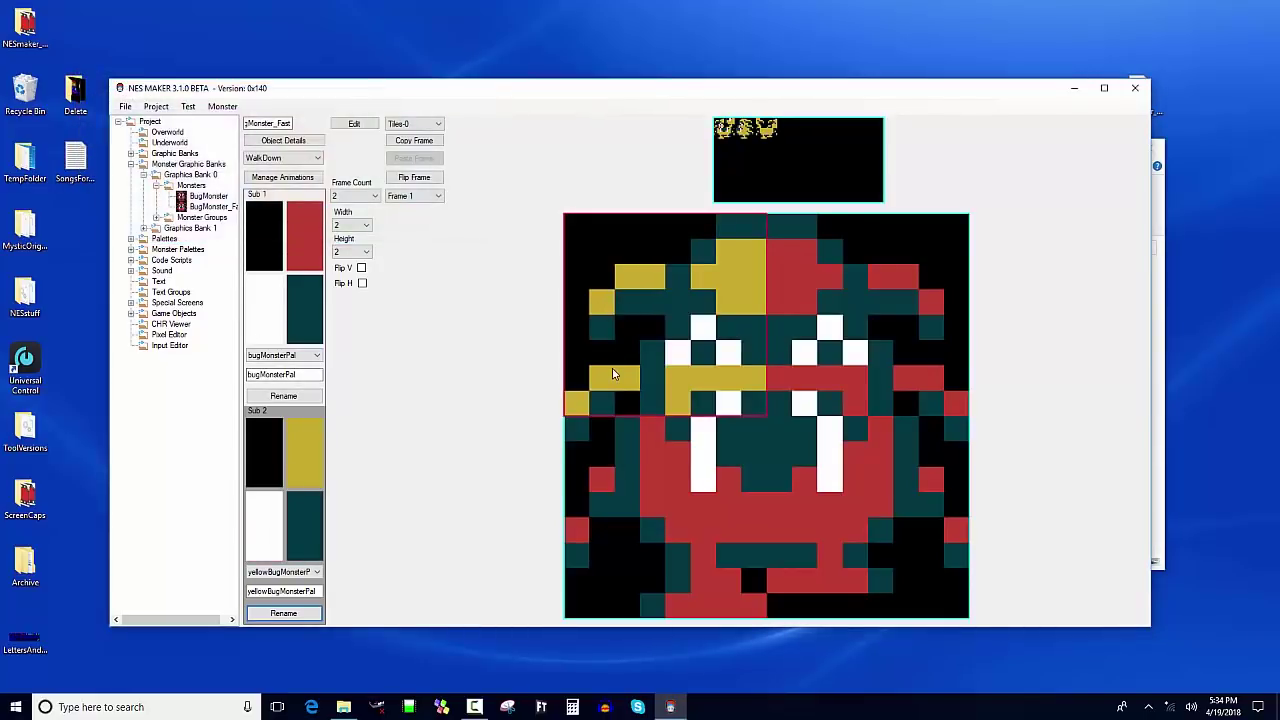
# Step: Apply the yellow Sub 2 palette to the three remaining red tiles of WalkDown frame 1
pyautogui.click(800, 330)
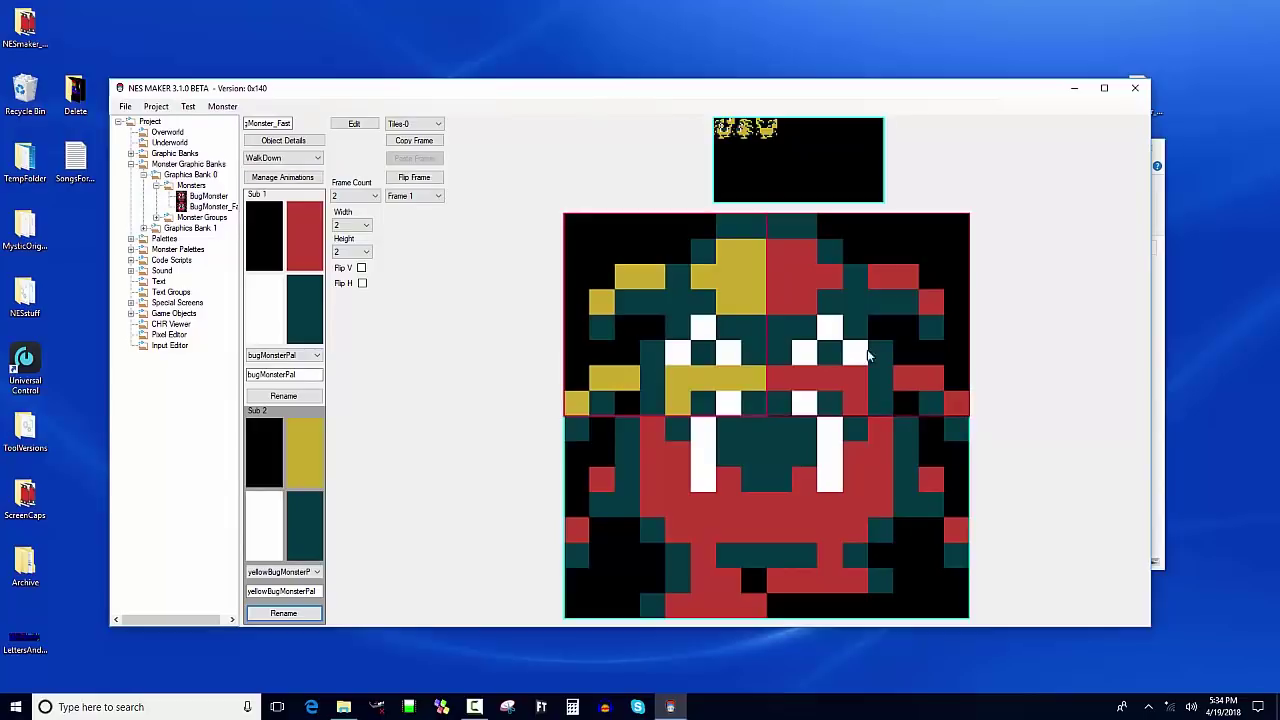
pyautogui.click(726, 528)
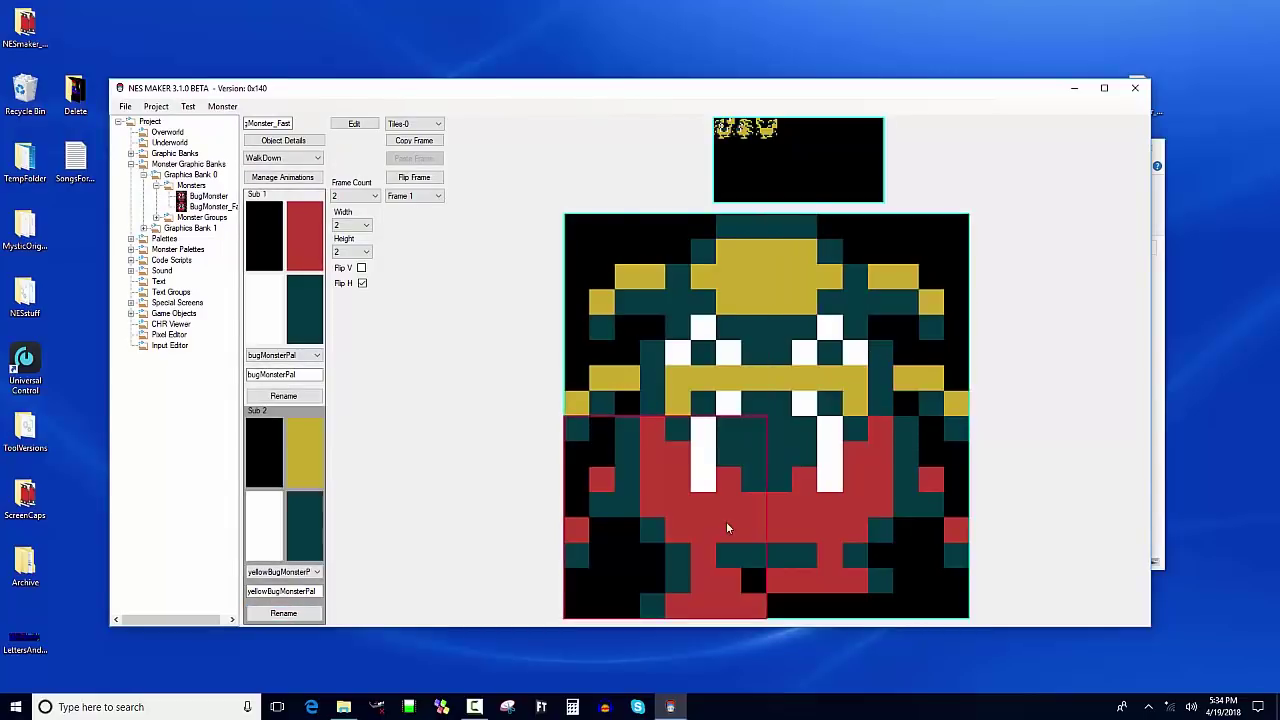
pyautogui.click(303, 519)
pyautogui.click(801, 502)
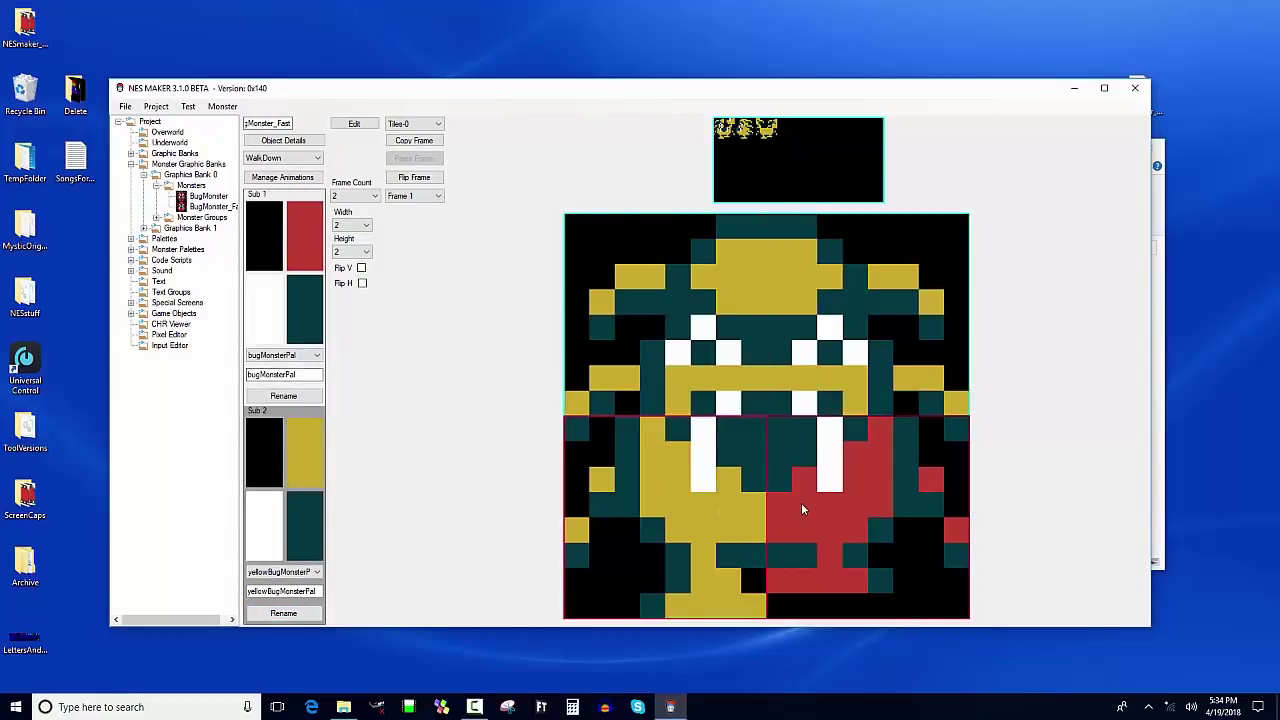
pyautogui.click(312, 540)
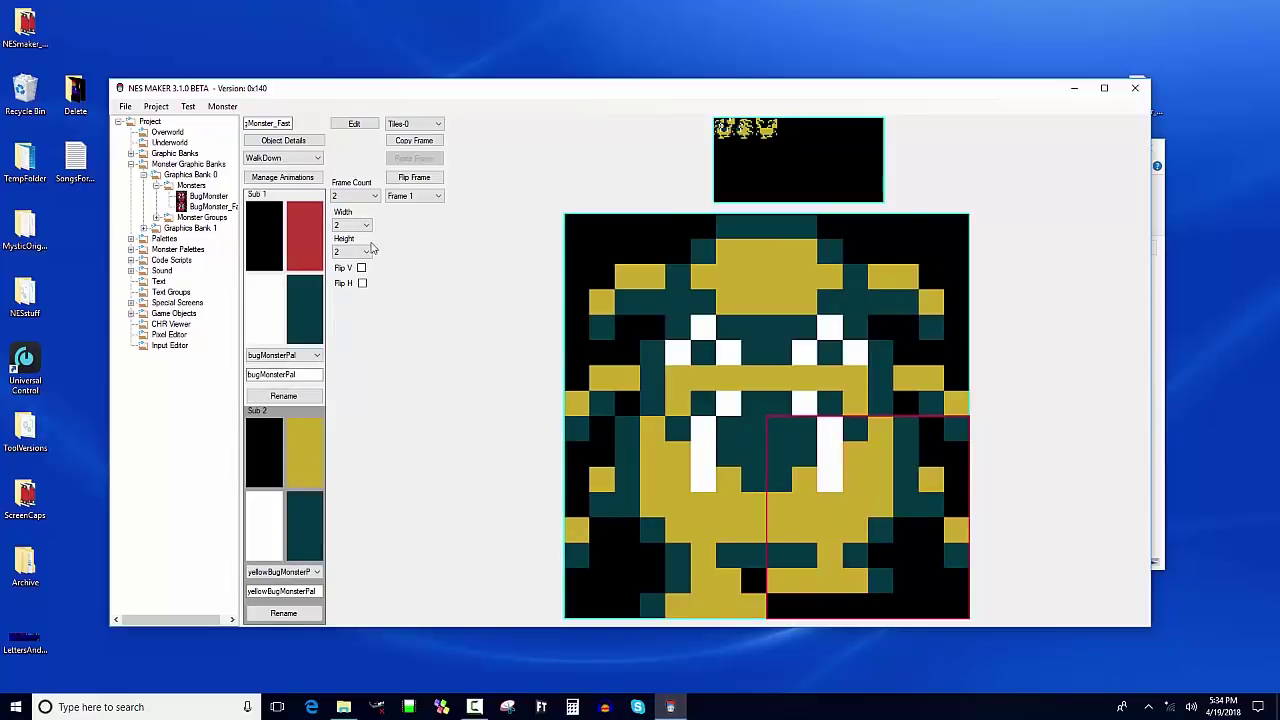
# Step: Apply the yellow Sub 2 palette to all four tiles of WalkDown frame 2
pyautogui.click(414, 196)
pyautogui.click(413, 216)
pyautogui.click(577, 274)
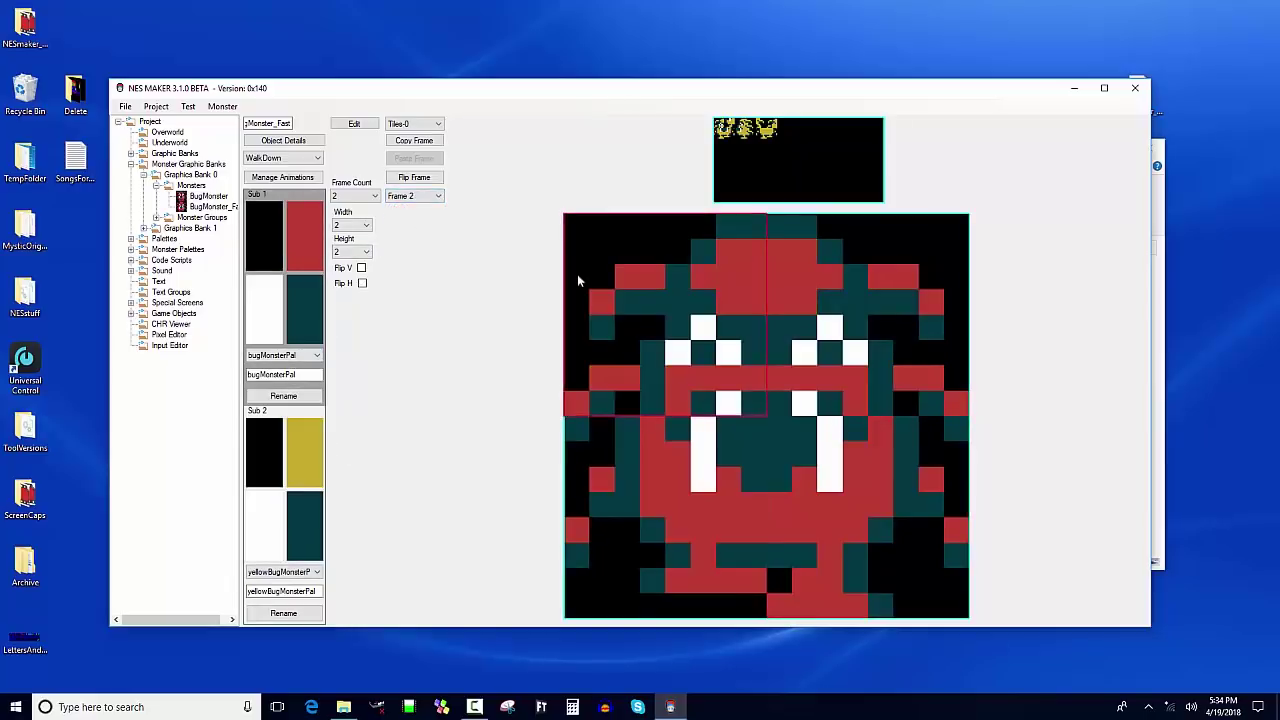
pyautogui.click(290, 486)
pyautogui.click(838, 331)
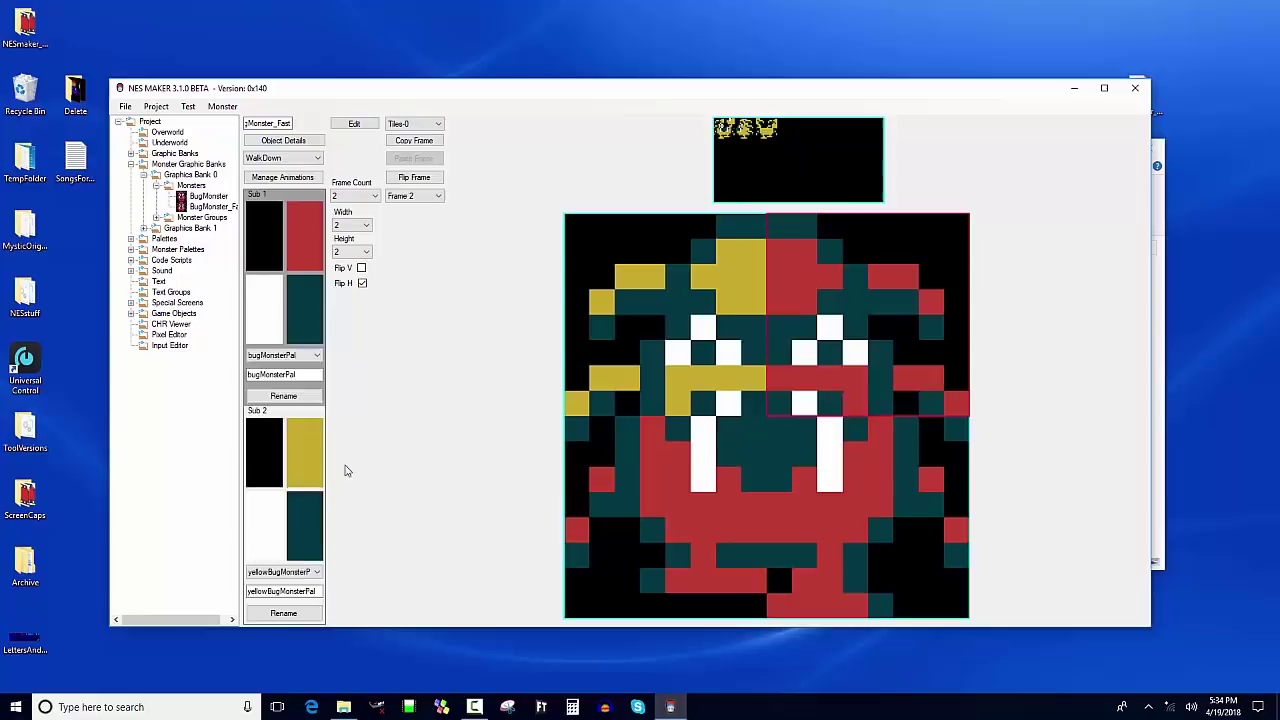
pyautogui.click(566, 485)
pyautogui.click(301, 460)
pyautogui.click(872, 471)
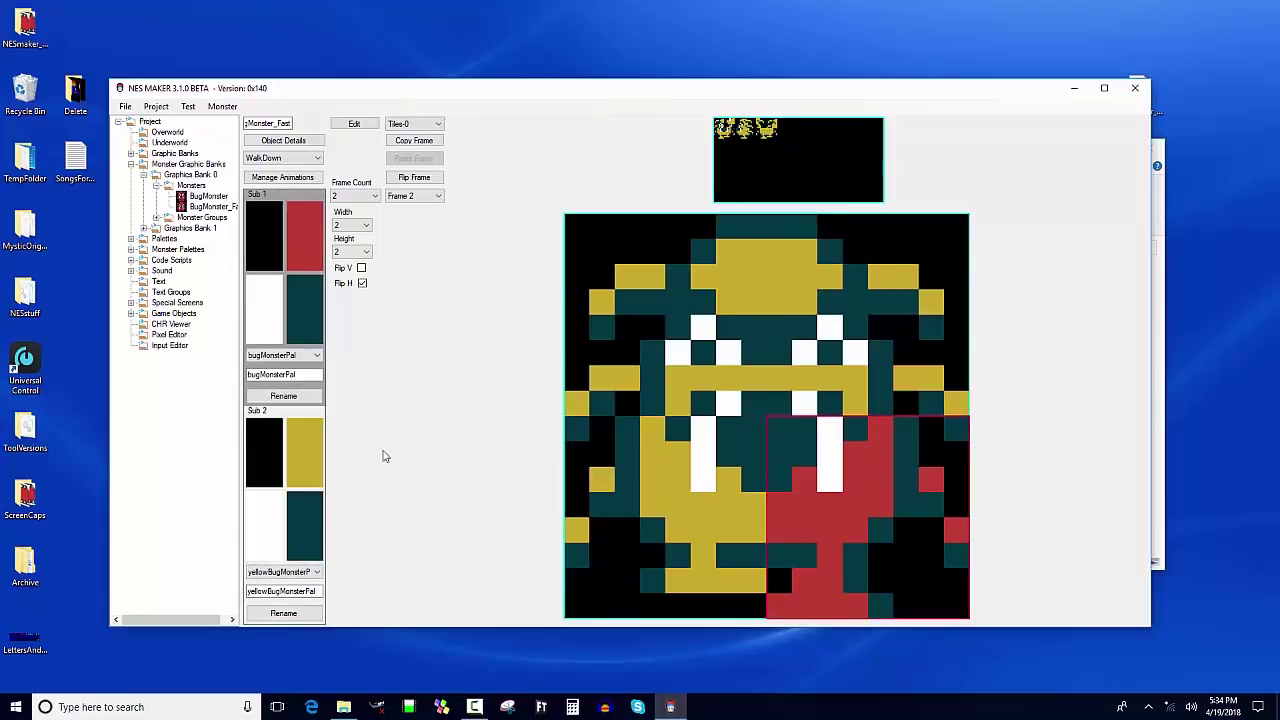
pyautogui.click(310, 456)
# Step: Apply the yellow Sub 2 palette to all four tiles of frame 1 in the WalkUp animation
pyautogui.click(283, 158)
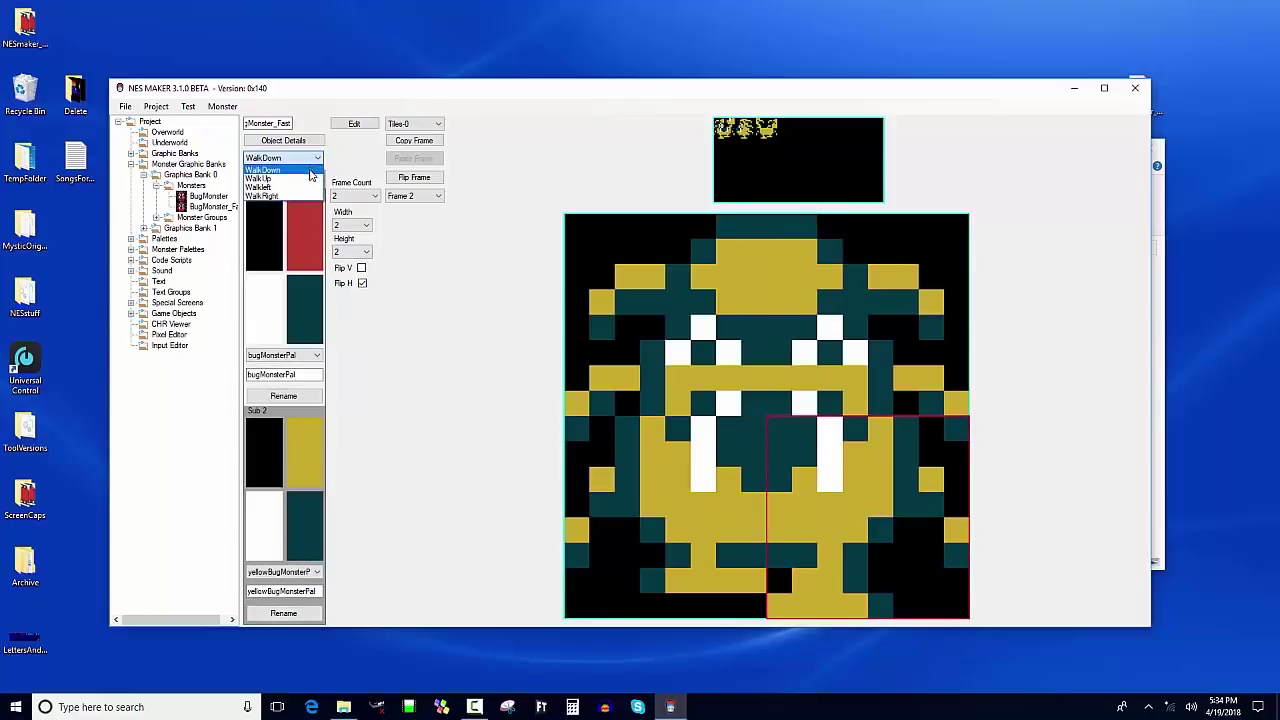
pyautogui.click(280, 188)
pyautogui.click(606, 400)
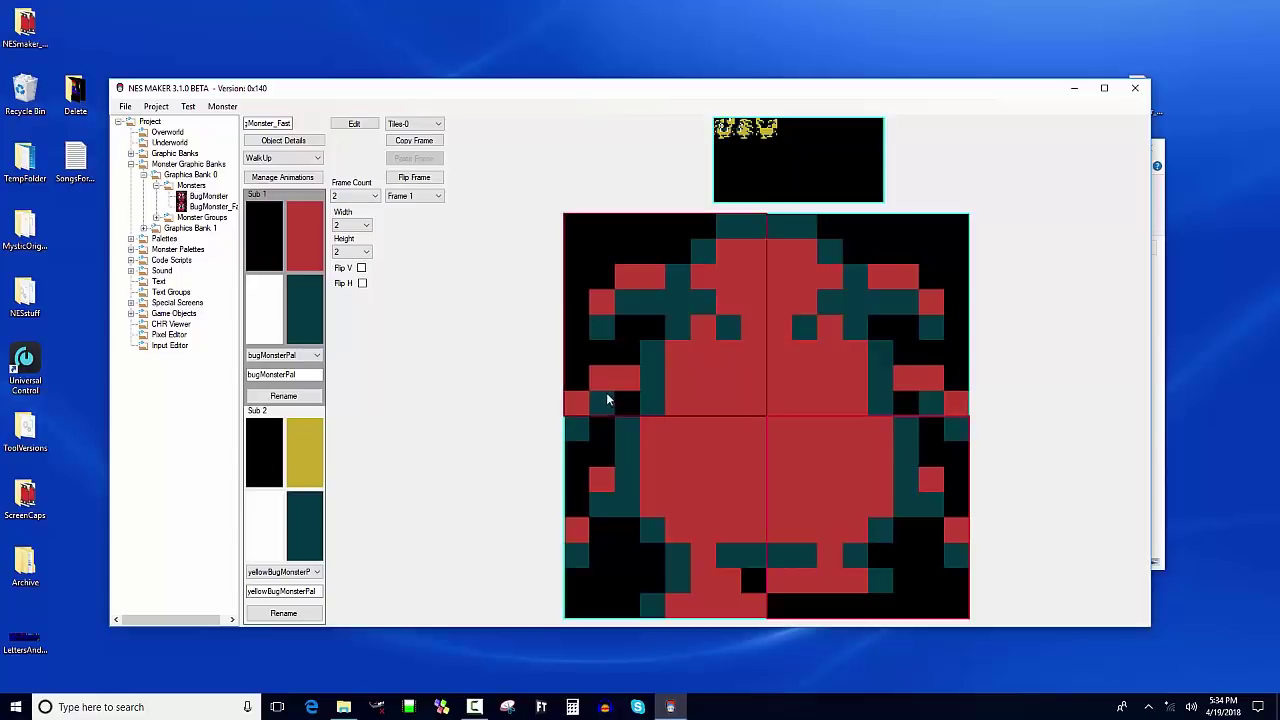
pyautogui.click(300, 455)
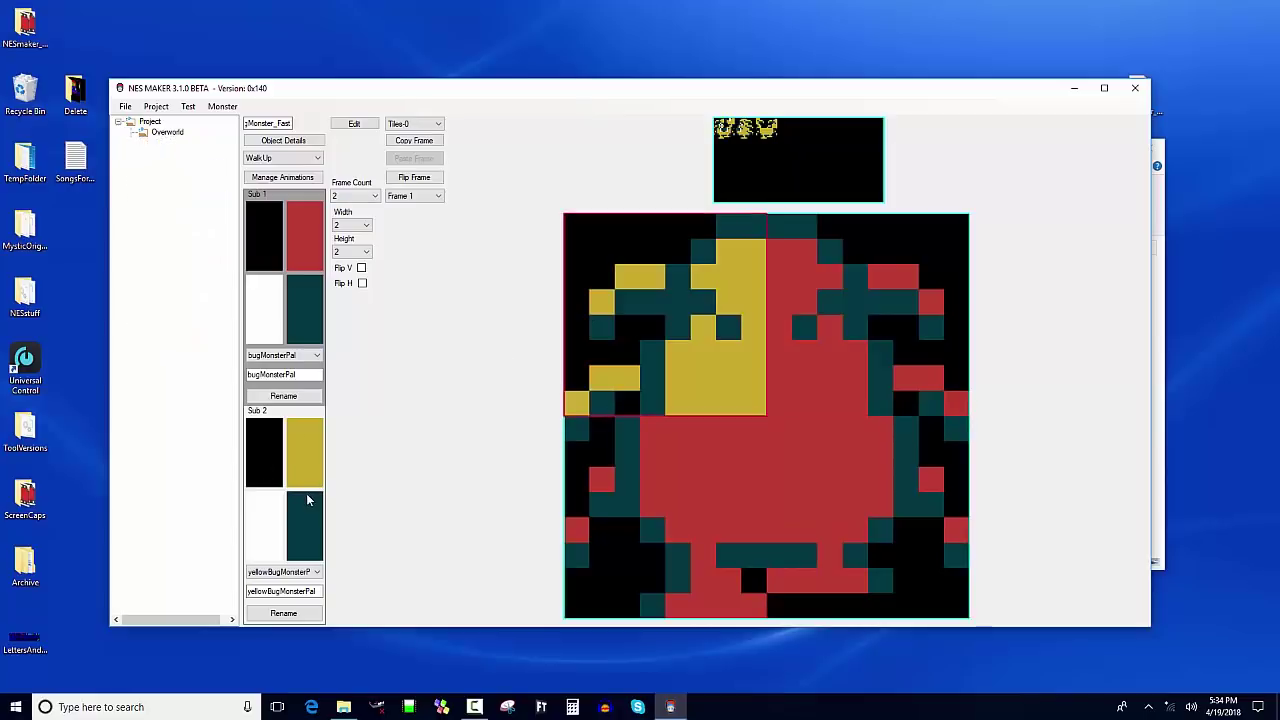
pyautogui.click(871, 351)
pyautogui.click(577, 533)
pyautogui.click(305, 470)
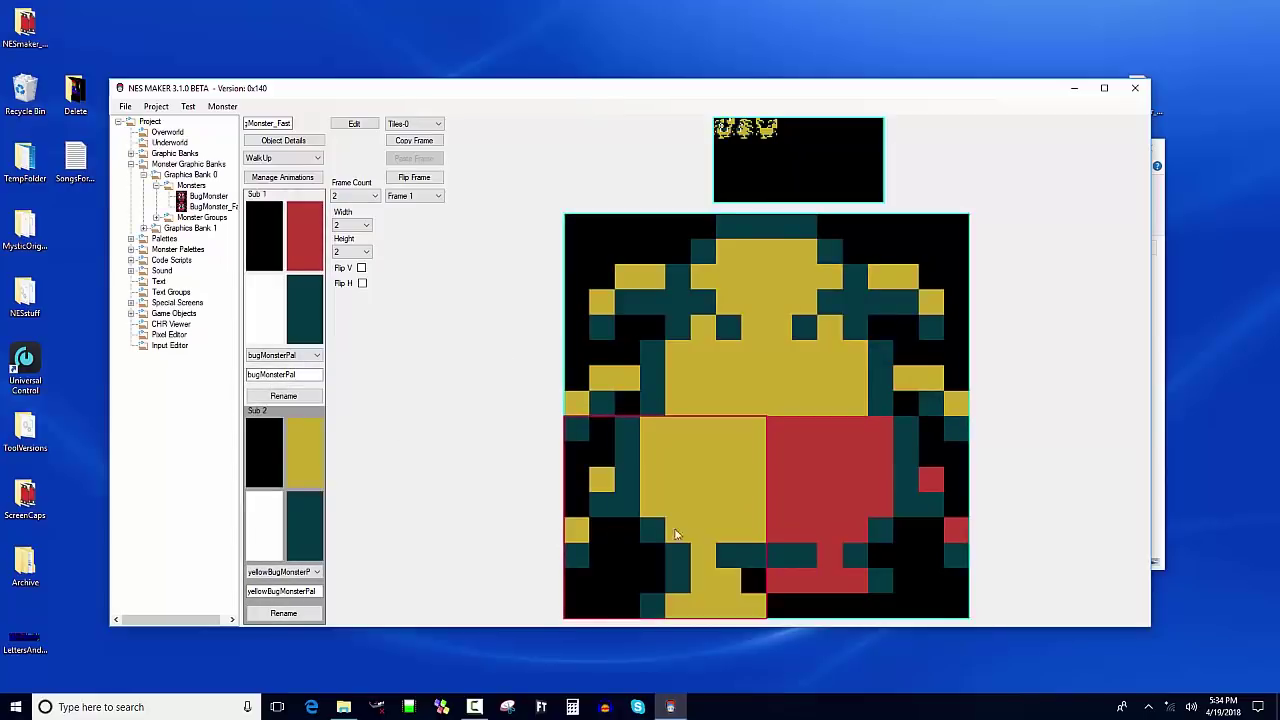
pyautogui.click(790, 500)
pyautogui.click(305, 470)
# Step: Apply the yellow Sub 2 palette to all four tiles of frame 2 in the WalkUp animation
pyautogui.click(437, 196)
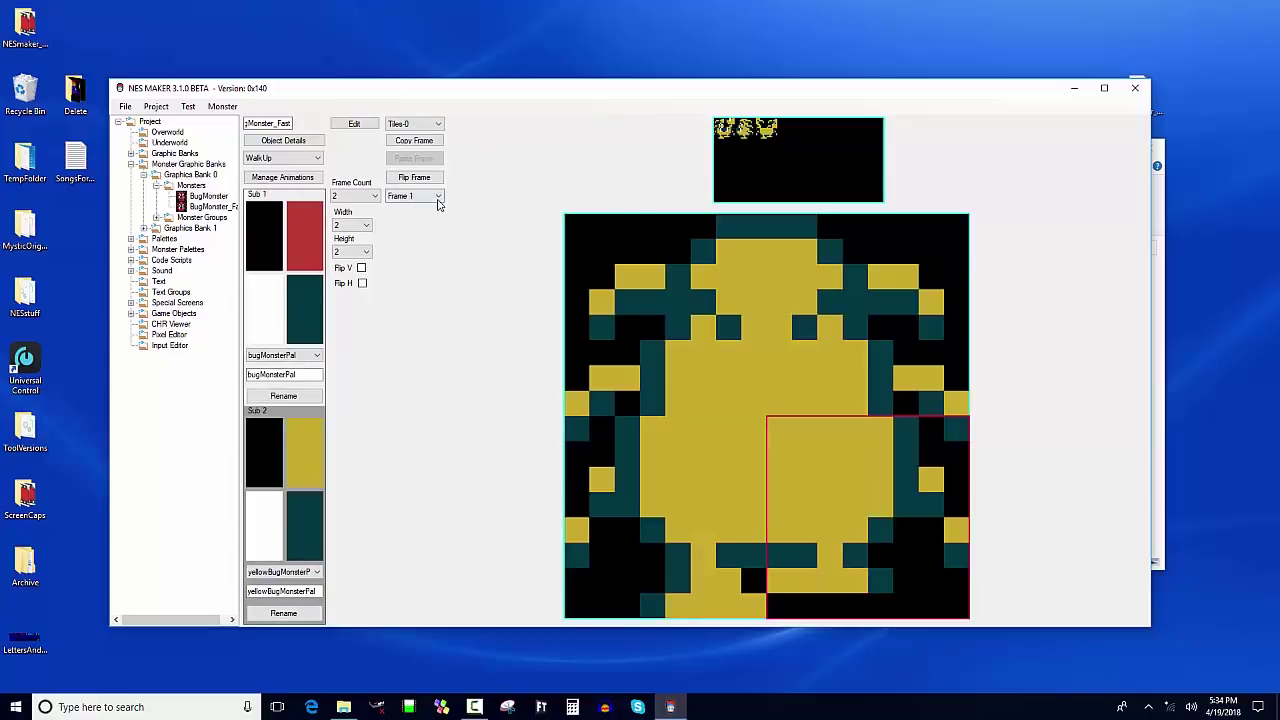
pyautogui.click(430, 219)
pyautogui.click(312, 458)
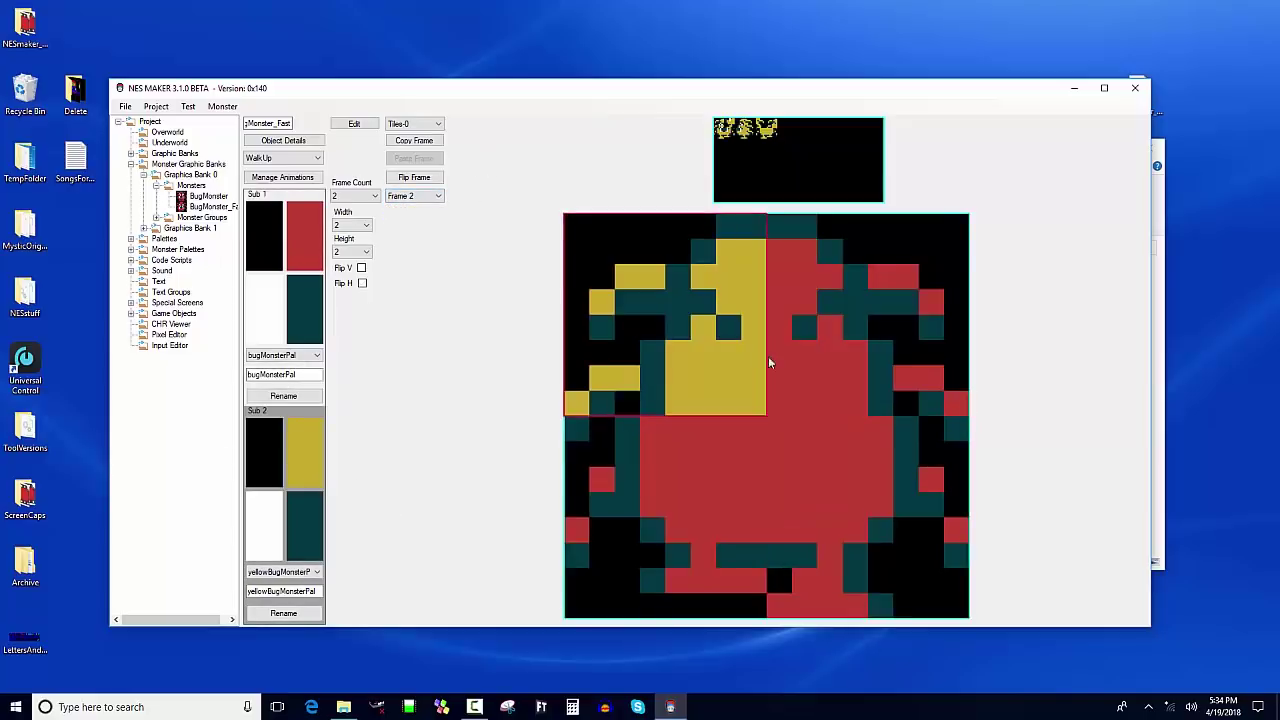
pyautogui.click(770, 356)
pyautogui.click(312, 463)
pyautogui.click(575, 508)
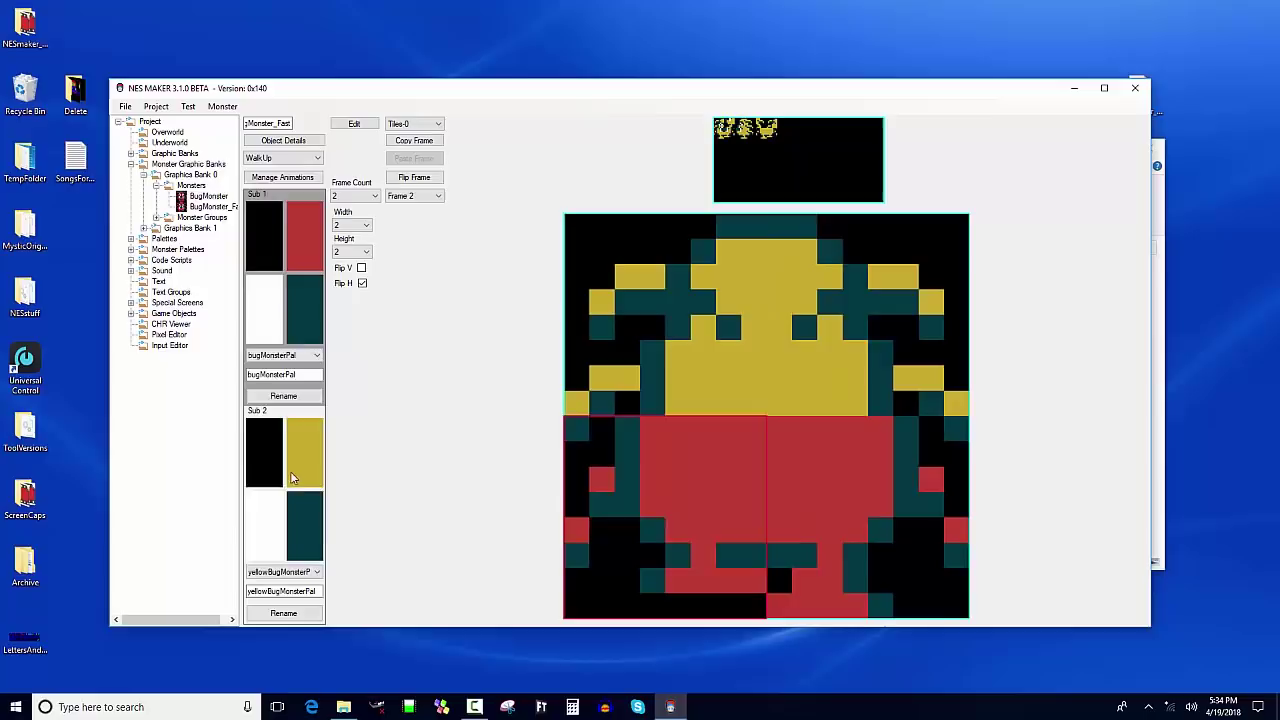
pyautogui.click(290, 478)
pyautogui.click(833, 506)
pyautogui.click(297, 454)
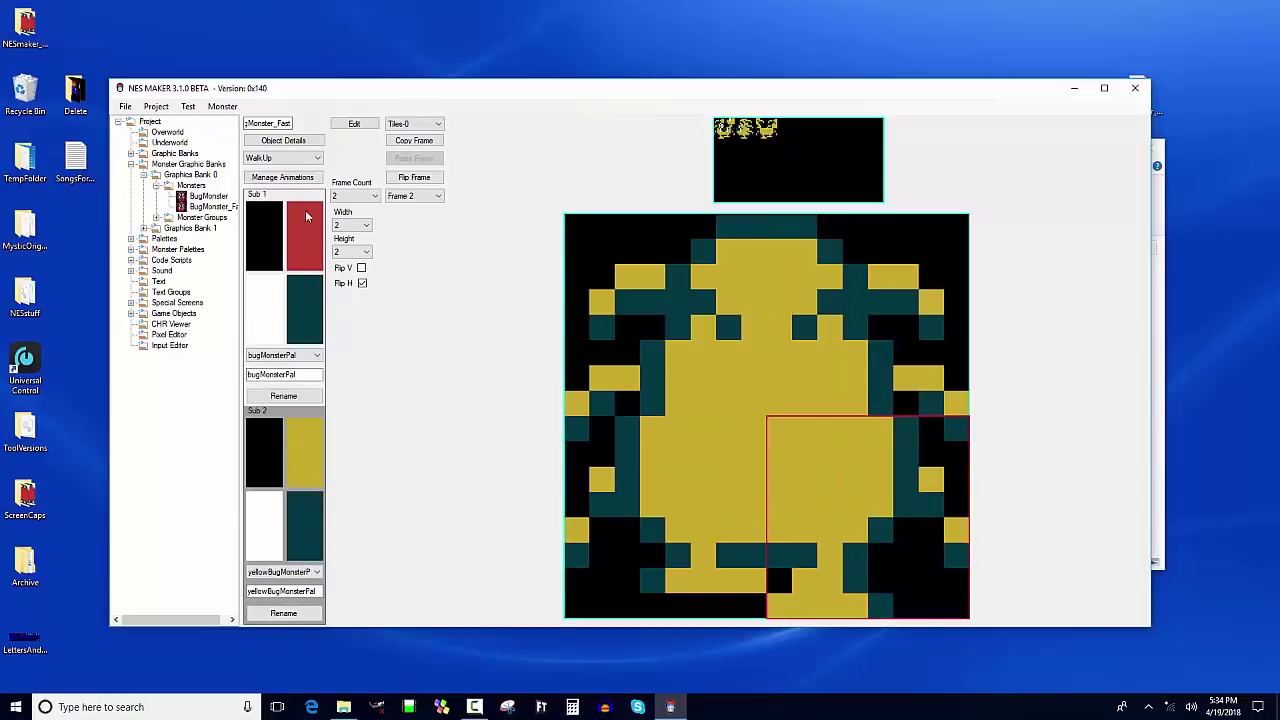
# Step: Apply the yellow Sub 2 palette to all four tiles of frame 1 in the Walkleft animation
pyautogui.click(300, 158)
pyautogui.click(290, 183)
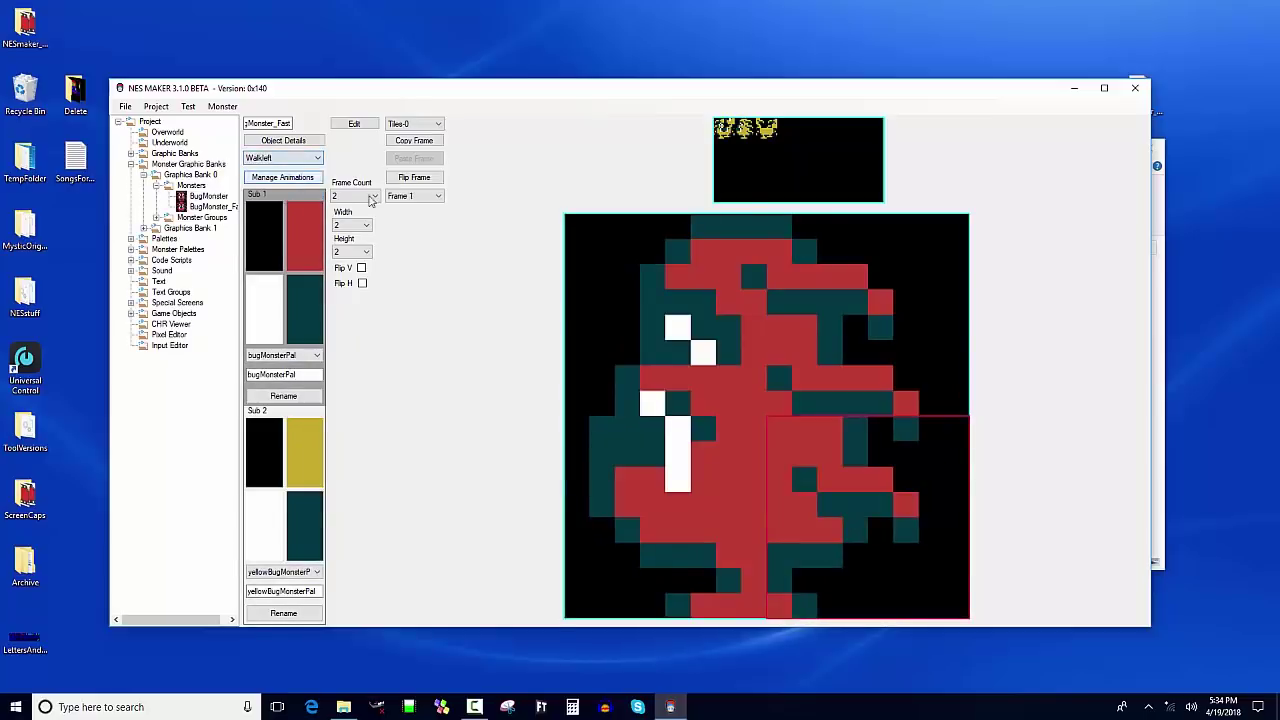
pyautogui.click(632, 341)
pyautogui.click(312, 463)
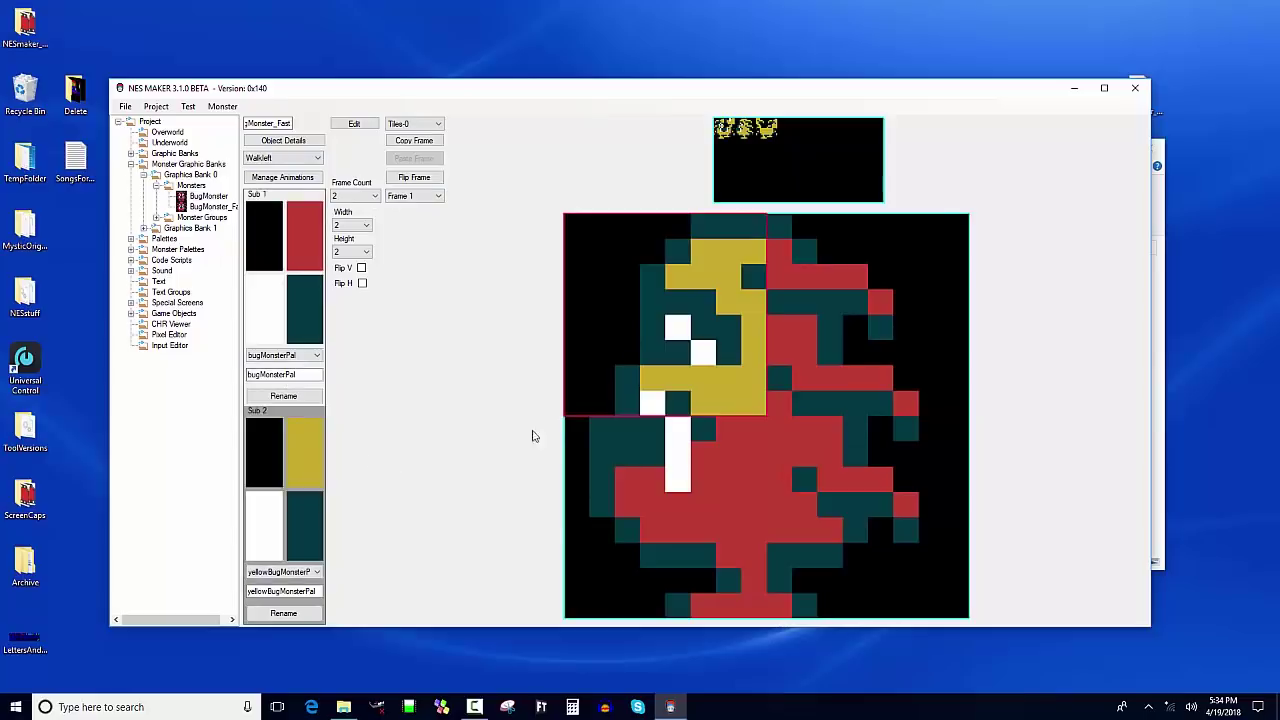
pyautogui.click(575, 486)
pyautogui.click(850, 330)
pyautogui.click(300, 455)
pyautogui.click(614, 507)
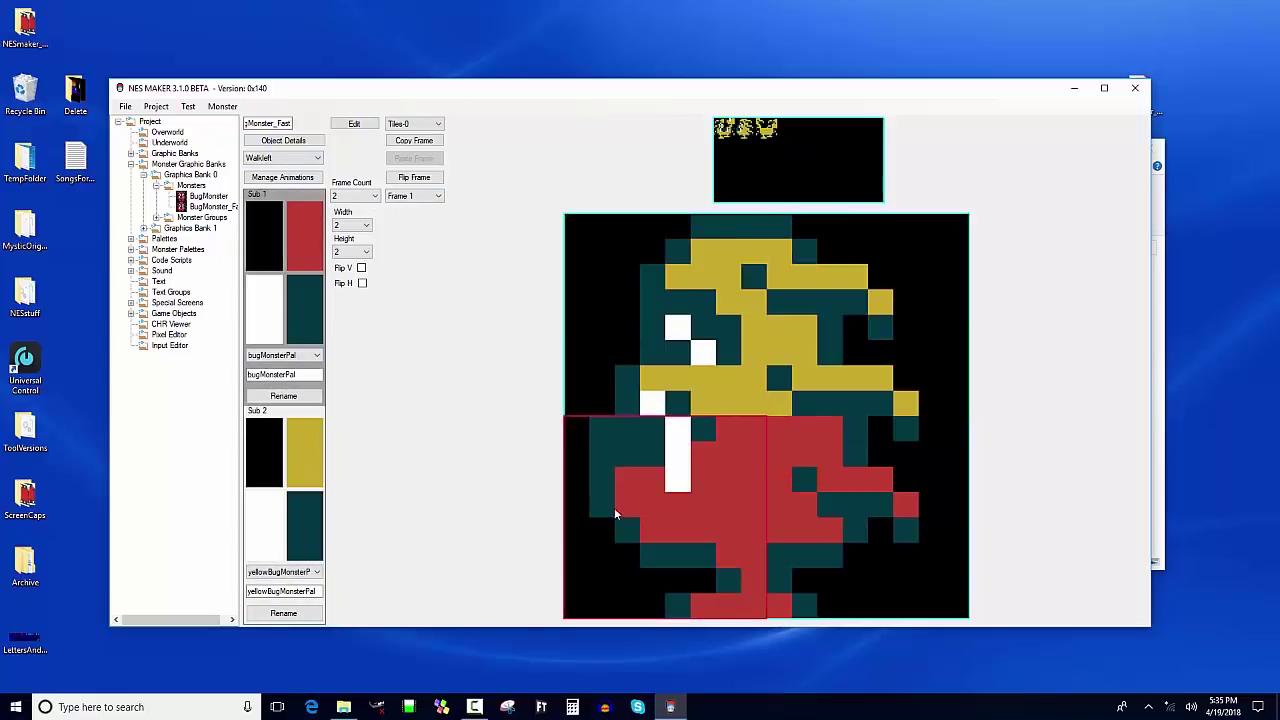
pyautogui.click(299, 474)
pyautogui.click(848, 483)
pyautogui.click(318, 463)
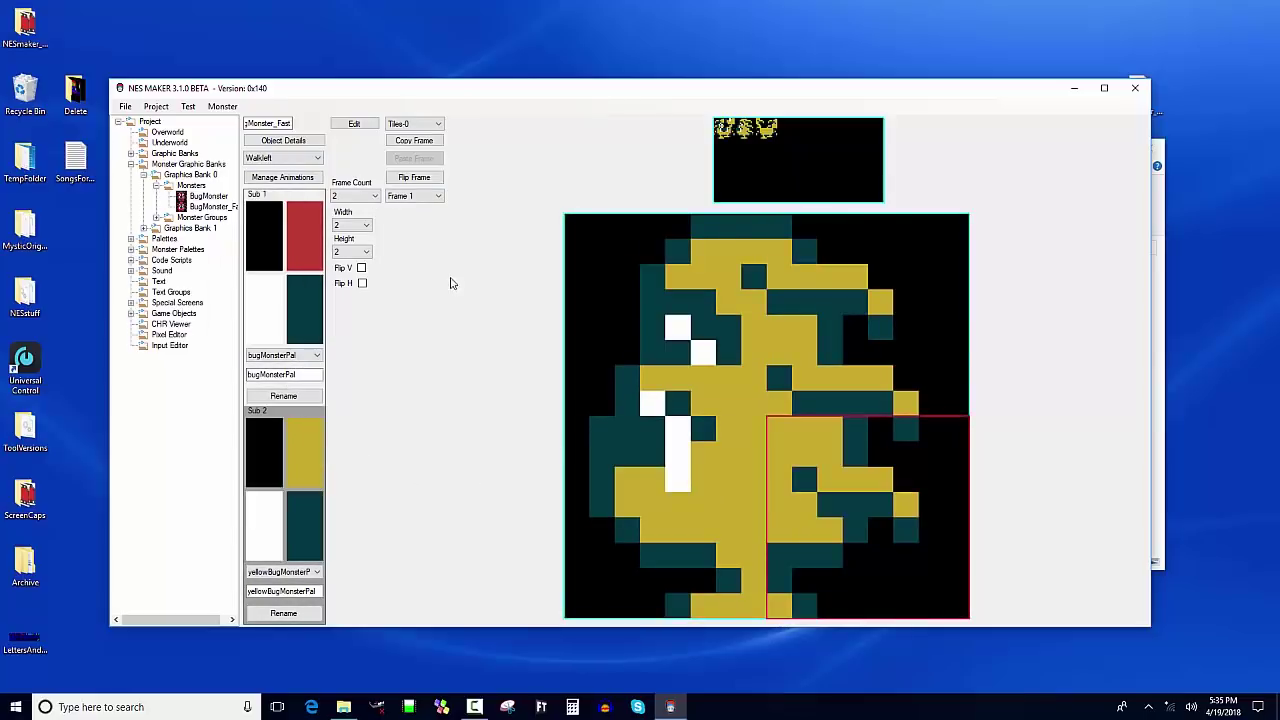
# Step: Apply the yellow Sub 2 palette to all four tiles of frame 2 in the Walkleft animation
pyautogui.click(437, 196)
pyautogui.click(410, 219)
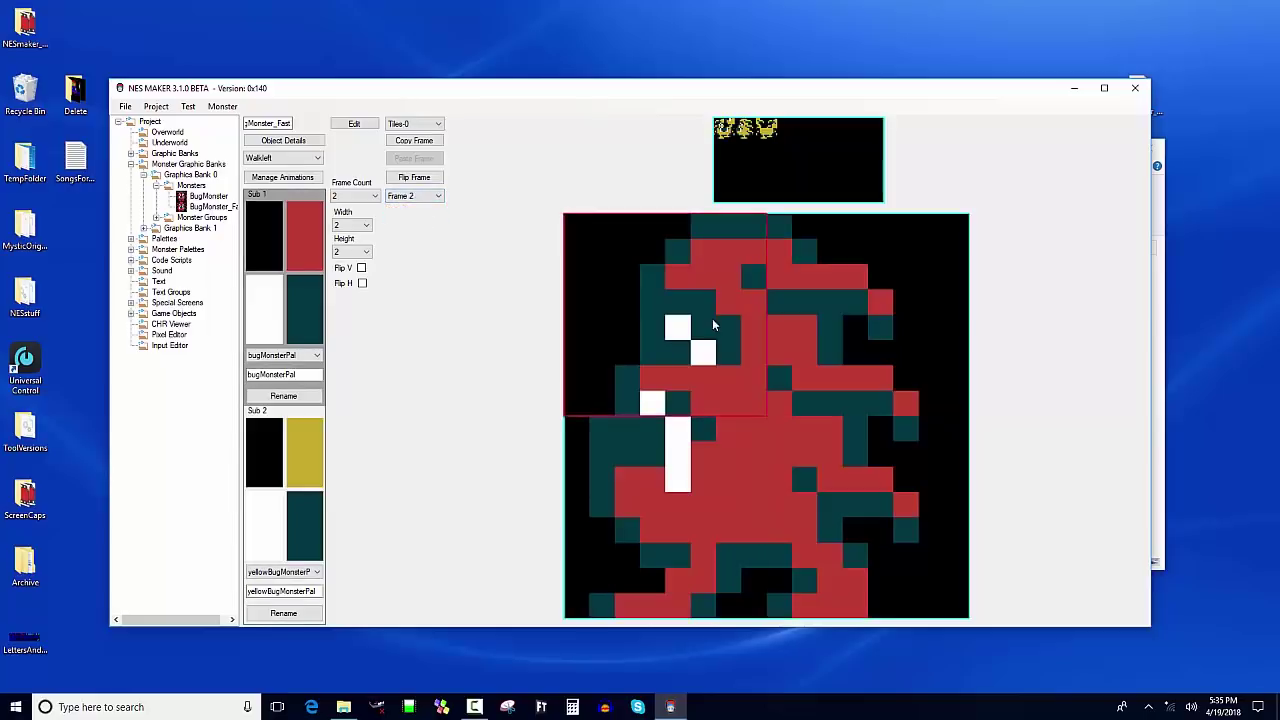
pyautogui.click(310, 448)
pyautogui.click(773, 348)
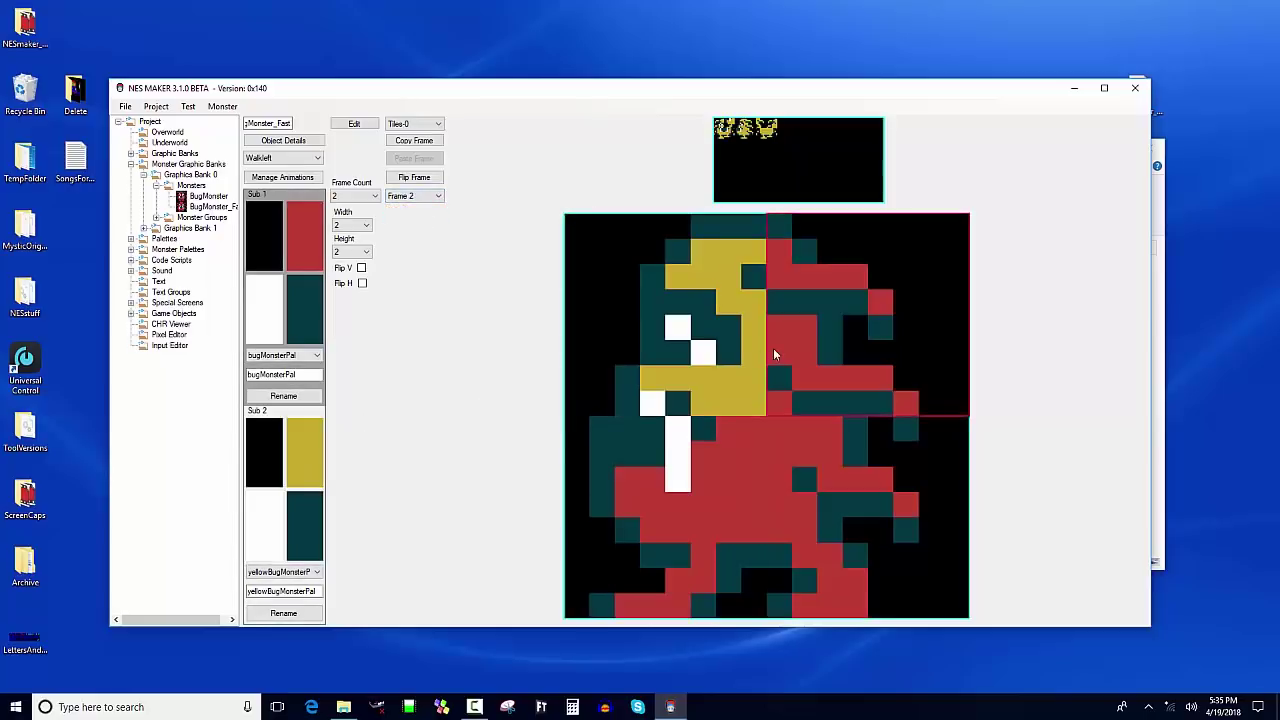
pyautogui.click(316, 468)
pyautogui.click(566, 487)
pyautogui.click(309, 463)
pyautogui.click(783, 486)
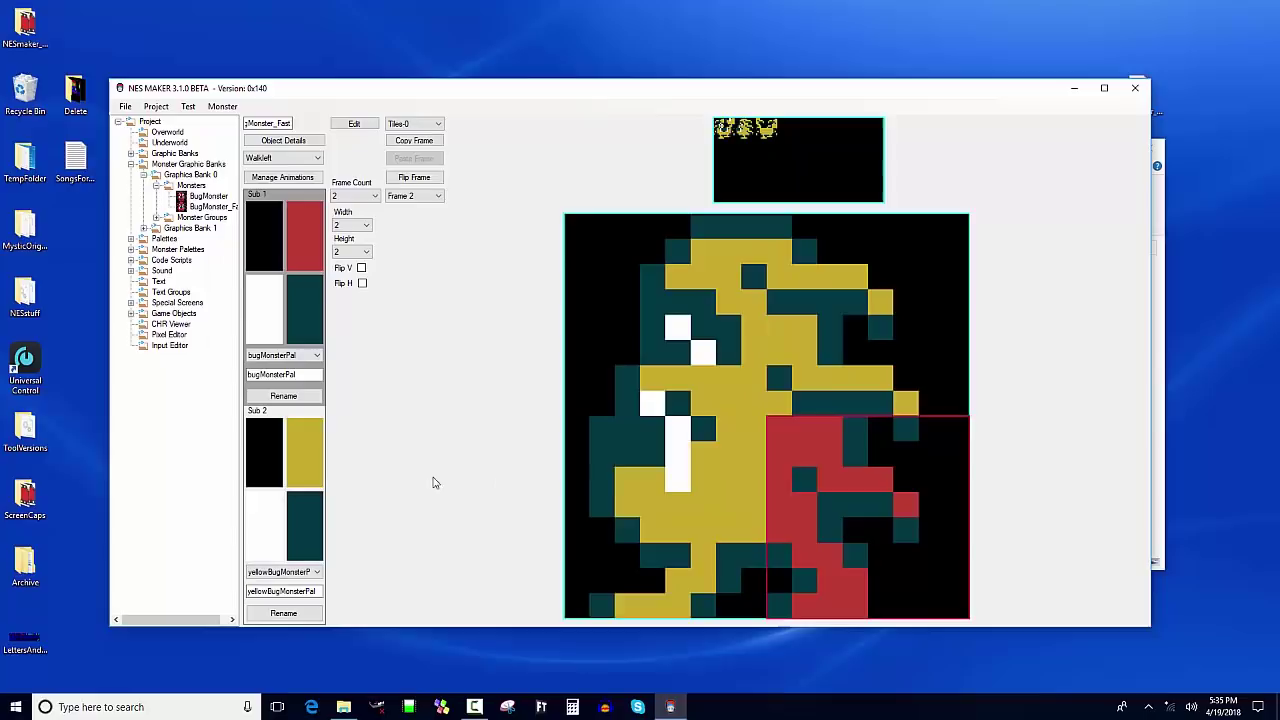
pyautogui.click(312, 466)
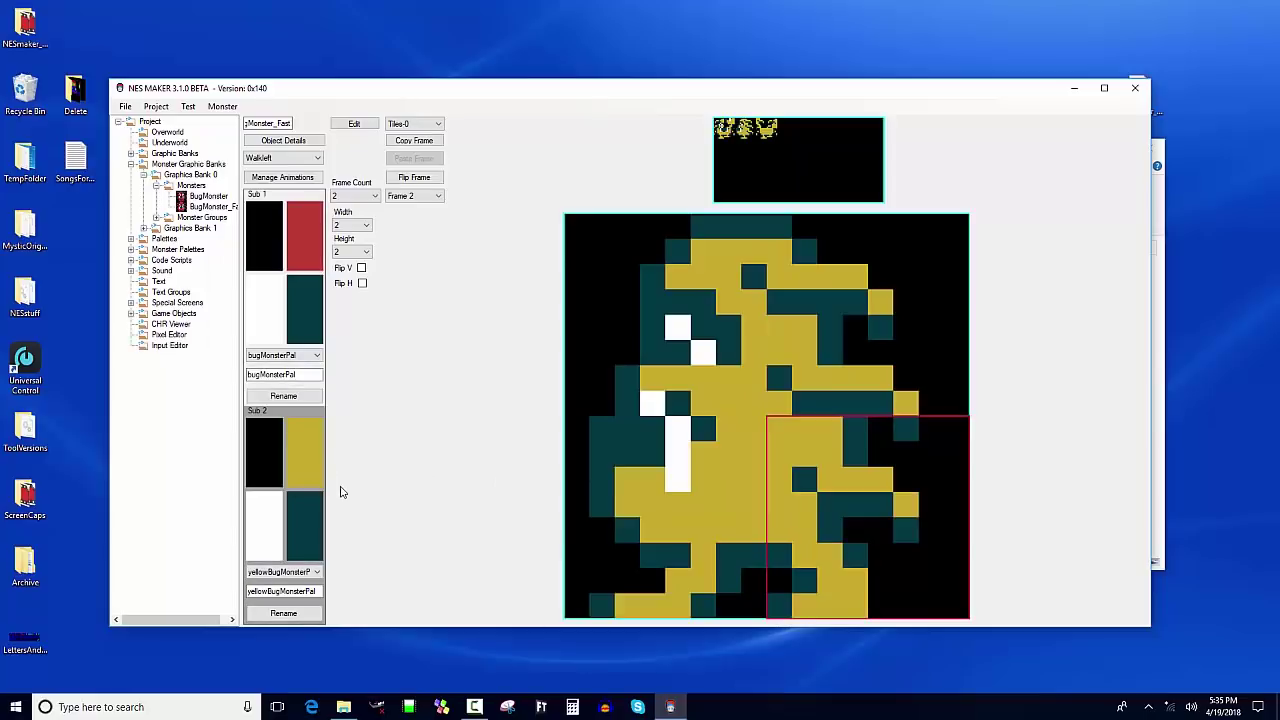
# Step: Apply the yellow Sub 2 palette to all four tiles of frame 1 in the WalkRight animation
pyautogui.click(283, 158)
pyautogui.click(275, 185)
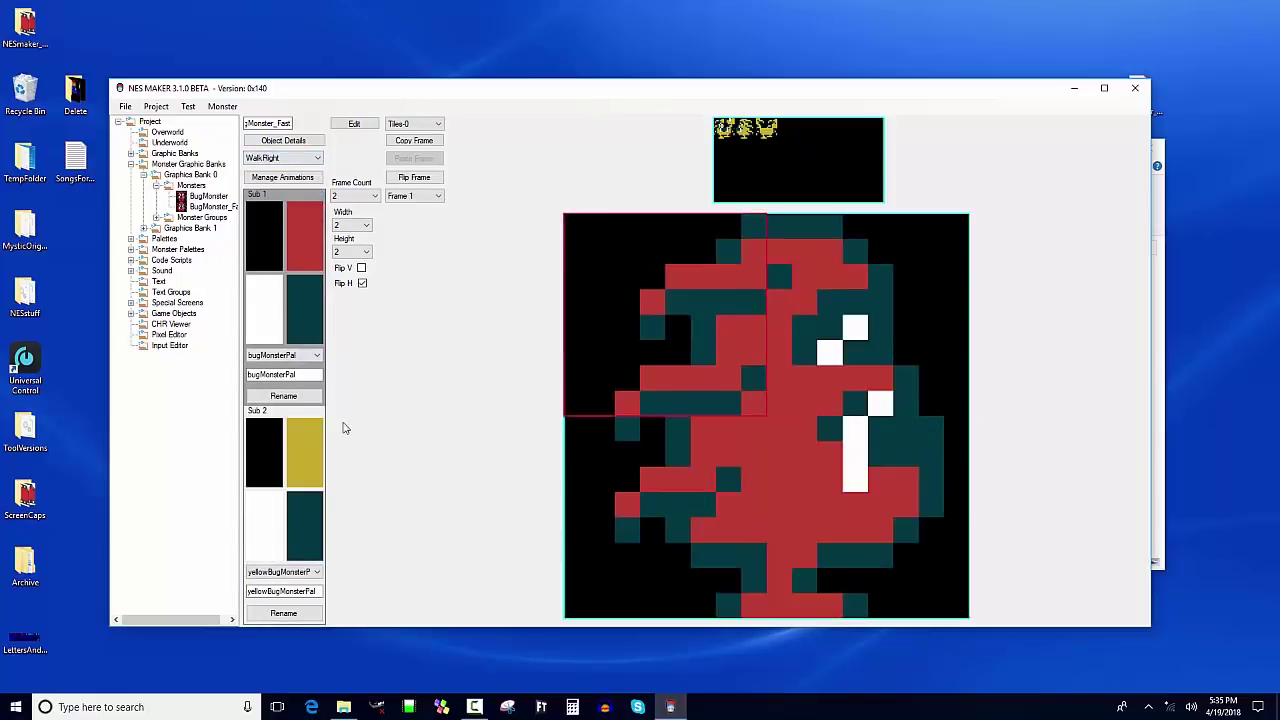
pyautogui.click(312, 460)
pyautogui.click(937, 350)
pyautogui.click(306, 486)
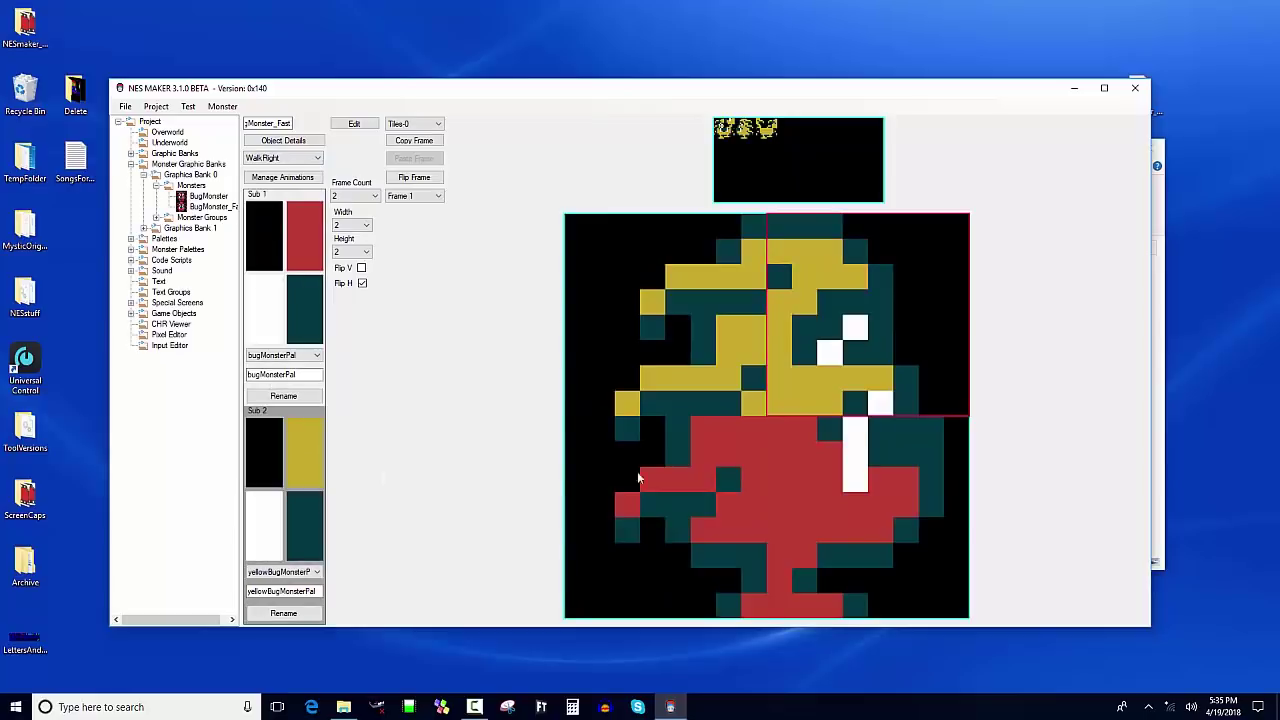
pyautogui.click(640, 479)
pyautogui.click(312, 449)
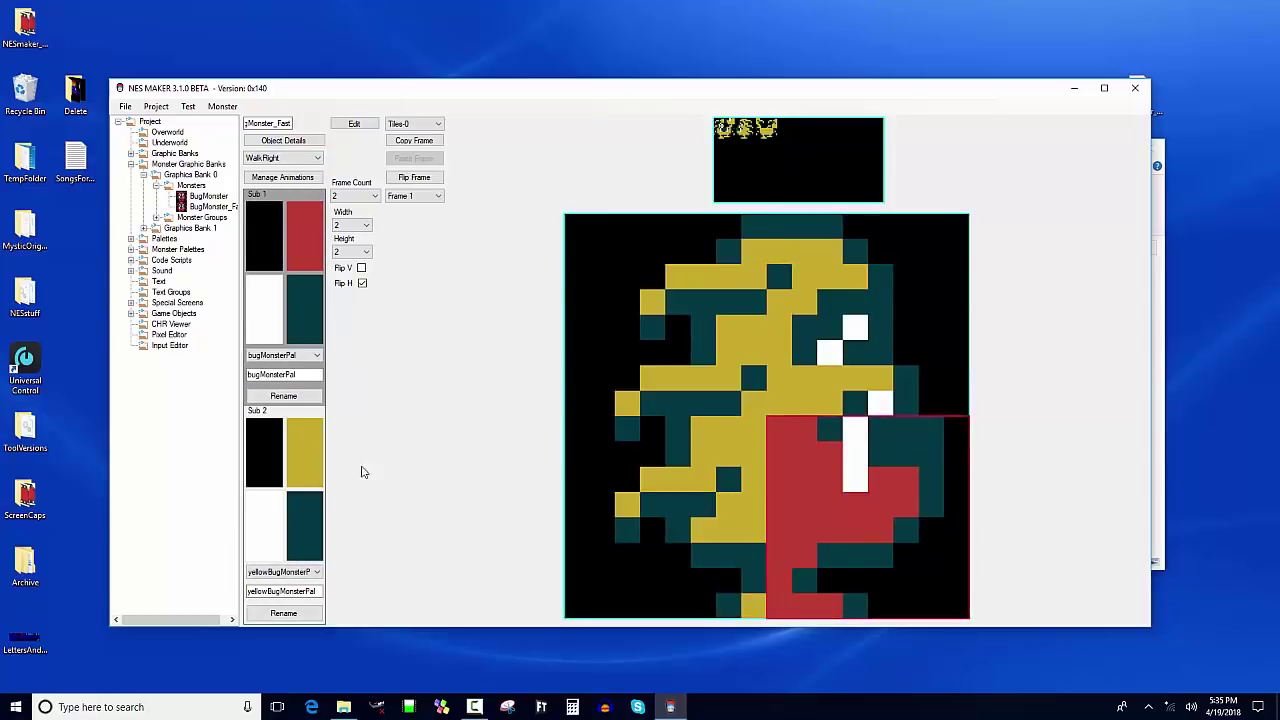
pyautogui.click(303, 460)
# Step: Apply the yellow Sub 2 palette to all four tiles of frame 2 in the WalkRight animation
pyautogui.click(421, 198)
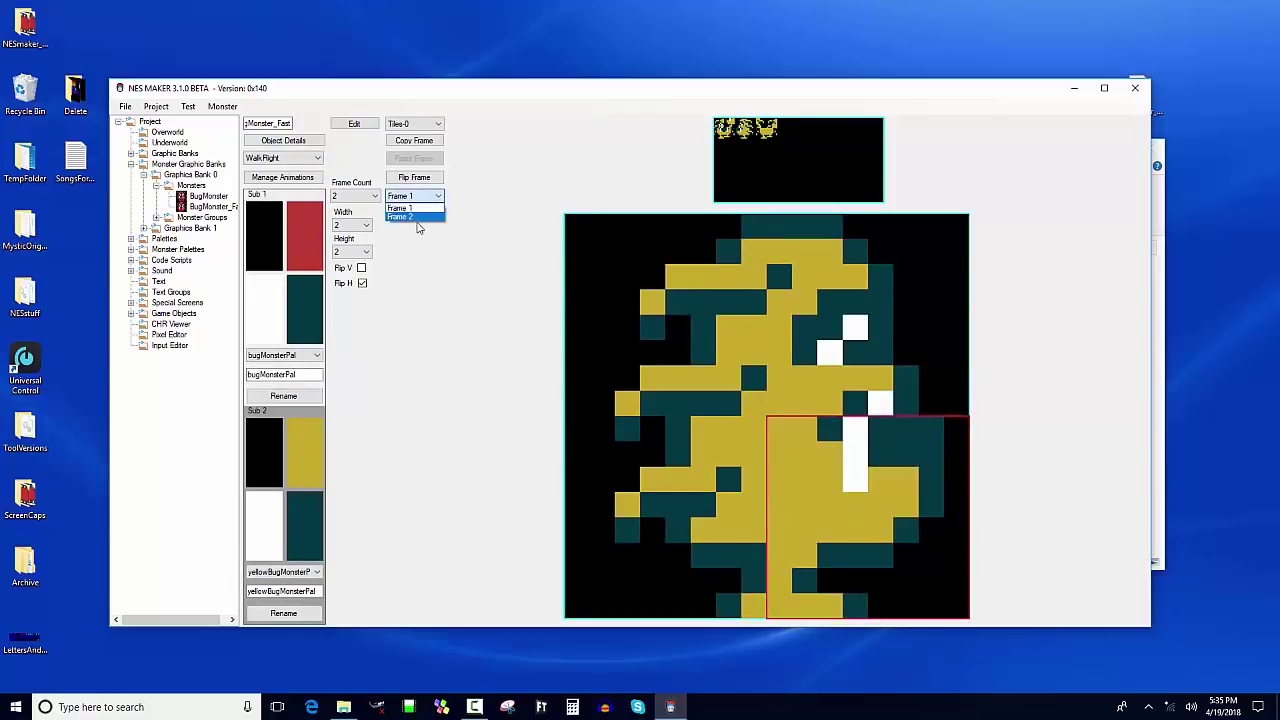
pyautogui.click(410, 217)
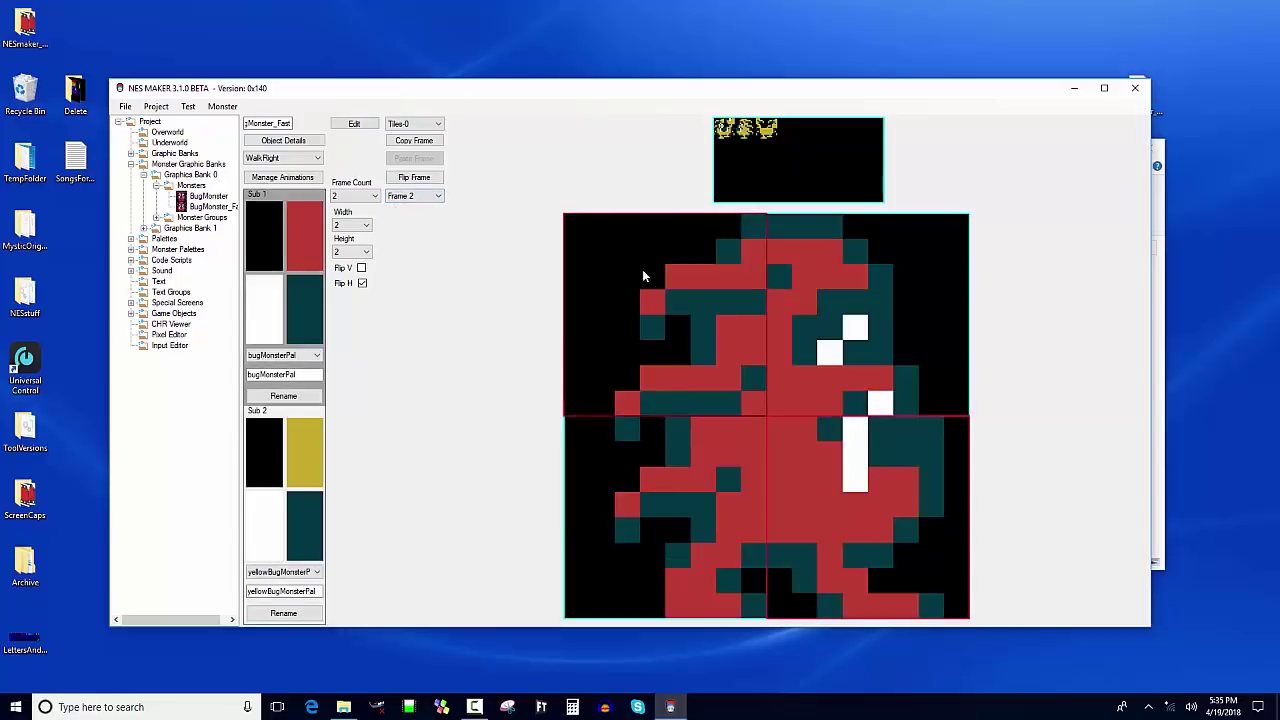
pyautogui.click(291, 446)
pyautogui.click(665, 511)
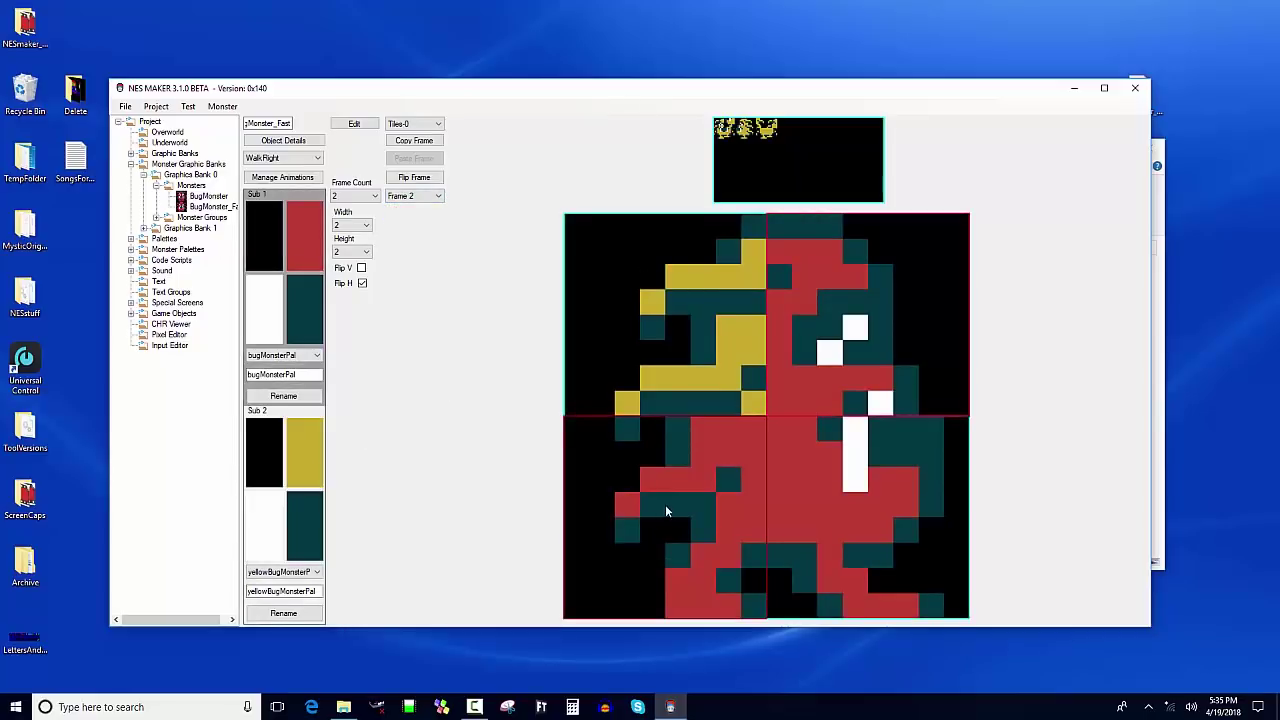
pyautogui.click(690, 330)
pyautogui.click(310, 478)
pyautogui.click(648, 504)
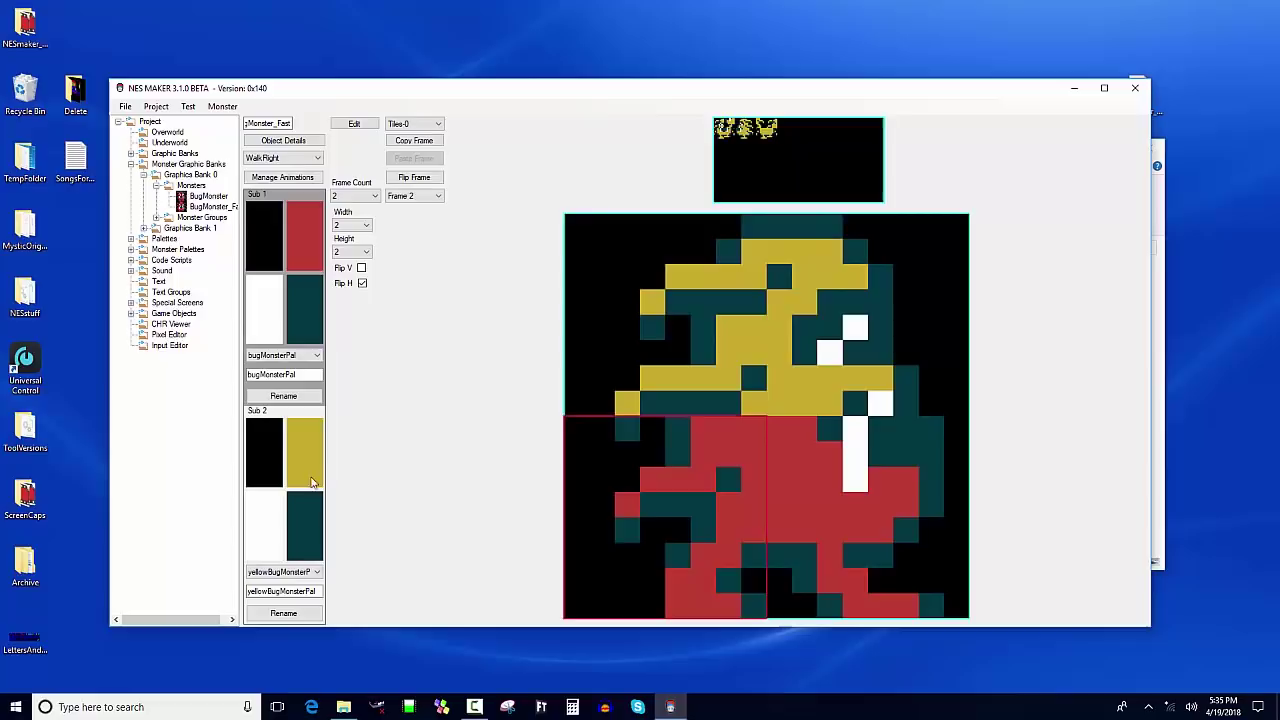
pyautogui.click(310, 482)
pyautogui.click(777, 487)
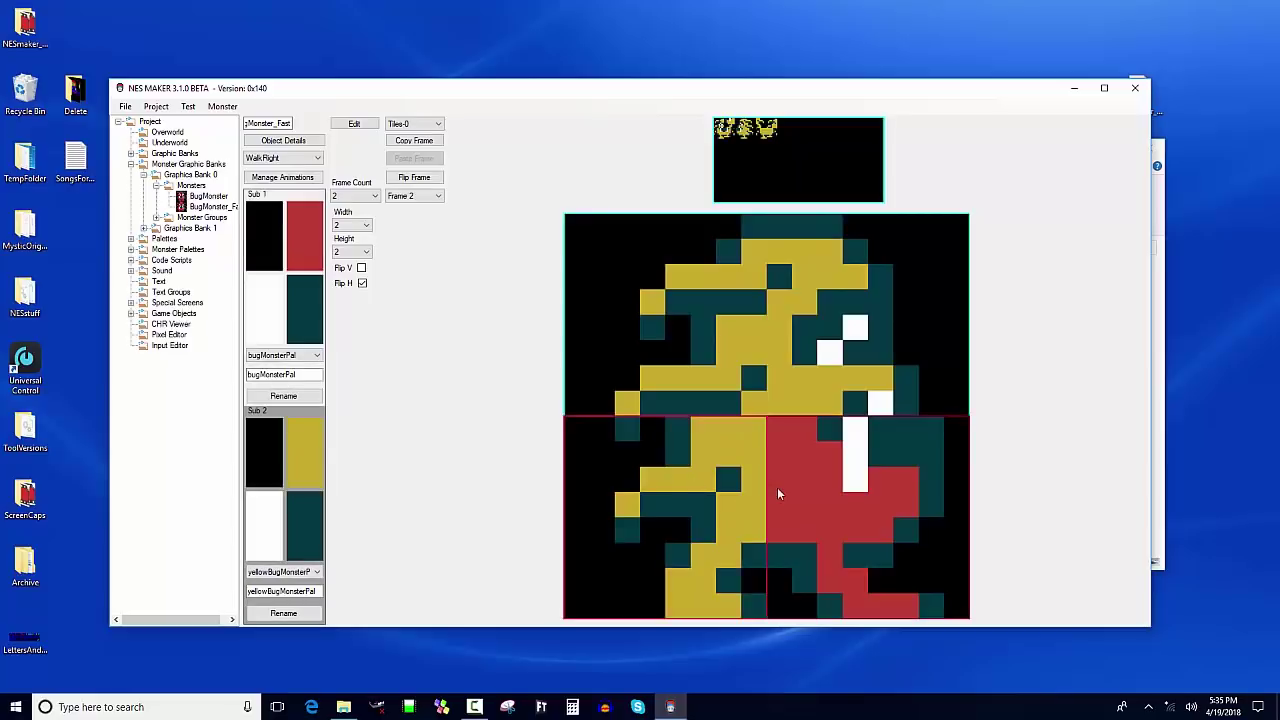
pyautogui.click(304, 458)
pyautogui.click(311, 158)
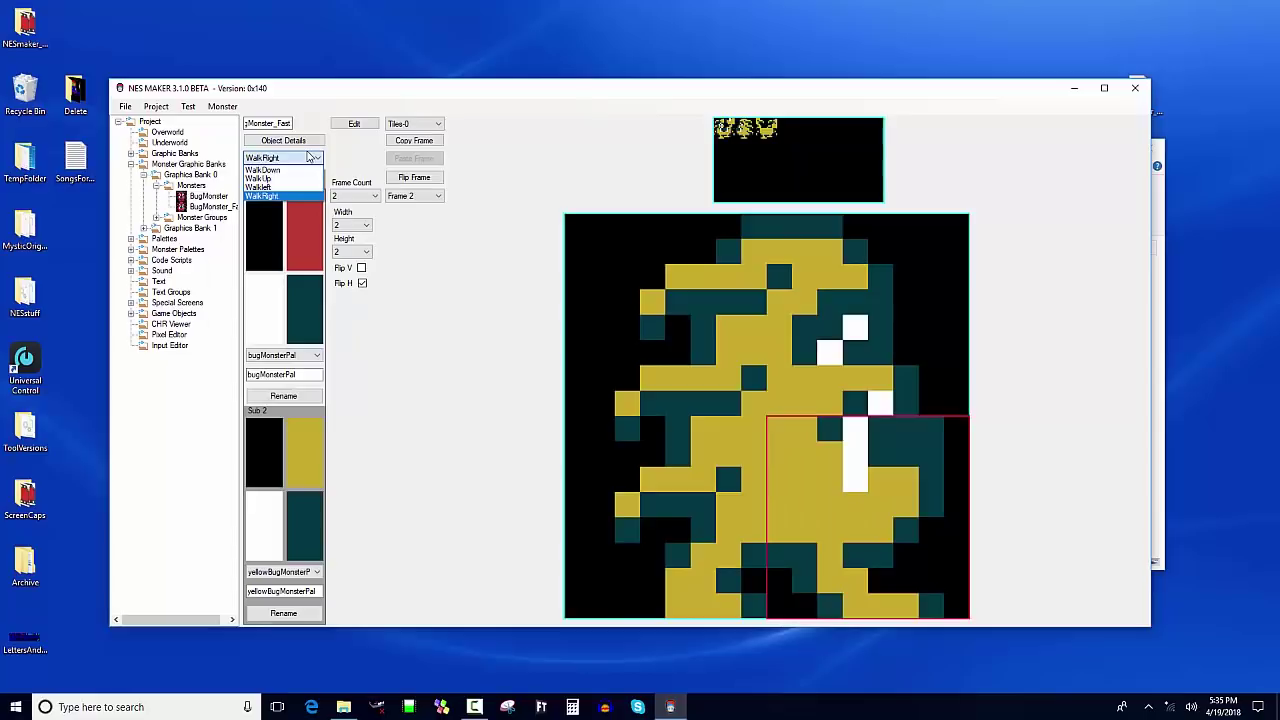
pyautogui.click(457, 421)
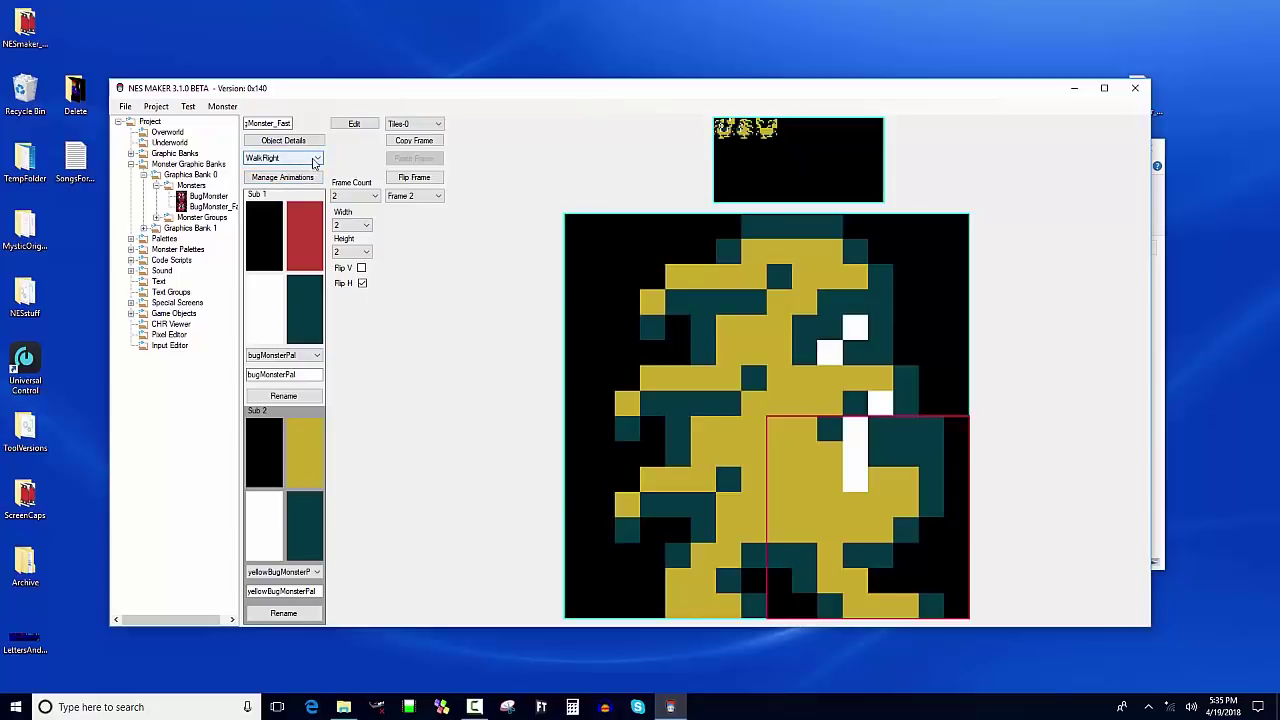
# Step: Open BugMonster_Fast's object details and raise its normal max speed slightly
pyautogui.click(282, 177)
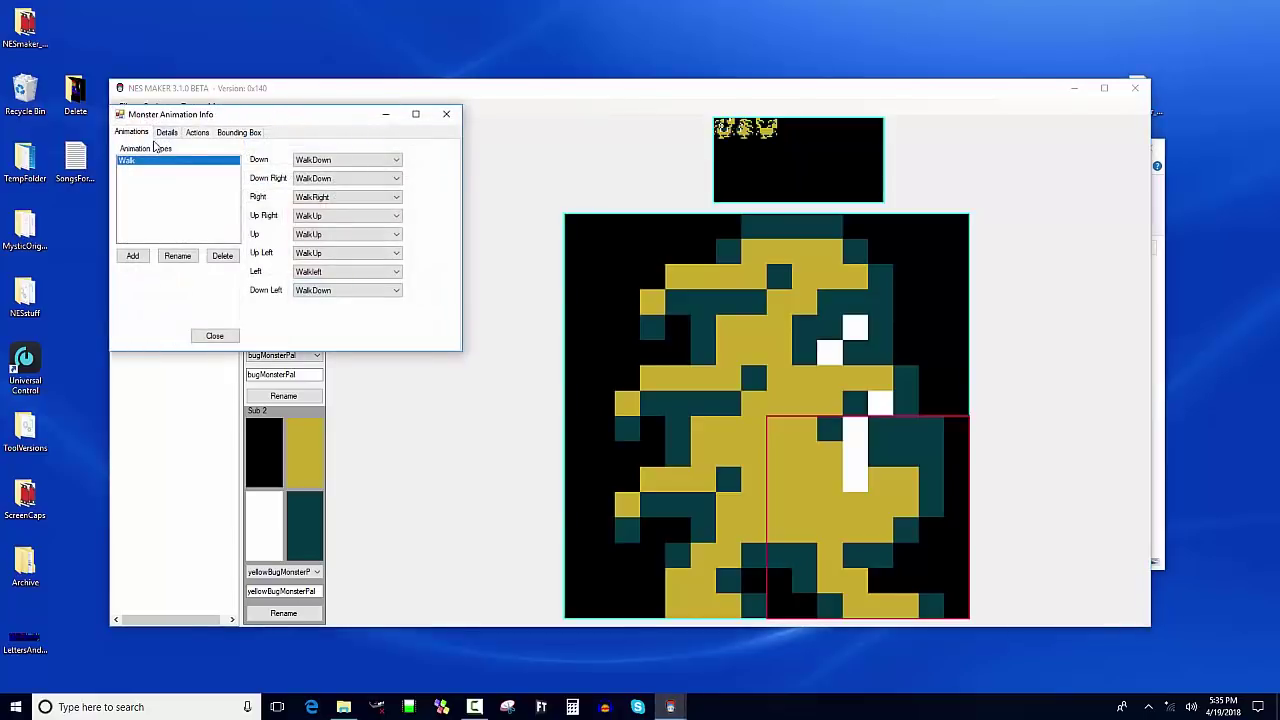
pyautogui.click(196, 133)
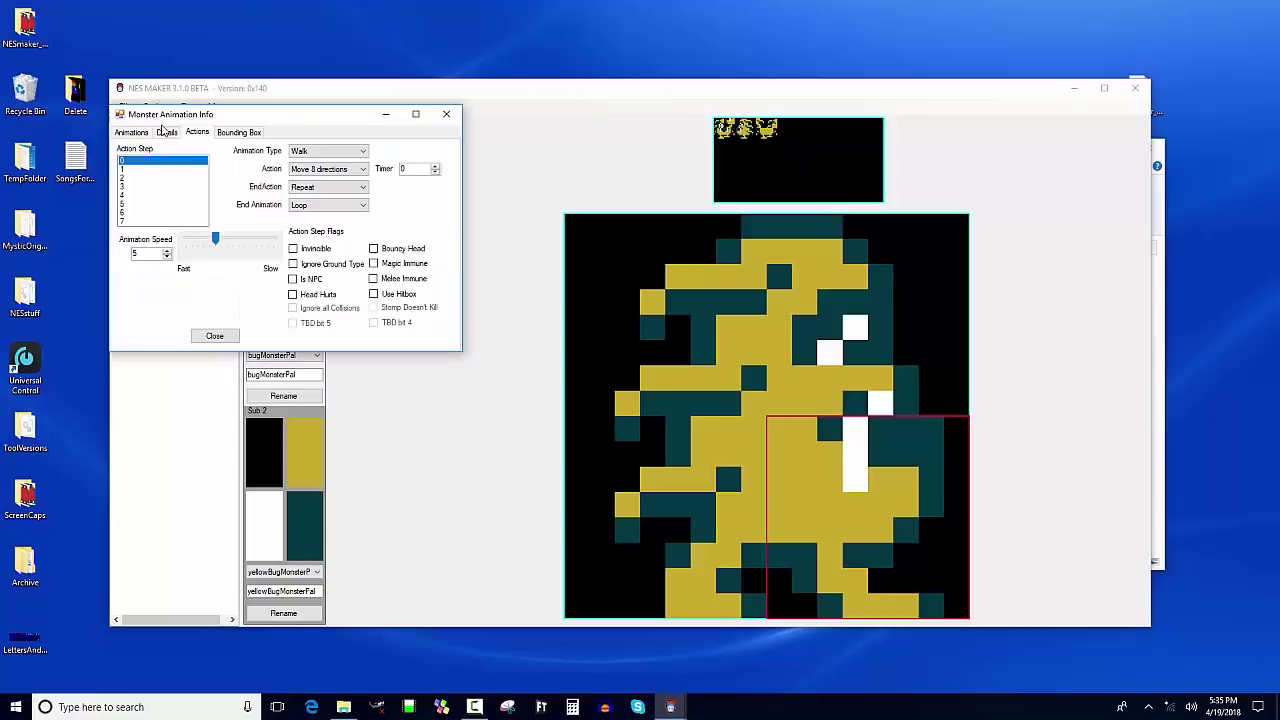
pyautogui.click(164, 132)
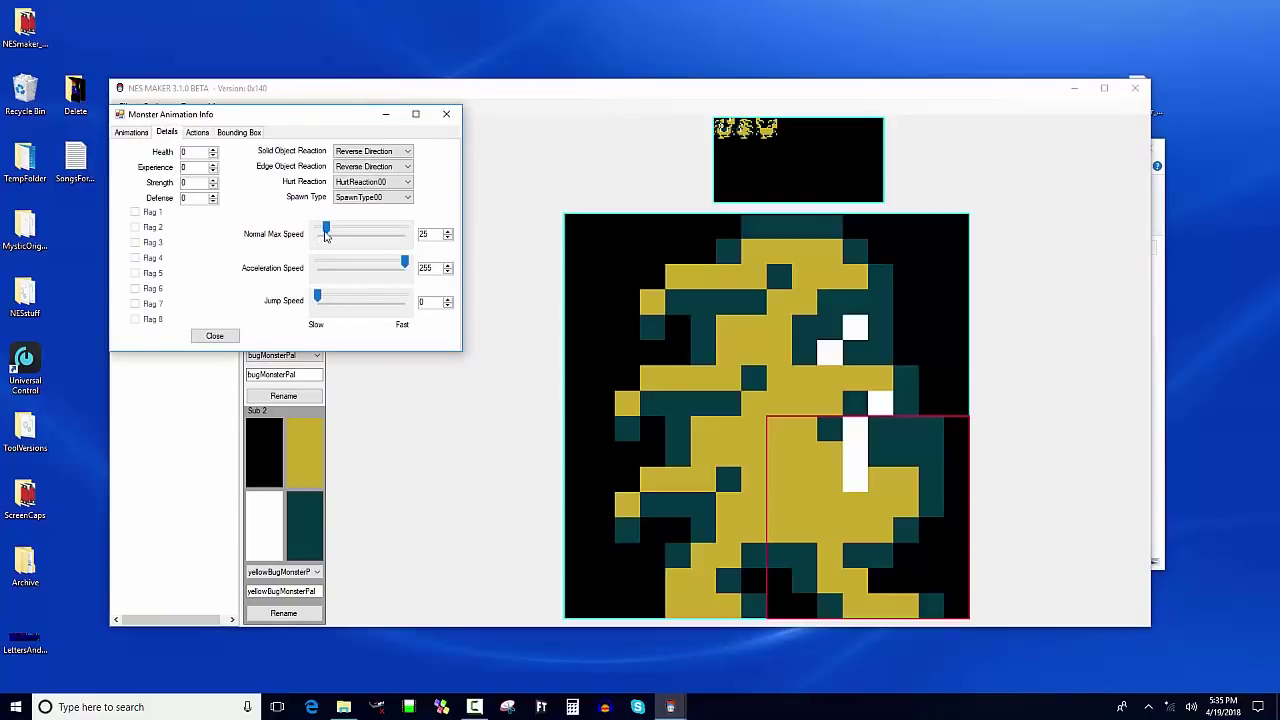
pyautogui.moveTo(330, 234); pyautogui.dragTo(339, 236)
# Step: Set the animation speed of the monster's action step 0 to 1
pyautogui.click(204, 134)
pyautogui.click(168, 133)
pyautogui.click(197, 132)
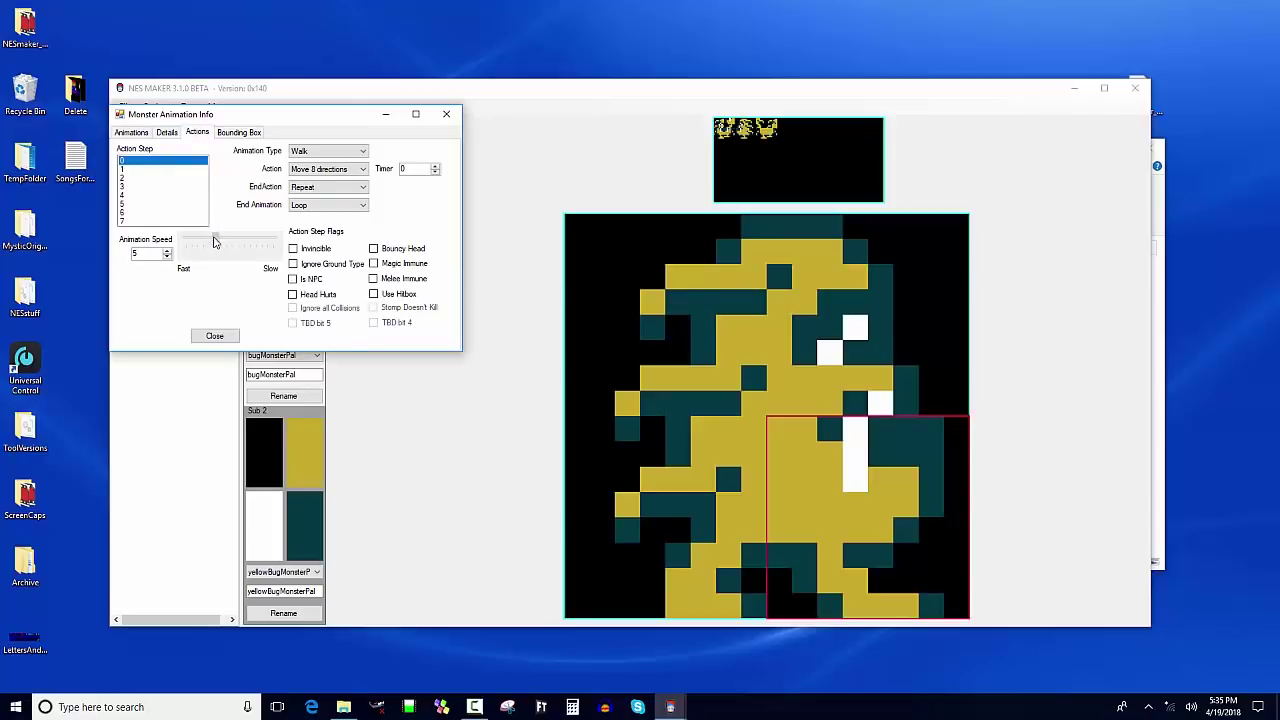
pyautogui.moveTo(213, 242); pyautogui.dragTo(191, 242)
# Step: Set the timer of action step 0 to 2 and close the monster's details
pyautogui.click(337, 190)
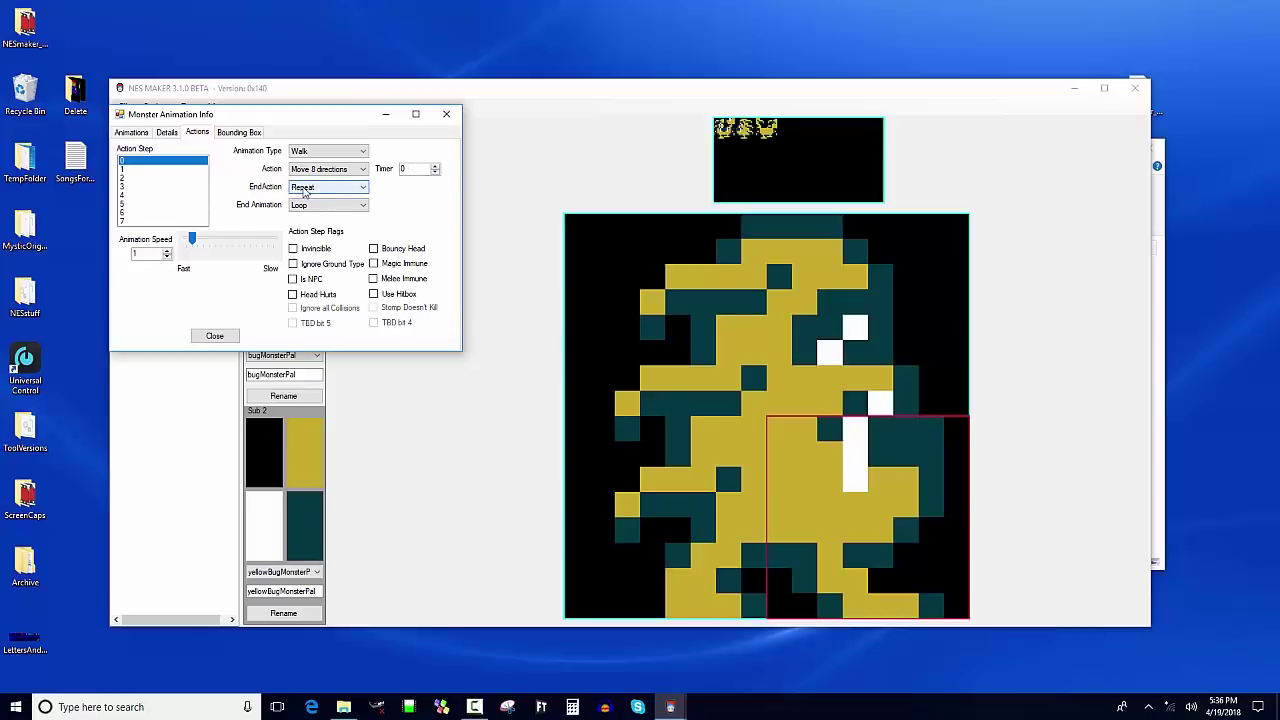
pyautogui.click(436, 170)
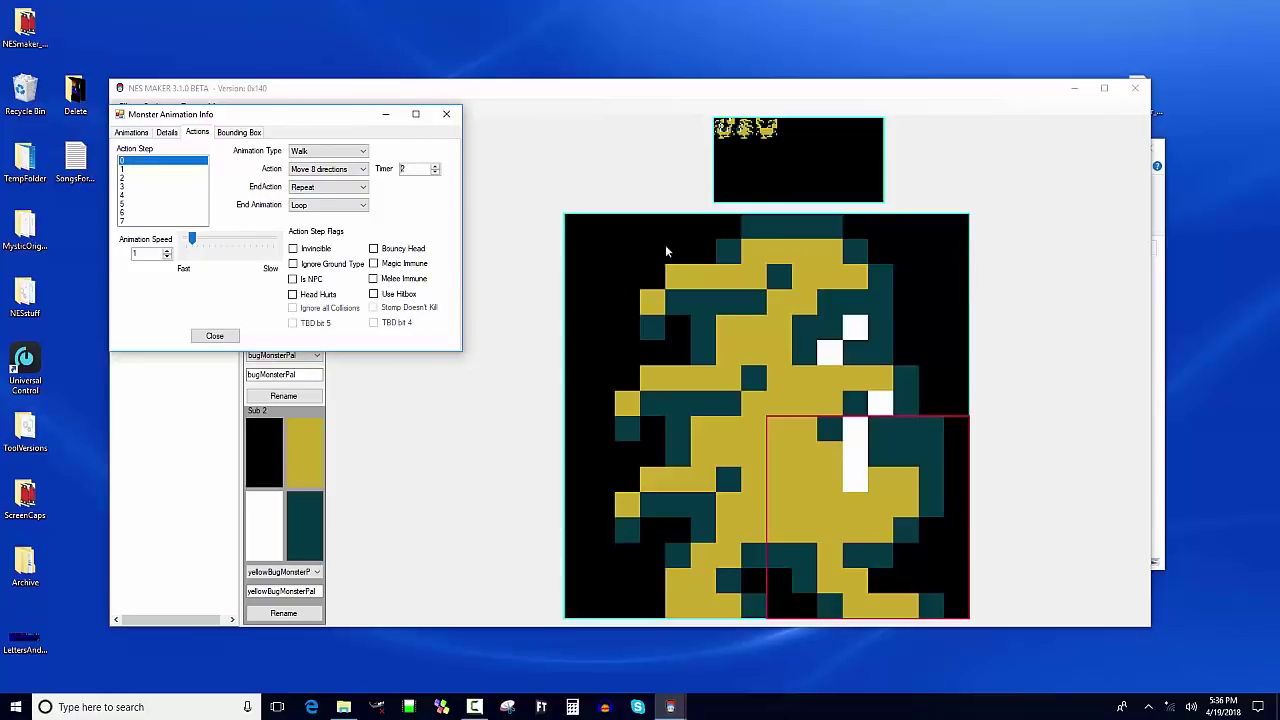
pyautogui.click(214, 335)
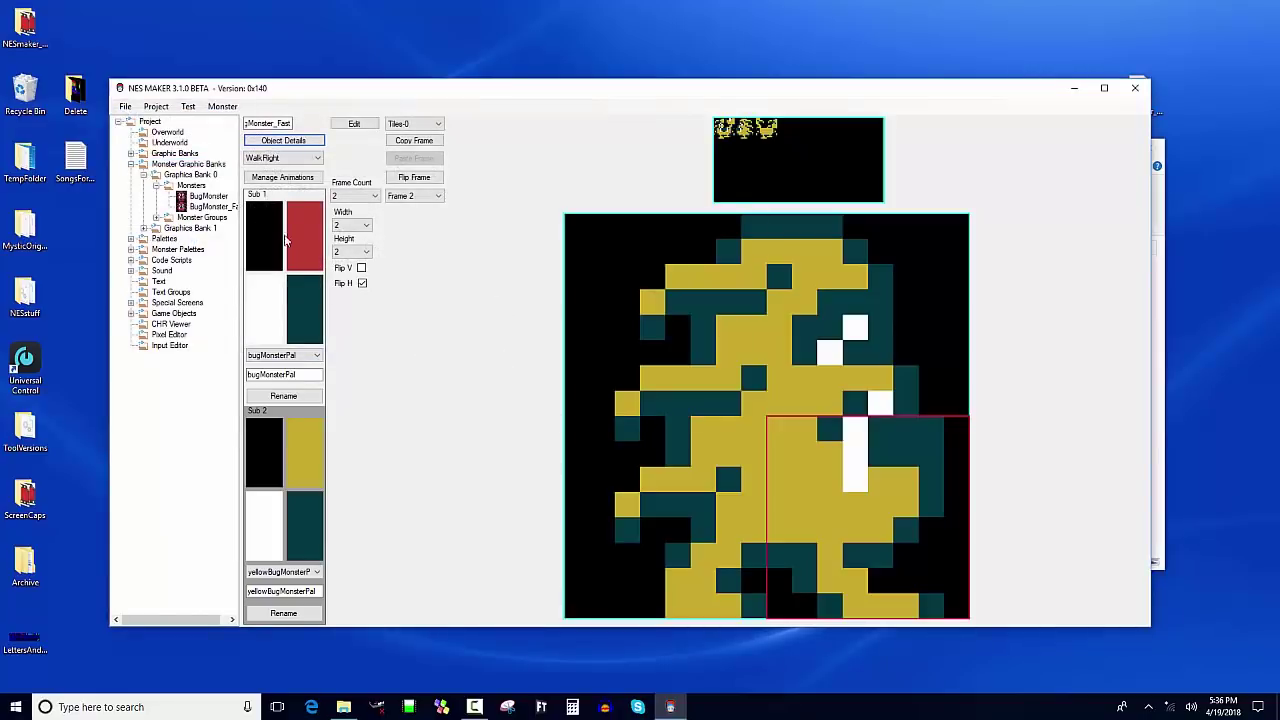
# Step: View the existing Bugs group in Graphics Bank 0 and open a blank monster group form
pyautogui.click(181, 199)
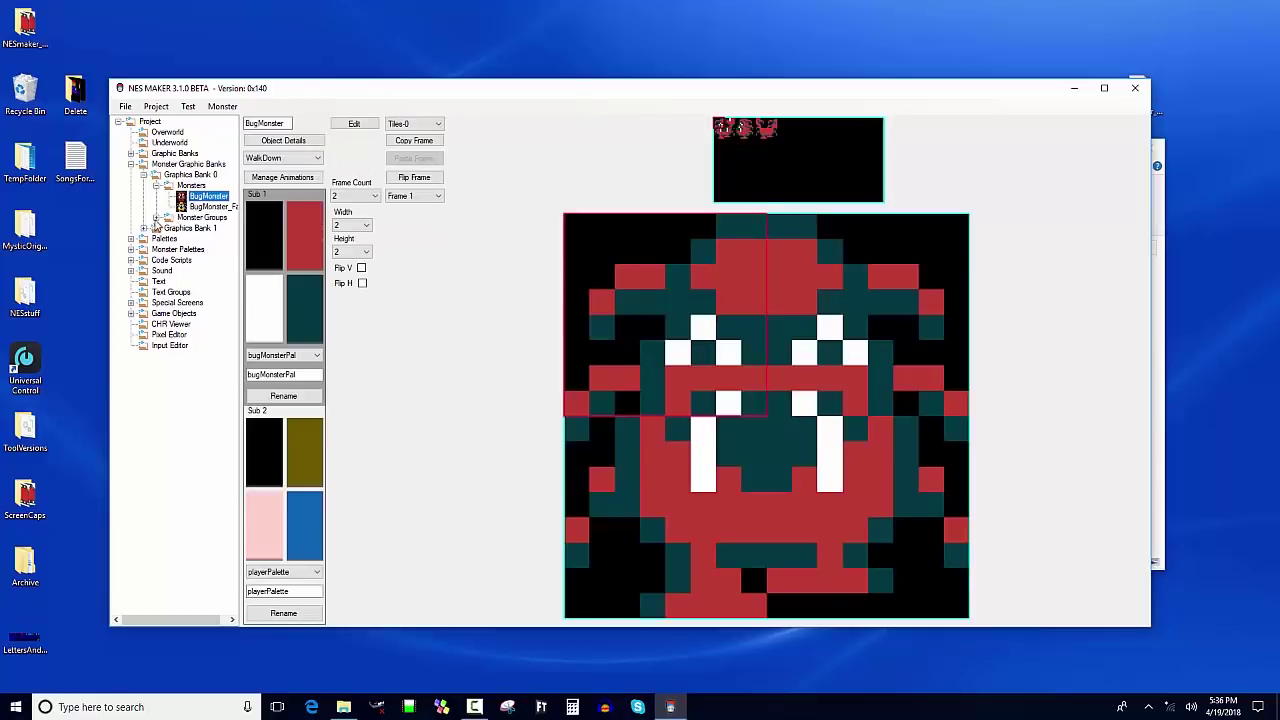
pyautogui.click(156, 218)
pyautogui.click(200, 228)
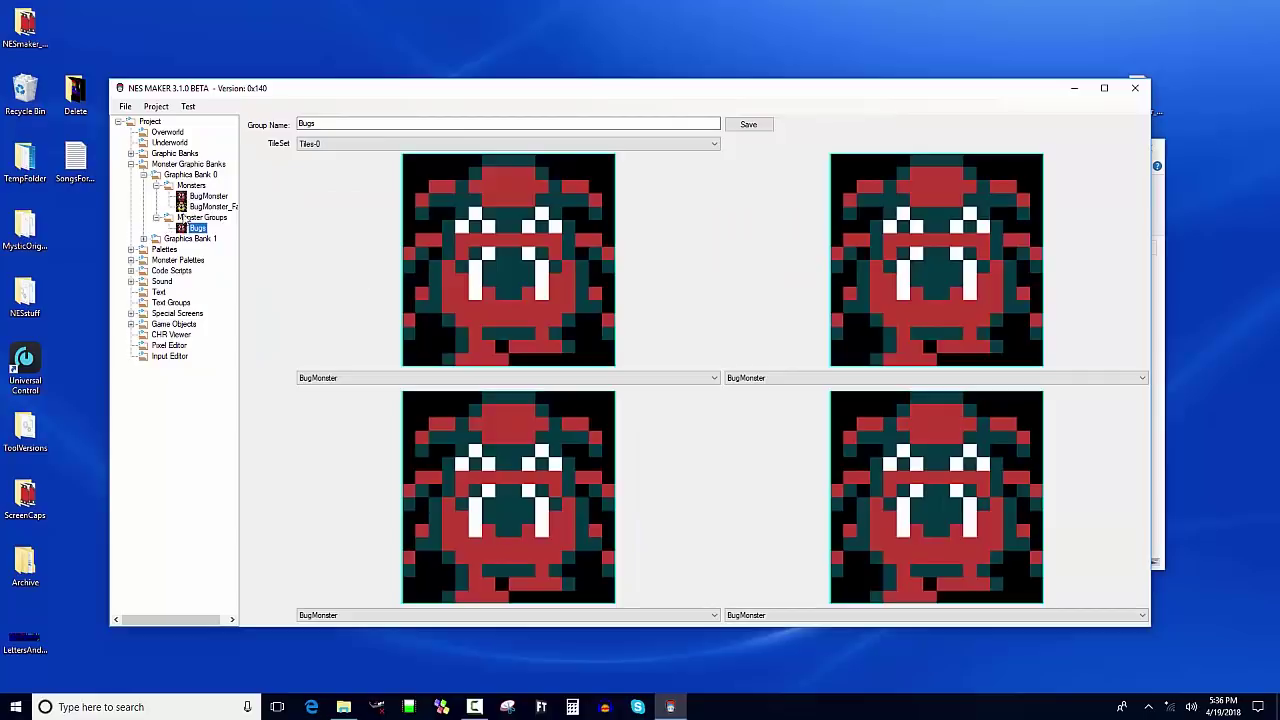
pyautogui.click(192, 218)
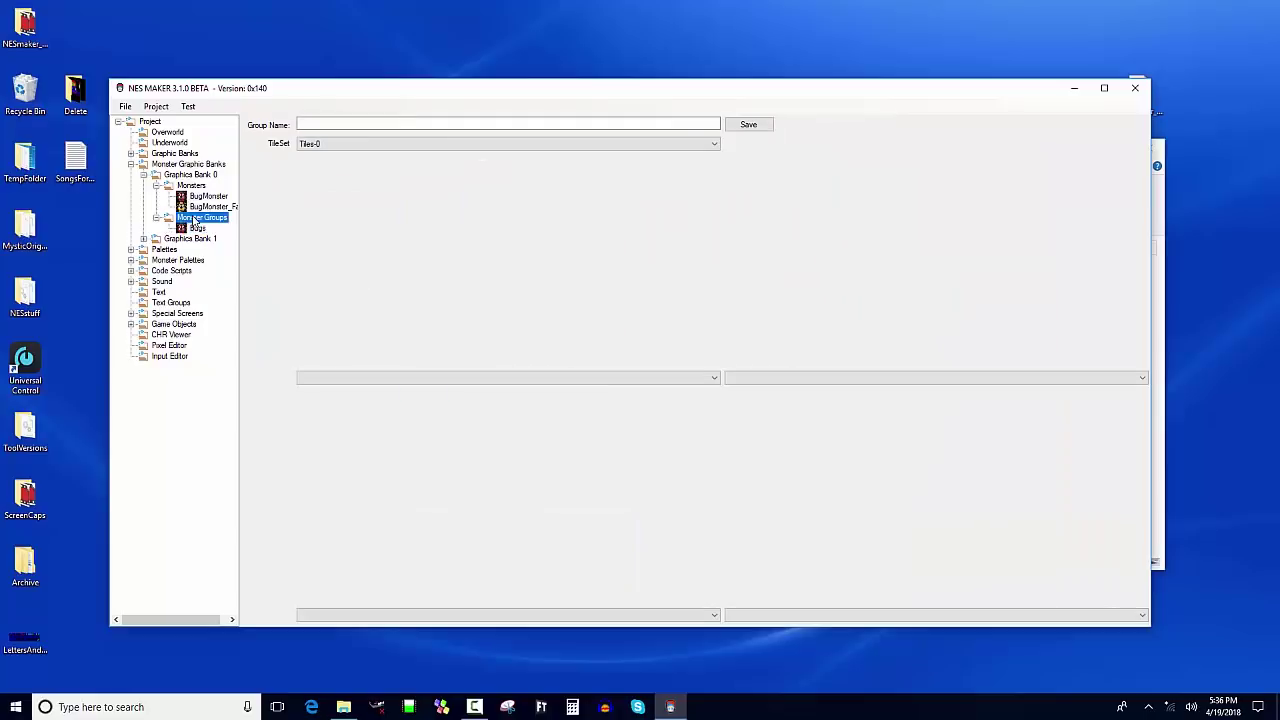
# Step: Create the monster group mixedBugs with BugMonster in both slots of the first column and BugMonster_Fast in both slots of the second, and save it
pyautogui.click(530, 378)
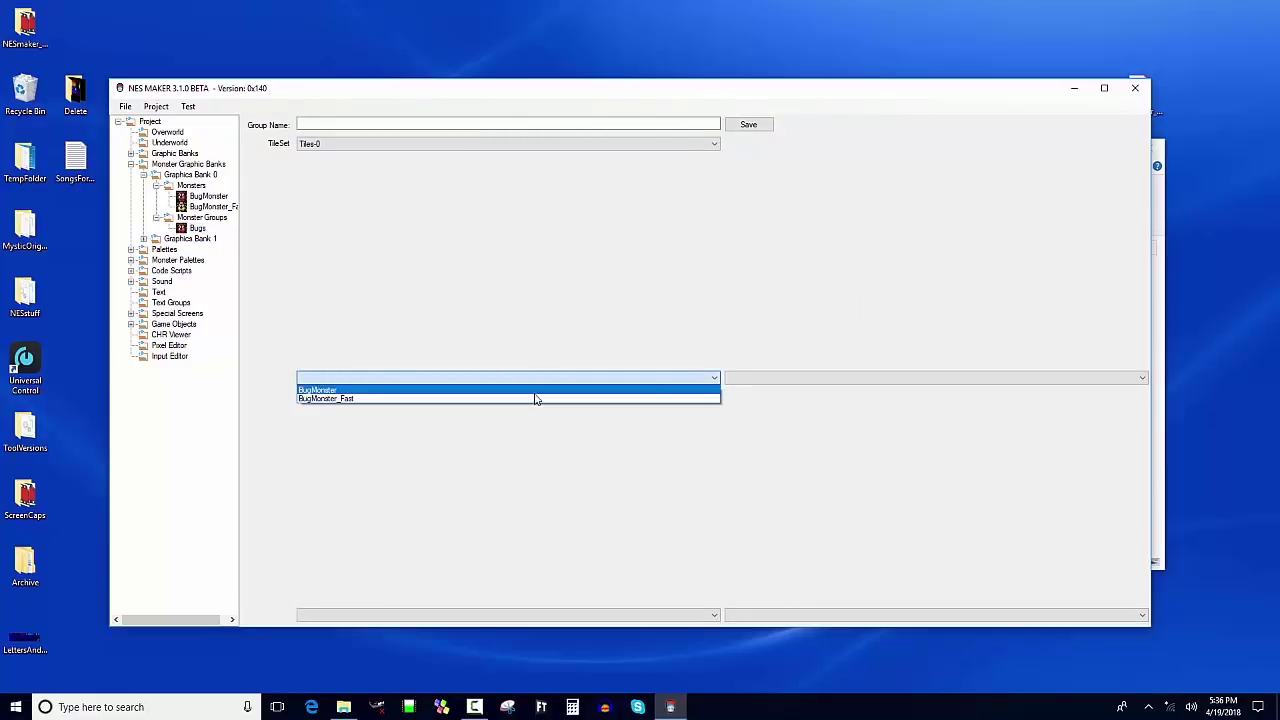
pyautogui.click(535, 390)
pyautogui.click(760, 378)
pyautogui.click(758, 390)
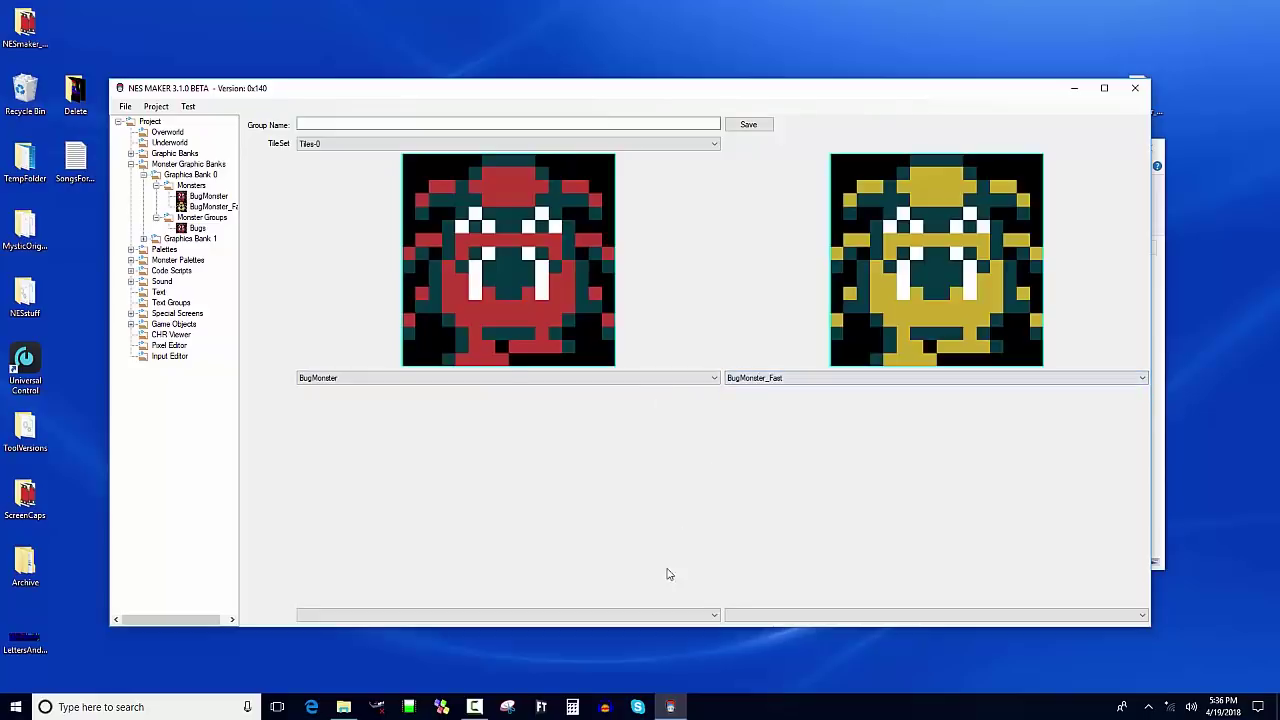
pyautogui.click(652, 615)
pyautogui.click(643, 627)
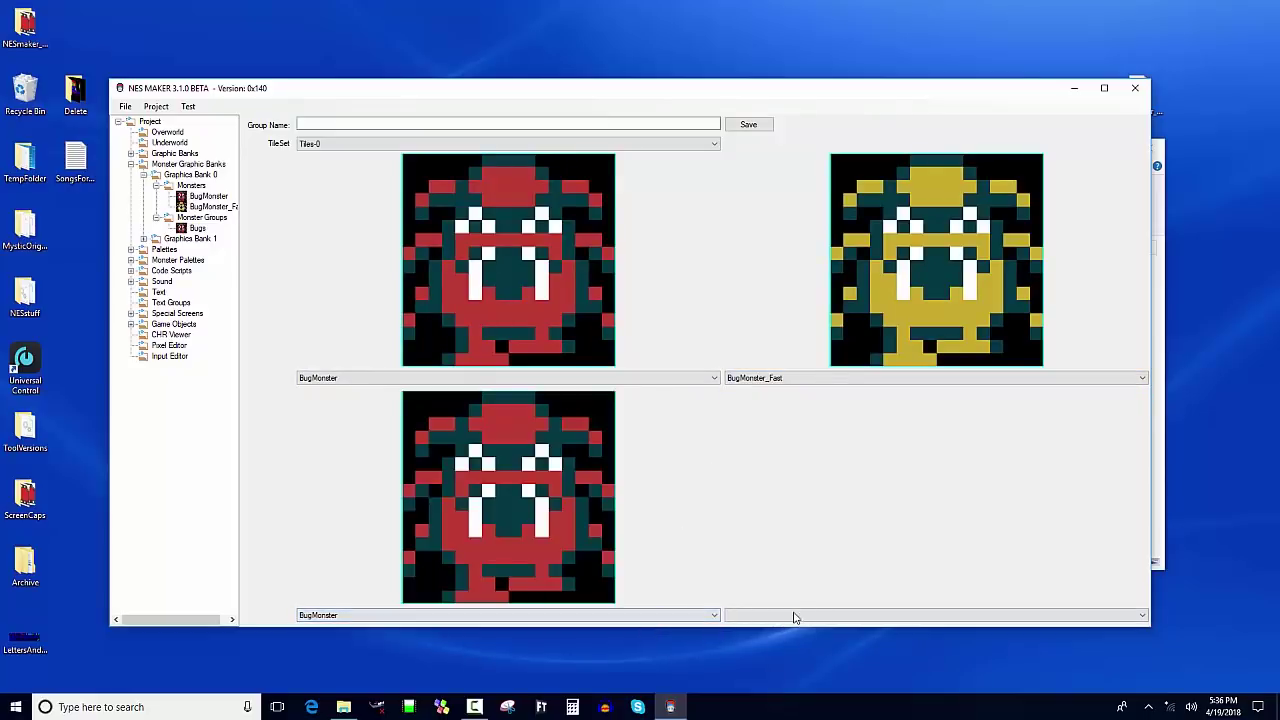
pyautogui.click(794, 615)
pyautogui.click(768, 634)
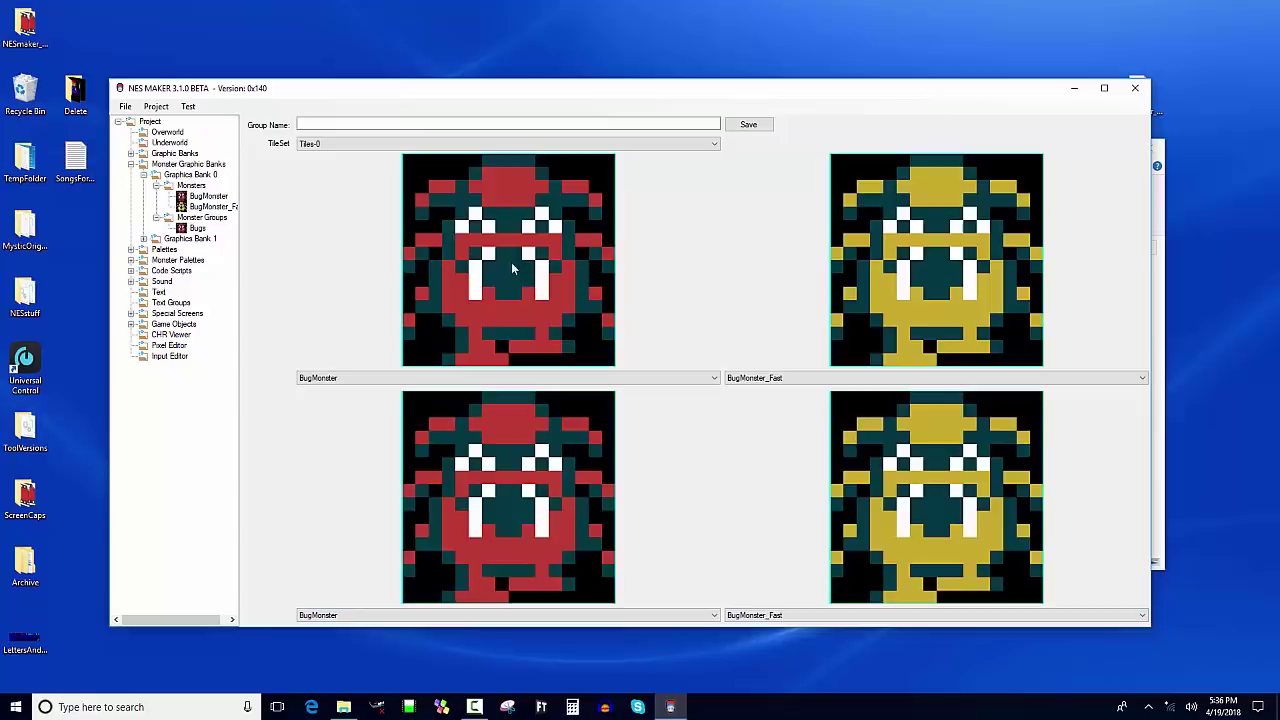
pyautogui.click(560, 125)
pyautogui.click(748, 125)
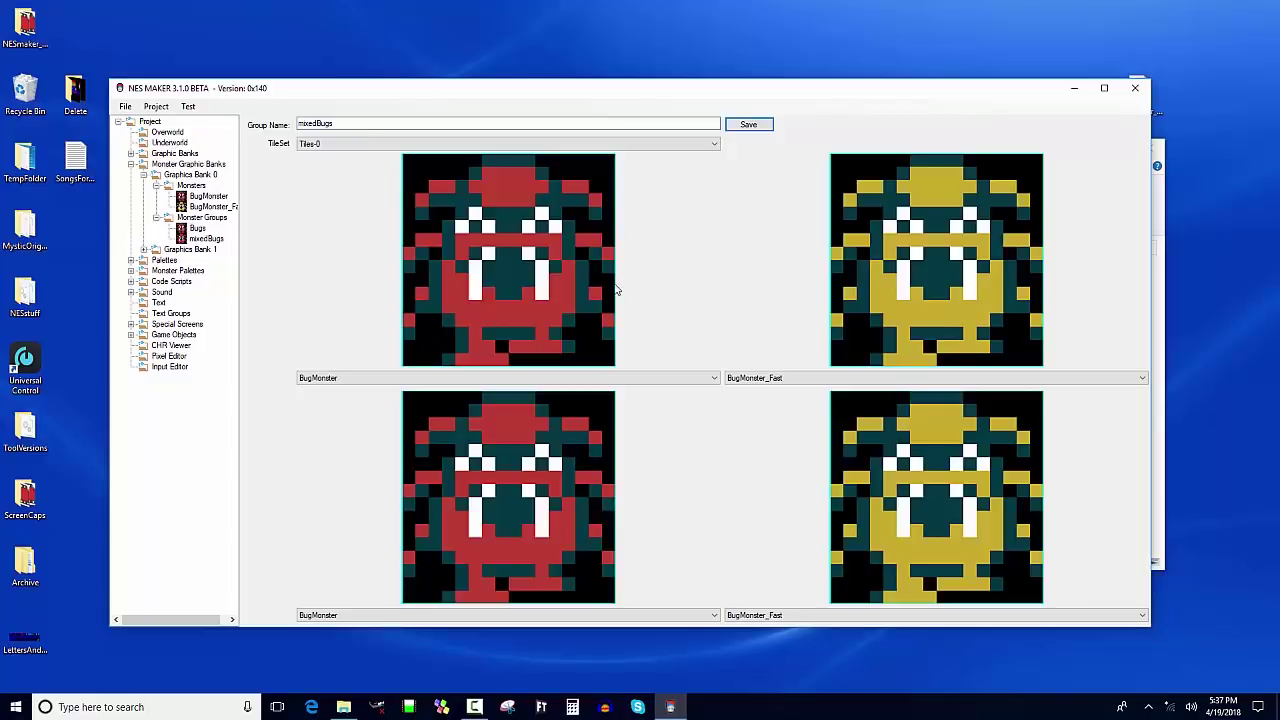
# Step: Open the illustrated grass screen in the overworld and set its day monster group to mixedBugs
pyautogui.click(178, 142)
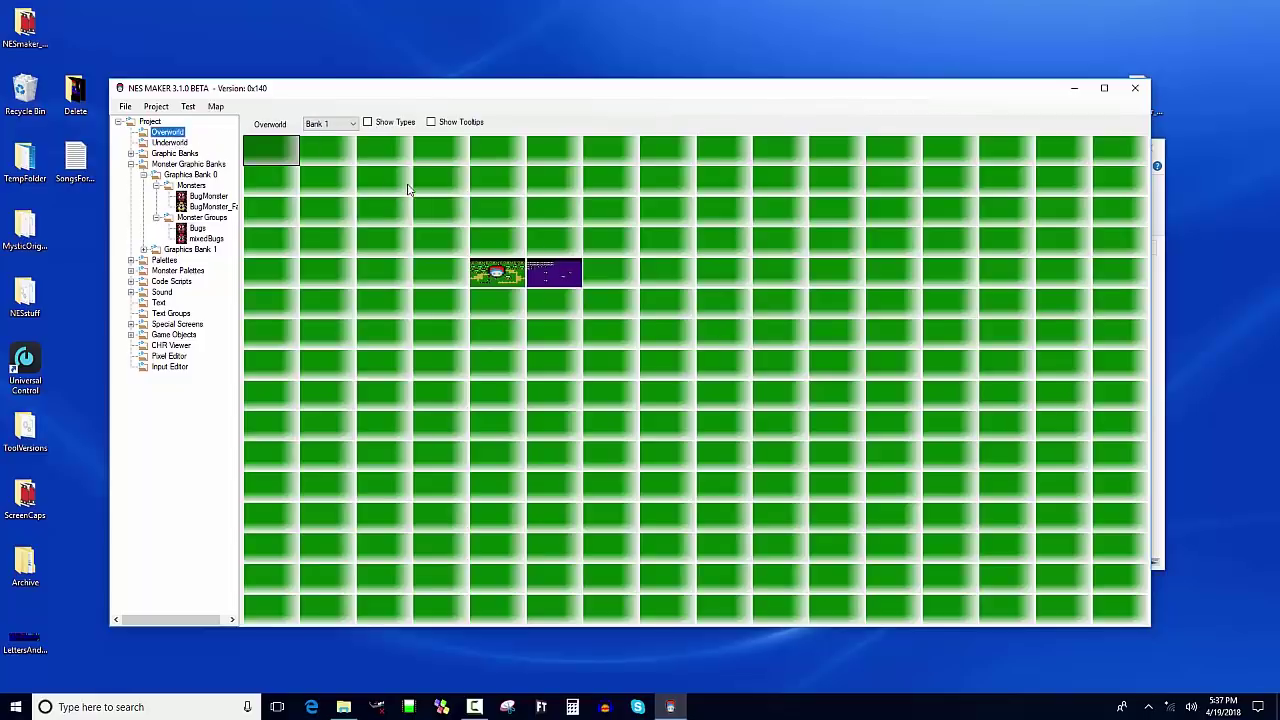
pyautogui.click(516, 277)
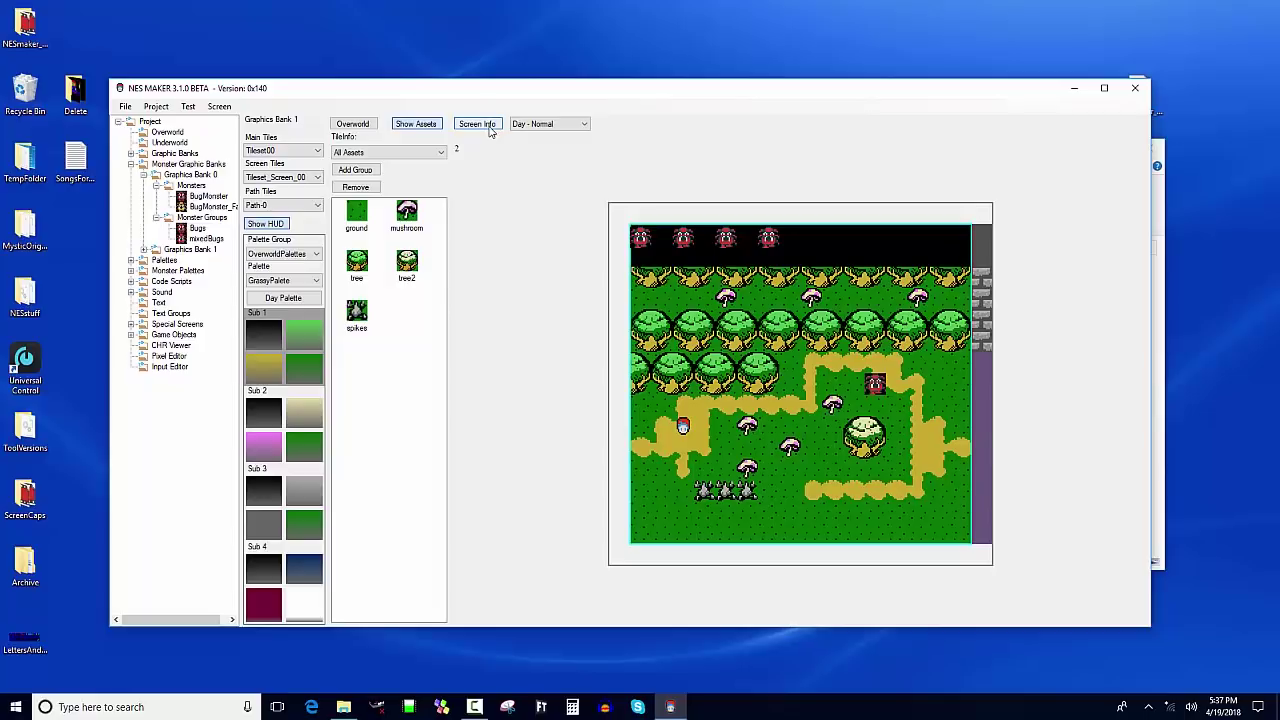
pyautogui.click(490, 128)
pyautogui.click(188, 150)
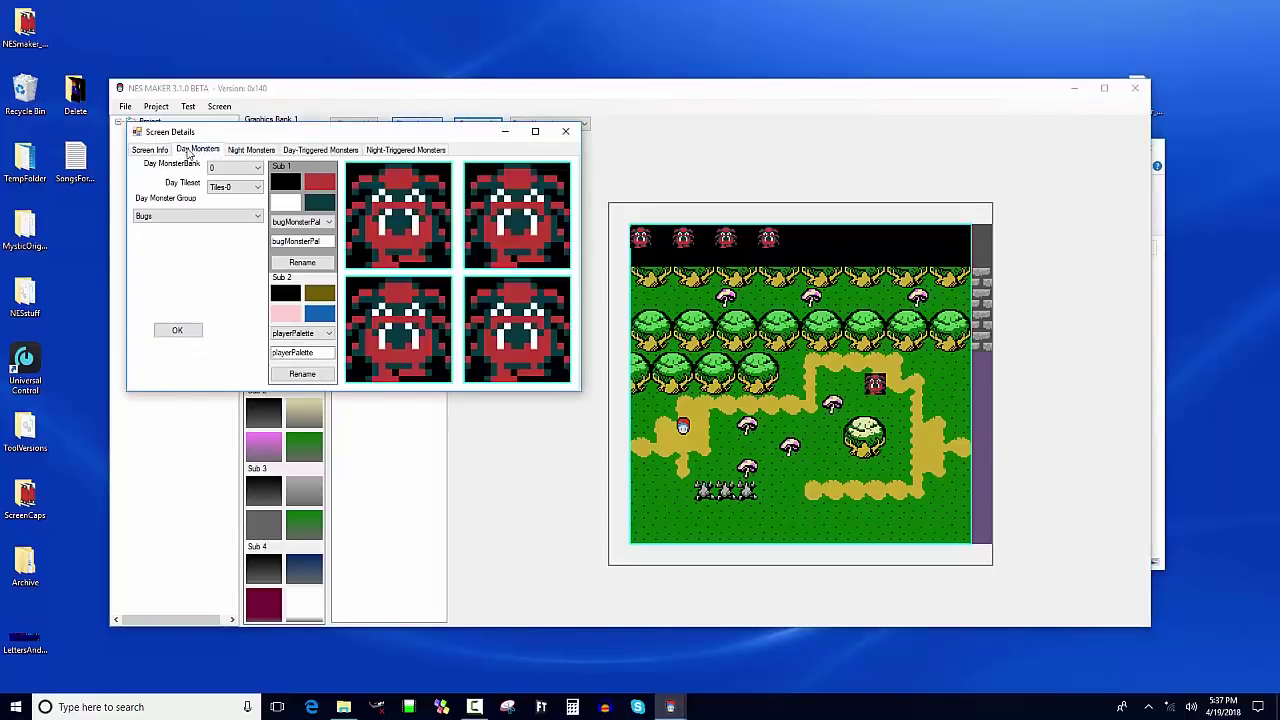
pyautogui.click(198, 217)
pyautogui.click(200, 238)
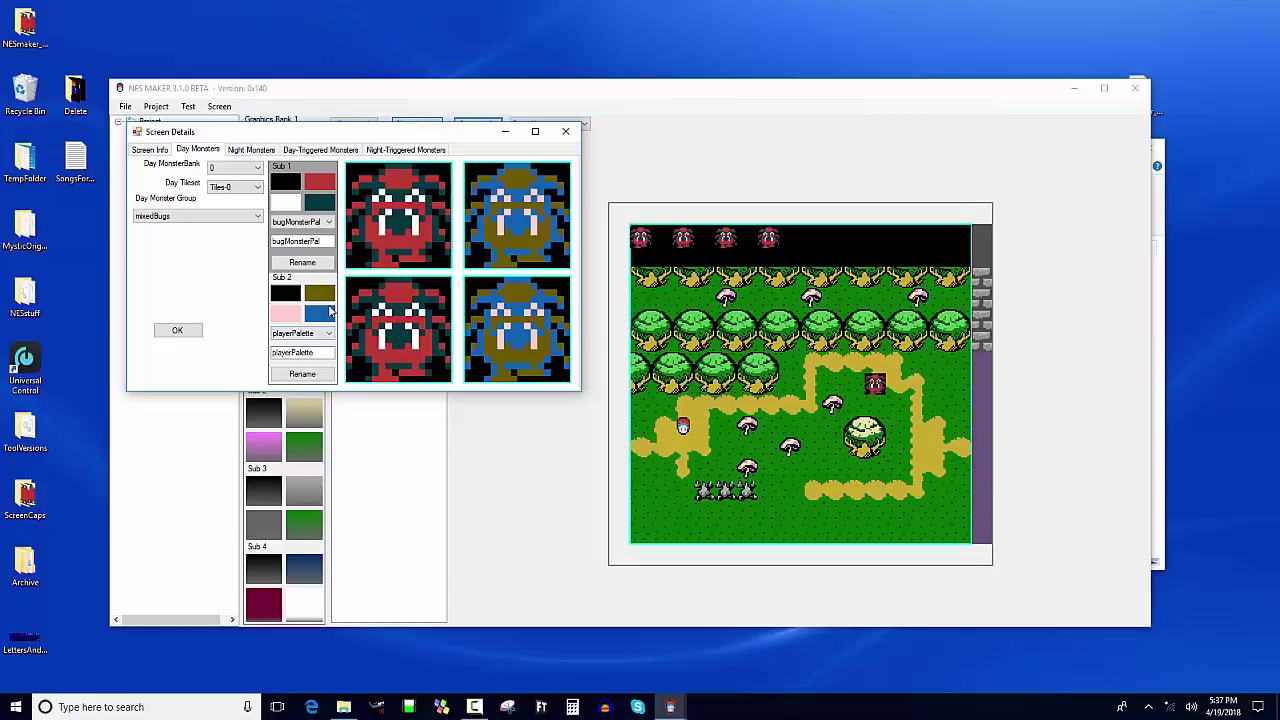
# Step: Assign the yellowBugMonsterPal palette to Sub 2 of the day monsters and accept the screen details
pyautogui.click(328, 335)
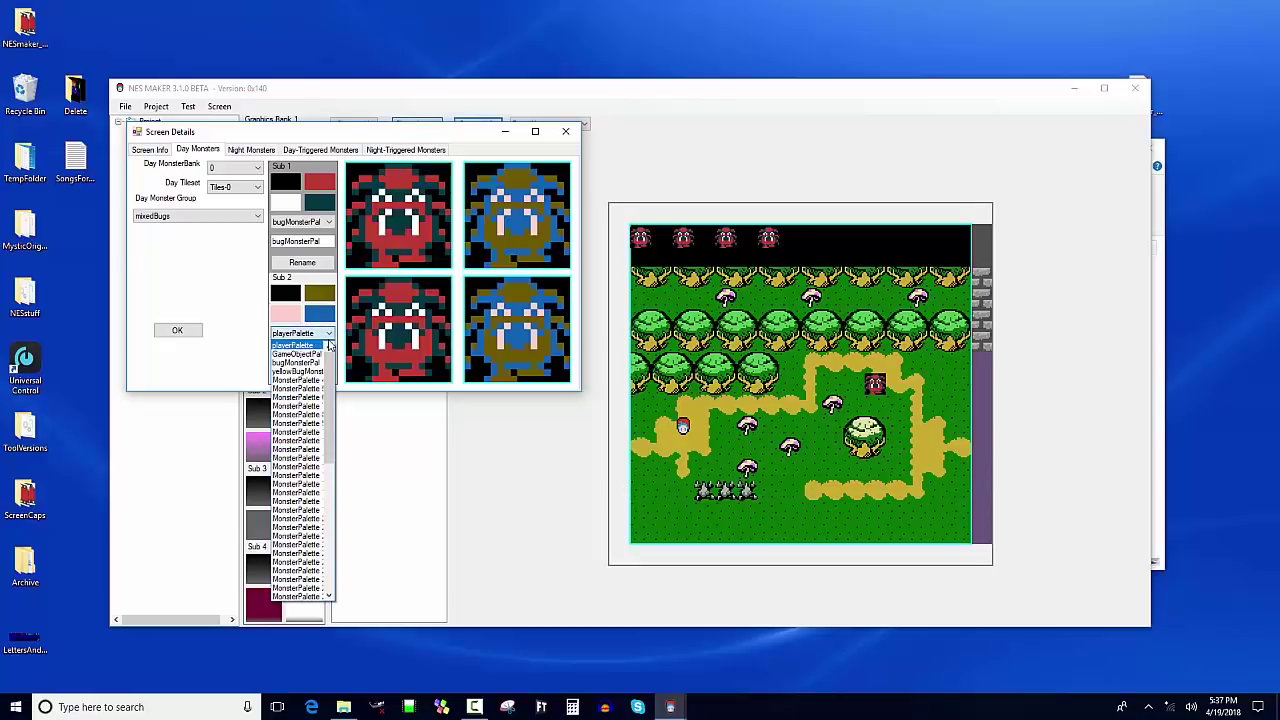
pyautogui.click(297, 371)
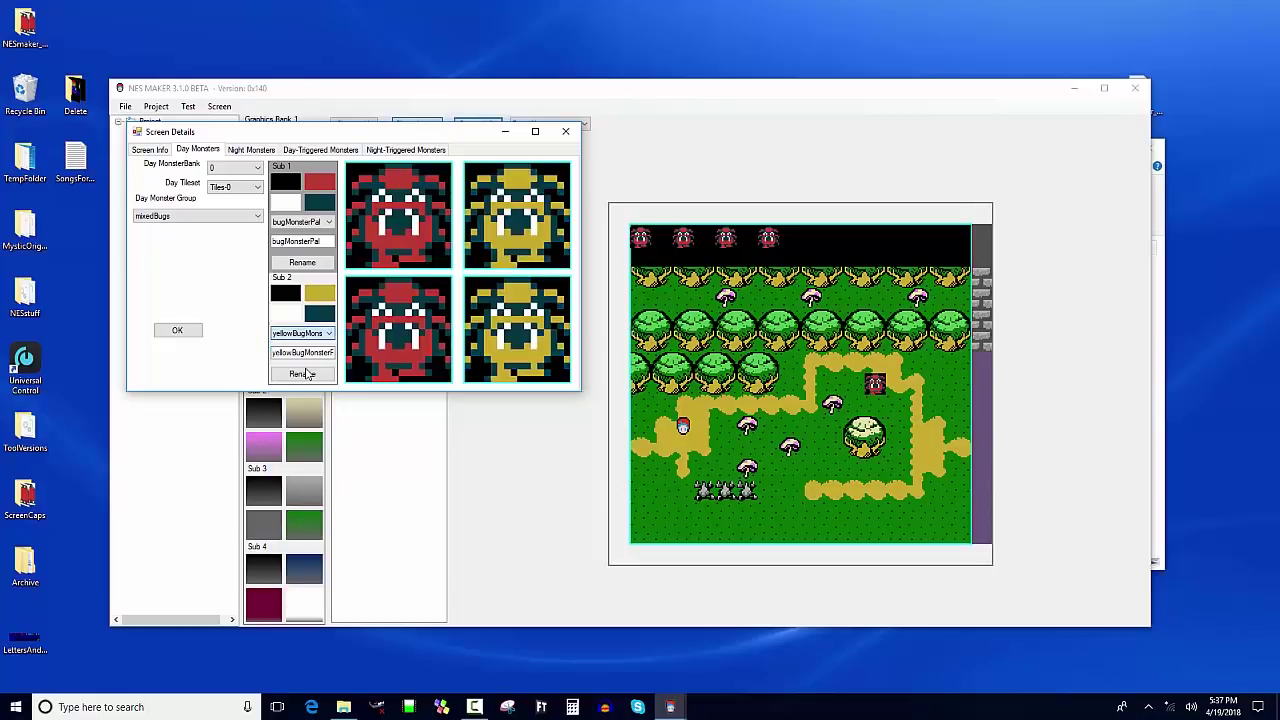
pyautogui.click(178, 331)
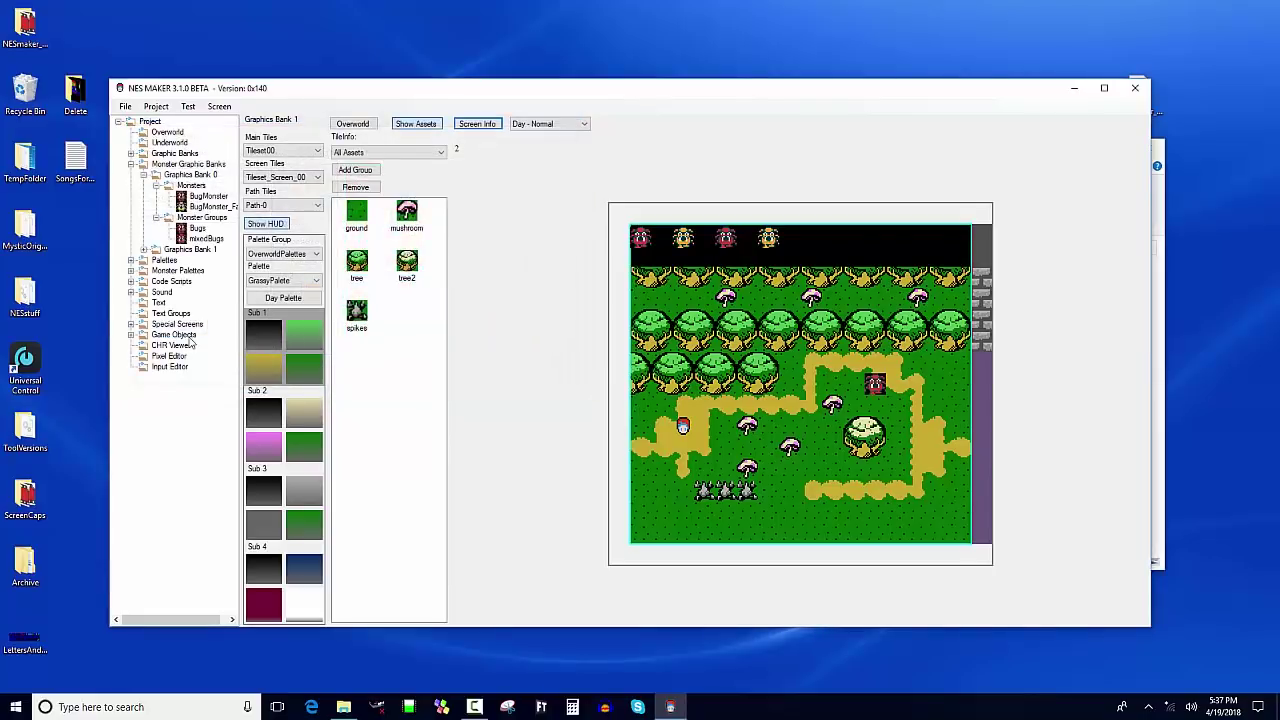
# Step: Place a yellow bug monster on the grass just below the large pale tree, beside the path
pyautogui.rightClick(908, 484)
pyautogui.click(930, 514)
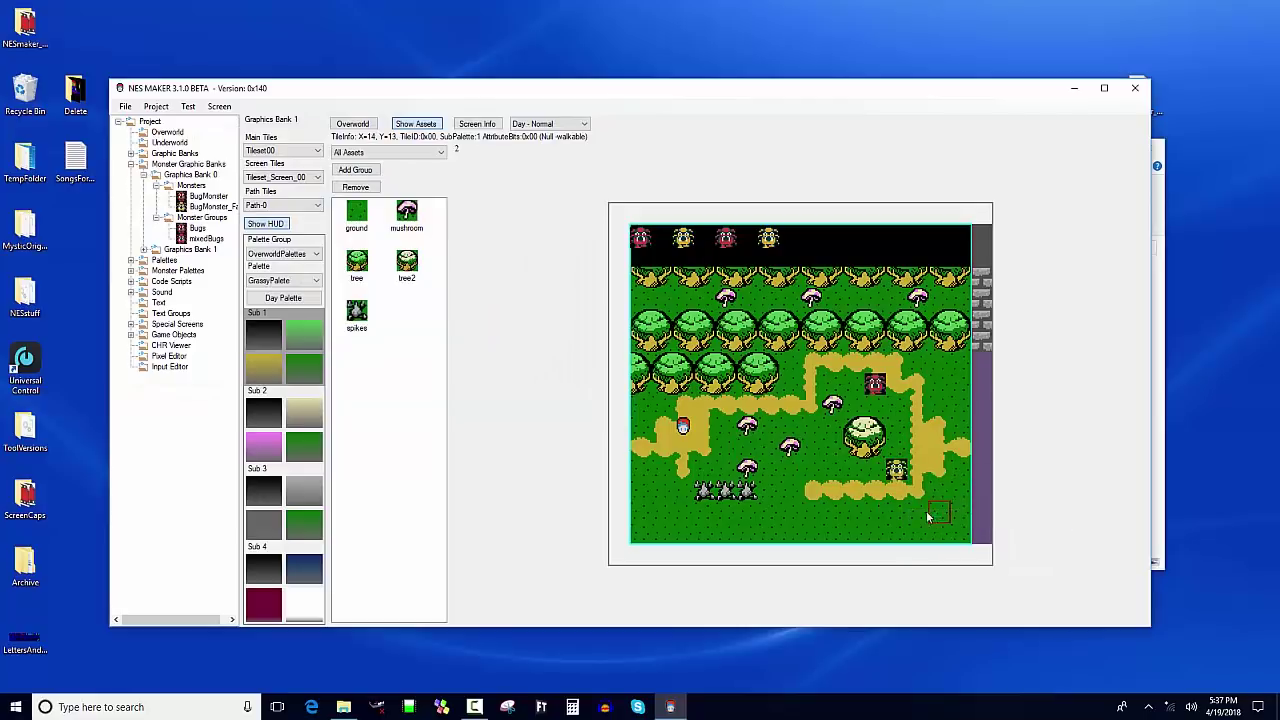
# Step: Export and test the game, and start play from the title screen
pyautogui.click(188, 106)
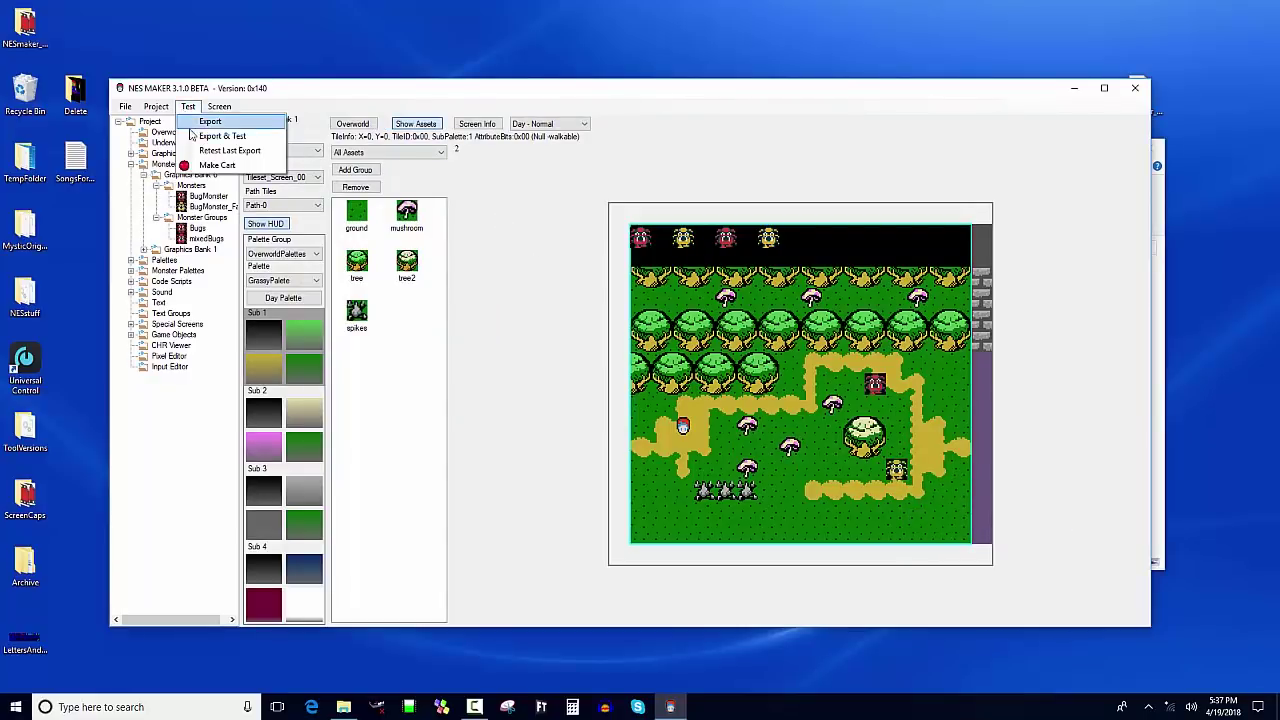
pyautogui.click(192, 135)
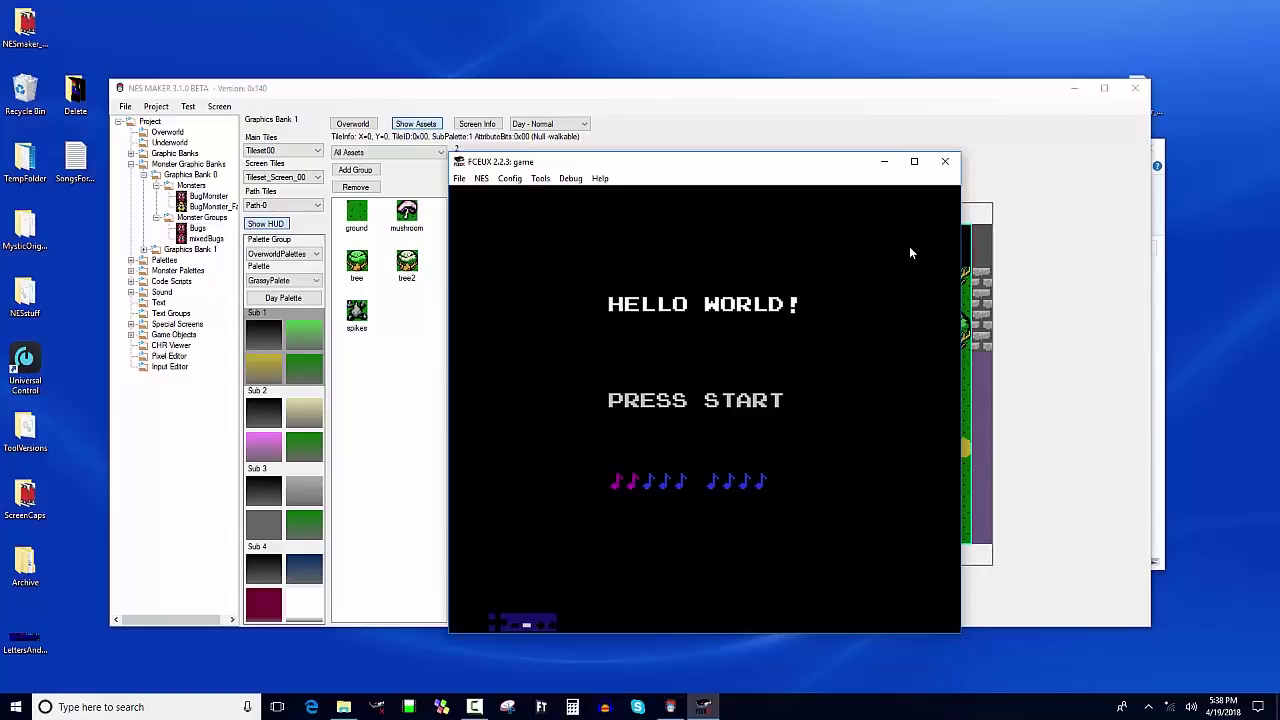
pyautogui.press('Return')
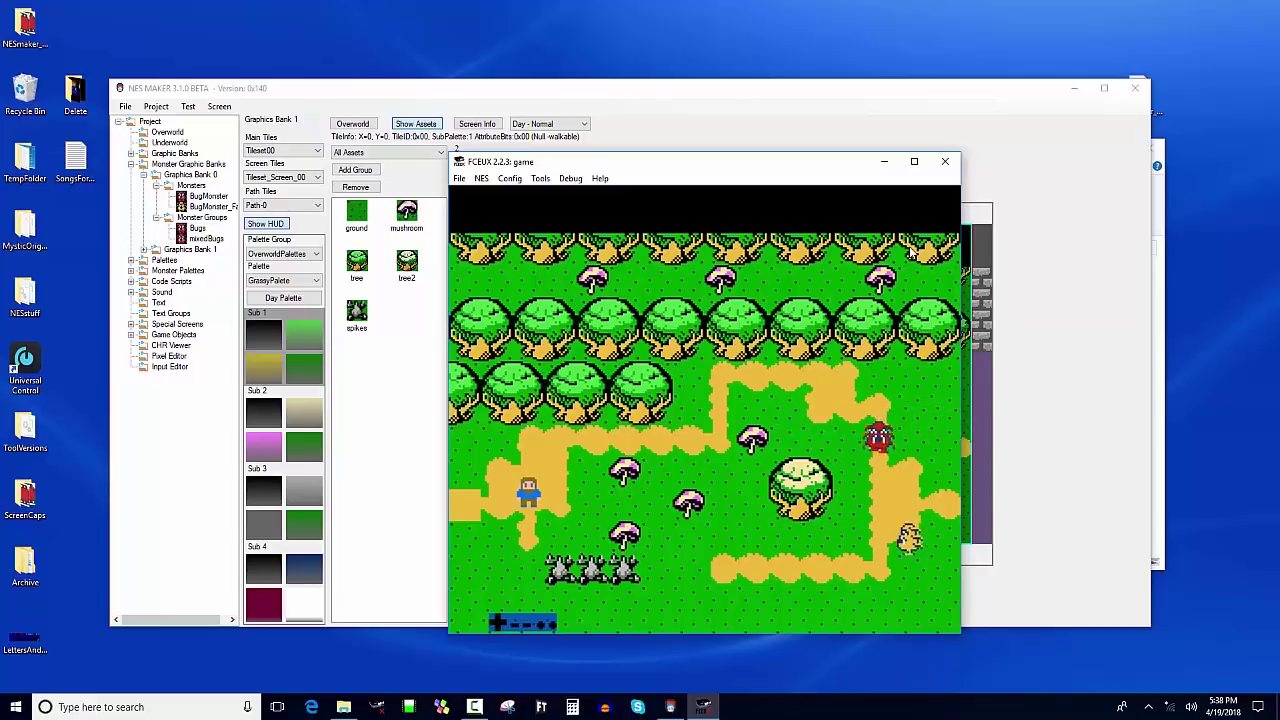
# Step: Walk the hero around the first screen to compare how the red and yellow bugs move, and close the emulator
pyautogui.press('Right')
pyautogui.press('Right')
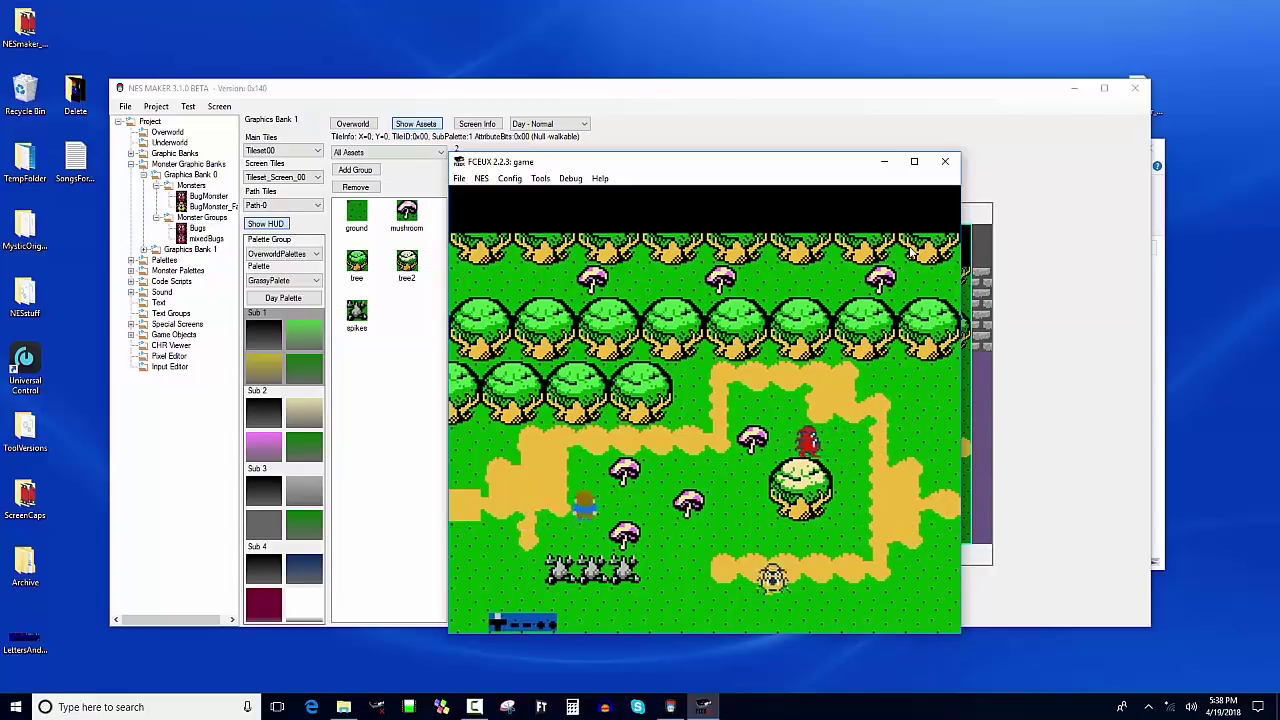
pyautogui.press('Up')
pyautogui.press('Right')
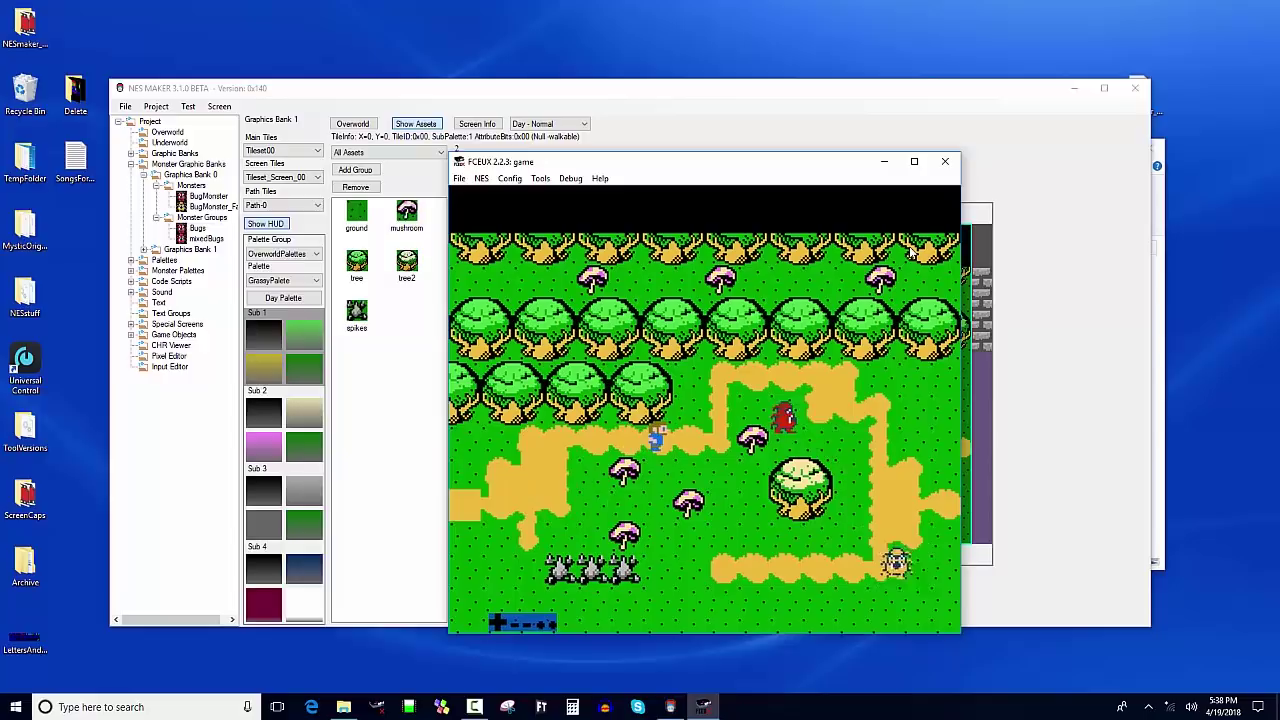
pyautogui.press('Right')
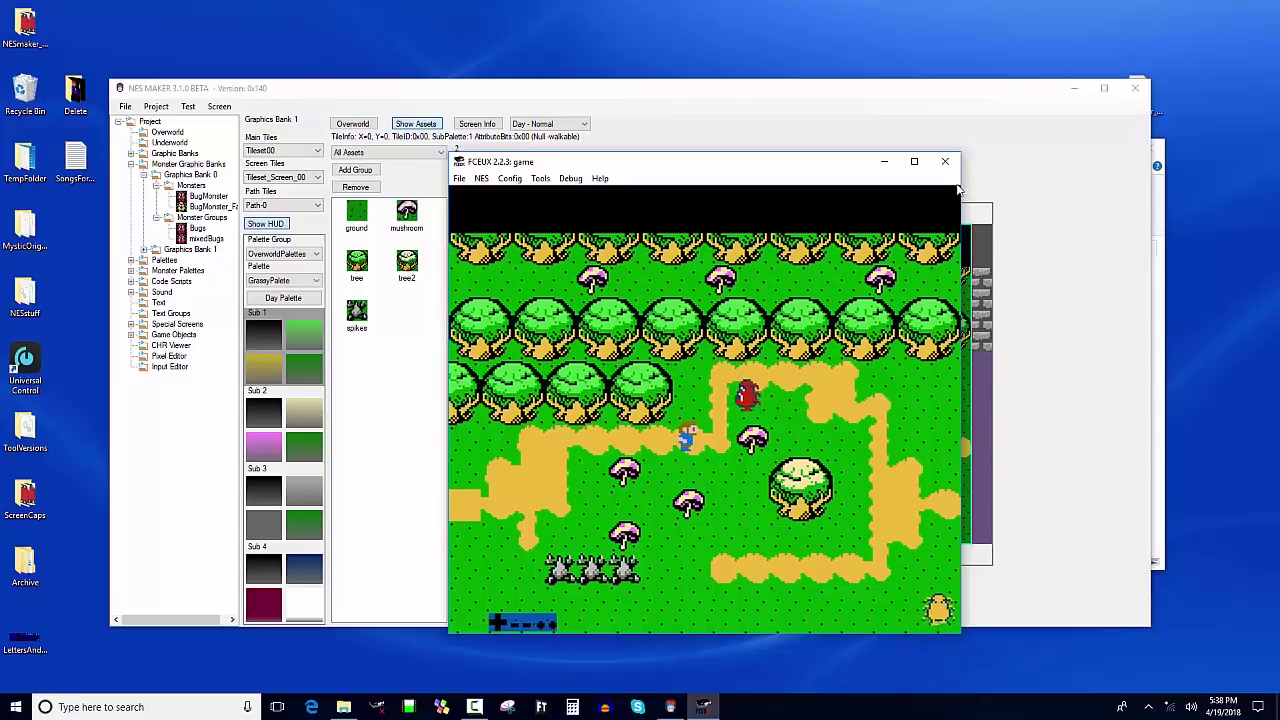
pyautogui.press('Left')
pyautogui.press('Left')
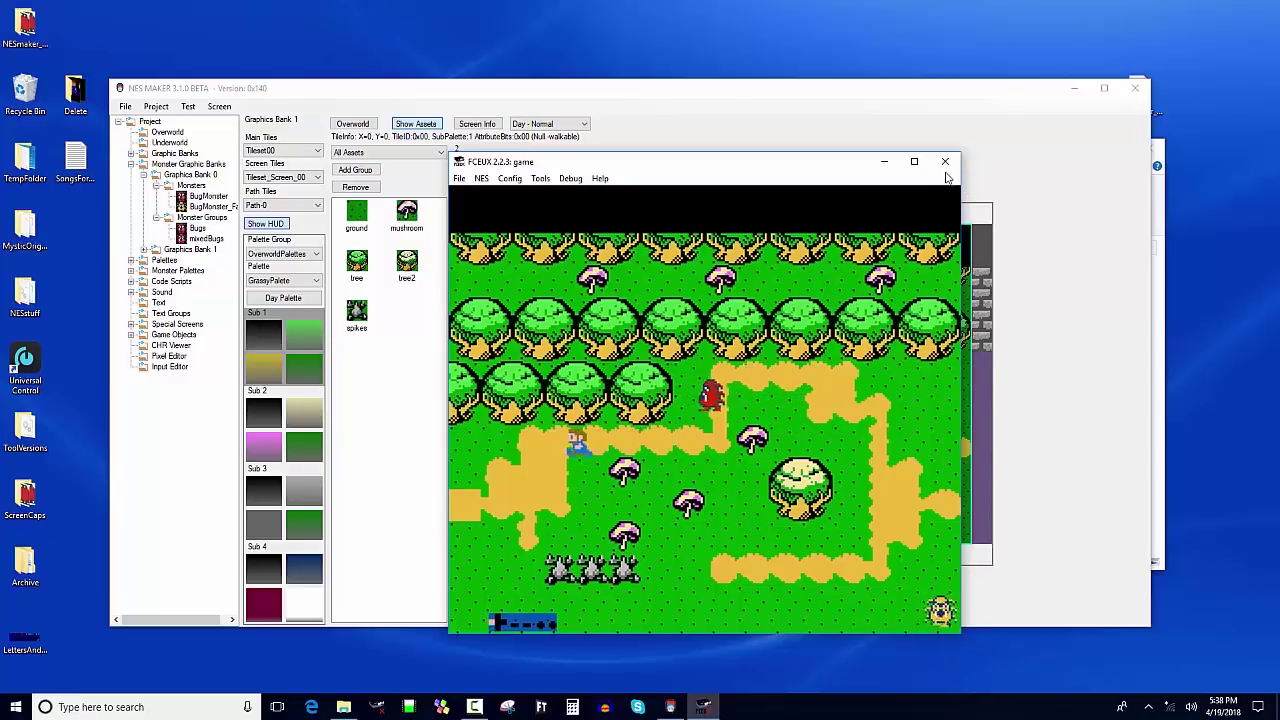
pyautogui.press('Down')
pyautogui.press('Right')
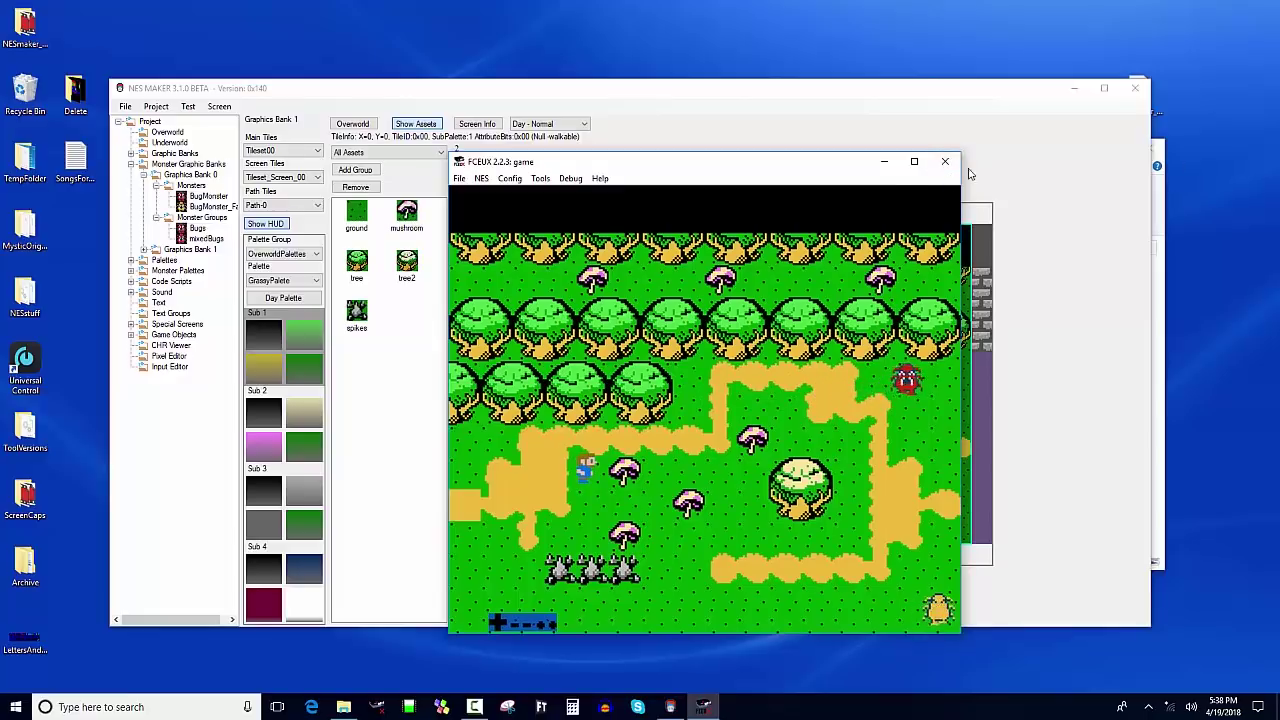
pyautogui.click(945, 162)
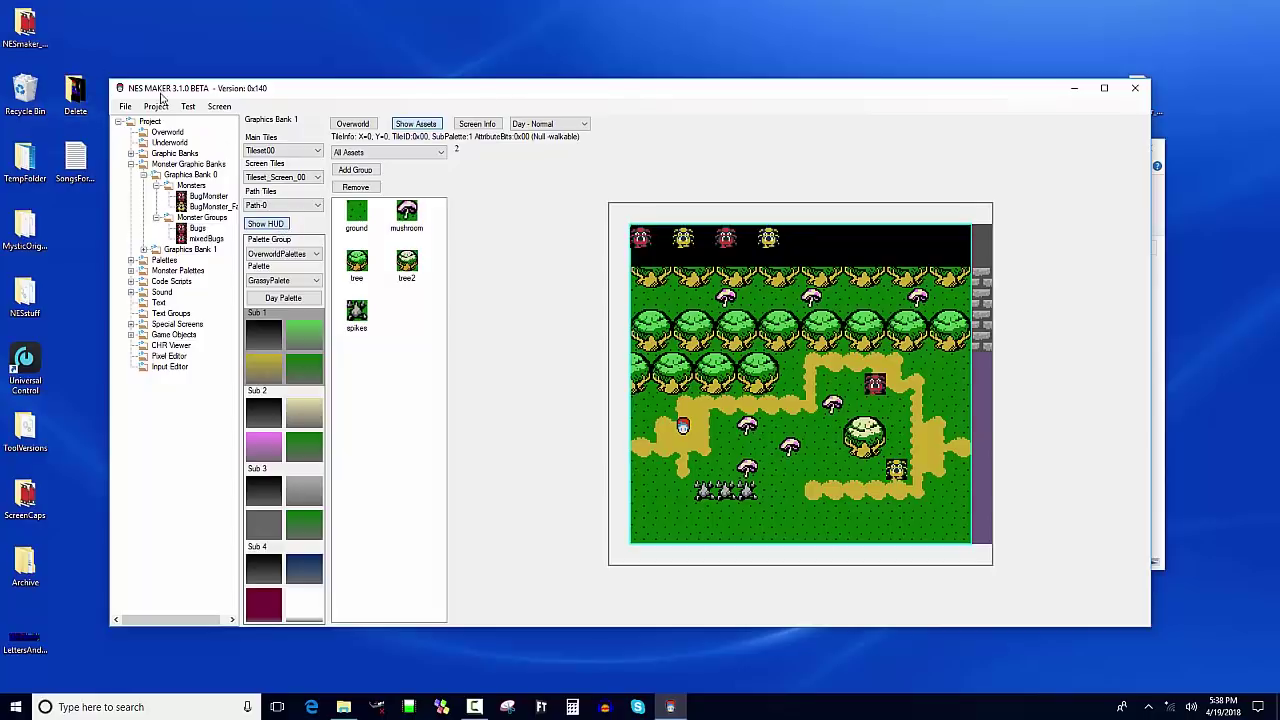
# Step: Export and test the game again, continuing past the compile window into play
pyautogui.click(188, 106)
pyautogui.click(203, 139)
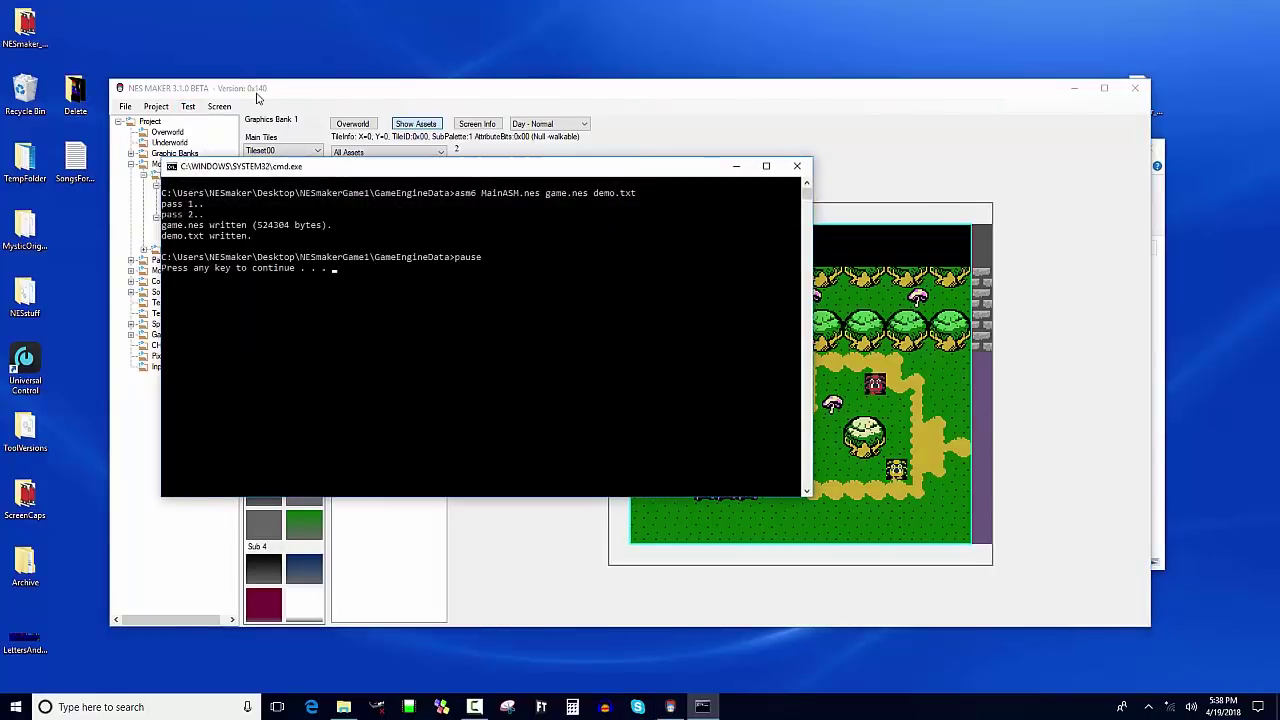
pyautogui.press('Return')
pyautogui.press('Return')
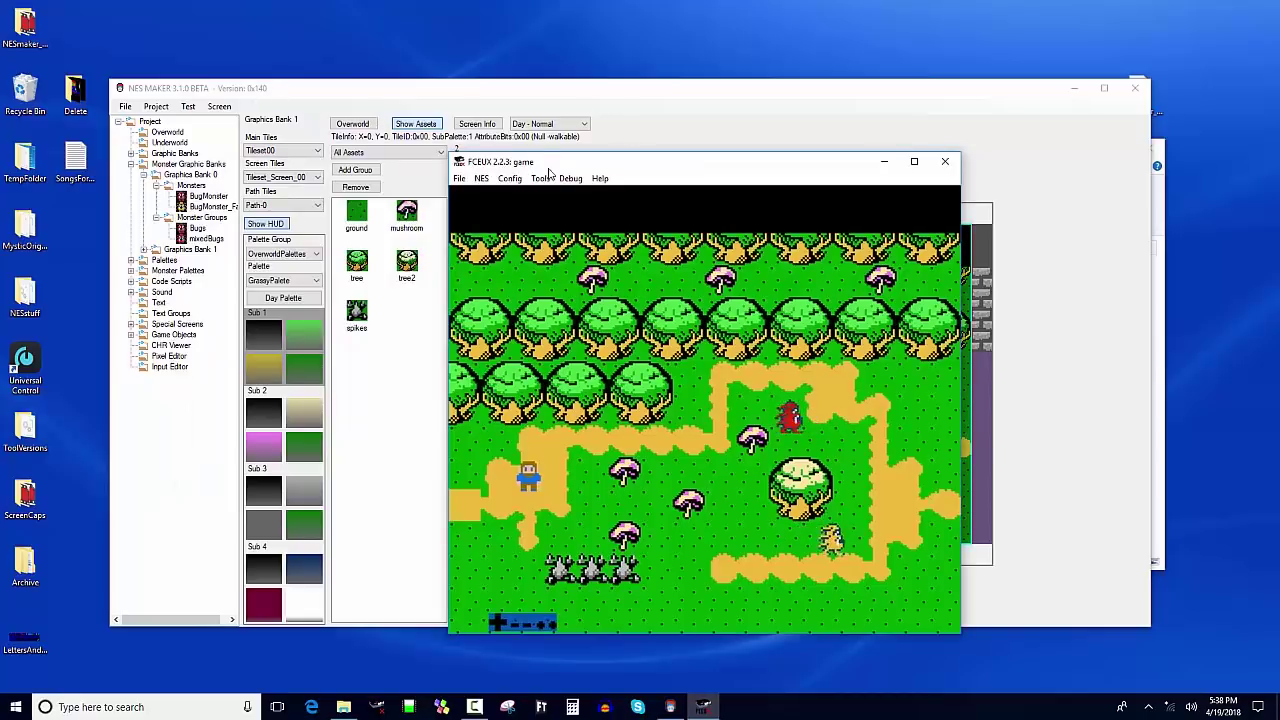
# Step: Inspect the running game's pattern tables and palettes in the PPU Viewer, and close the viewer and emulator
pyautogui.click(570, 178)
pyautogui.click(558, 208)
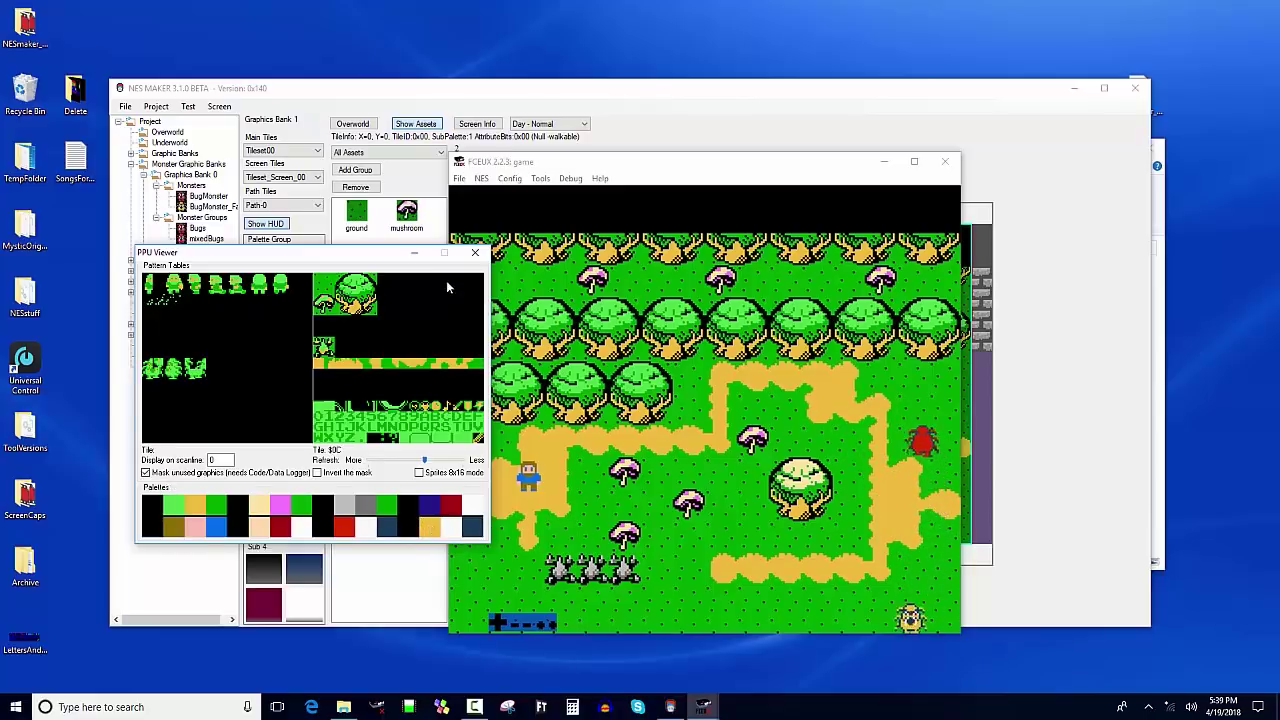
pyautogui.click(475, 252)
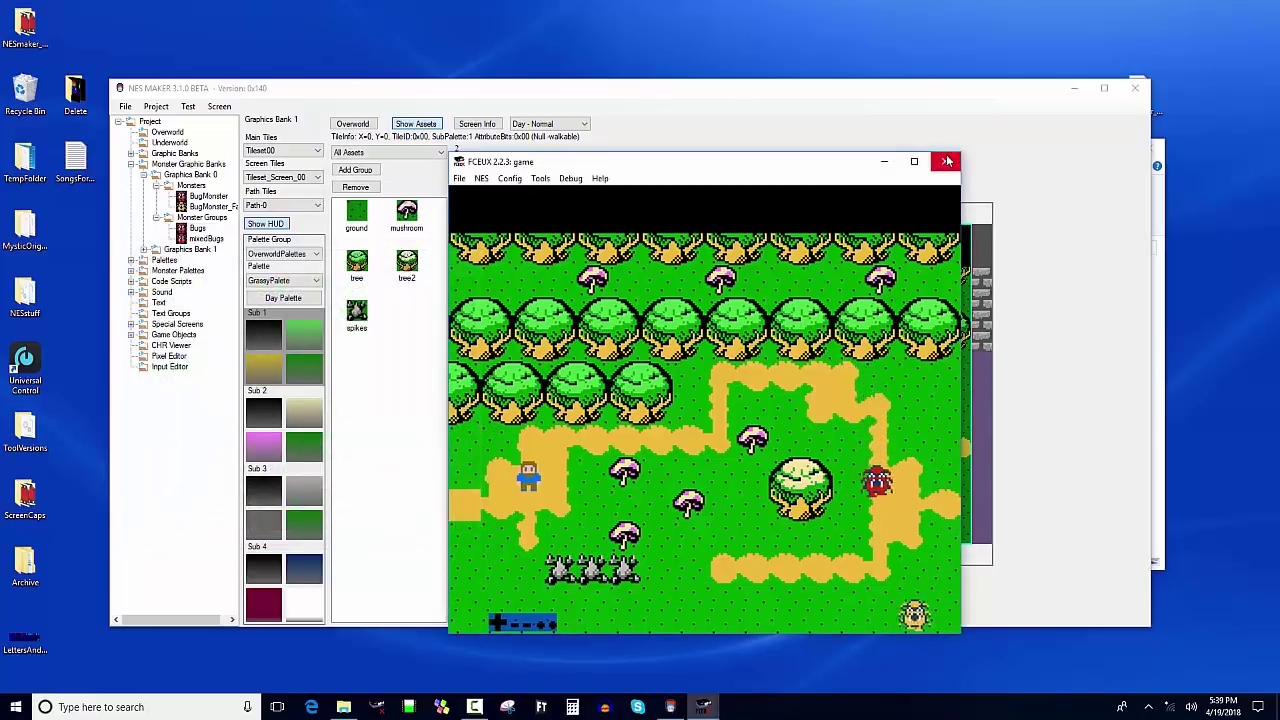
pyautogui.click(944, 161)
# Step: View the BugMonster_Fast graphics, run another export and test to watch the bugs in play, and close the emulator
pyautogui.click(206, 206)
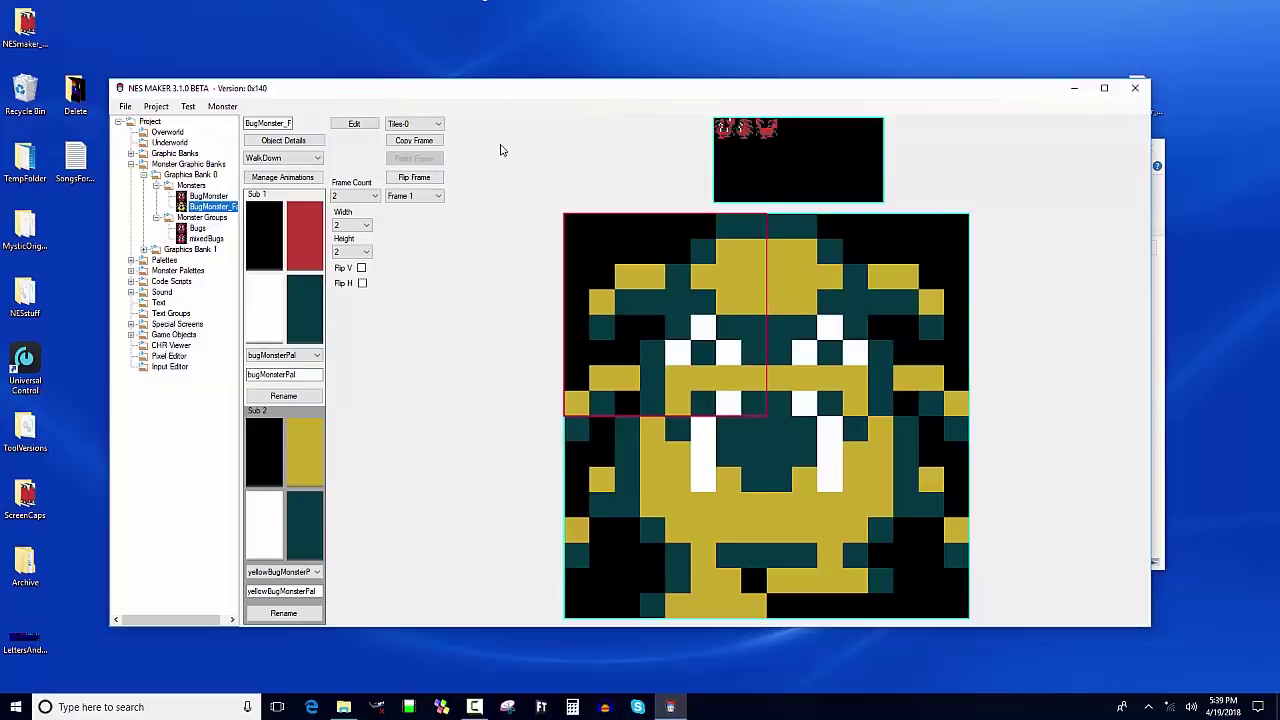
pyautogui.moveTo(565, 95); pyautogui.dragTo(526, 128)
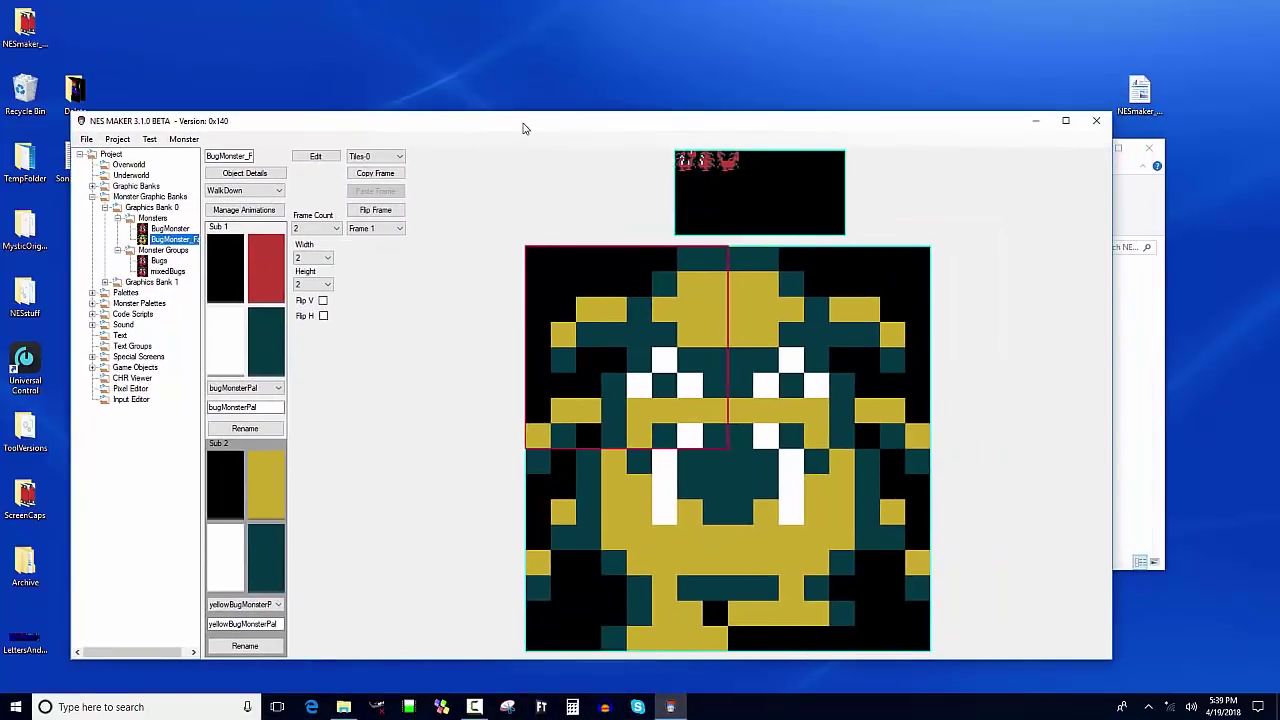
pyautogui.click(149, 139)
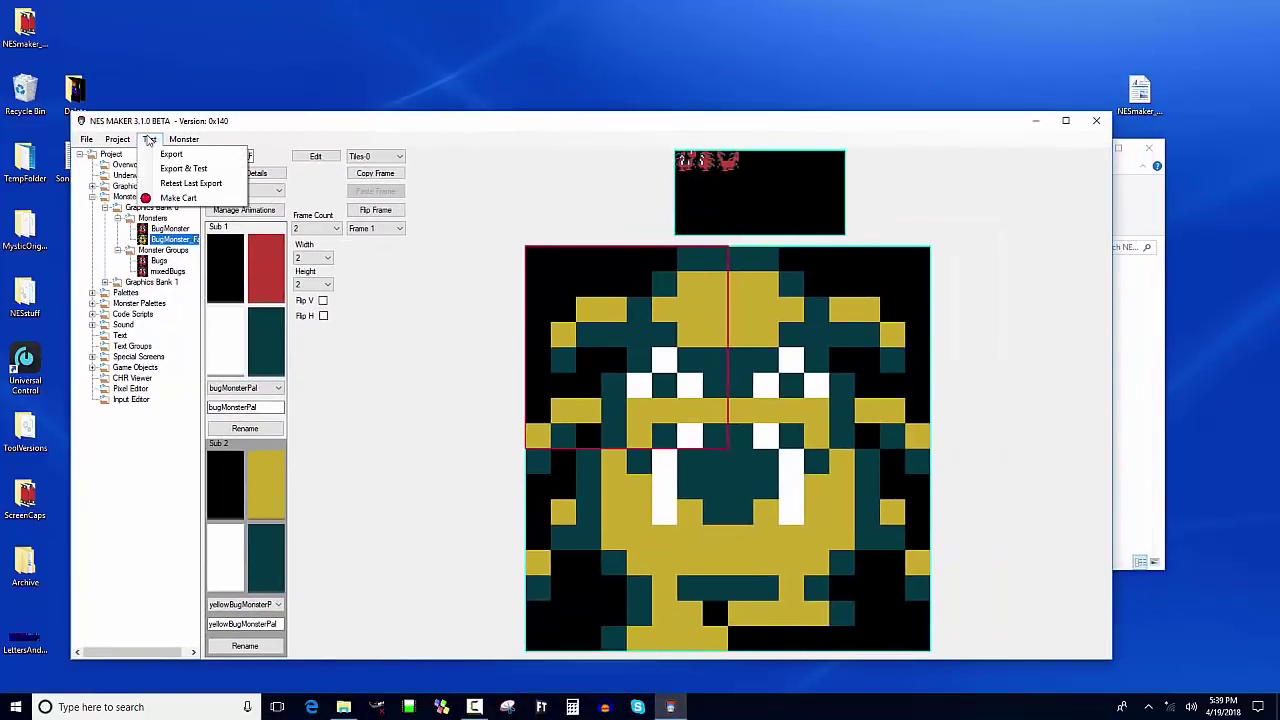
pyautogui.click(165, 176)
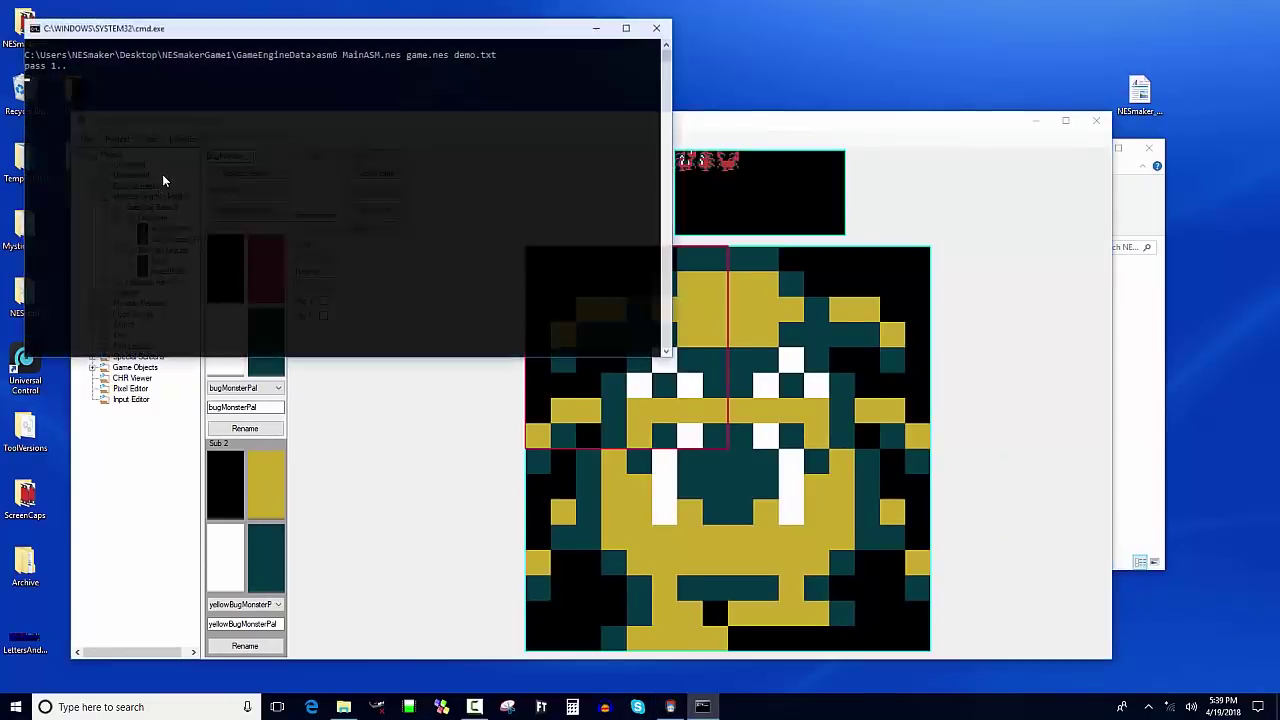
pyautogui.press('Return')
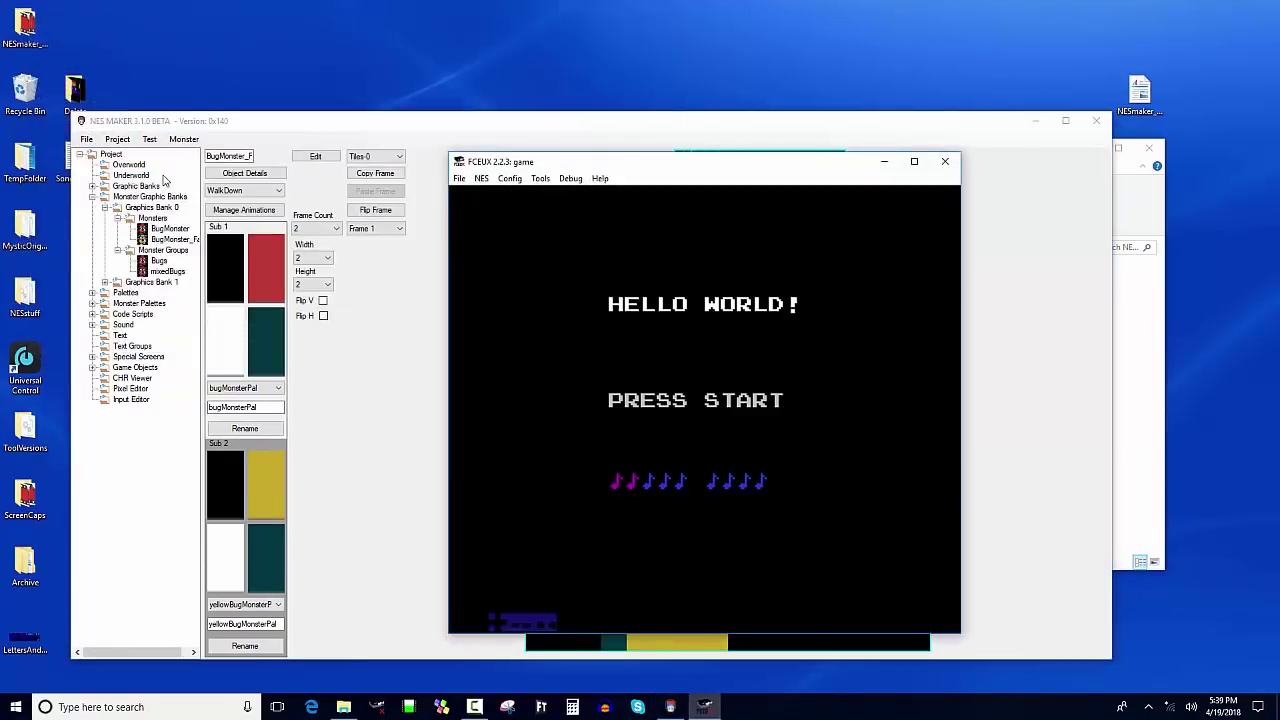
pyautogui.press('Return')
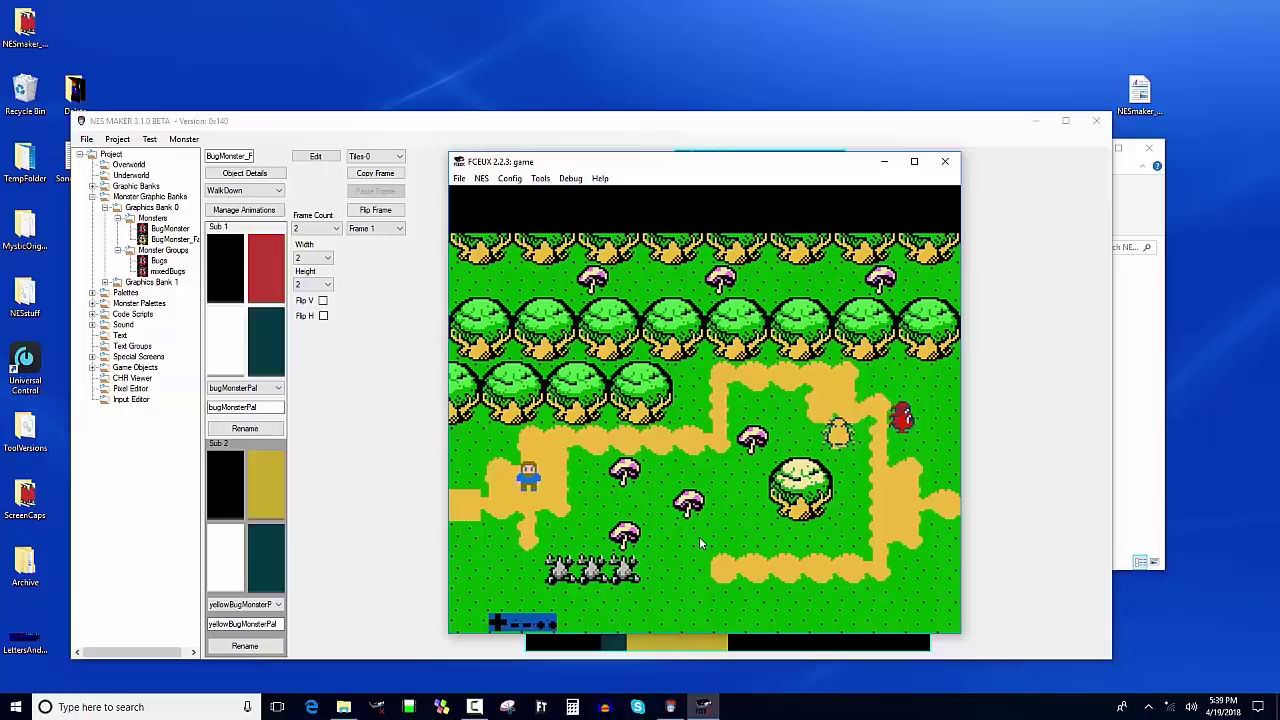
pyautogui.click(945, 162)
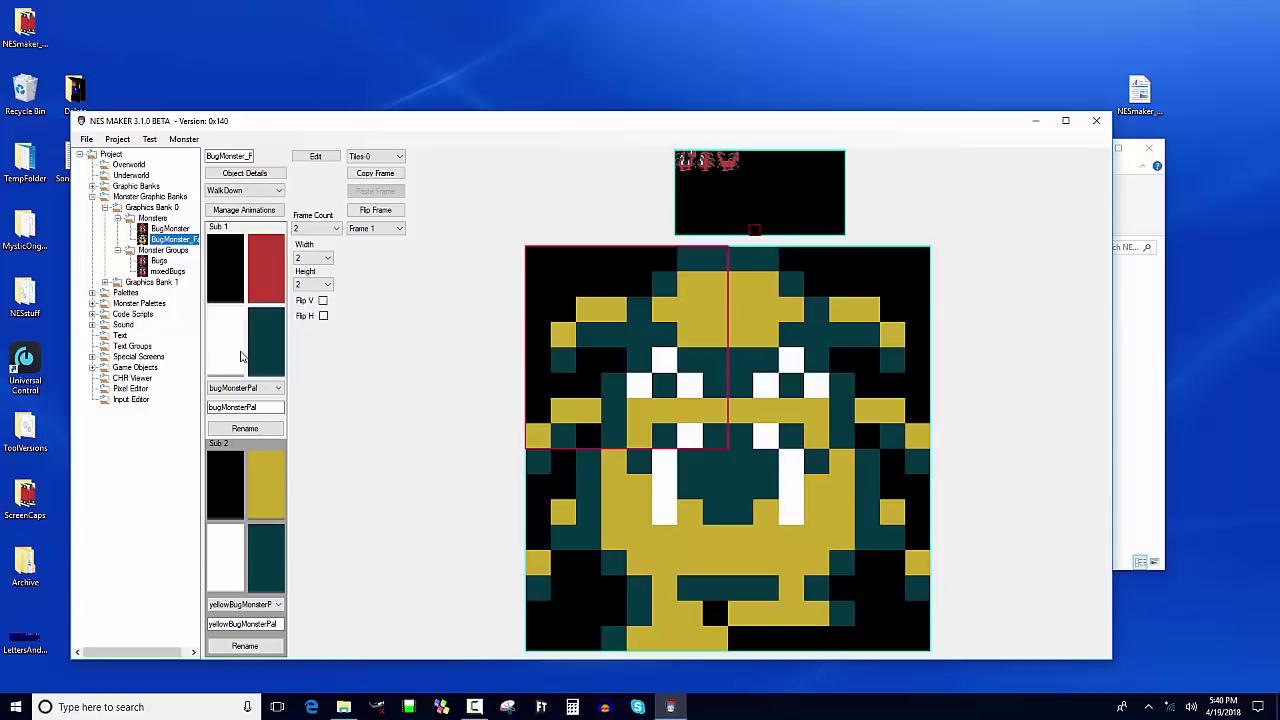
# Step: Expand the project's game objects, and open HandlePlayerDeath.asm from GameEngineData\Routines\System in the NESmakerGame1 folder
pyautogui.click(94, 367)
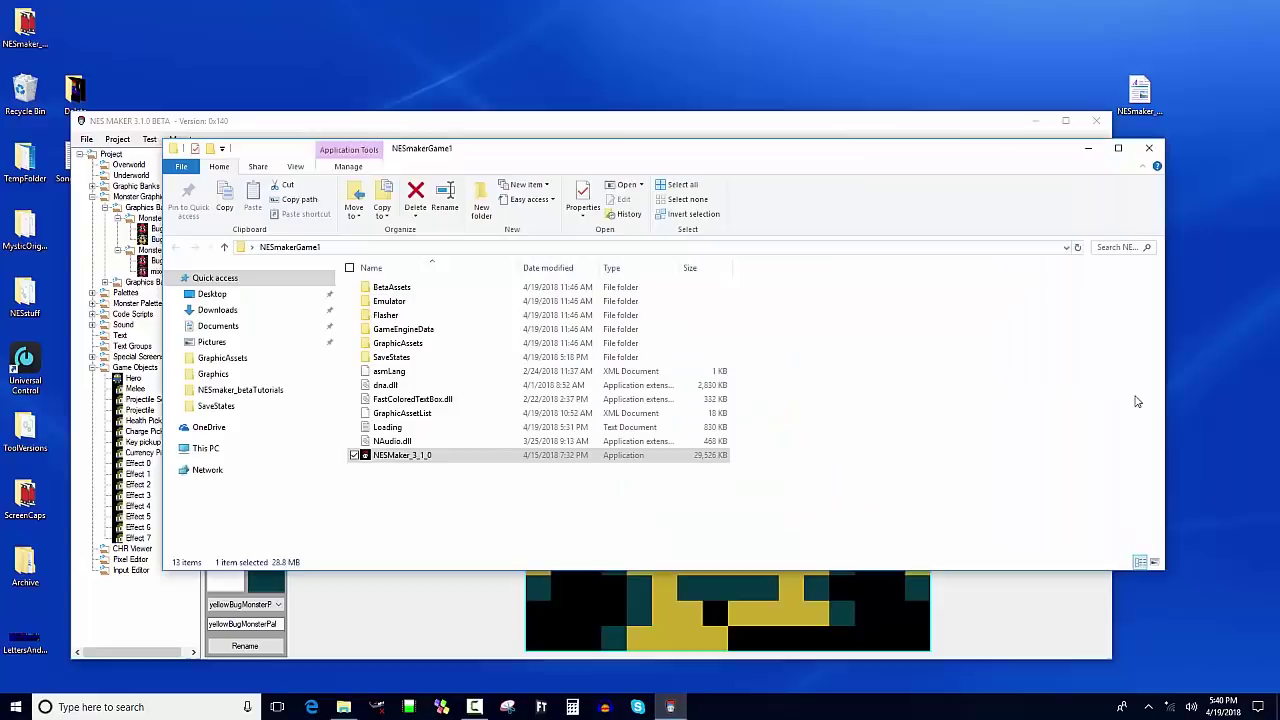
pyautogui.click(1125, 402)
pyautogui.doubleClick(375, 330)
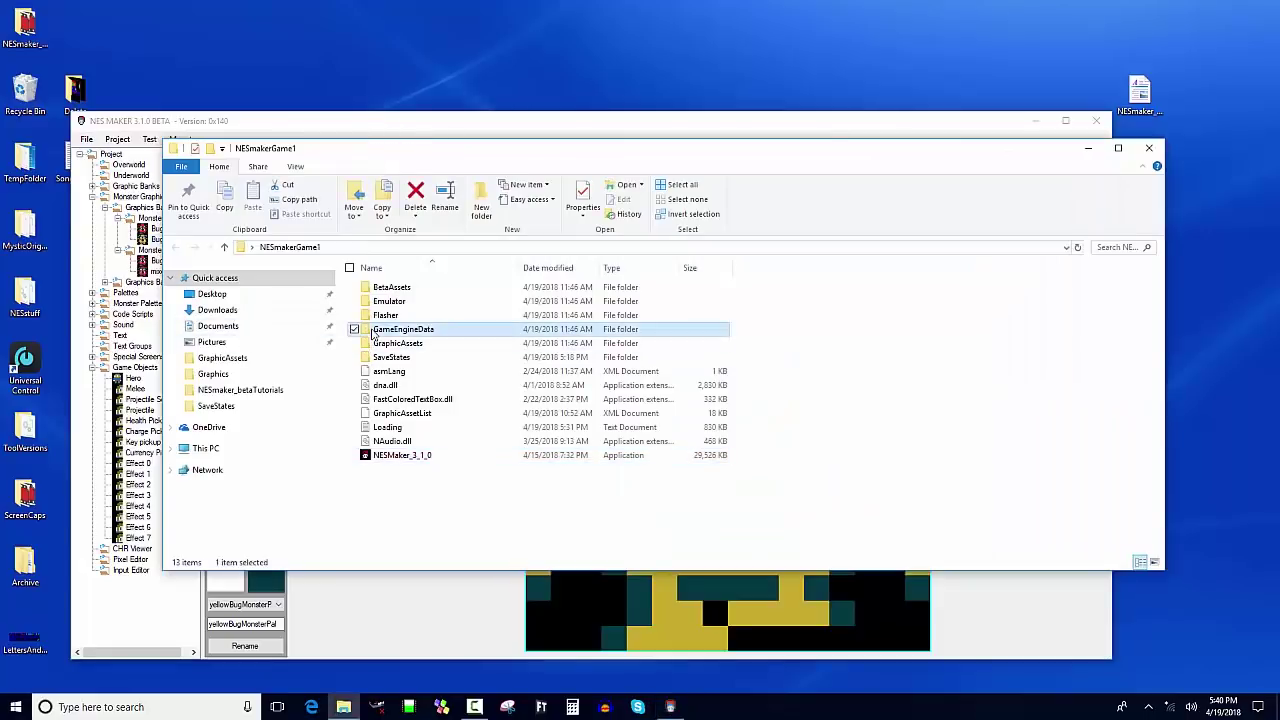
pyautogui.doubleClick(381, 338)
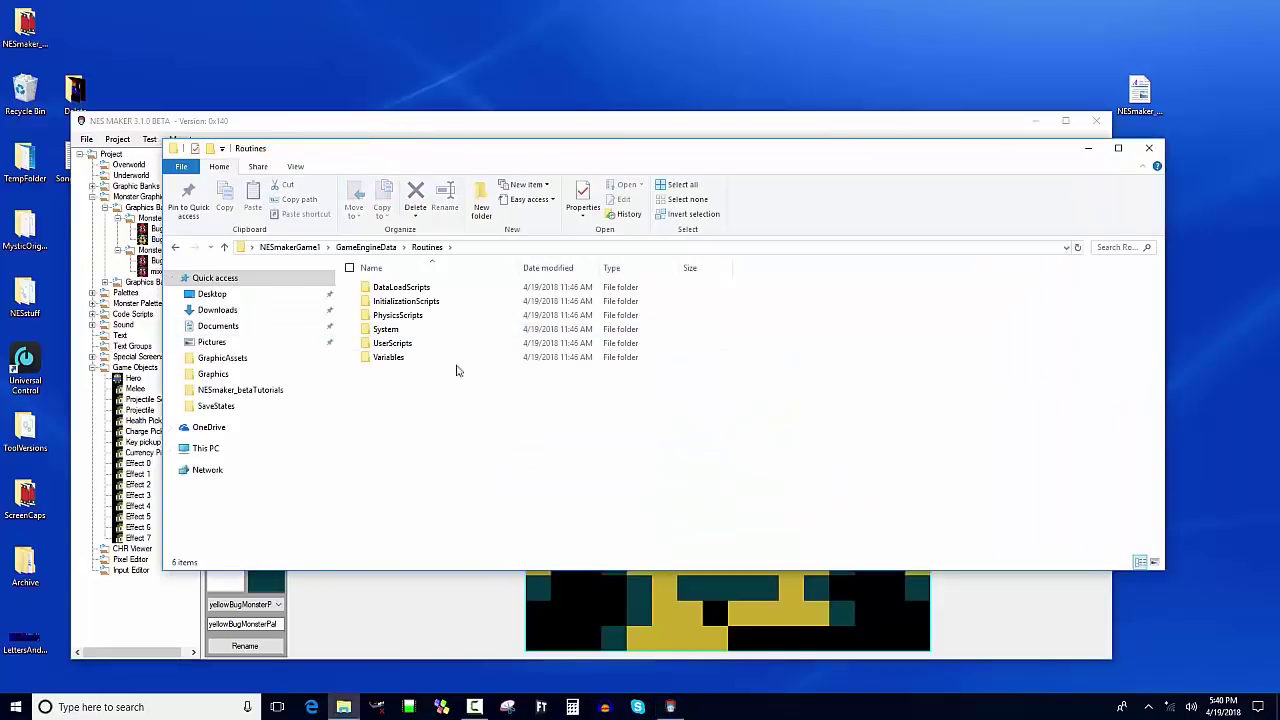
pyautogui.doubleClick(400, 328)
pyautogui.scroll(-2, 540, 462)
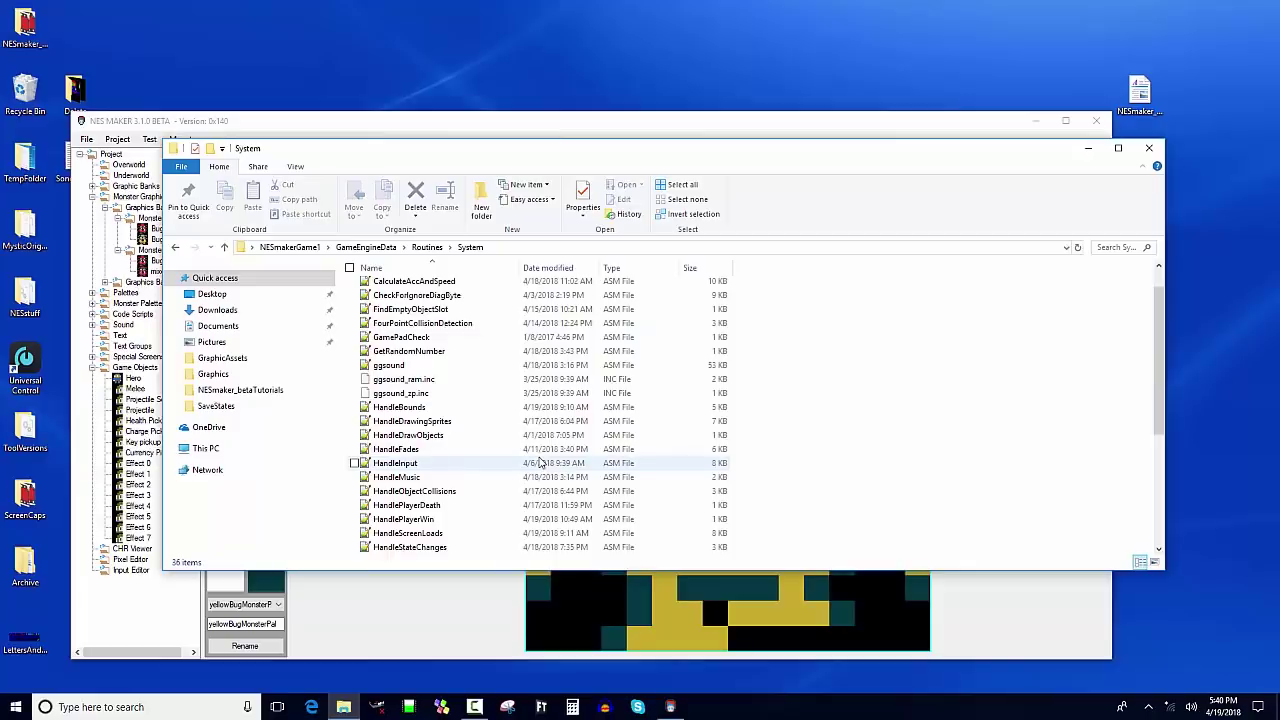
pyautogui.doubleClick(420, 505)
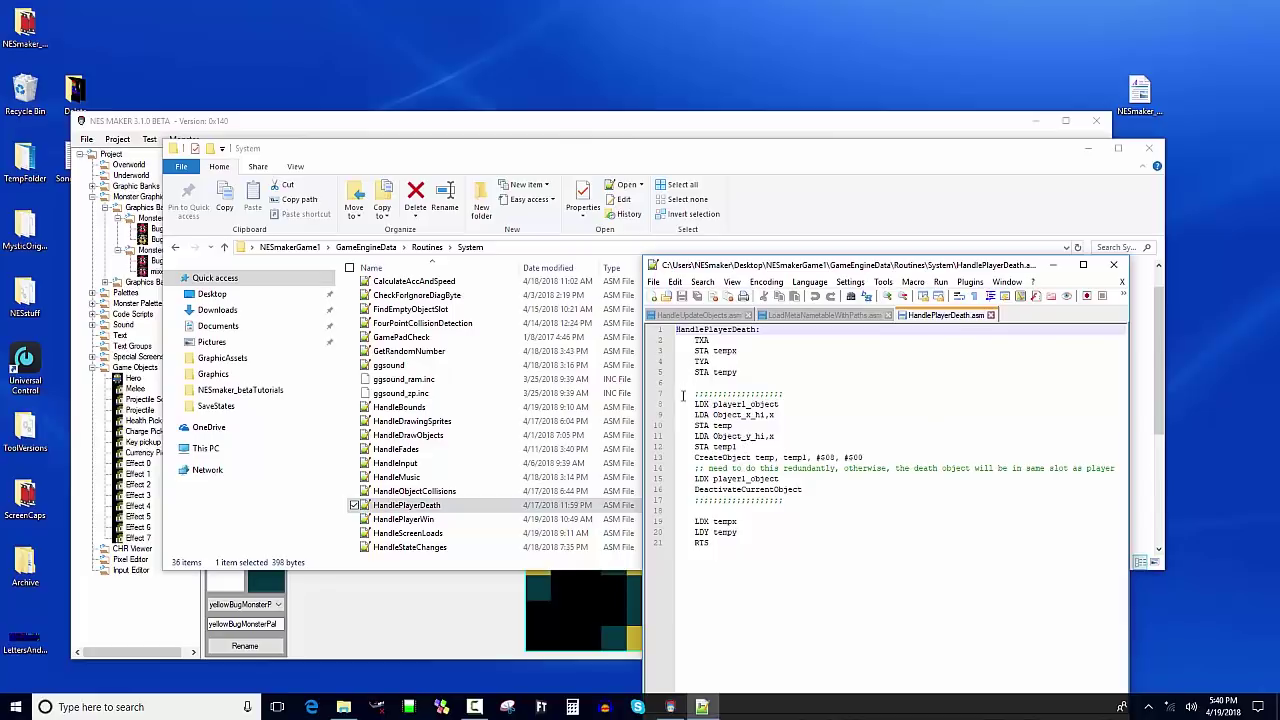
# Step: Examine the block in HandlePlayerDeath that stores the player's position and calls CreateObject
pyautogui.moveTo(683, 396); pyautogui.dragTo(849, 500)
pyautogui.click(883, 507)
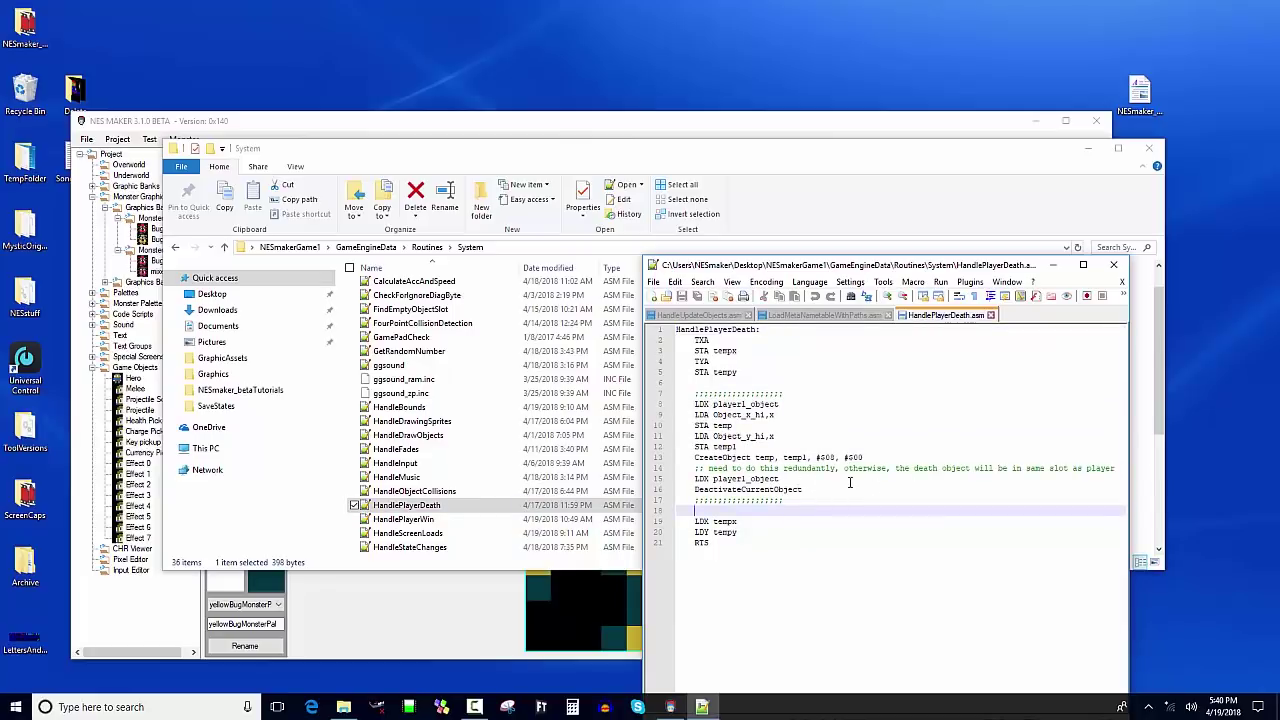
pyautogui.click(881, 455)
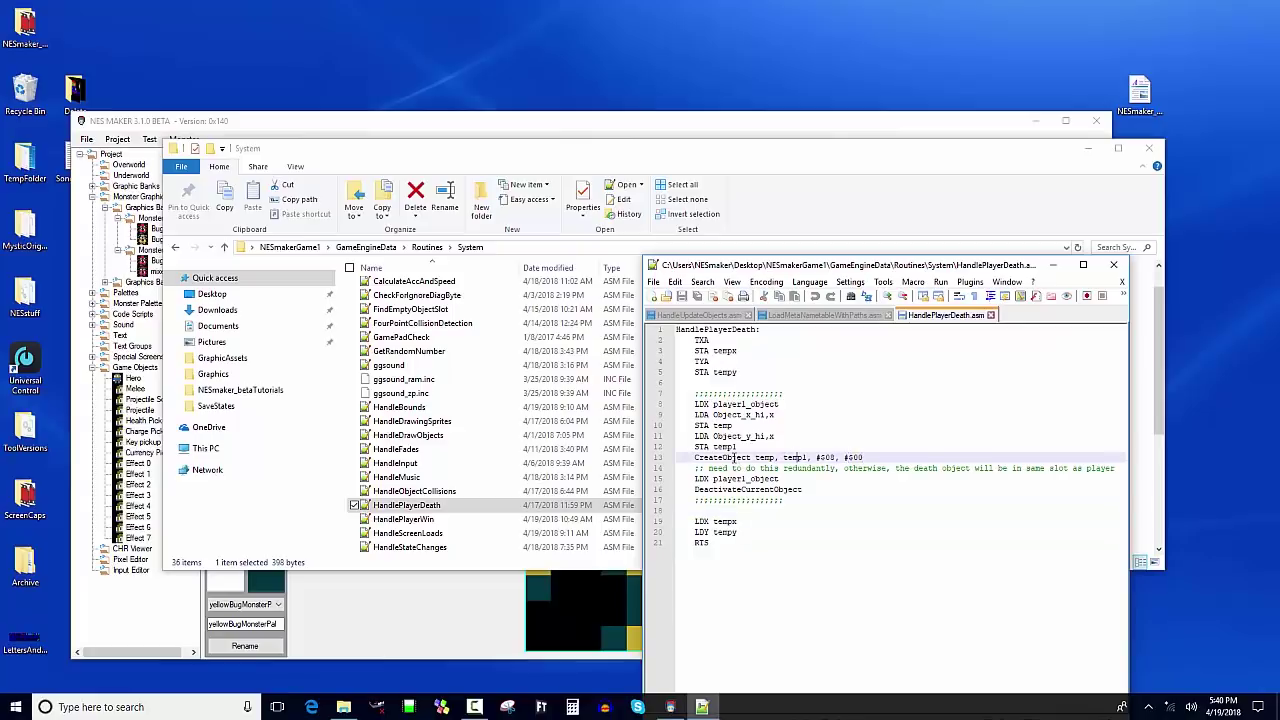
# Step: Examine the CreateObject arguments and the DeactivateCurrentObject call in HandlePlayerDeath.asm, and close the file
pyautogui.press('Home')
pyautogui.hotkey('ctrl', 'shift', 'Right')
pyautogui.moveTo(818, 457); pyautogui.dragTo(838, 457)
pyautogui.moveTo(799, 491); pyautogui.dragTo(688, 490)
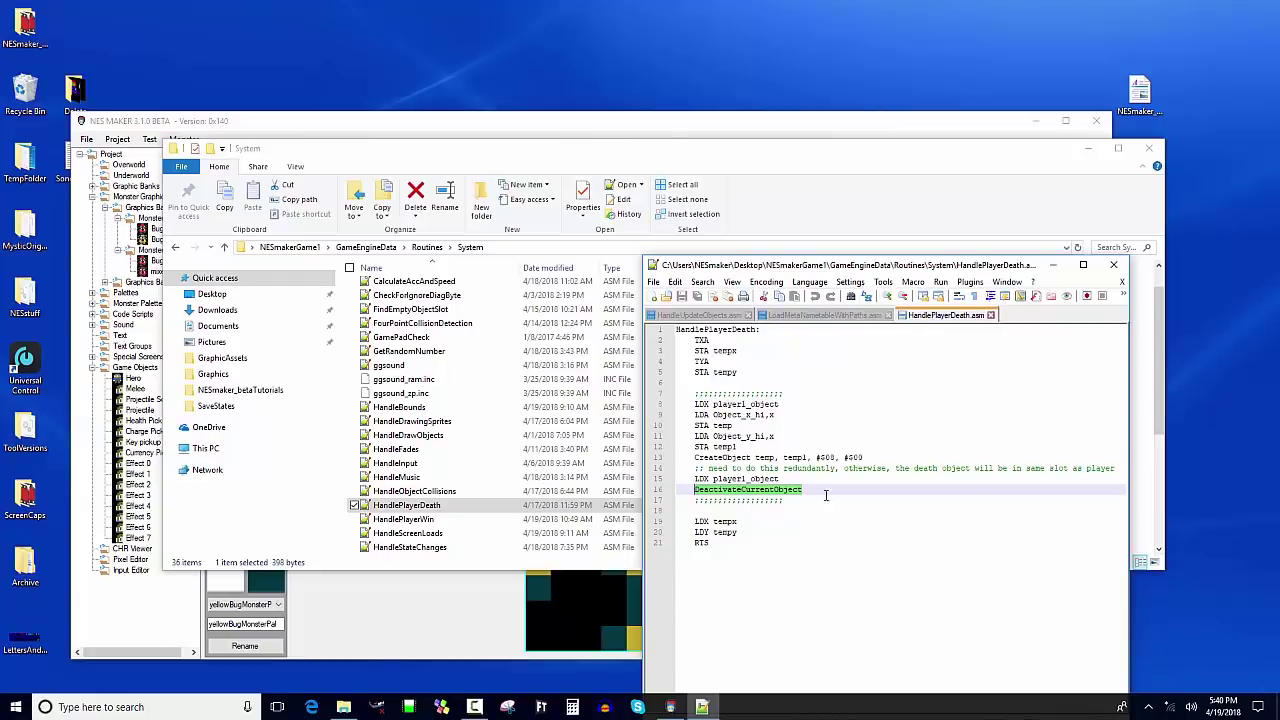
pyautogui.moveTo(815, 493); pyautogui.dragTo(677, 403)
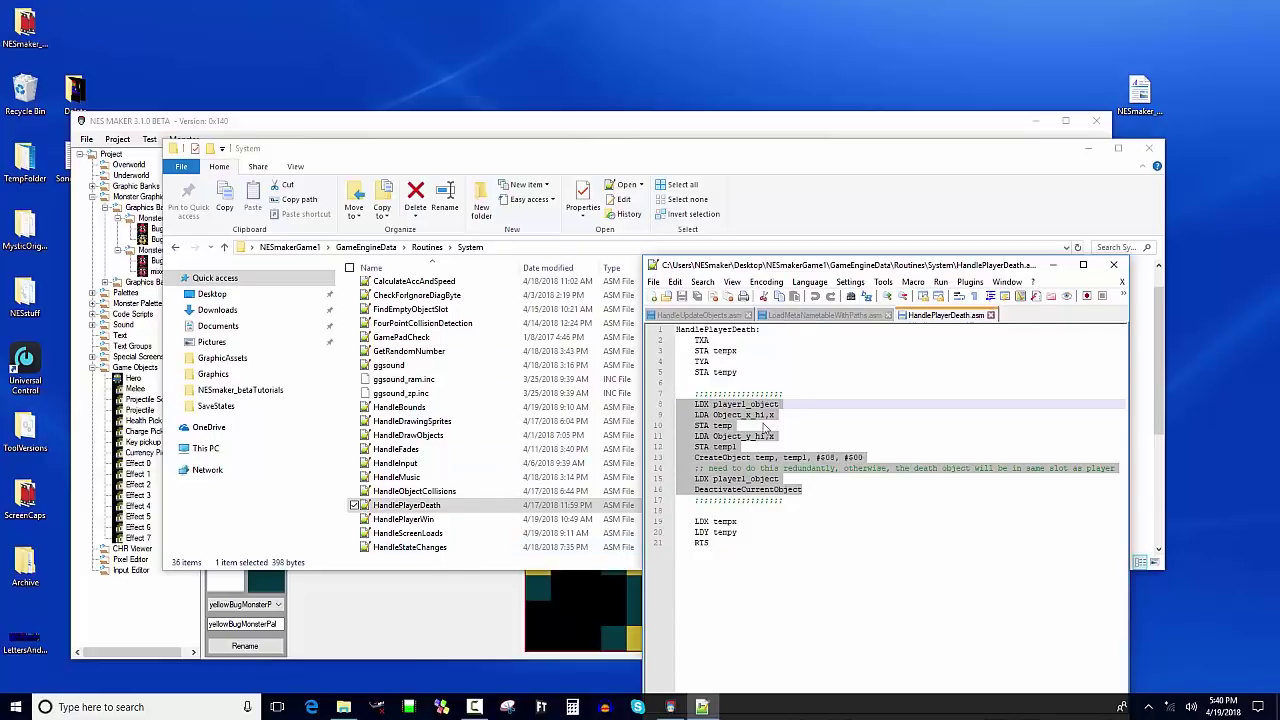
pyautogui.click(1113, 264)
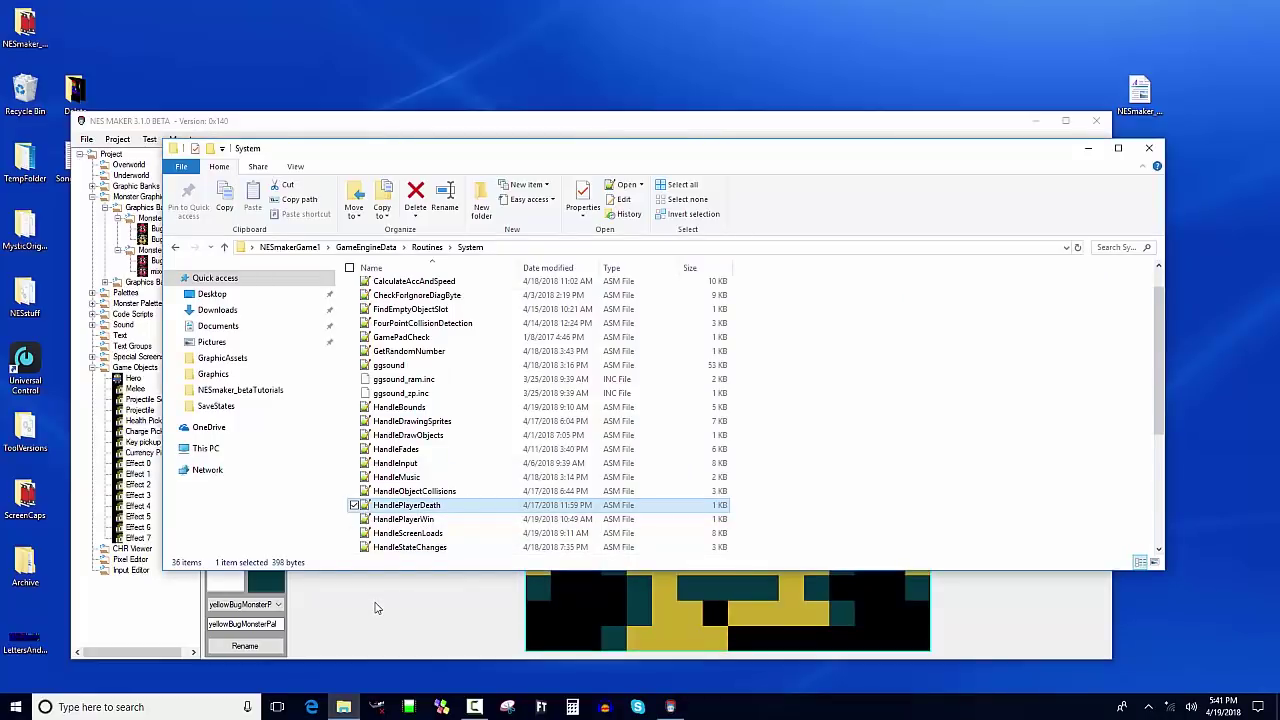
# Step: Return to NESmaker, open the Effect 0 game object, and set its width and height to 2 tiles each
pyautogui.click(405, 590)
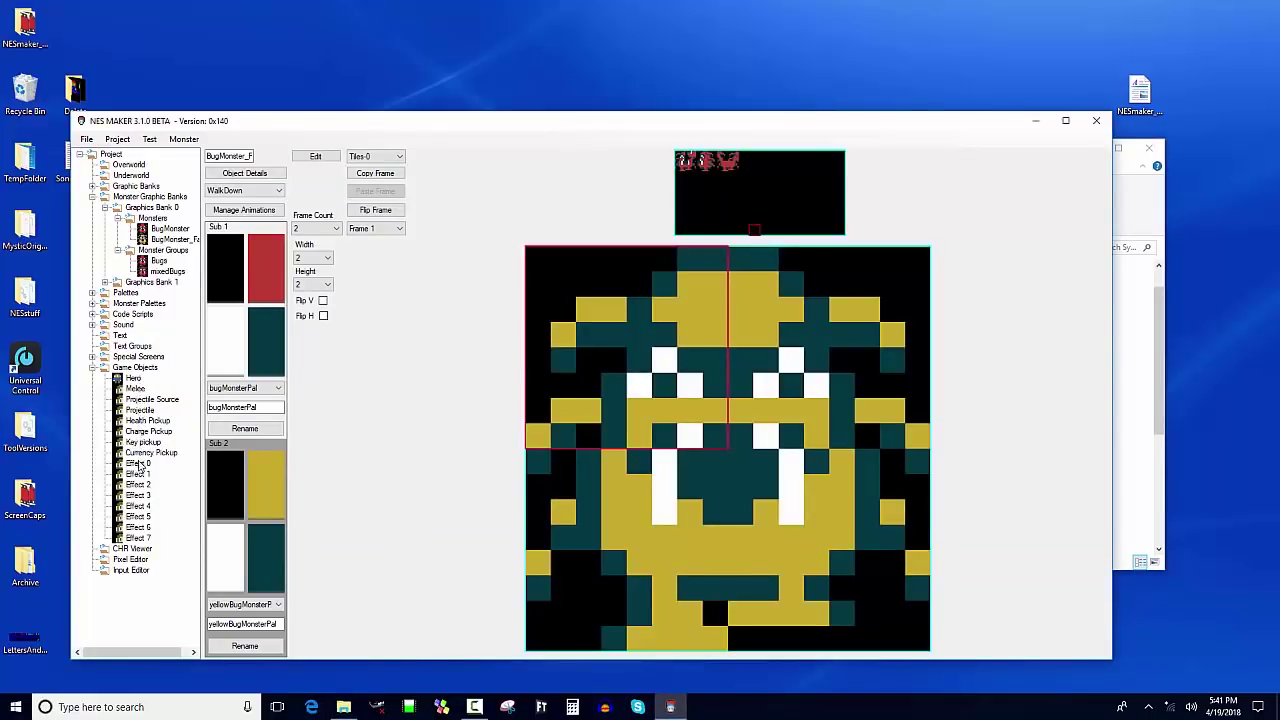
pyautogui.click(139, 464)
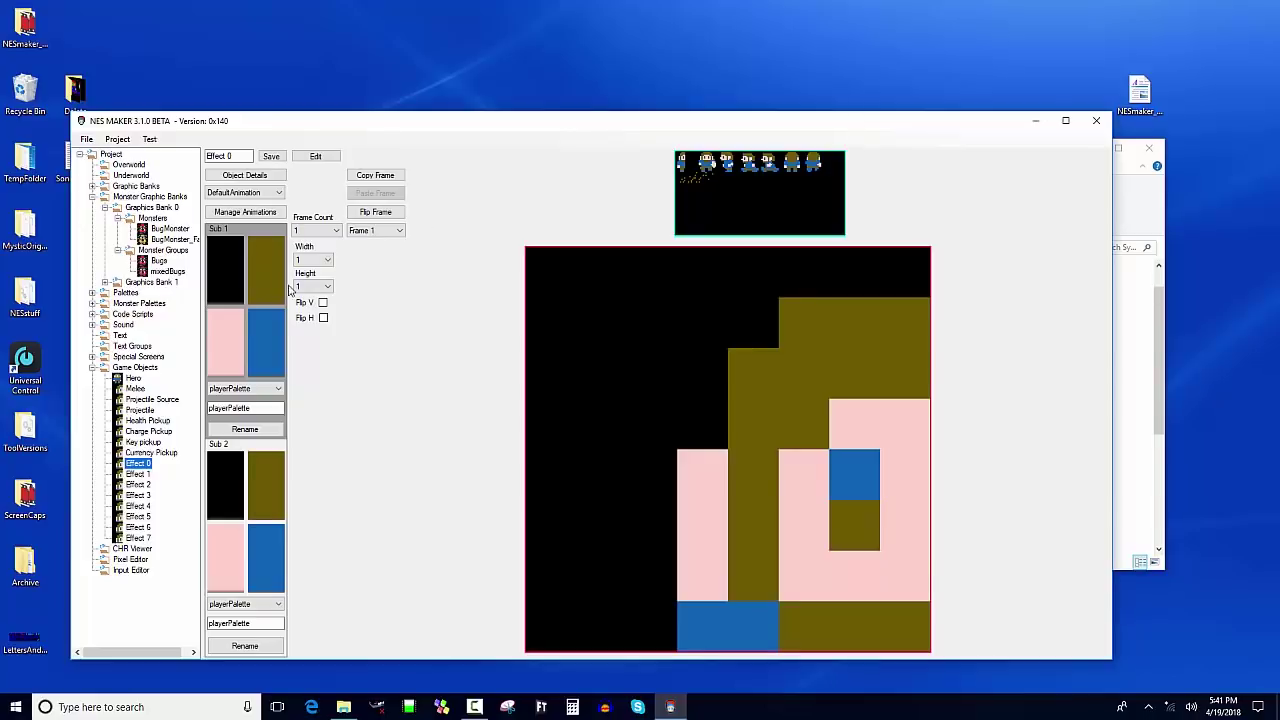
pyautogui.click(327, 260)
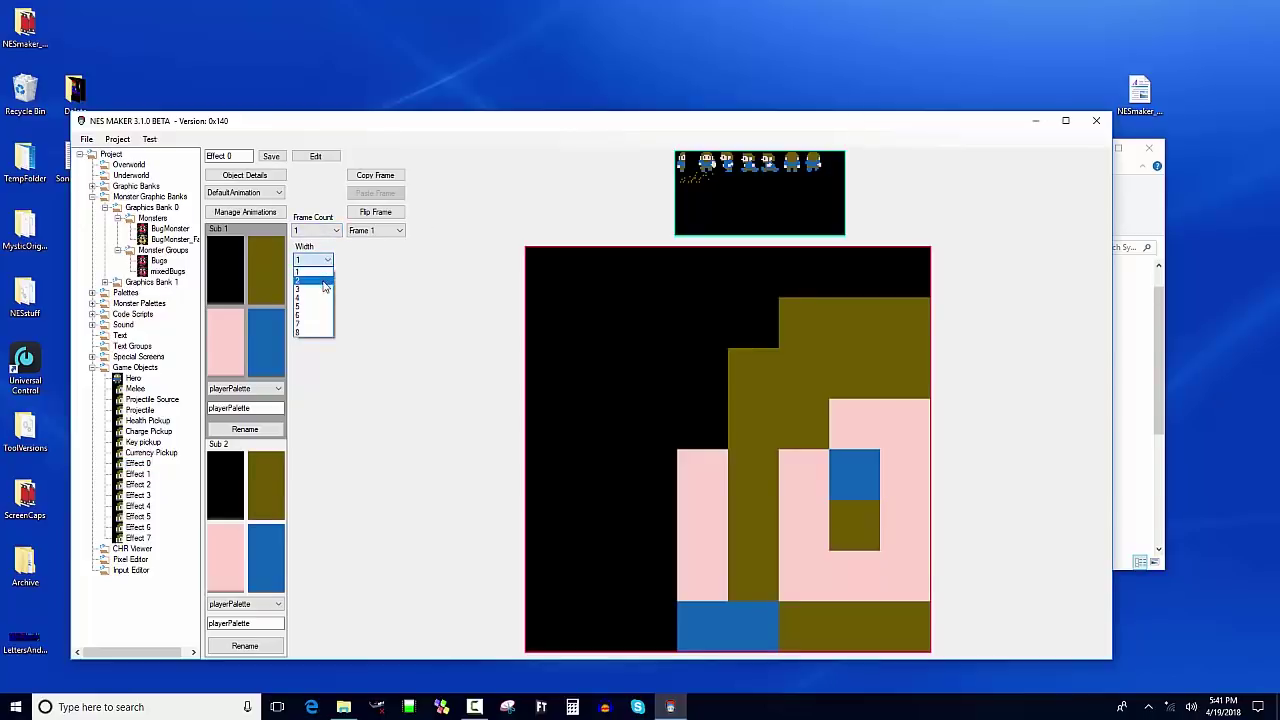
pyautogui.click(325, 285)
pyautogui.click(325, 287)
pyautogui.click(310, 312)
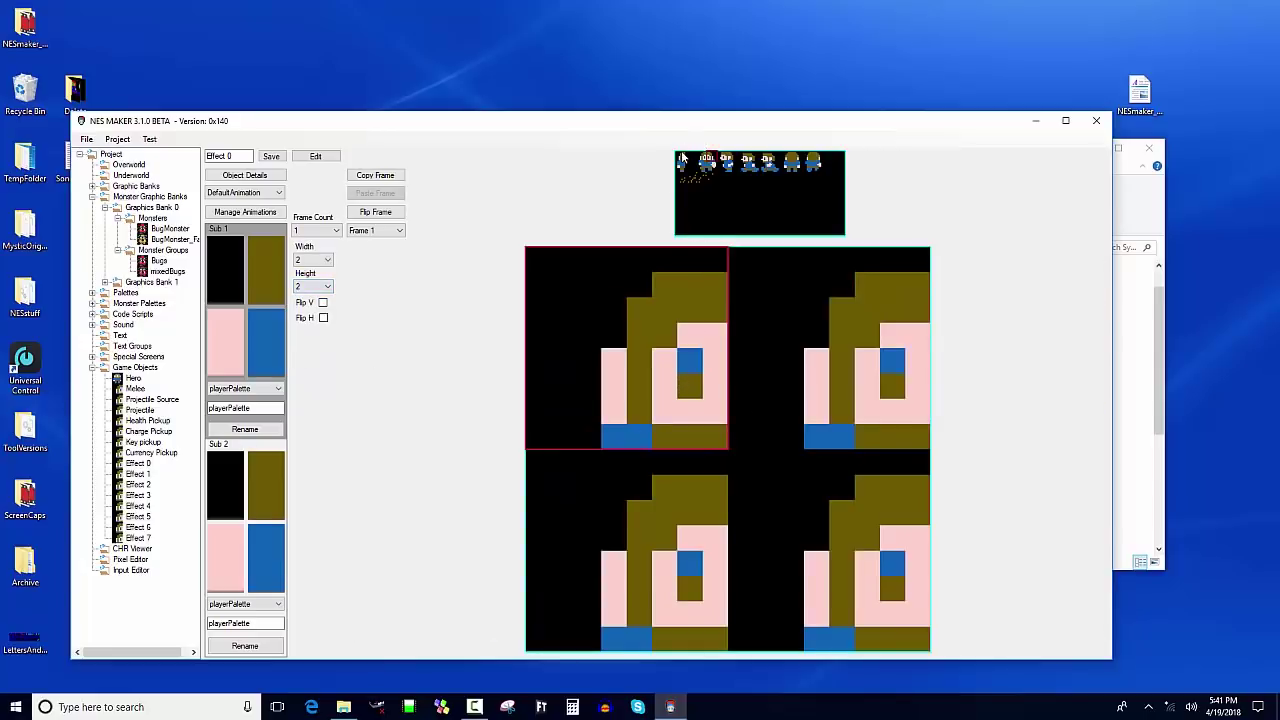
# Step: Build frame 1 of Effect 0 as the front-facing hero, flipping the right-half head and body tiles horizontally
pyautogui.click(828, 331)
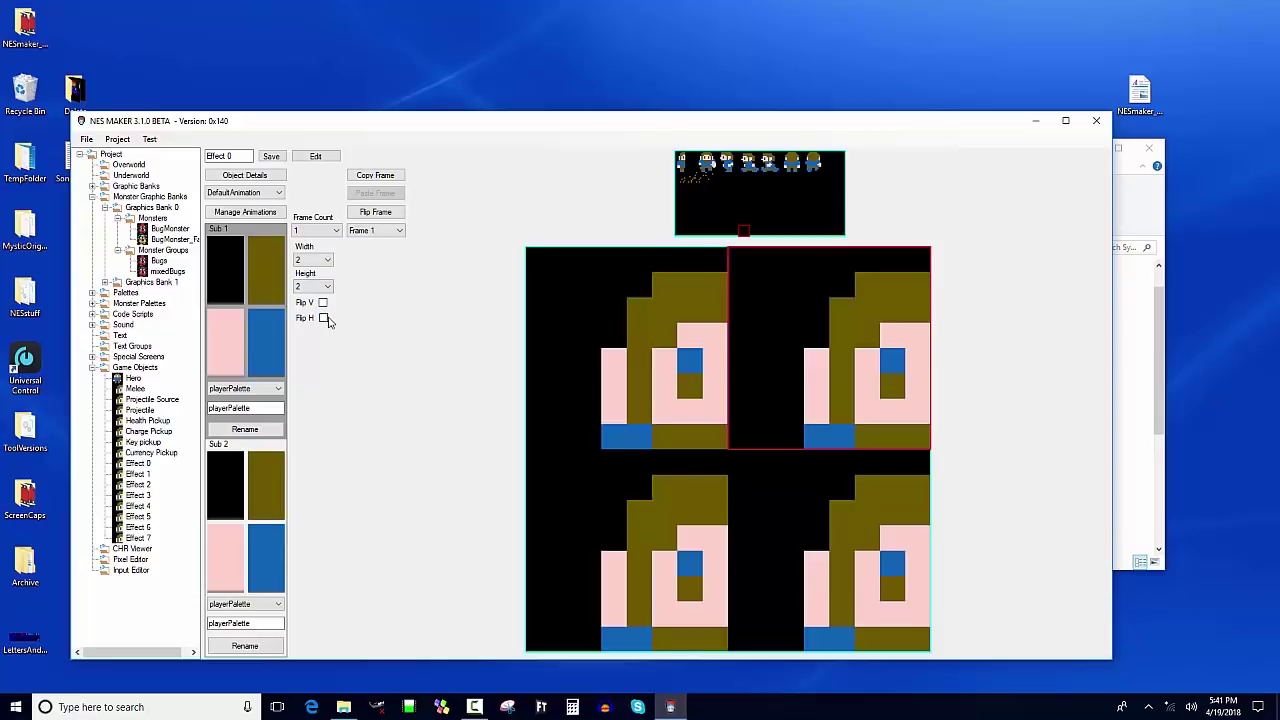
pyautogui.click(323, 318)
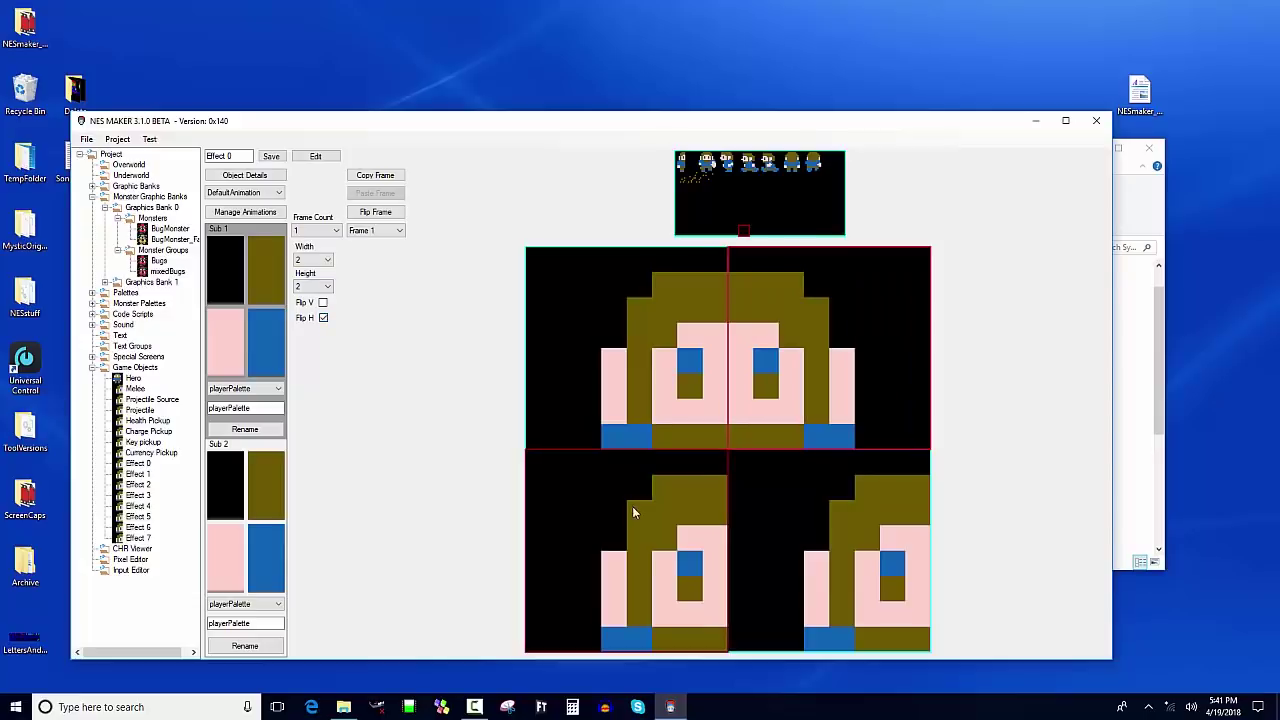
pyautogui.click(634, 510)
pyautogui.click(683, 175)
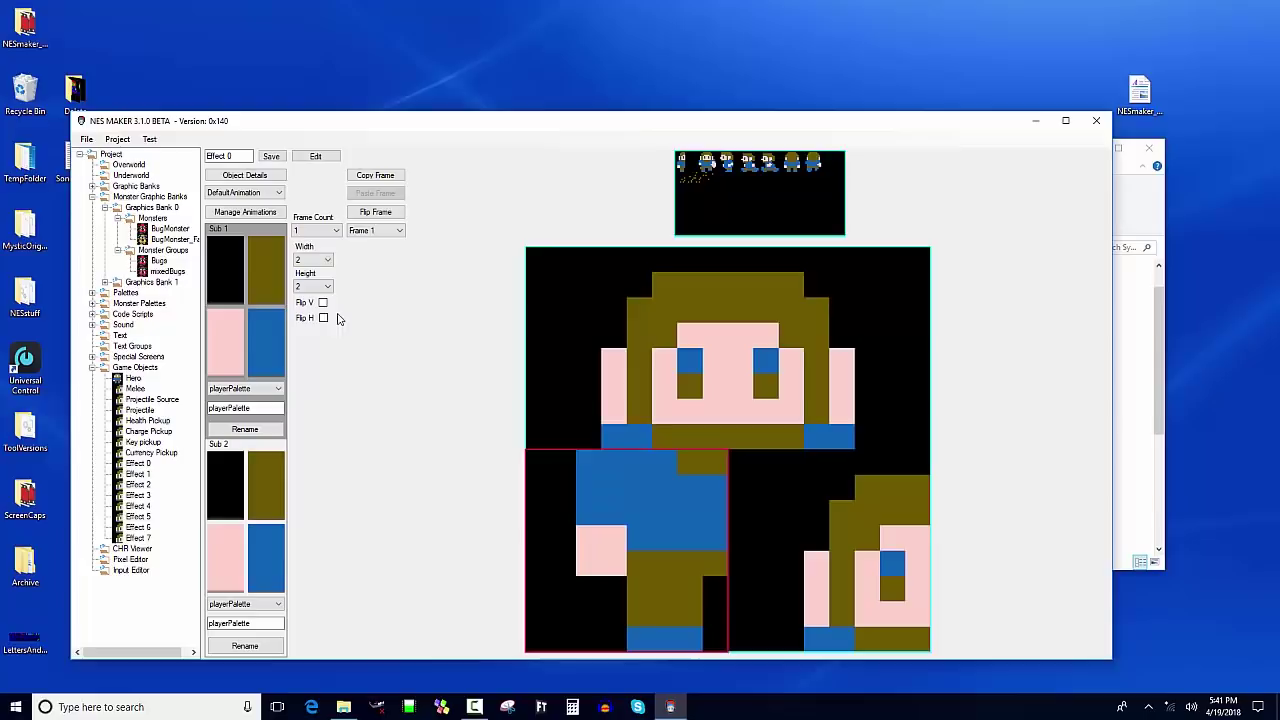
pyautogui.click(800, 524)
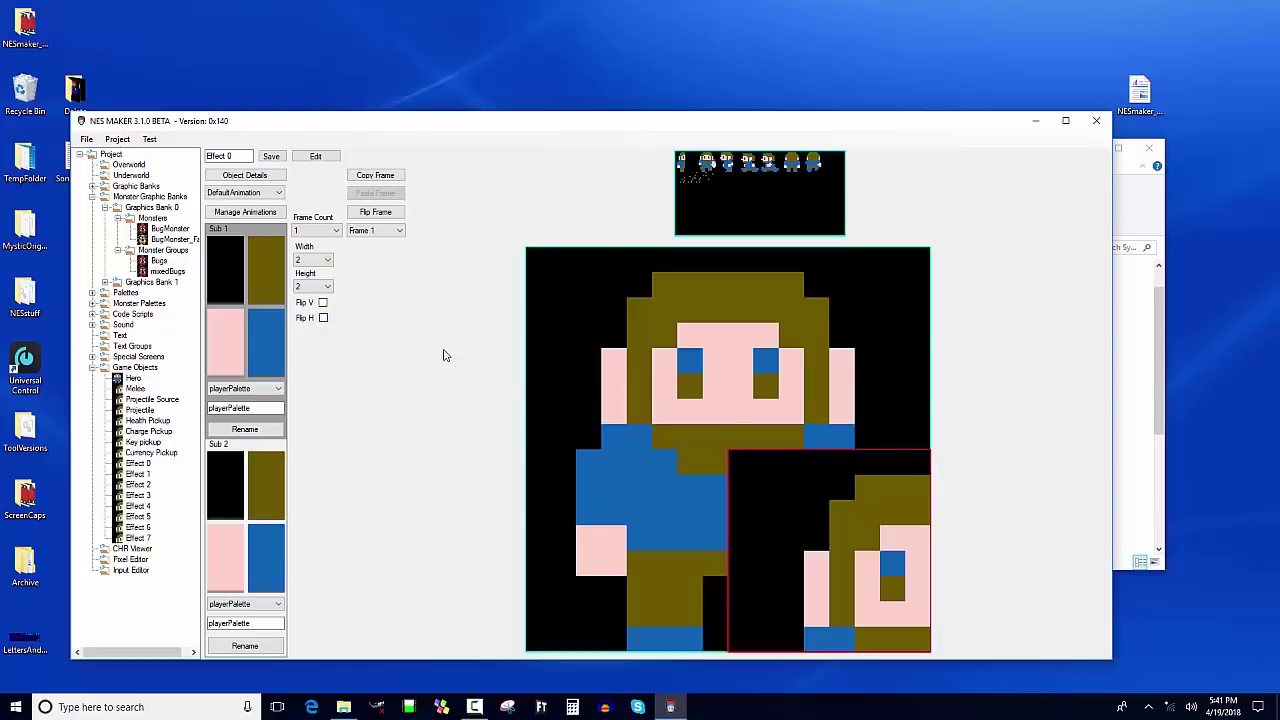
pyautogui.click(685, 175)
pyautogui.click(323, 319)
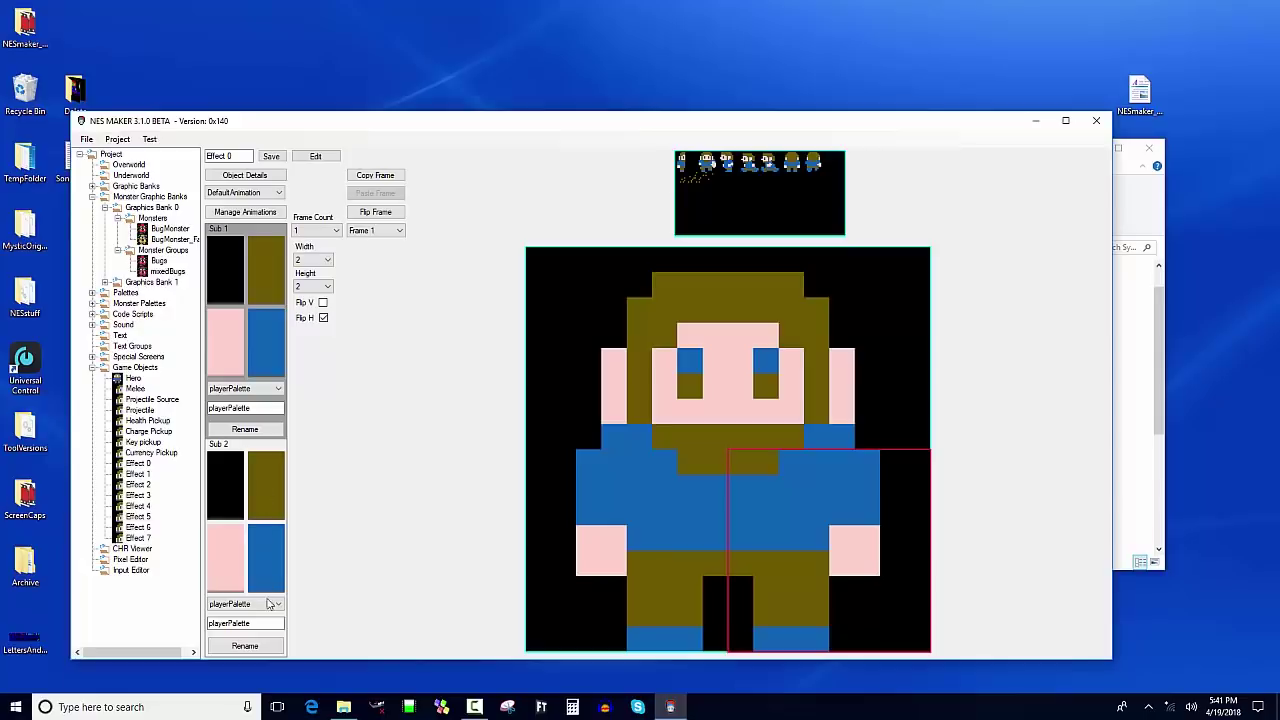
# Step: Set the Sub 2 palette to GameObjectPal, try it on the hero's upper-left tile, and restore that tile to Sub 1
pyautogui.click(268, 603)
pyautogui.click(257, 357)
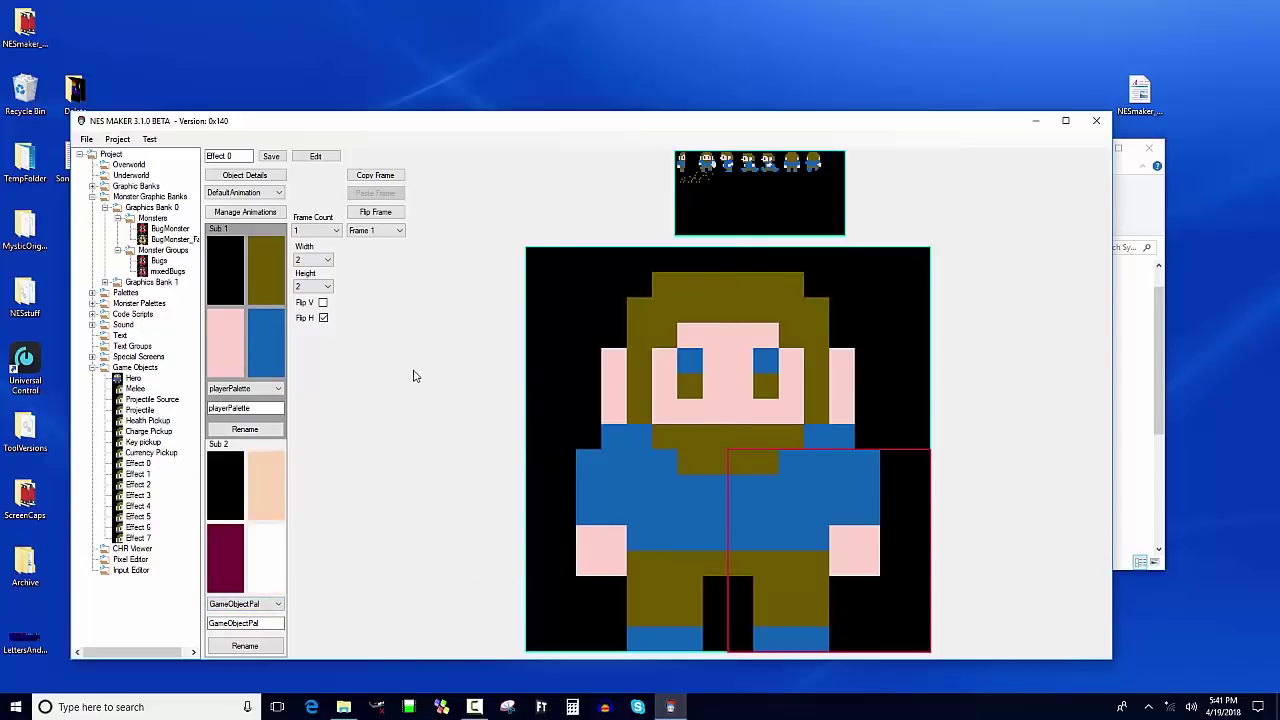
pyautogui.click(579, 383)
pyautogui.click(240, 487)
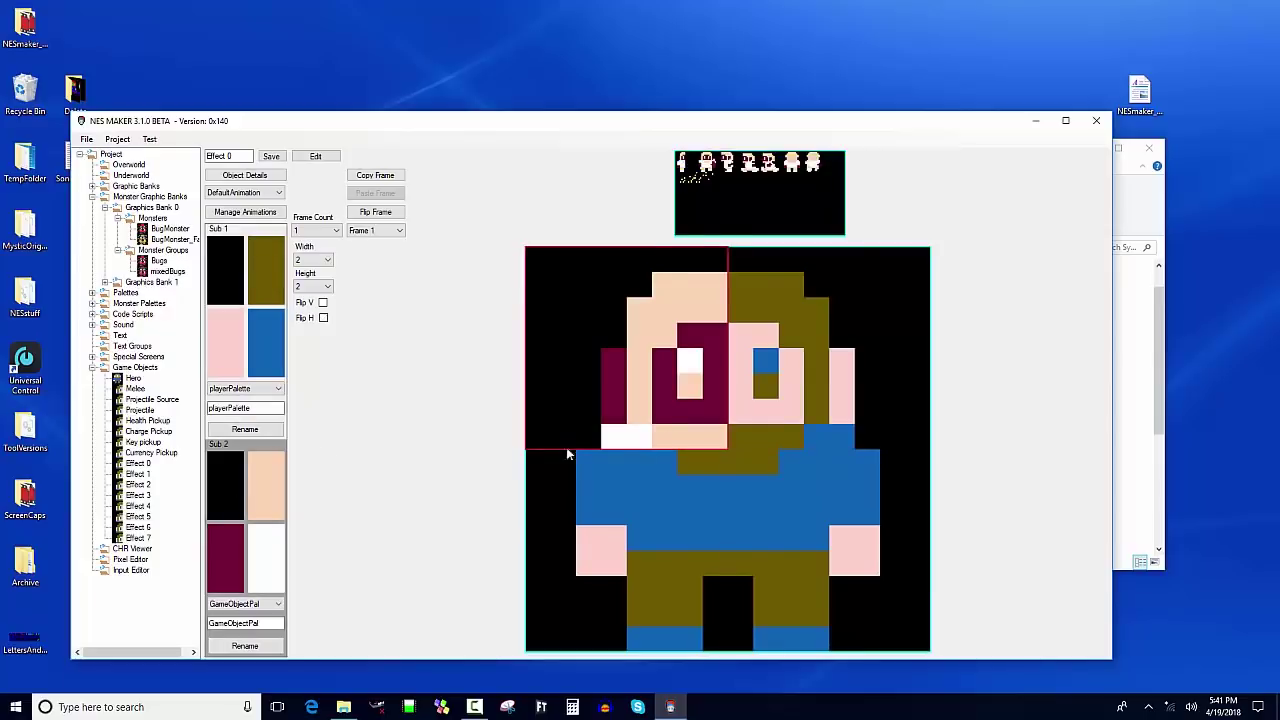
pyautogui.click(230, 277)
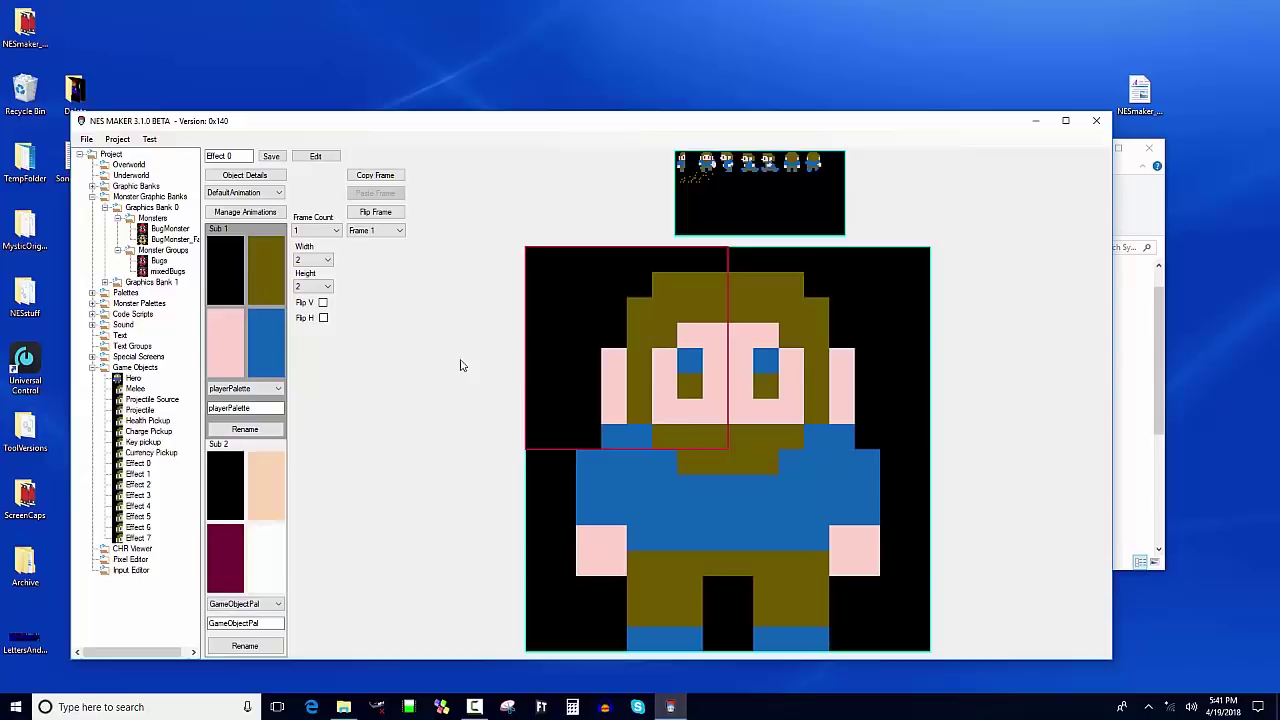
# Step: Set Effect 0's frame count to 8, and build frame 2 from the left-facing hero tiles
pyautogui.click(330, 230)
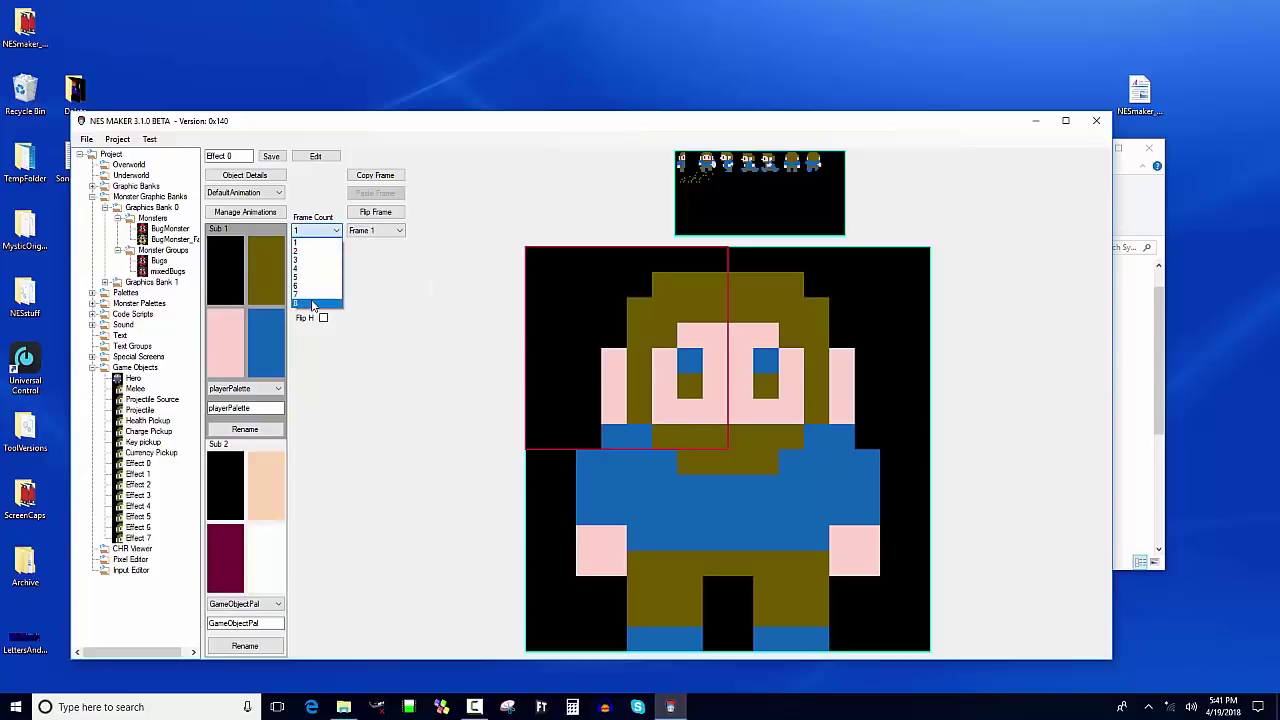
pyautogui.click(312, 300)
pyautogui.press('8')
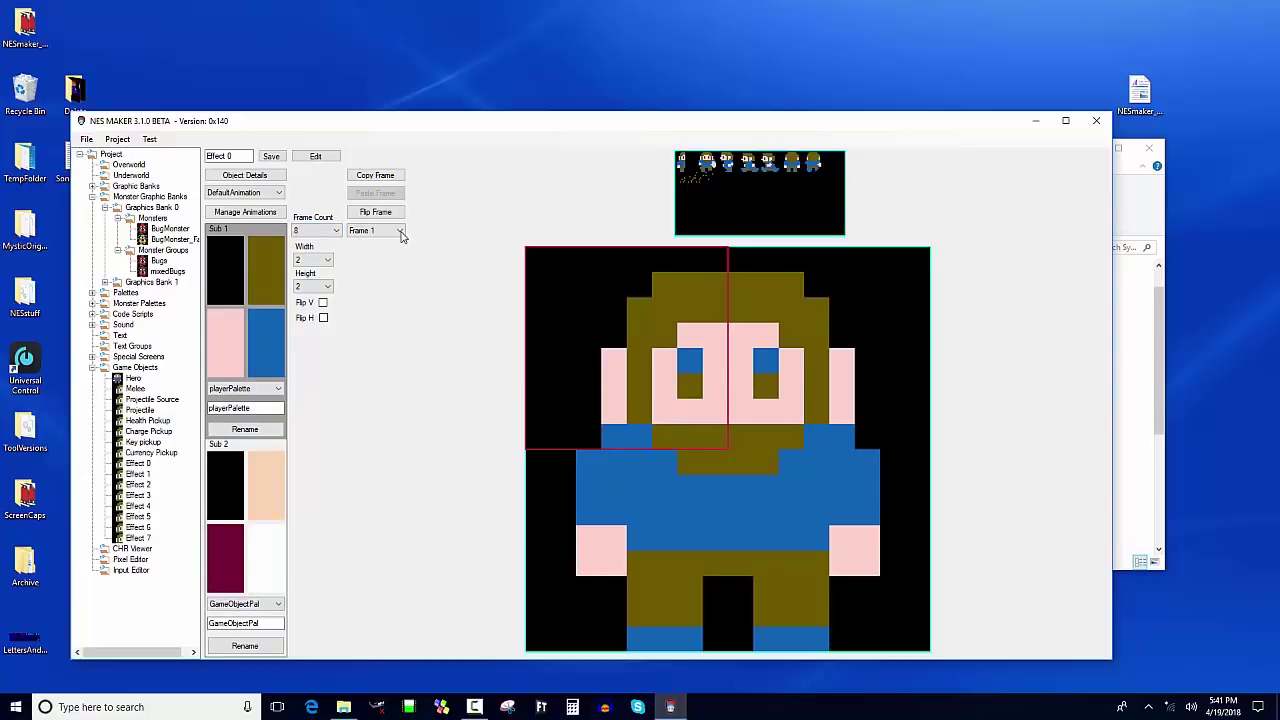
pyautogui.click(401, 231)
pyautogui.click(399, 250)
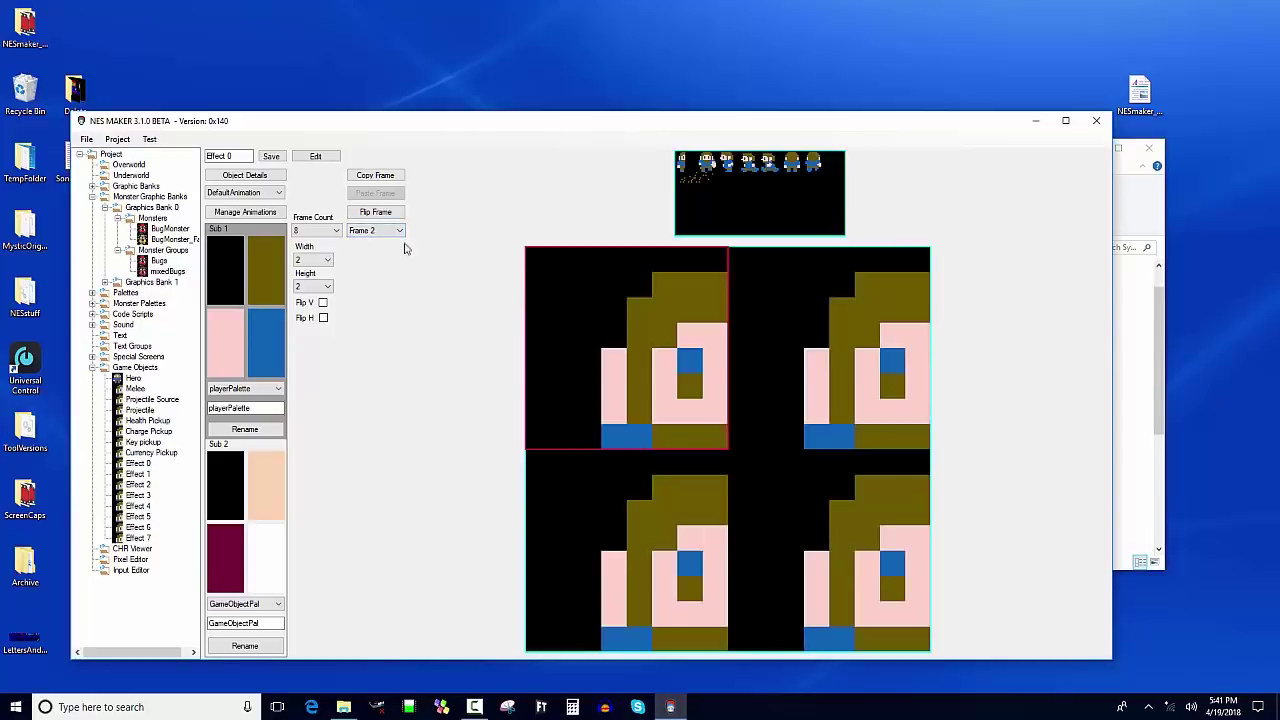
pyautogui.click(722, 168)
pyautogui.click(732, 162)
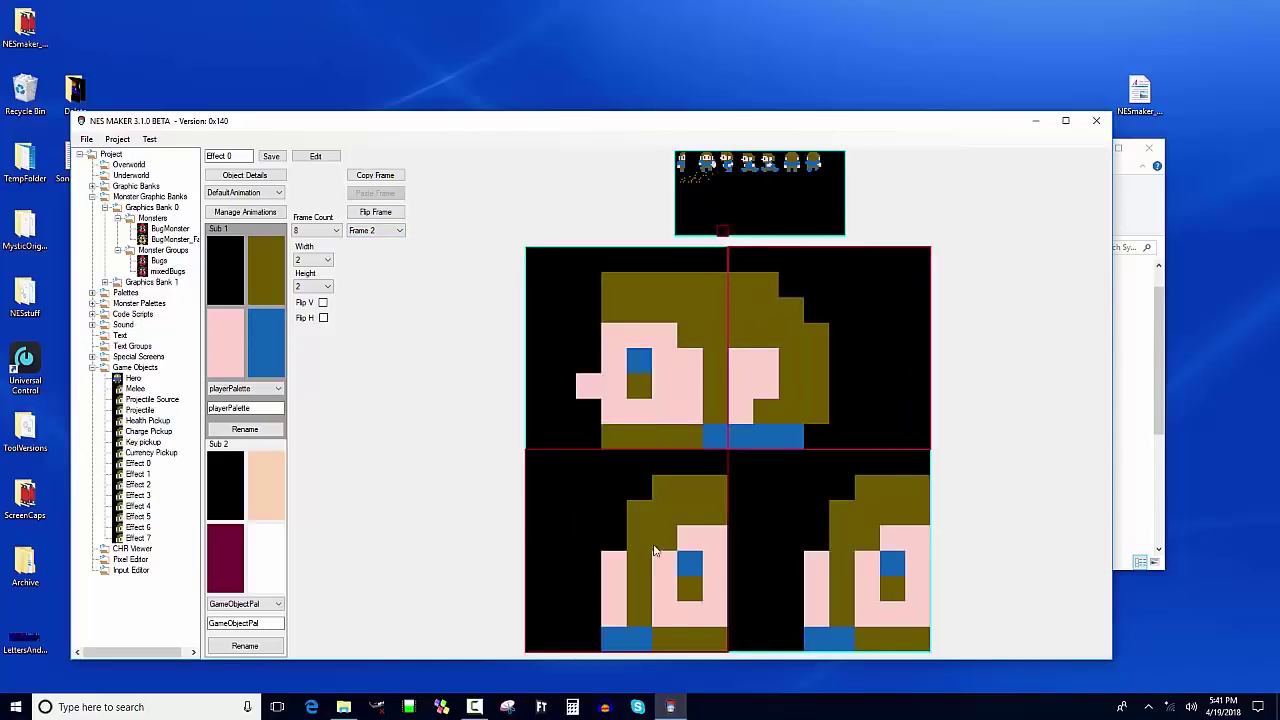
pyautogui.click(728, 168)
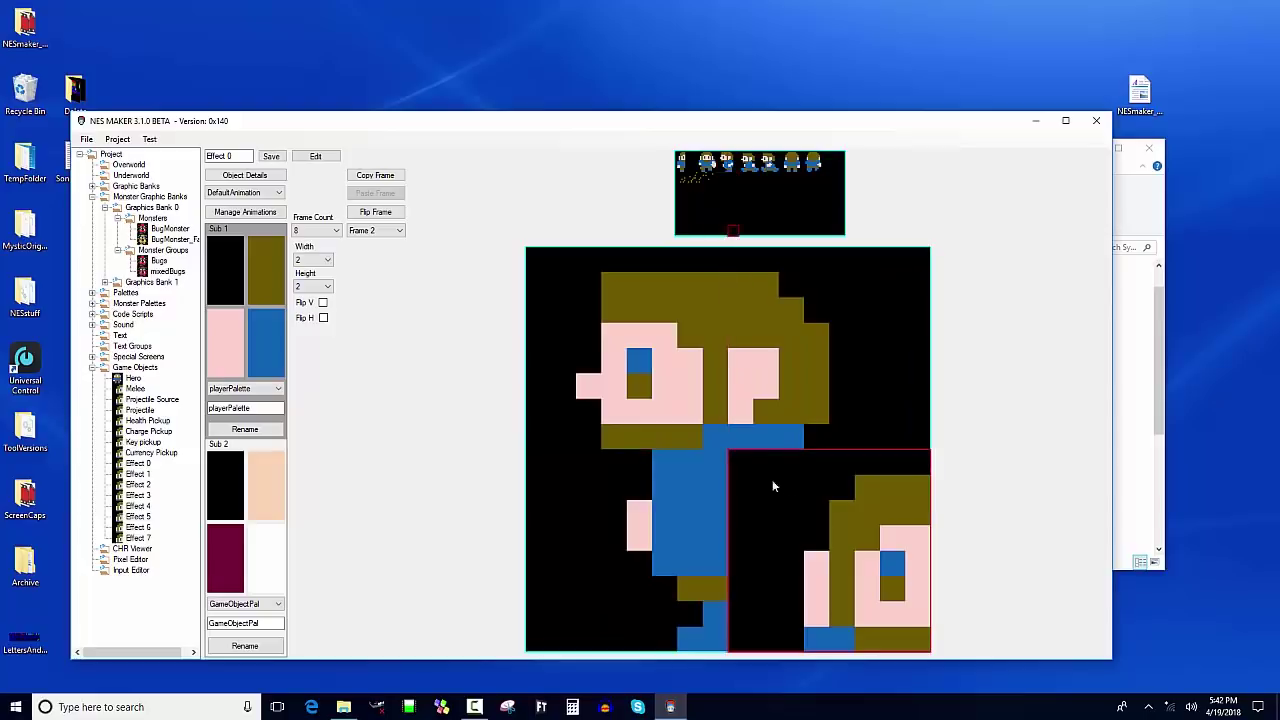
pyautogui.click(733, 172)
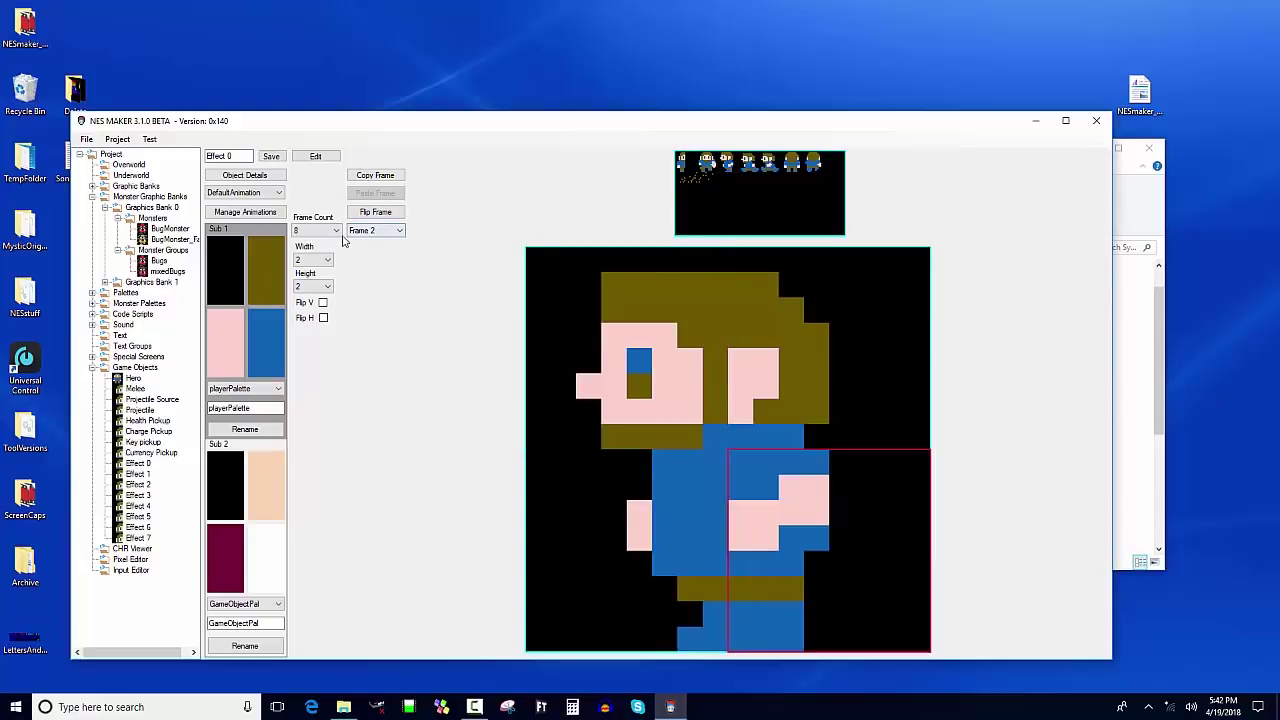
# Step: Set the frame count to 4, and build frame 3 from the hero tiles seen from behind
pyautogui.click(335, 230)
pyautogui.click(310, 268)
pyautogui.click(397, 232)
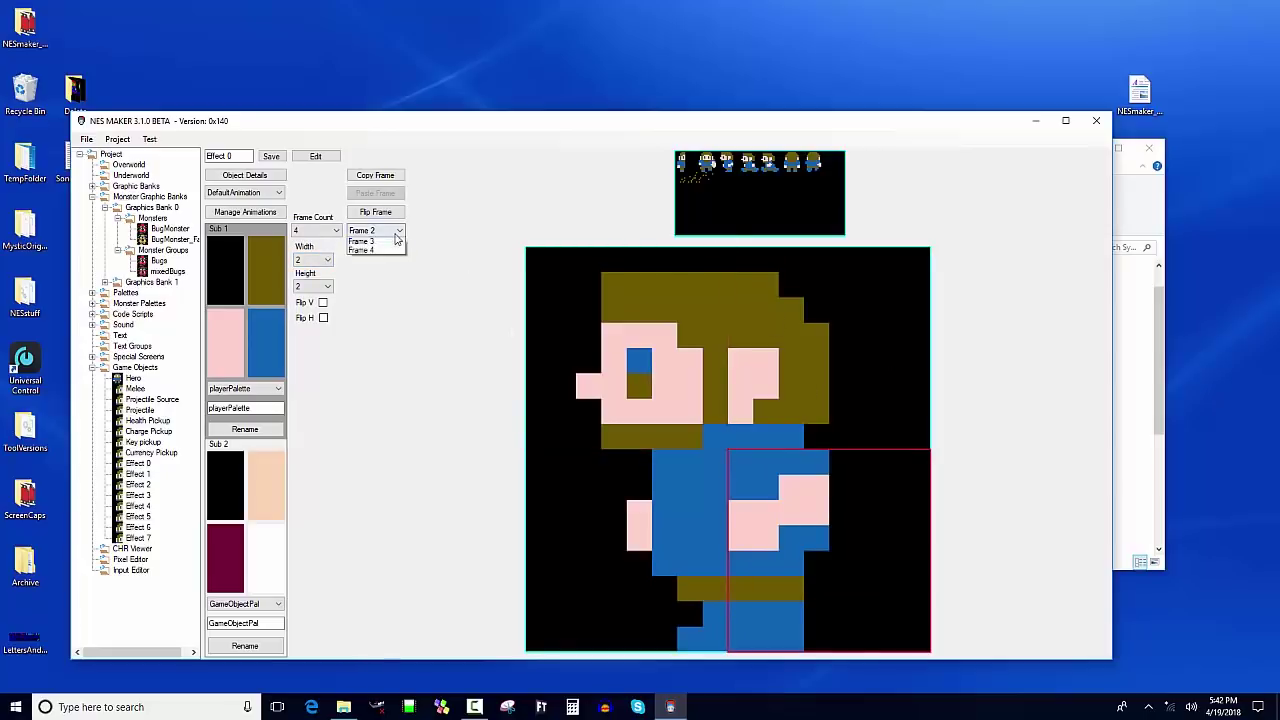
pyautogui.click(390, 260)
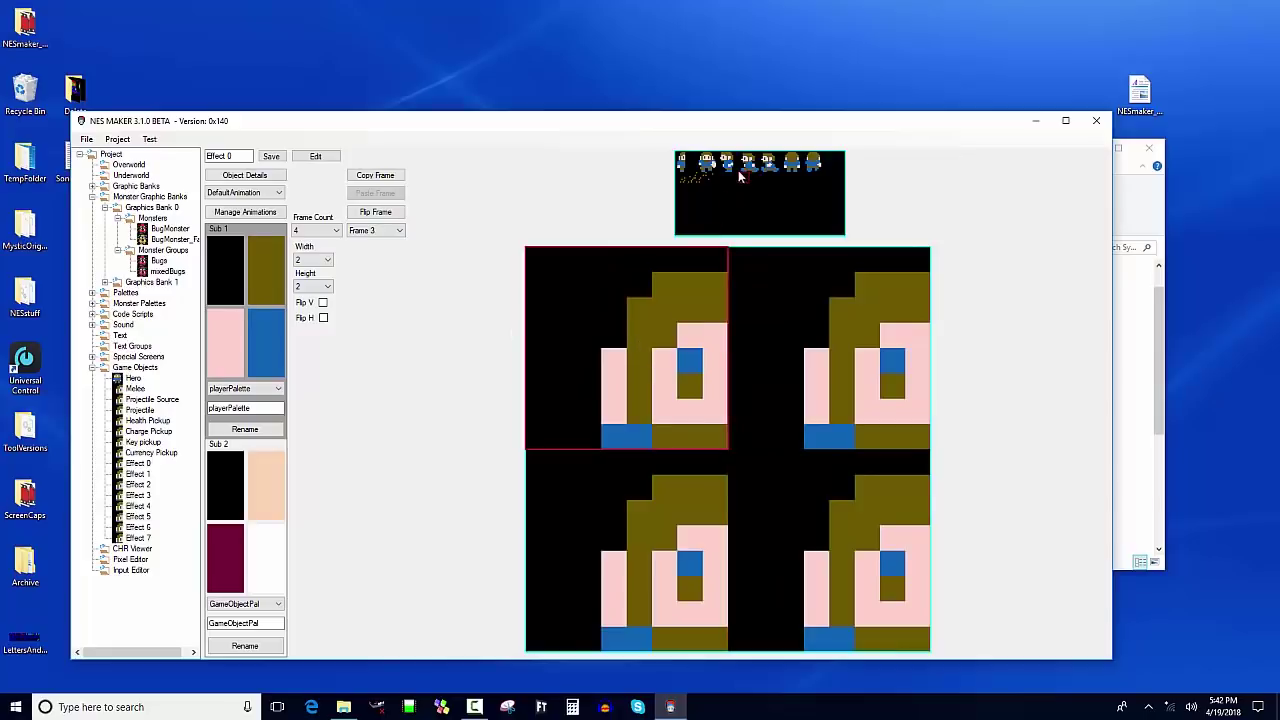
pyautogui.click(785, 162)
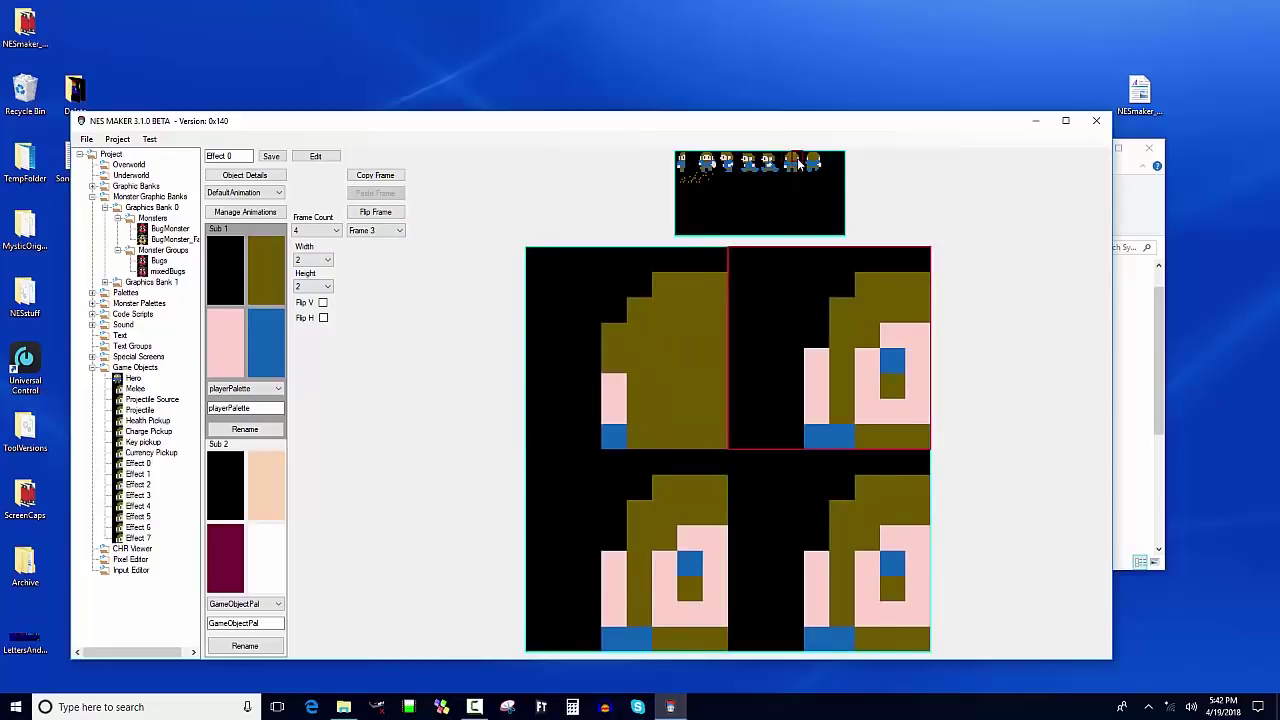
pyautogui.click(799, 163)
pyautogui.click(789, 180)
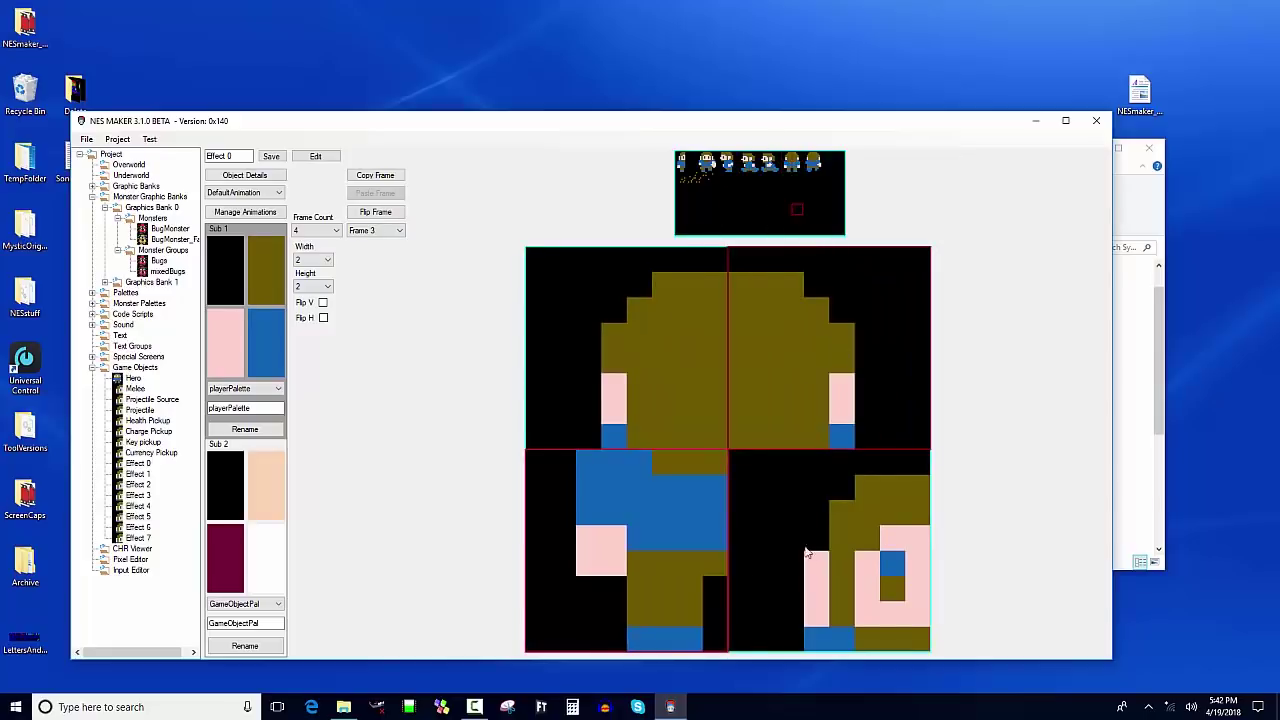
pyautogui.click(801, 176)
# Step: Copy frame 2 of Effect 0 into frame 4 and flip it so the hero faces right
pyautogui.click(399, 230)
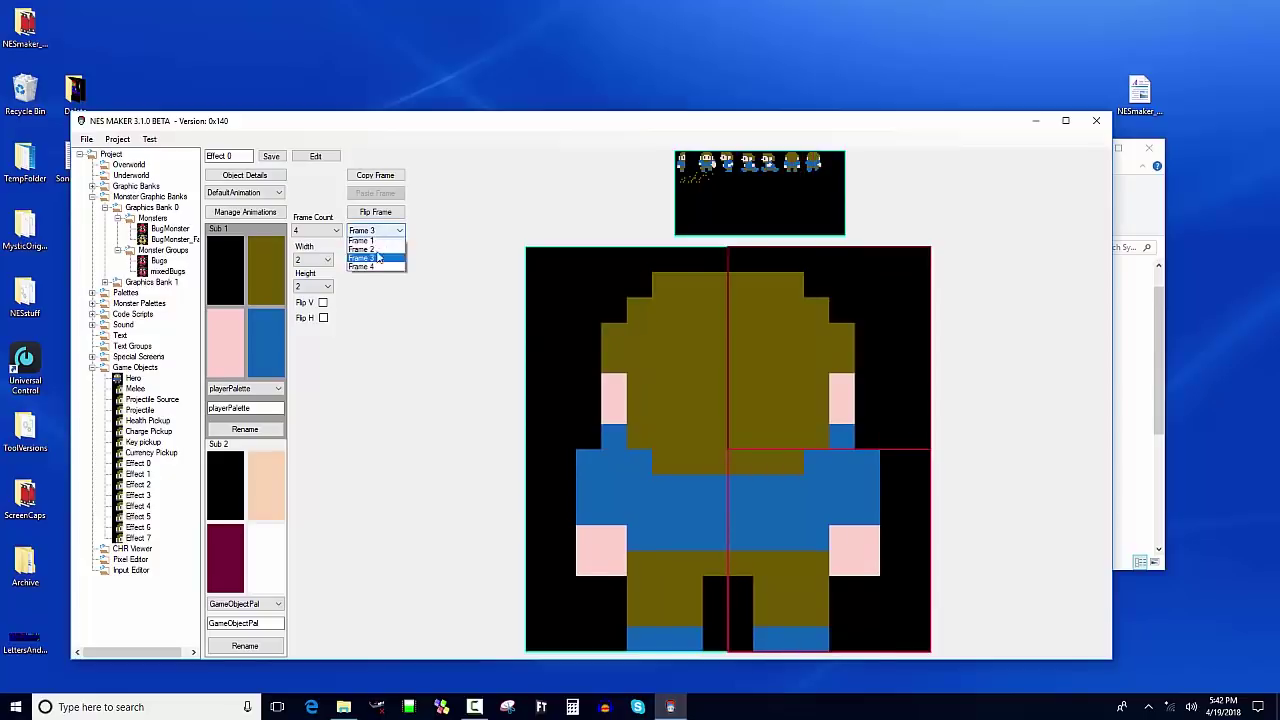
pyautogui.click(370, 267)
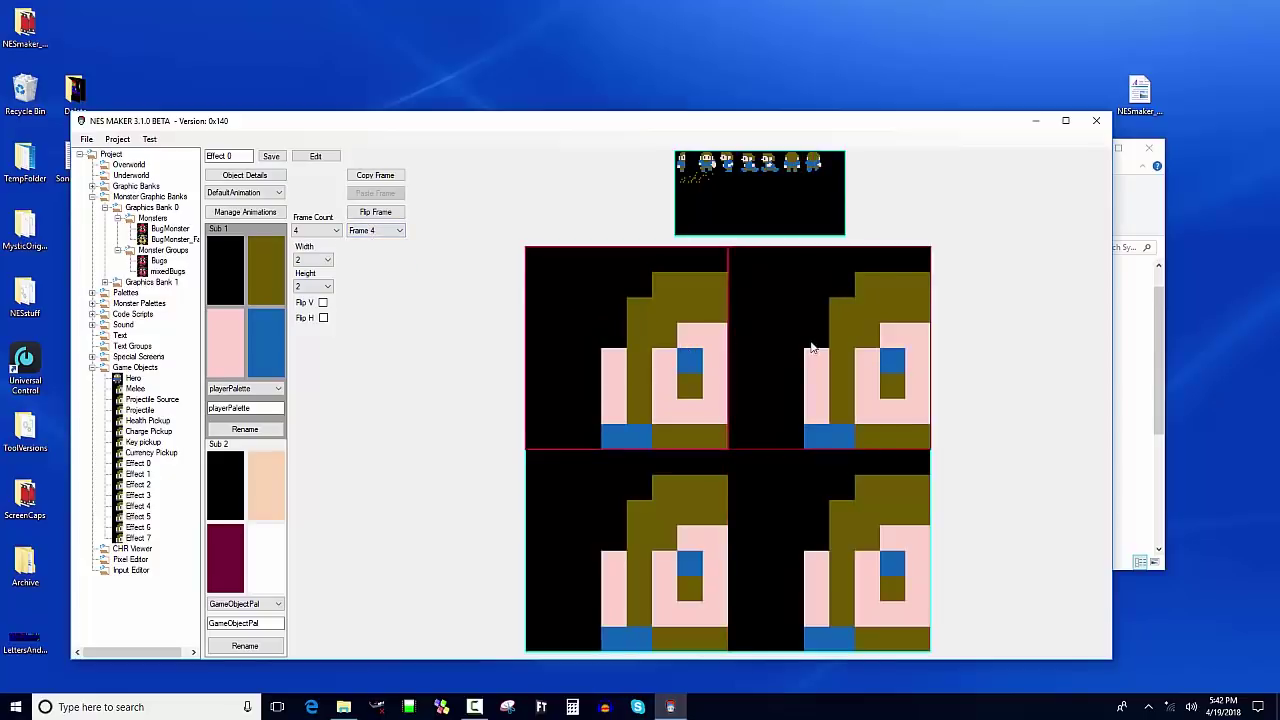
pyautogui.click(375, 230)
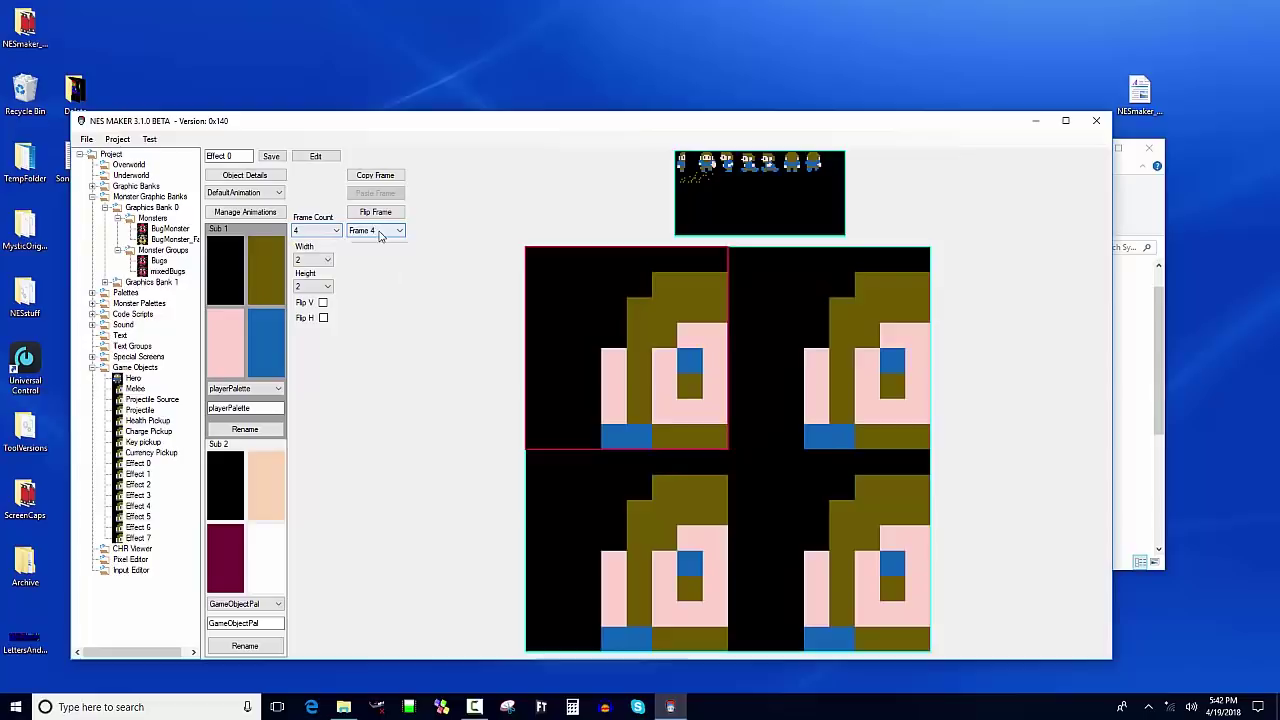
pyautogui.click(370, 255)
pyautogui.click(393, 177)
pyautogui.click(394, 213)
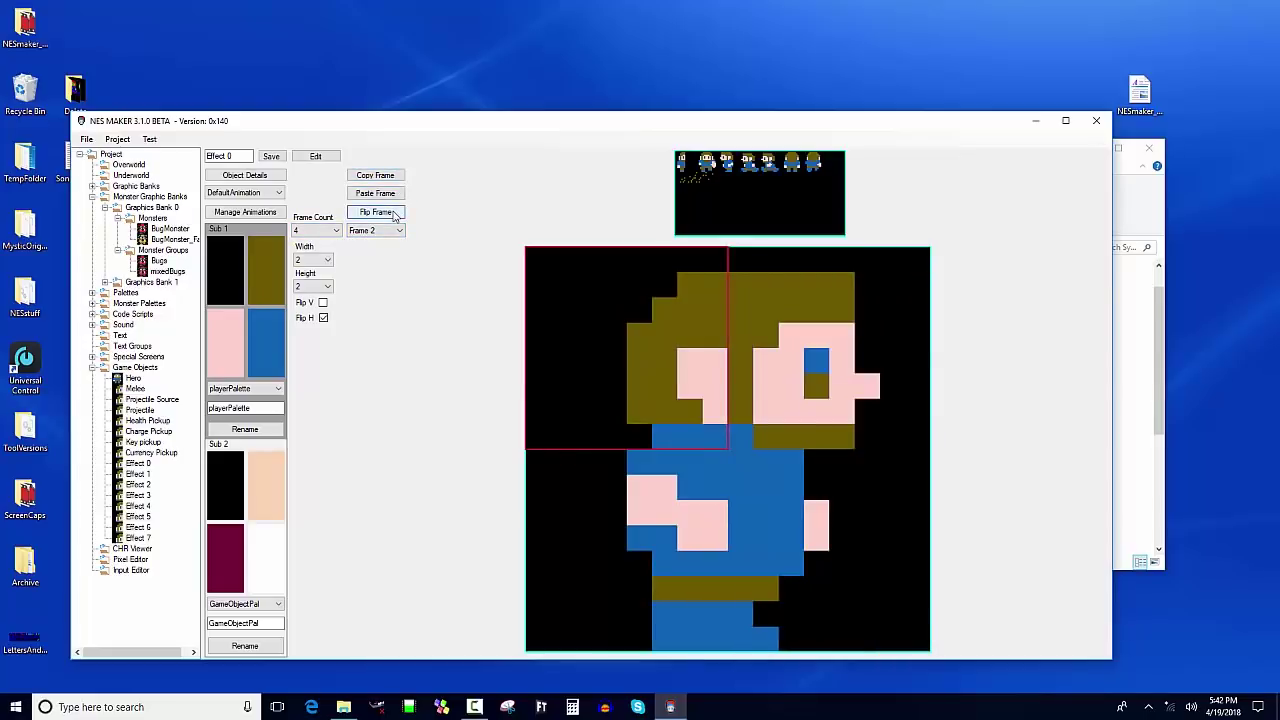
pyautogui.click(394, 214)
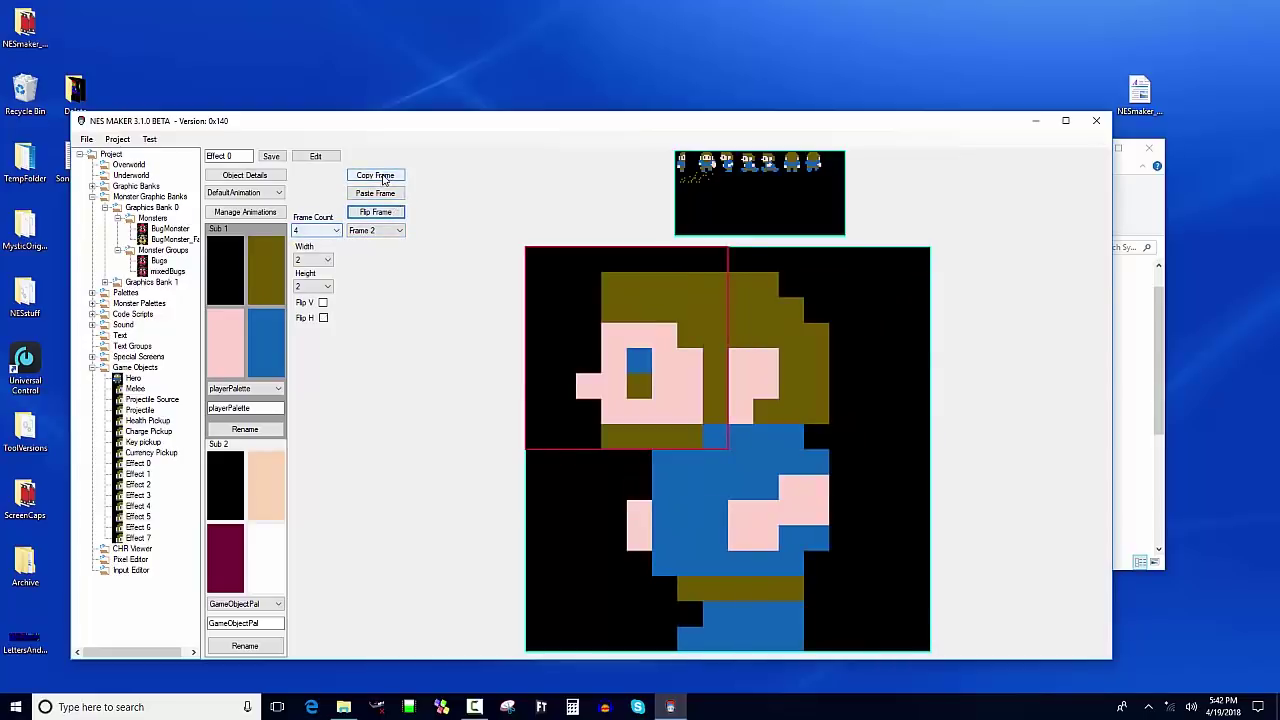
pyautogui.click(375, 230)
pyautogui.click(370, 262)
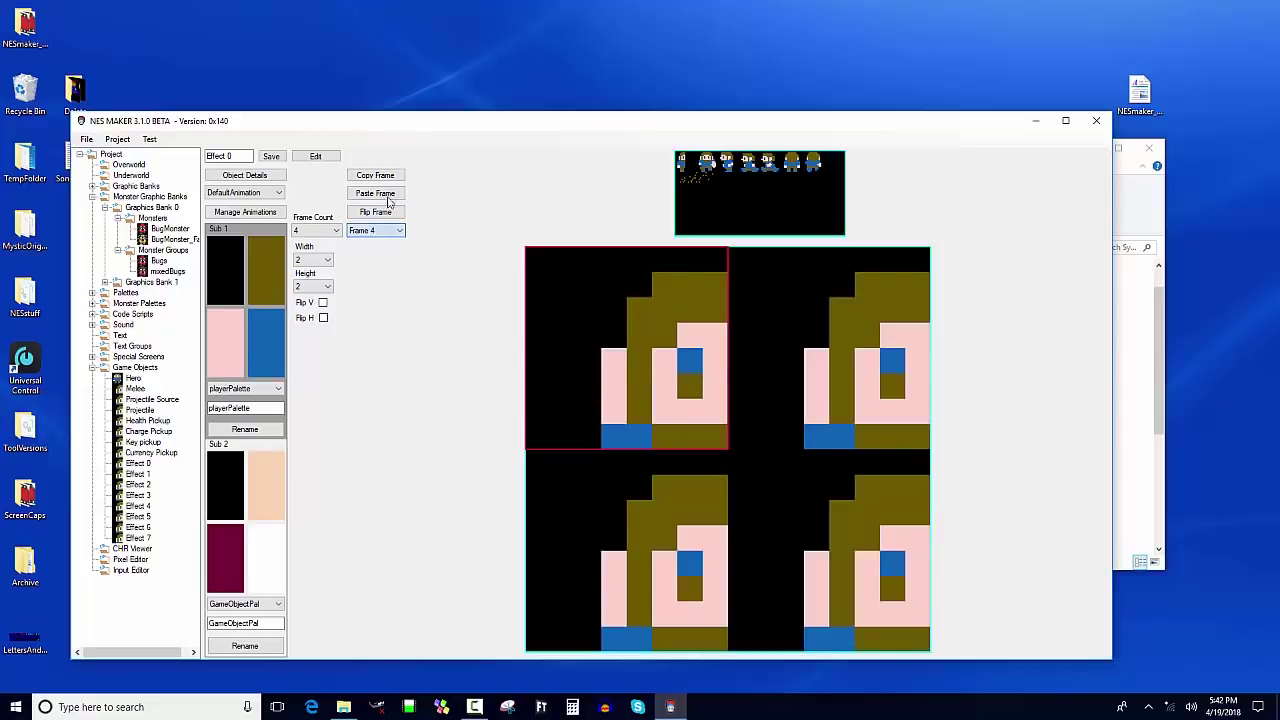
pyautogui.click(377, 193)
pyautogui.click(386, 216)
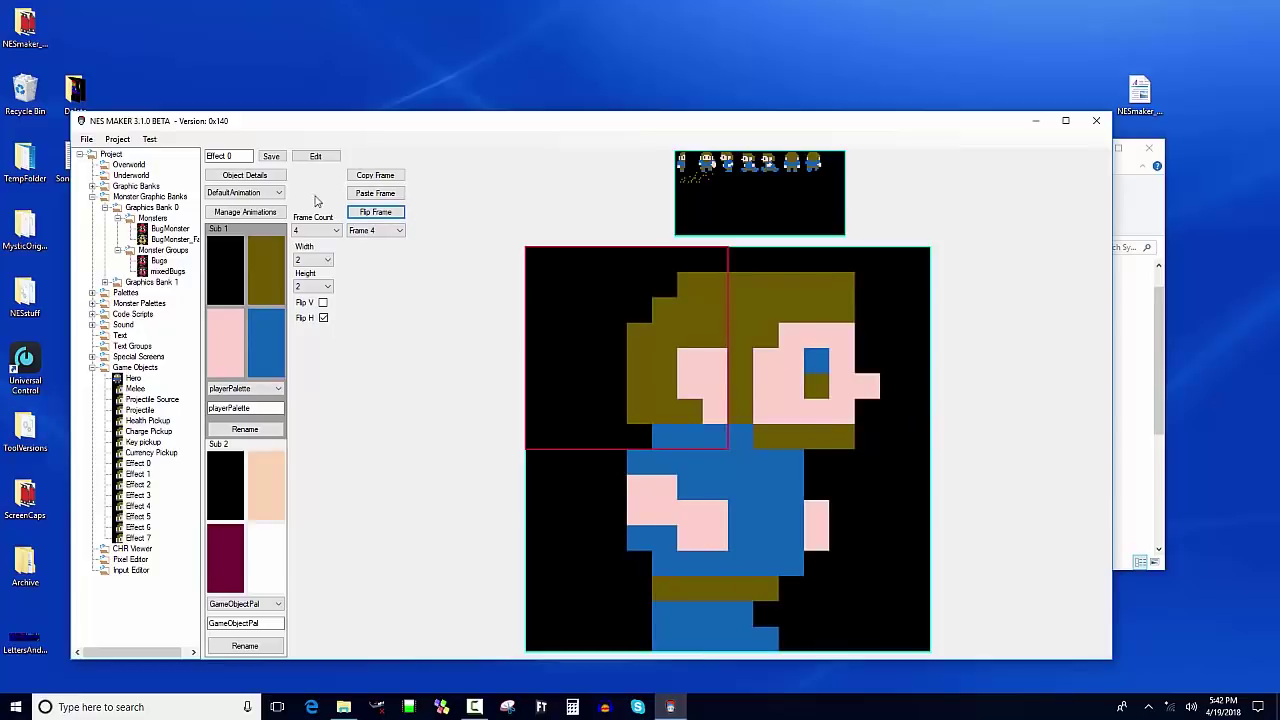
# Step: Rename Effect 0's DefaultAnimation to spin
pyautogui.click(240, 213)
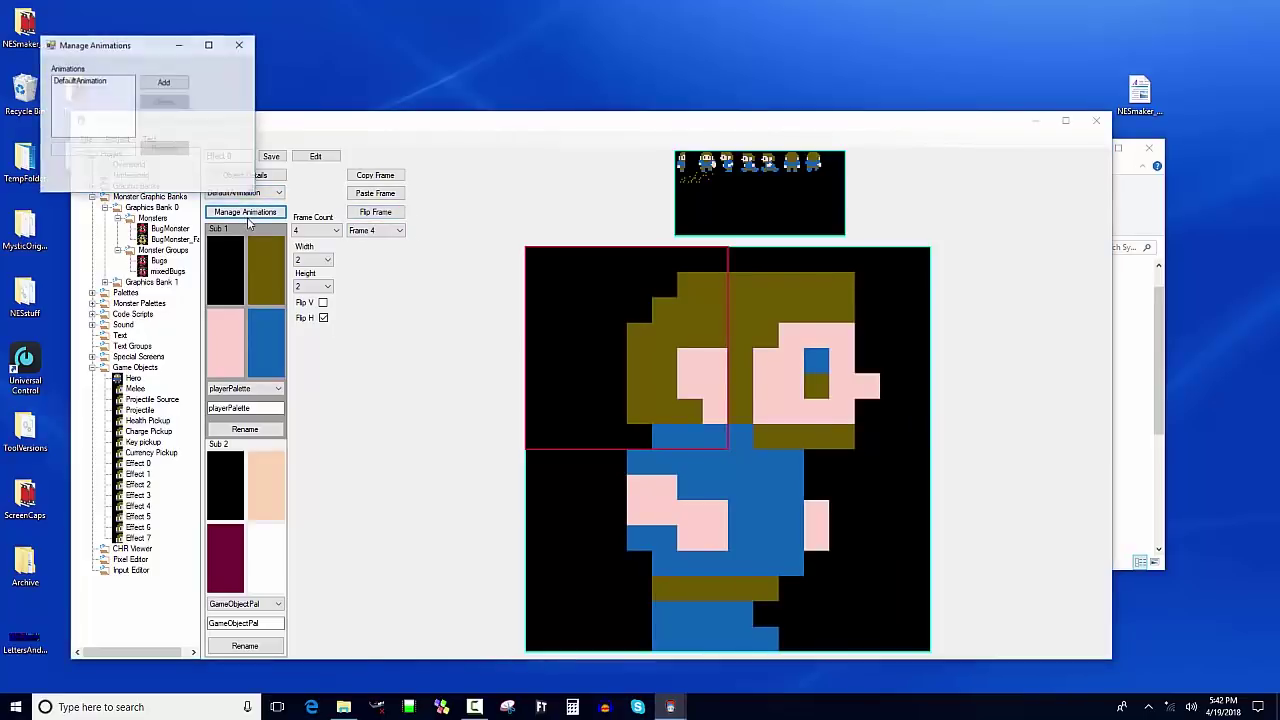
pyautogui.click(113, 88)
pyautogui.moveTo(122, 148); pyautogui.dragTo(15, 142)
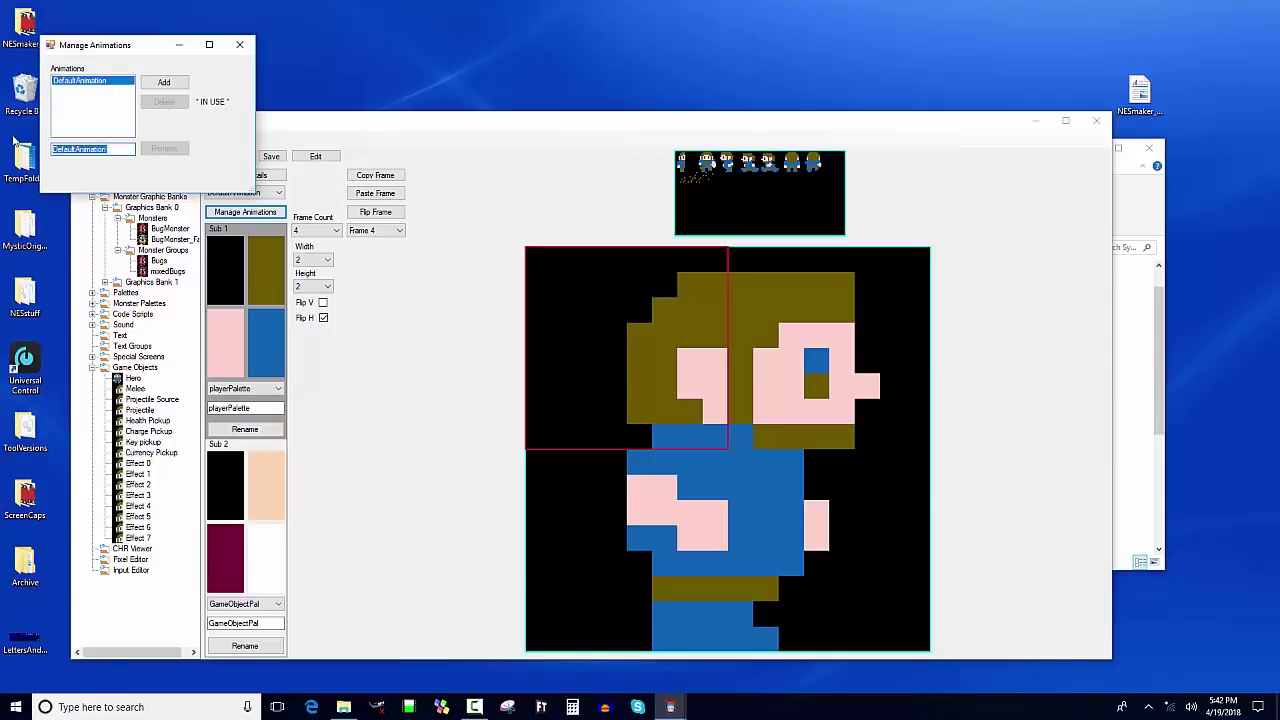
pyautogui.write('spin')
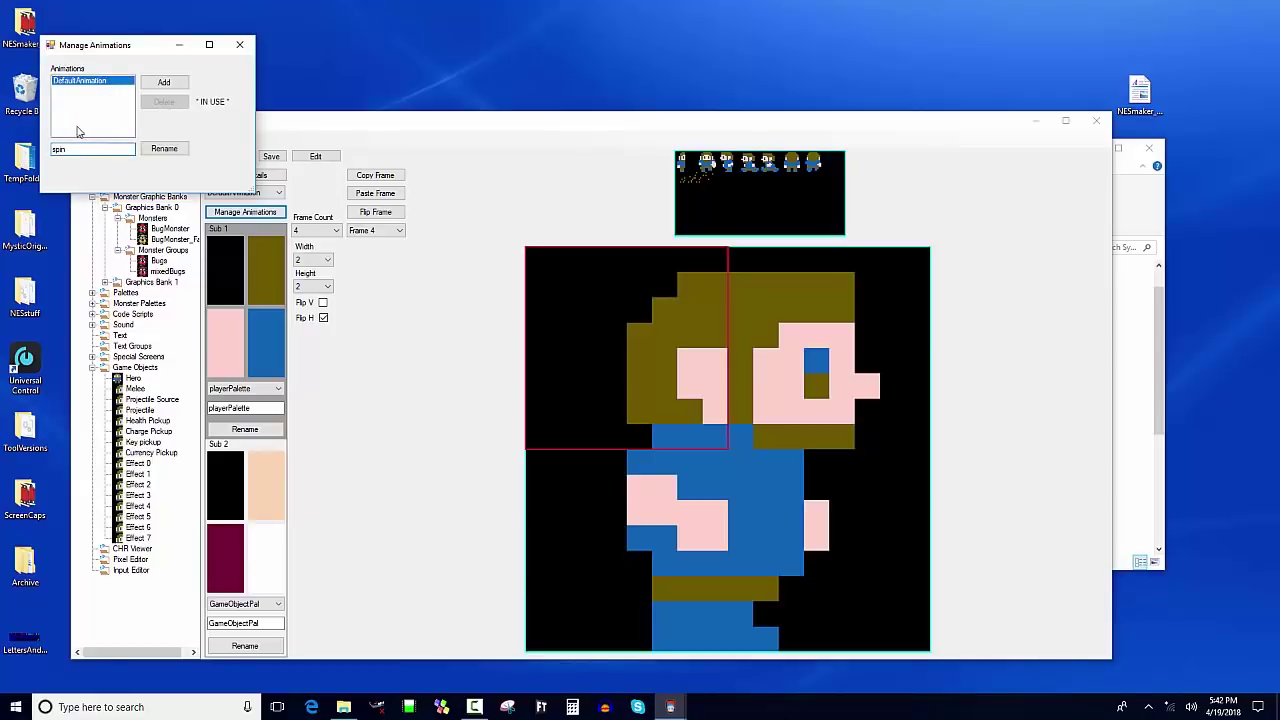
pyautogui.click(168, 148)
# Step: Add a second animation to Effect 0, and delete the surplus third one
pyautogui.click(164, 82)
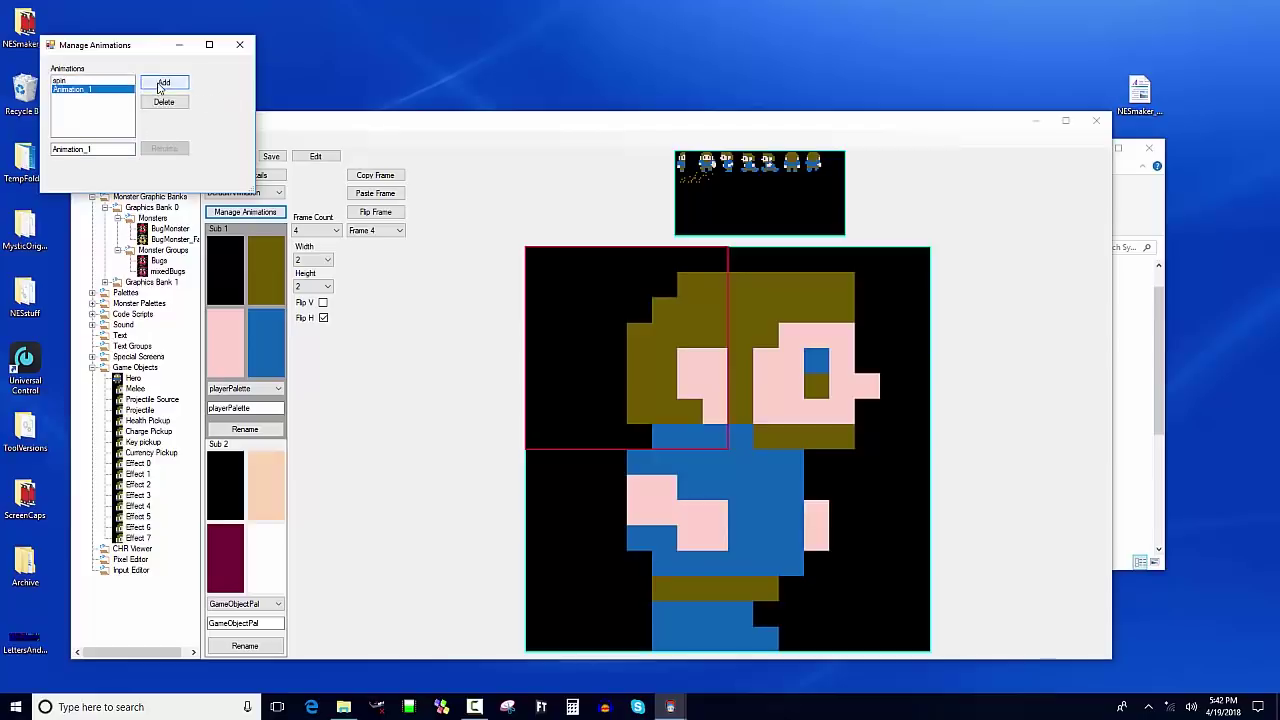
pyautogui.moveTo(107, 147); pyautogui.dragTo(5, 138)
pyautogui.write('explode')
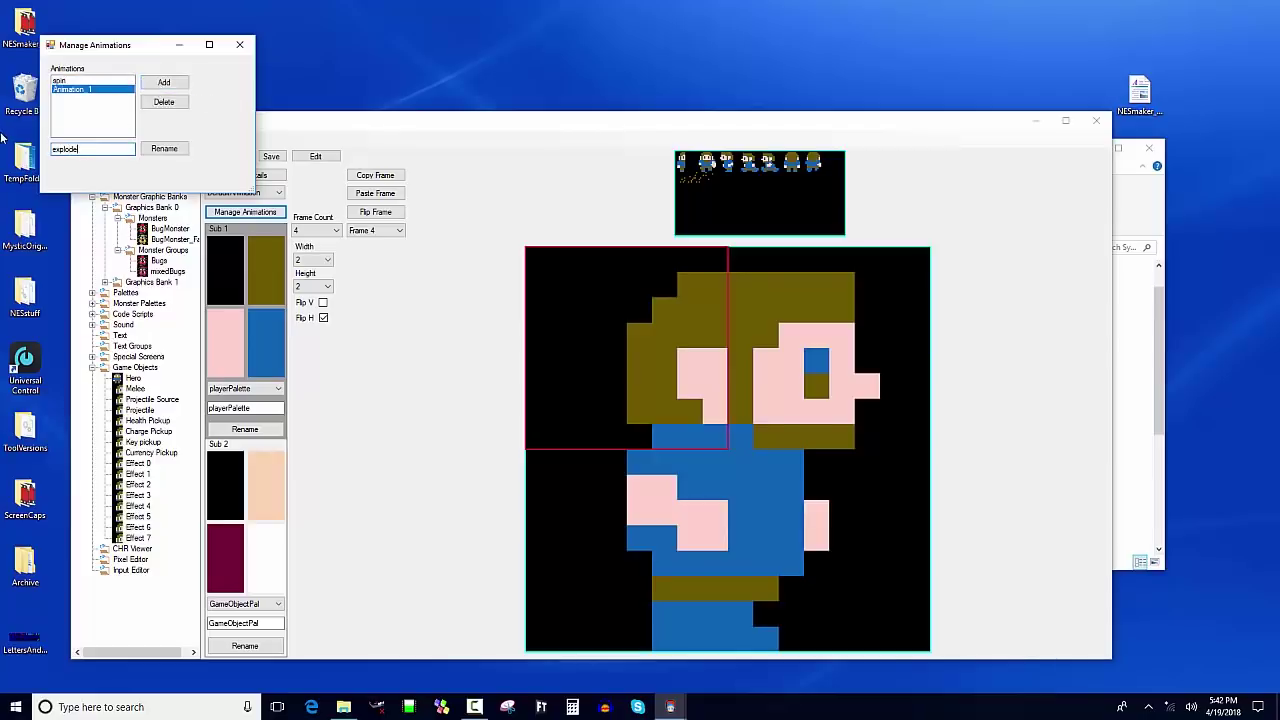
pyautogui.click(164, 82)
pyautogui.click(90, 89)
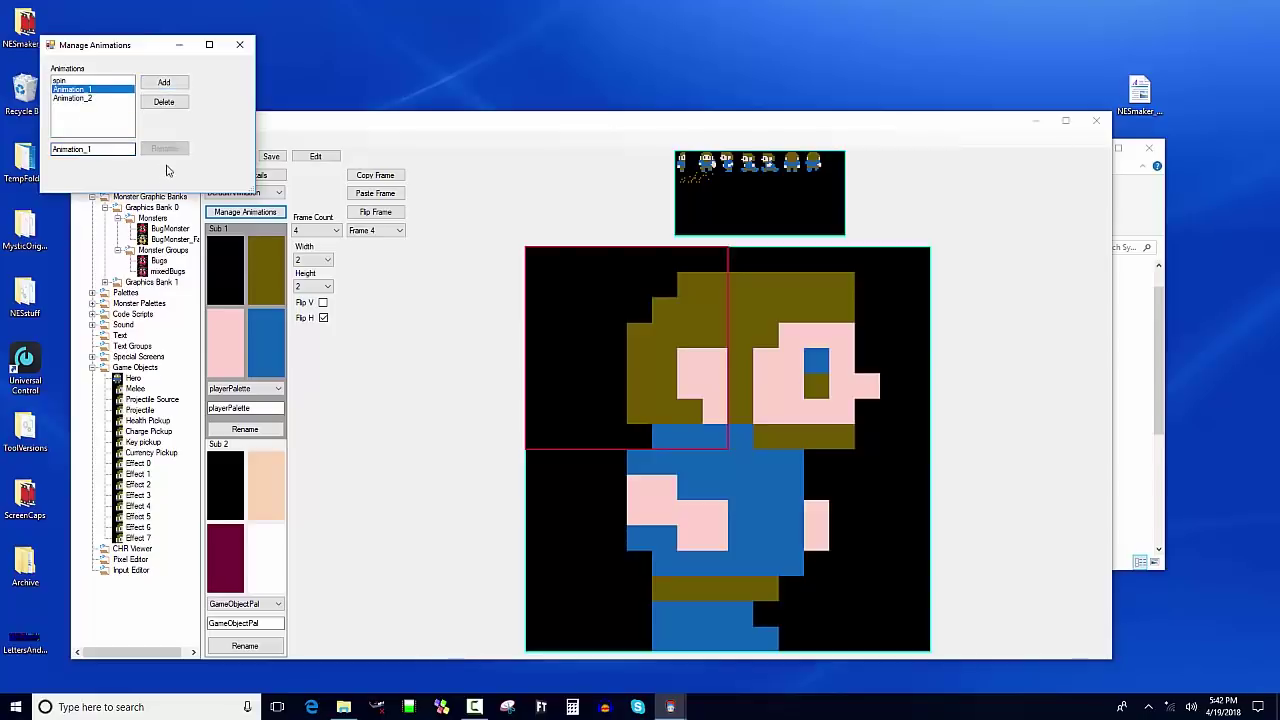
pyautogui.click(120, 99)
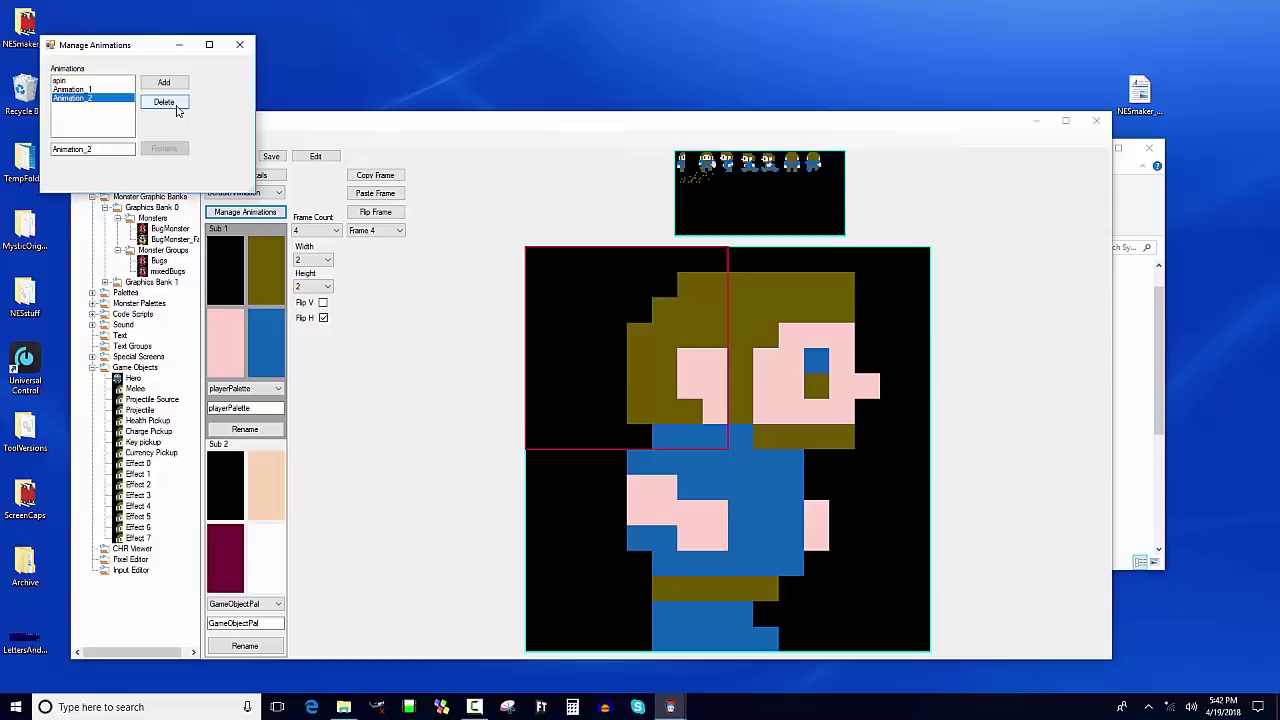
pyautogui.click(176, 106)
# Step: Rename Effect 0's second animation to explode and close the animation manager
pyautogui.click(105, 90)
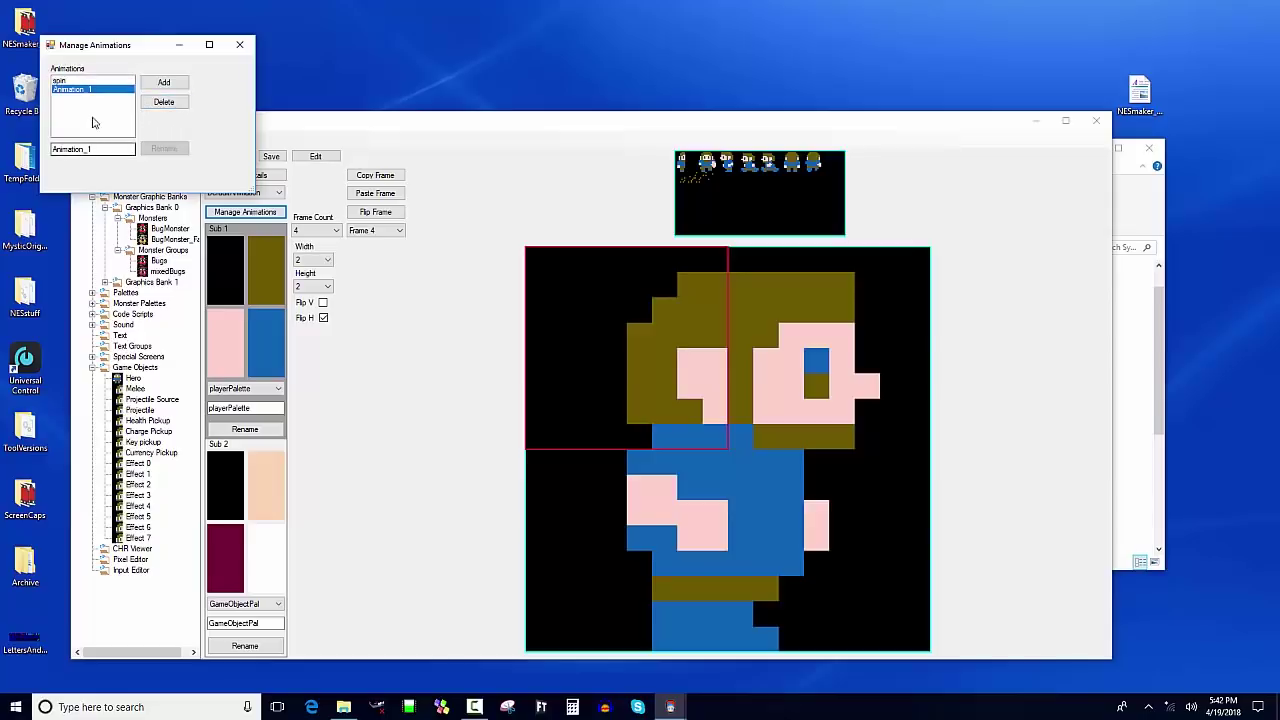
pyautogui.click(104, 149)
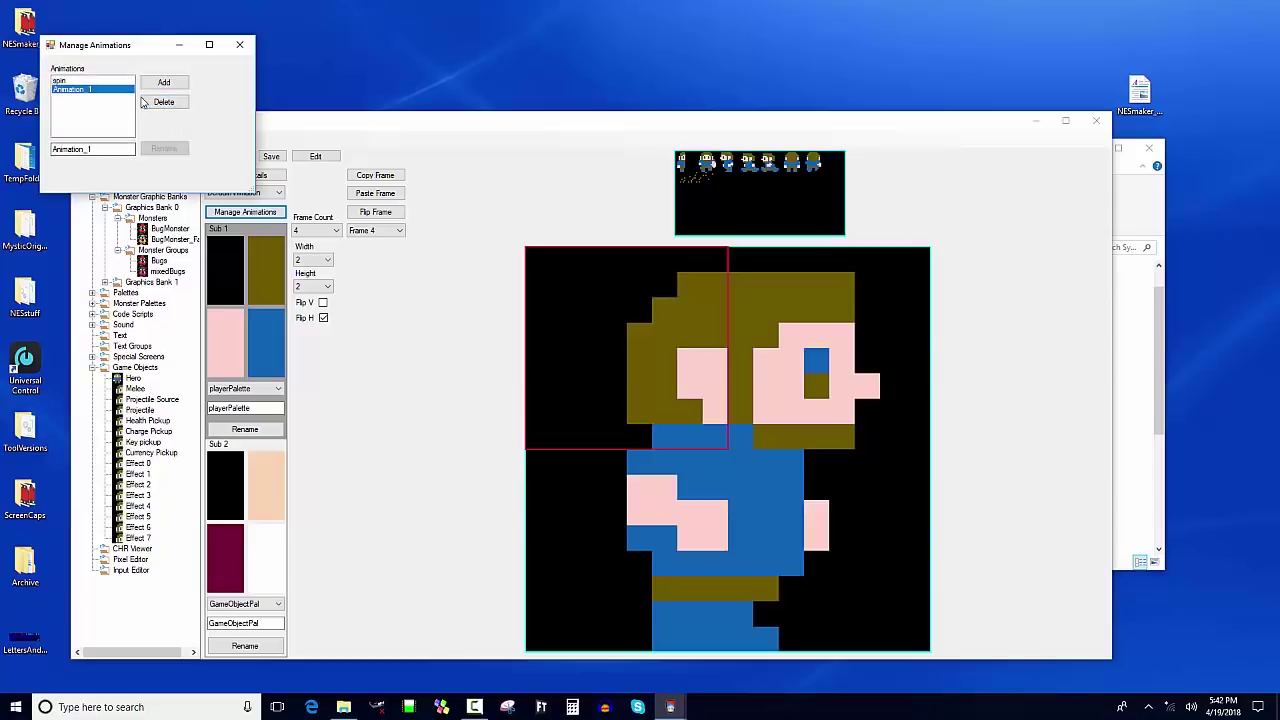
pyautogui.doubleClick(91, 149)
pyautogui.write('explode')
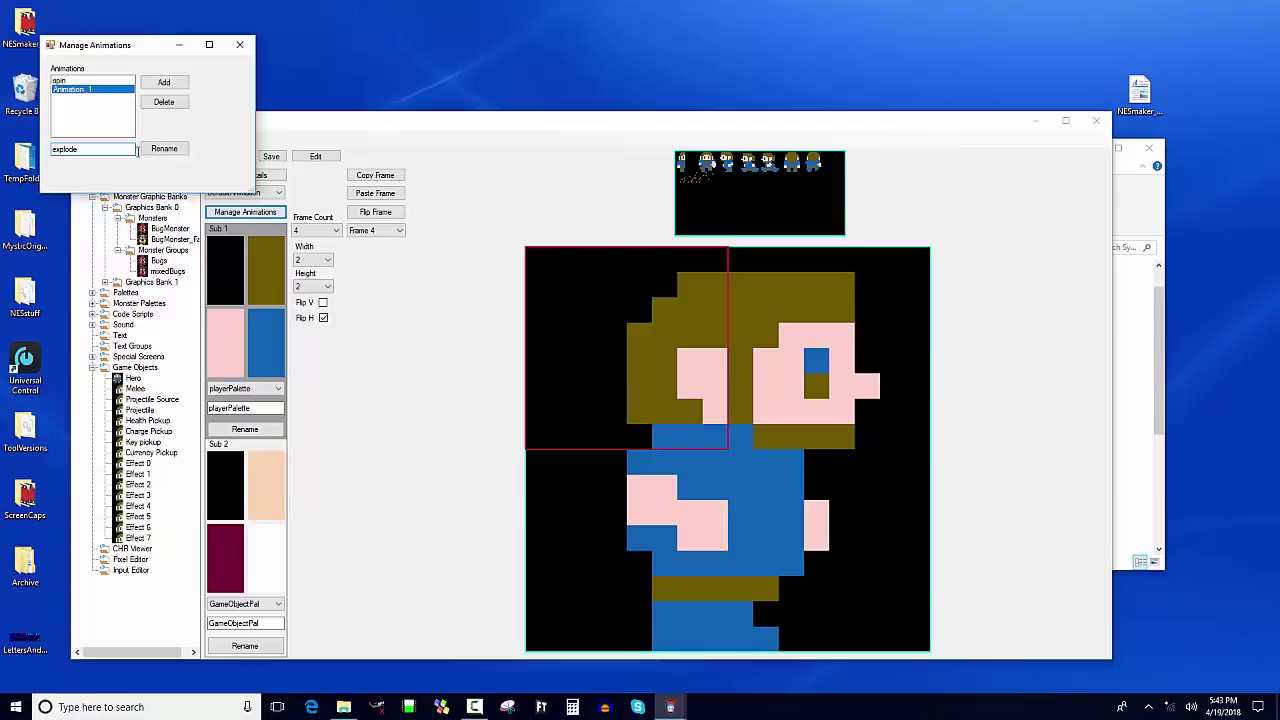
pyautogui.click(164, 148)
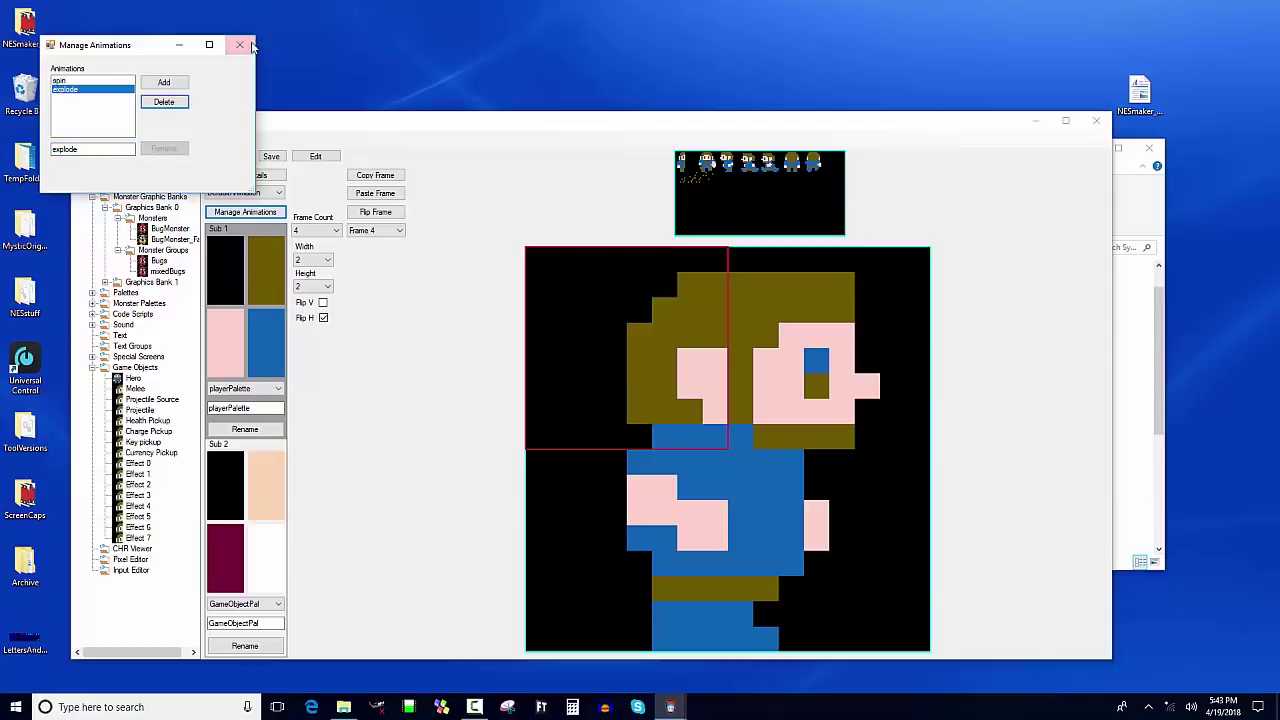
pyautogui.click(250, 46)
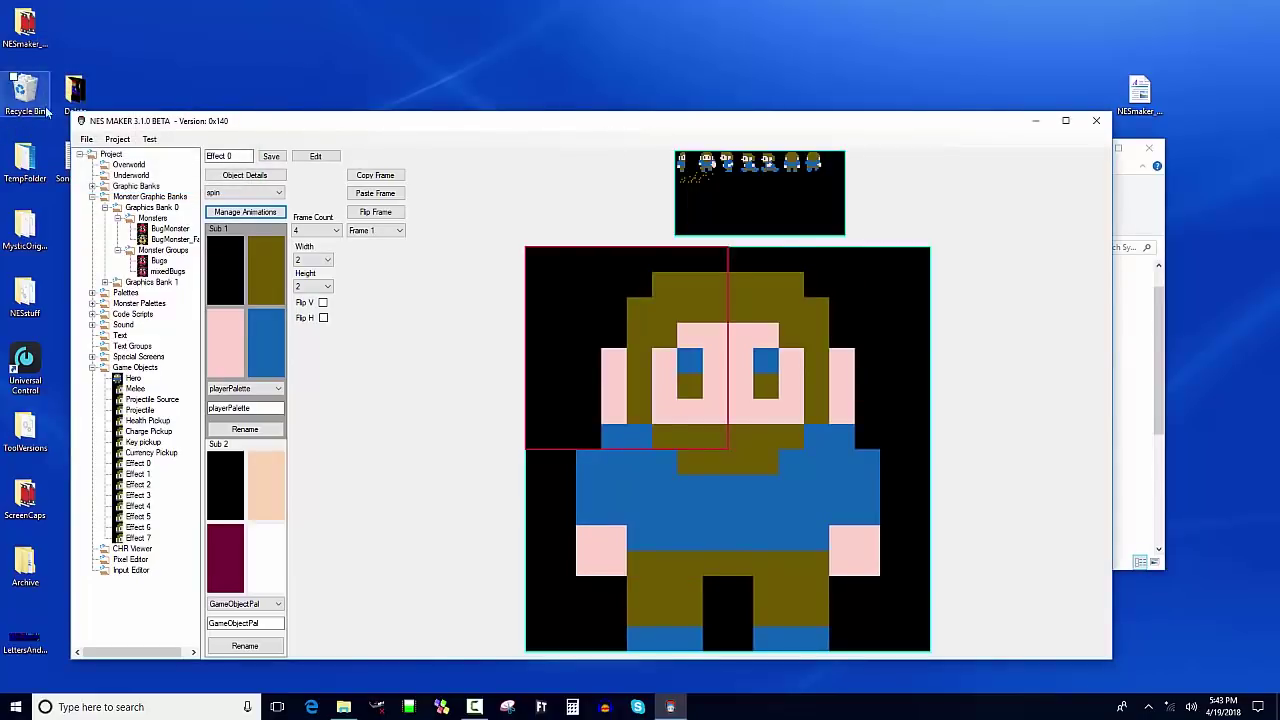
# Step: Set the explode animation's frame count to 8, with Sub 2 as the active palette
pyautogui.click(268, 192)
pyautogui.click(240, 208)
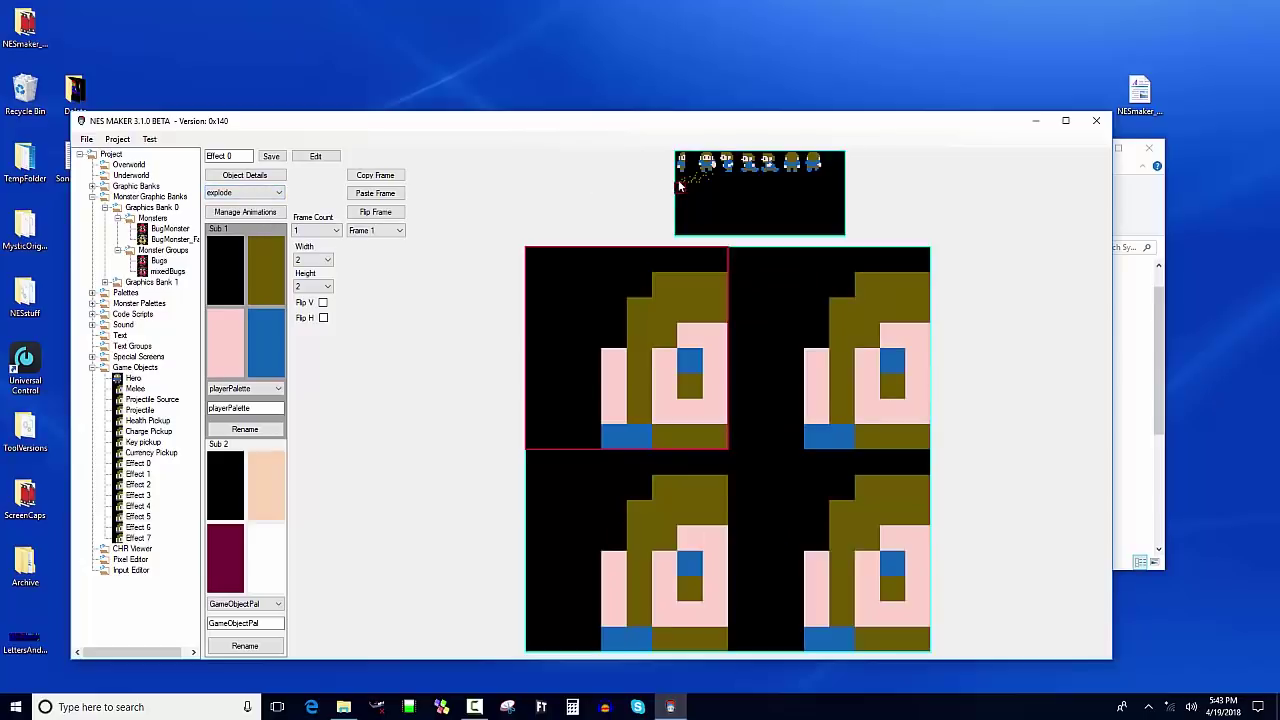
pyautogui.click(228, 485)
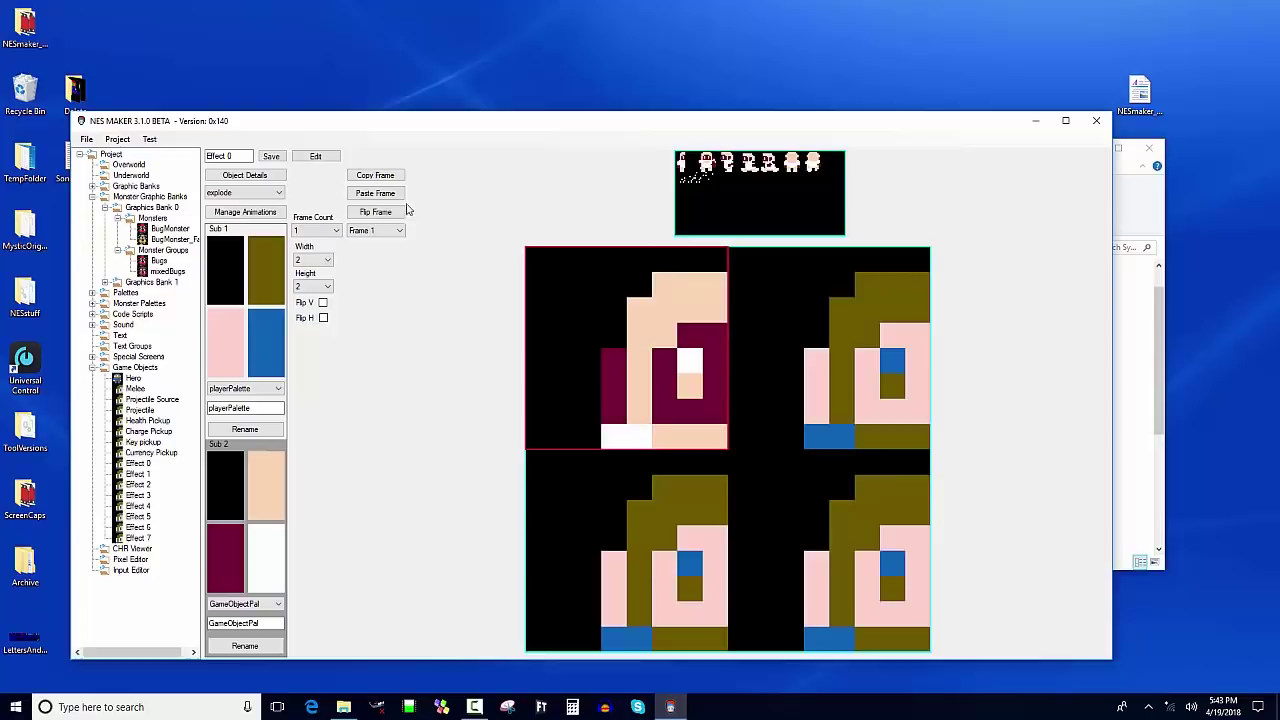
pyautogui.click(316, 230)
pyautogui.click(318, 303)
# Step: Fill the upper half of explode frame 1 with the first explosion tile, flipping the right-hand copy horizontally
pyautogui.click(685, 181)
pyautogui.click(814, 363)
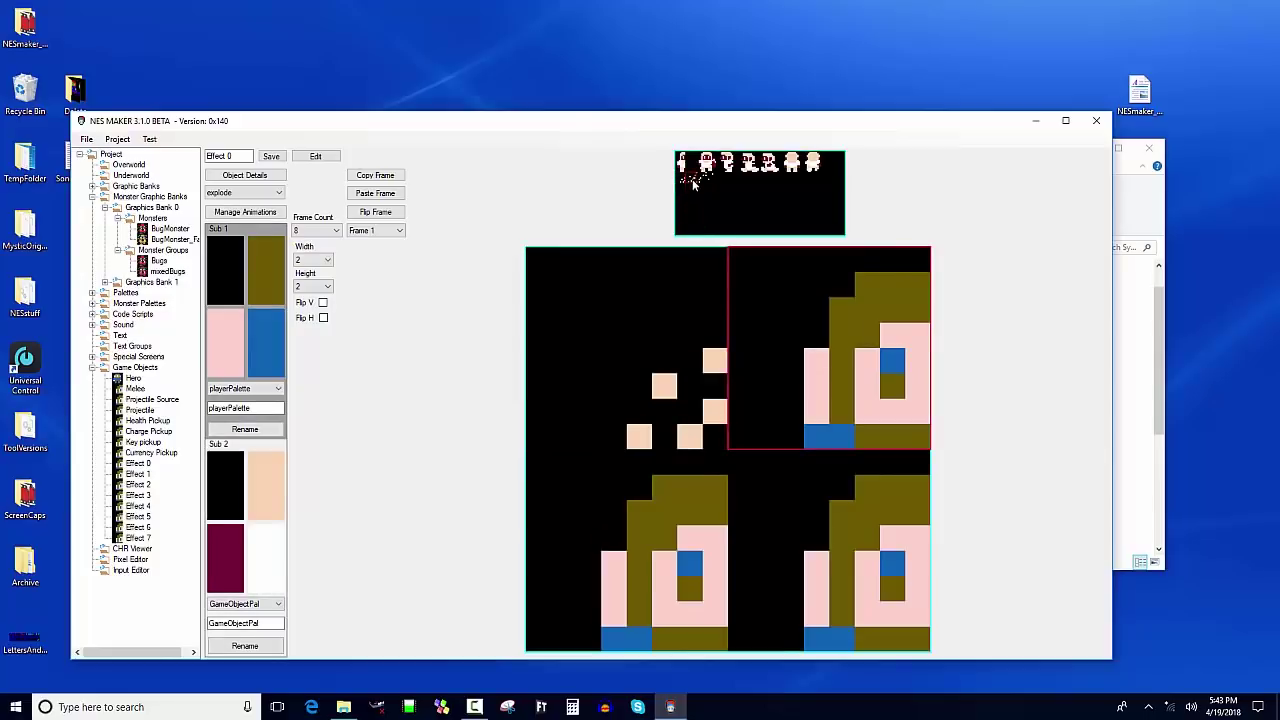
pyautogui.click(679, 186)
pyautogui.click(323, 318)
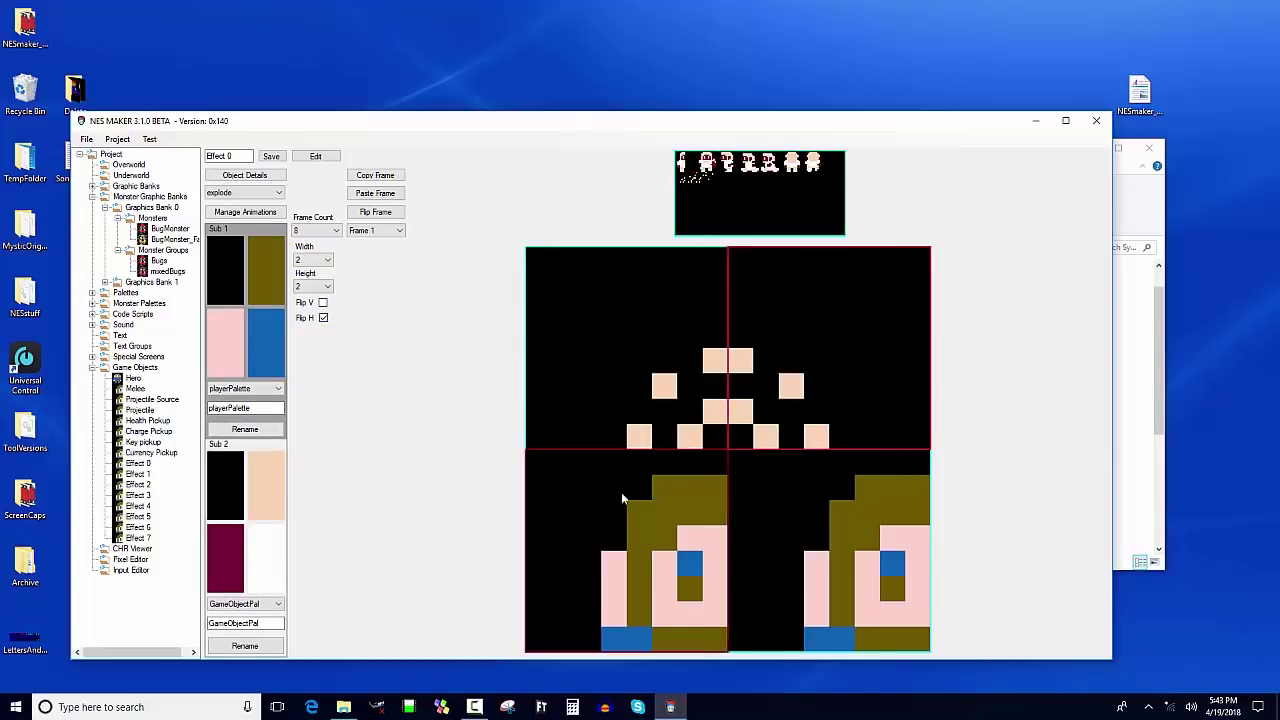
# Step: Complete the lower half of frame 1 with the first explosion tile, flipped vertically on the left and both ways on the right
pyautogui.click(621, 492)
pyautogui.click(681, 182)
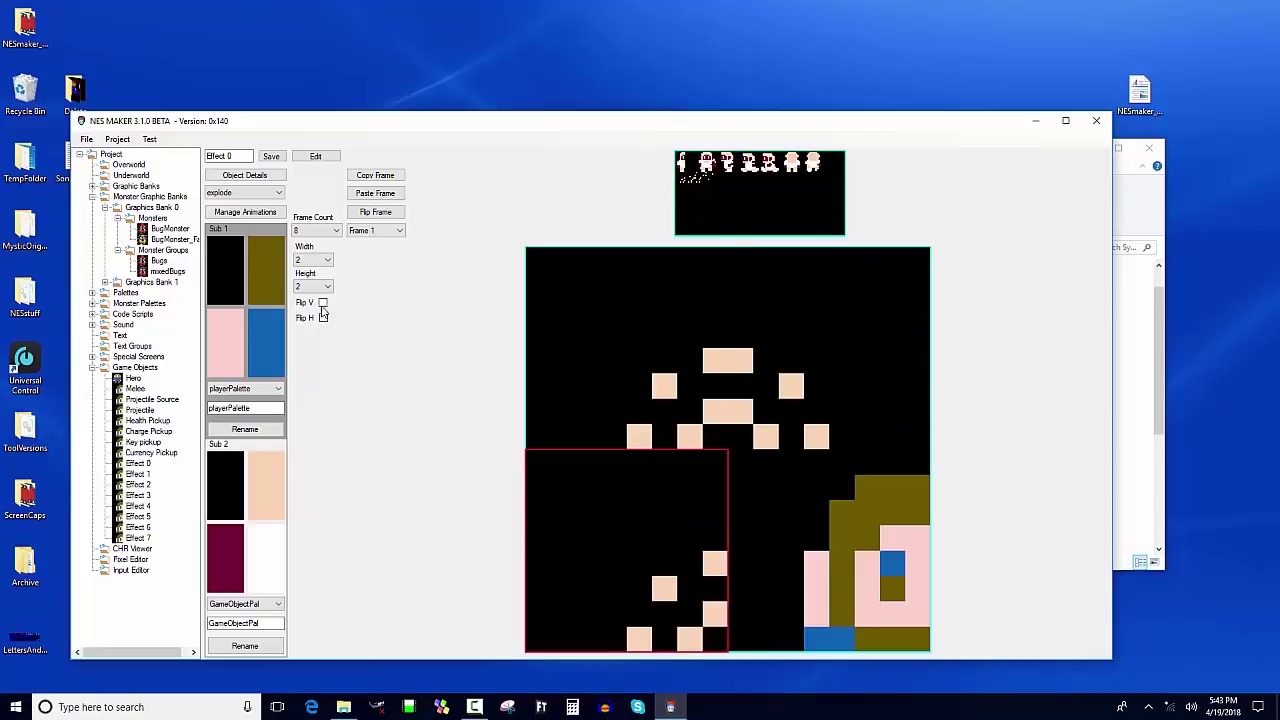
pyautogui.click(322, 302)
pyautogui.click(829, 550)
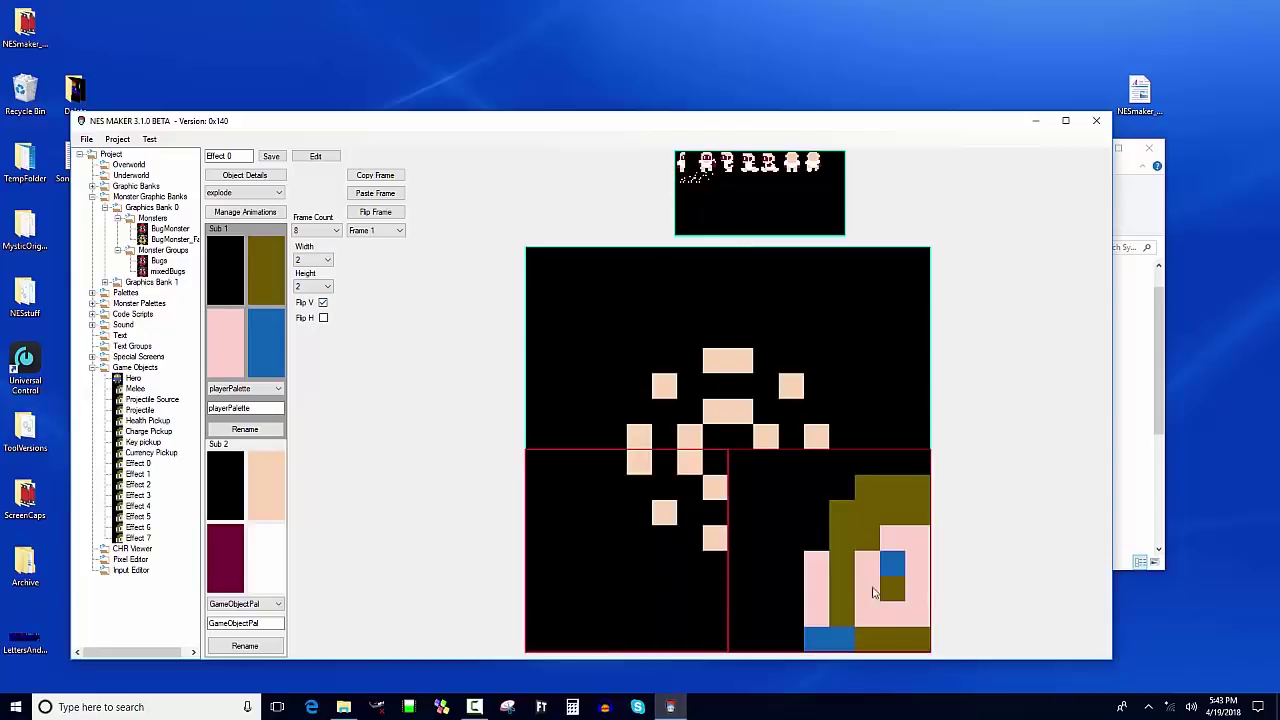
pyautogui.click(683, 181)
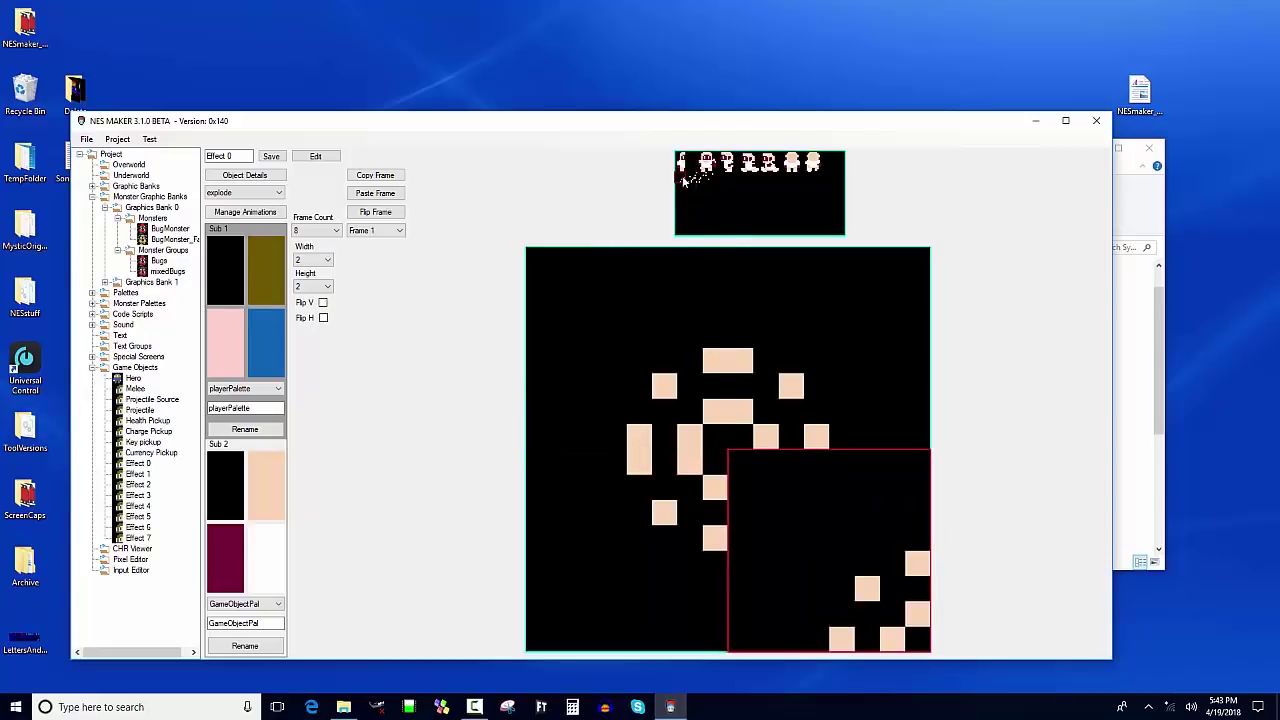
pyautogui.click(323, 318)
pyautogui.click(322, 302)
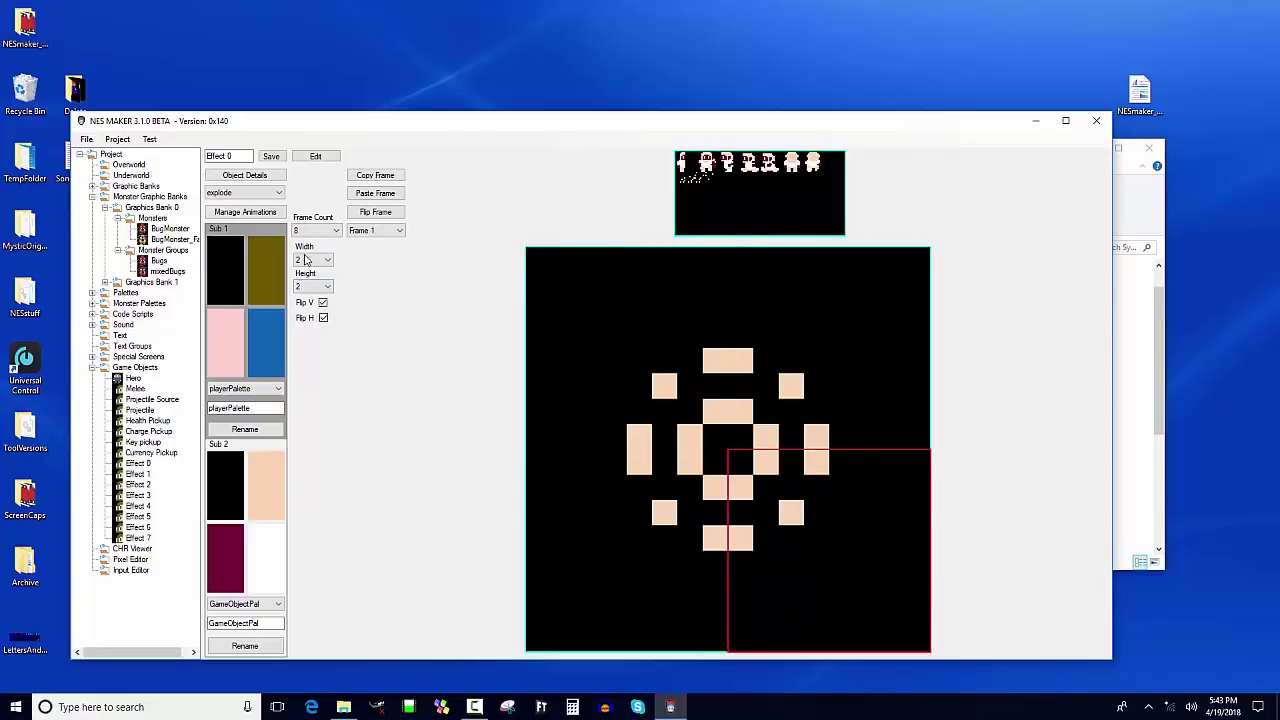
# Step: Fill the upper half of frame 2 with the second explosion tile, flipping the right-hand copy horizontally
pyautogui.click(375, 230)
pyautogui.click(368, 253)
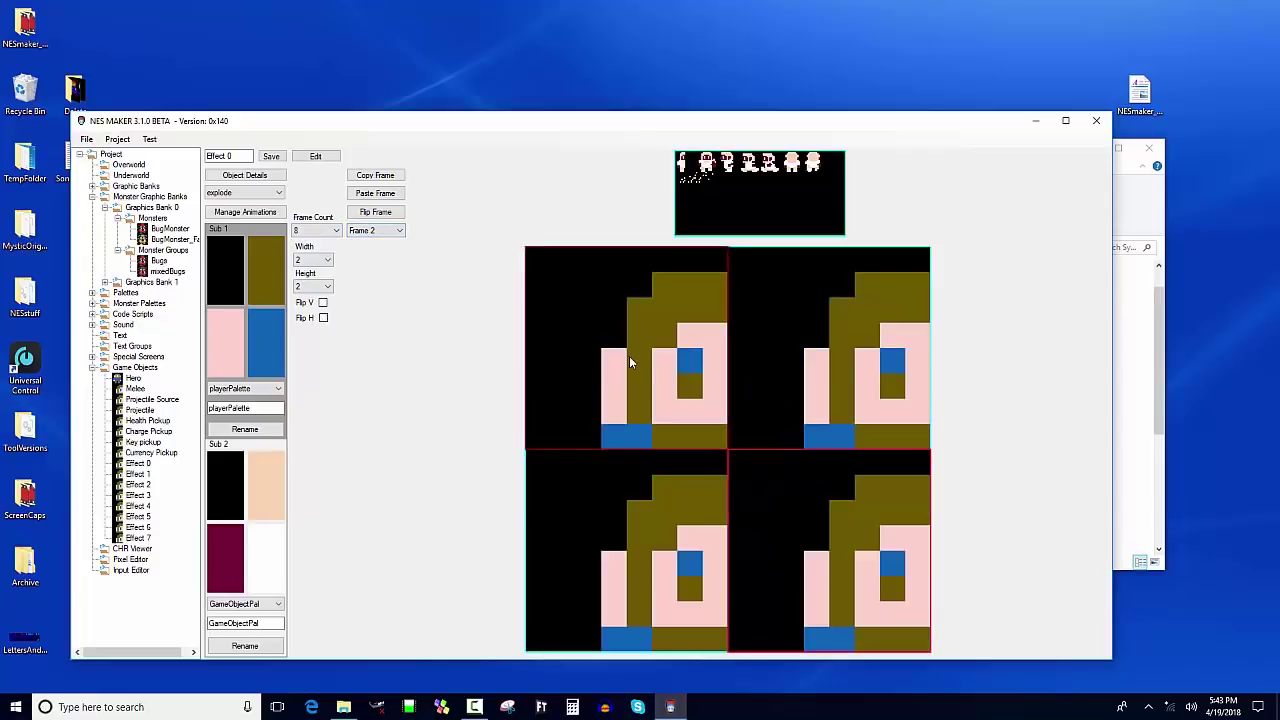
pyautogui.click(629, 362)
pyautogui.click(690, 180)
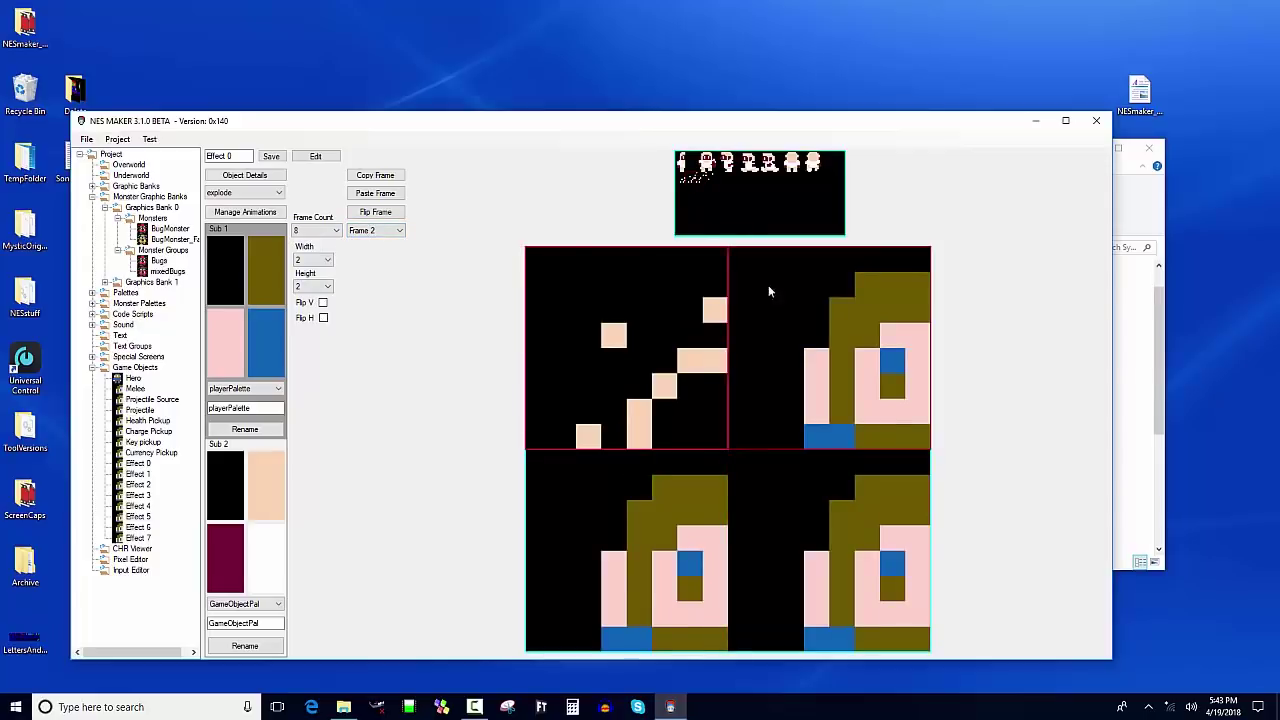
pyautogui.click(694, 183)
pyautogui.click(323, 318)
# Step: Complete the lower half of frame 2 with the second explosion tile, flipped vertically on the left and both ways on the right
pyautogui.click(680, 572)
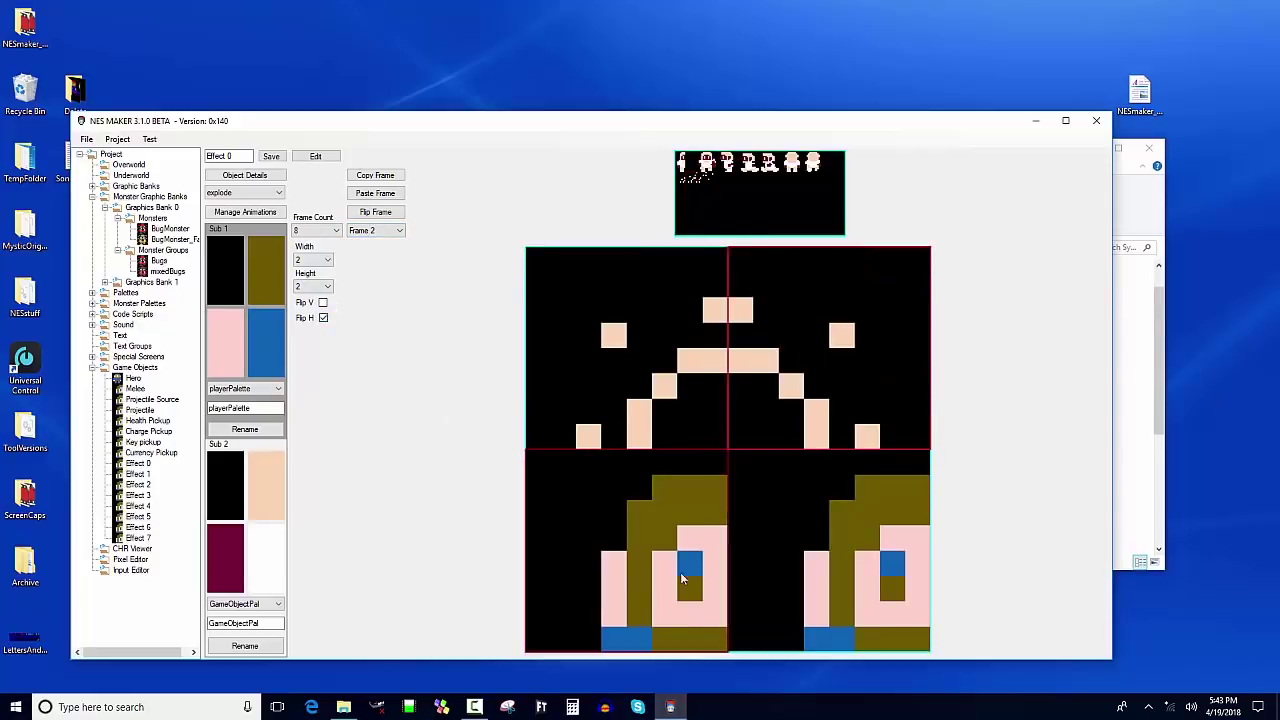
pyautogui.click(691, 179)
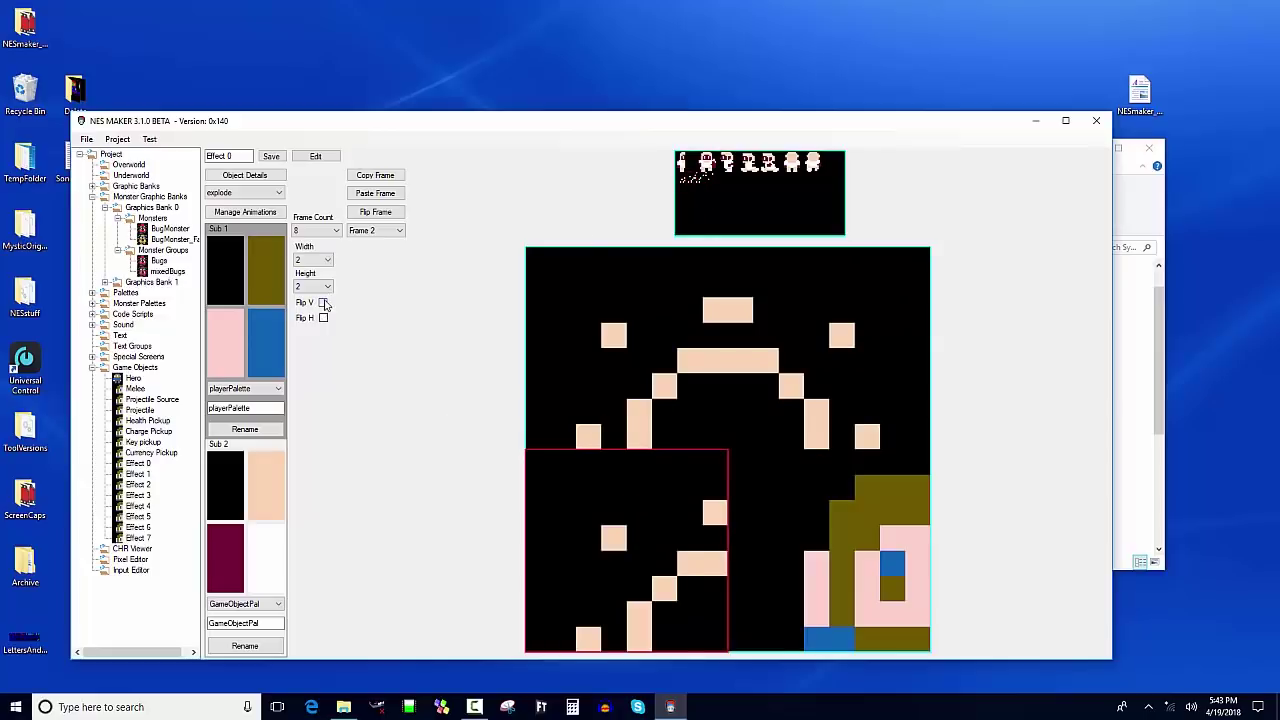
pyautogui.click(323, 302)
pyautogui.click(777, 514)
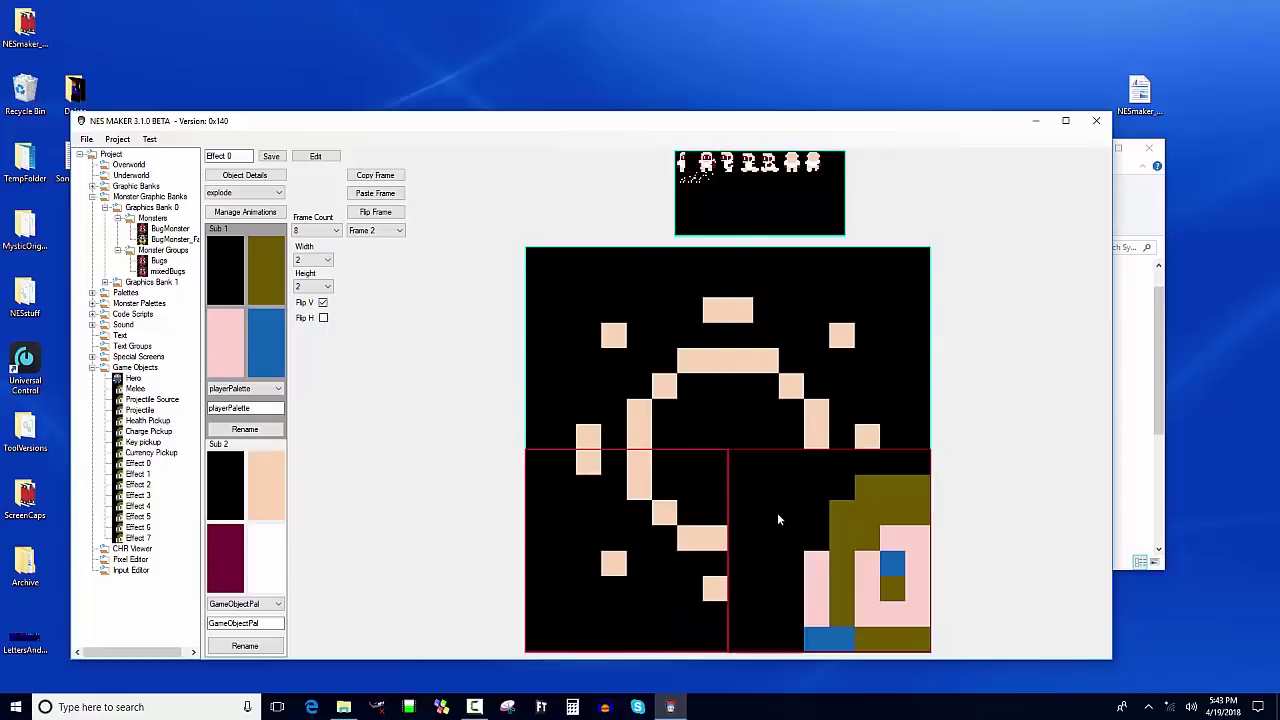
pyautogui.click(693, 183)
pyautogui.click(322, 302)
pyautogui.click(323, 317)
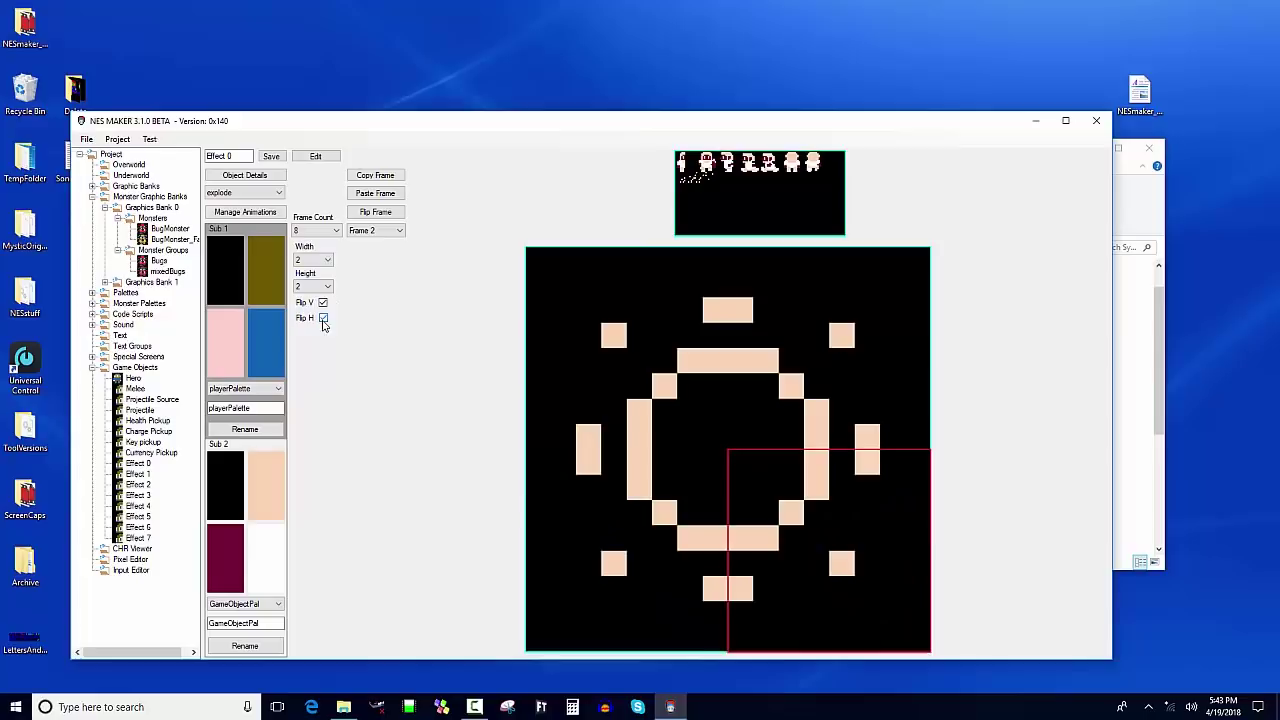
# Step: Fill the upper half of frame 3 with the third explosion tile, flipping the right-hand copy horizontally
pyautogui.click(380, 231)
pyautogui.click(375, 249)
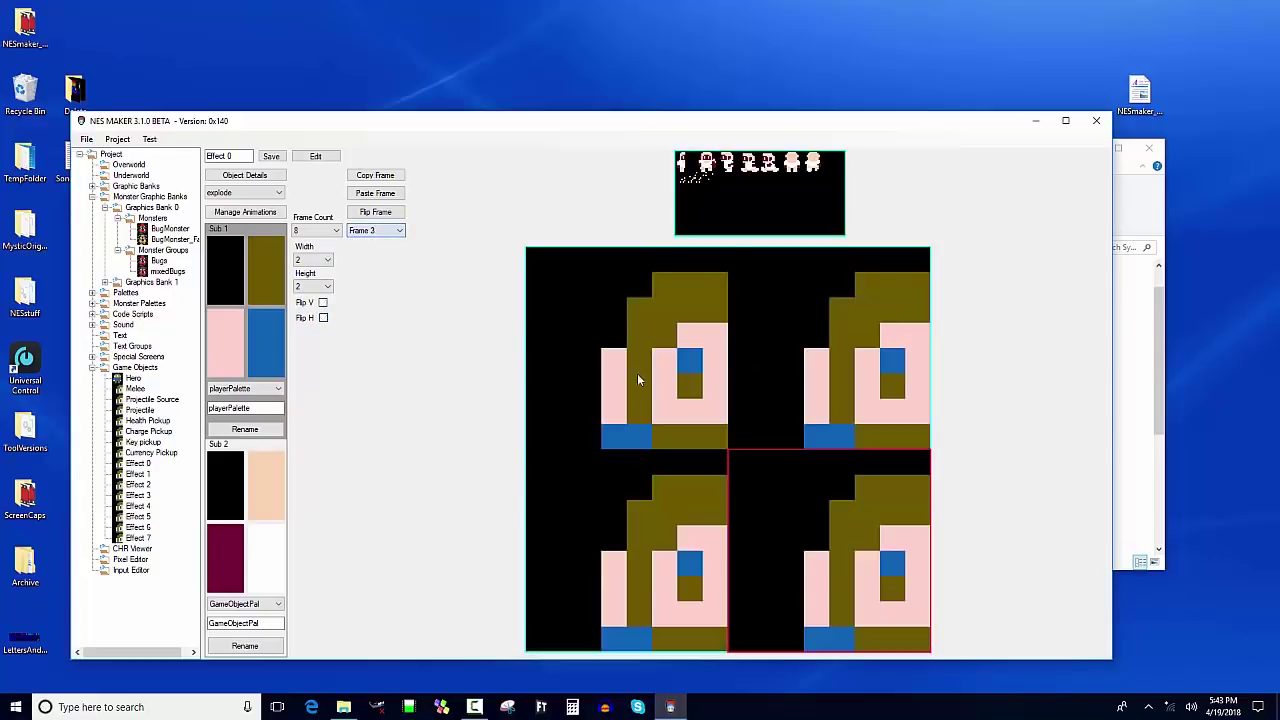
pyautogui.click(703, 181)
pyautogui.click(849, 363)
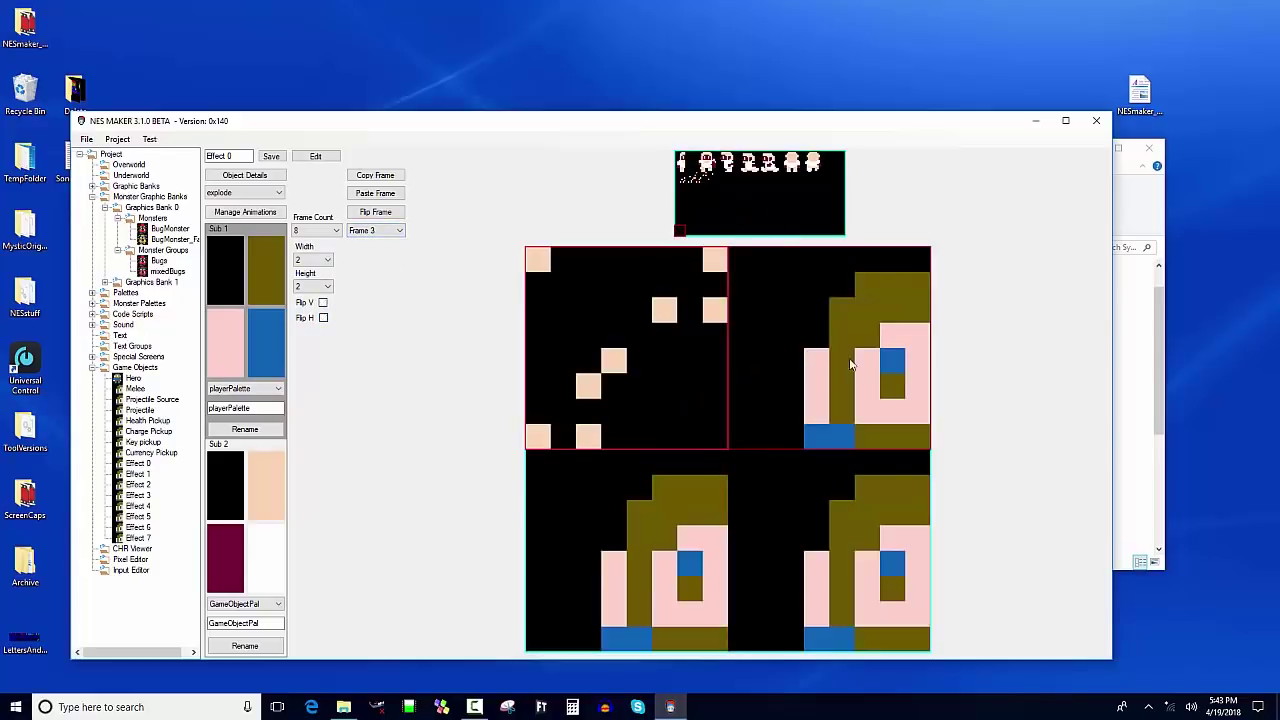
pyautogui.click(701, 183)
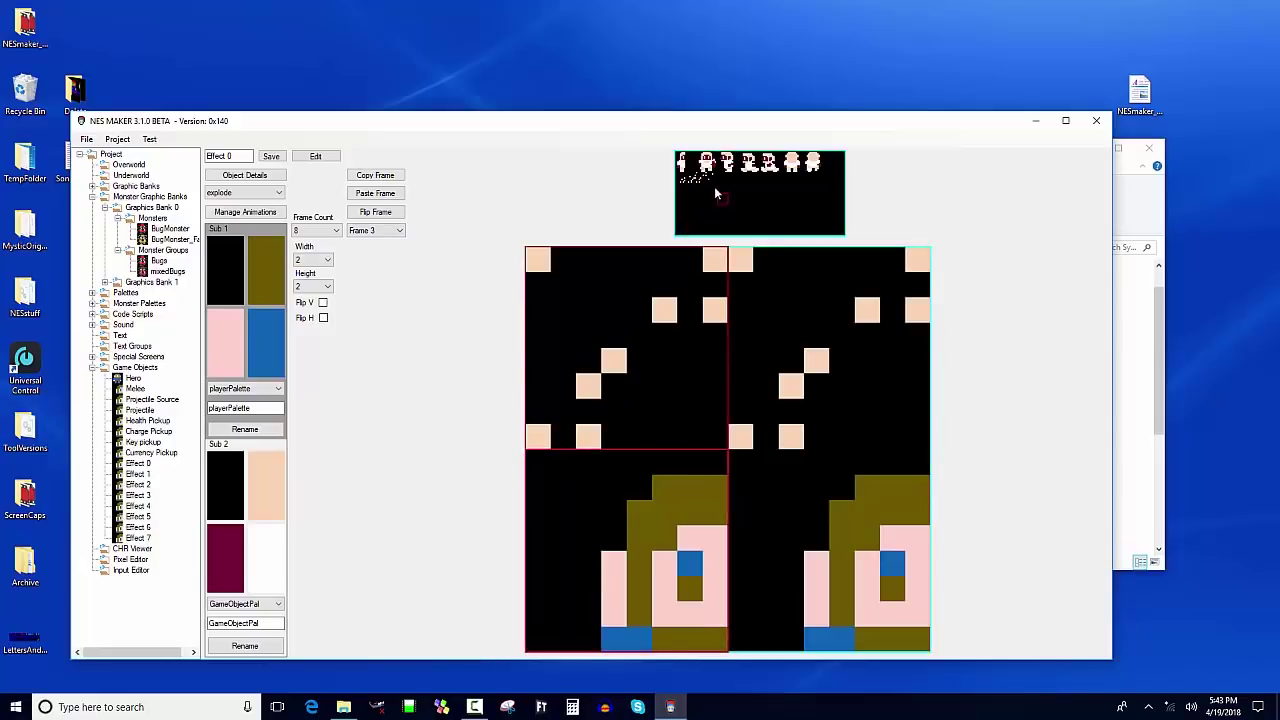
pyautogui.click(323, 317)
# Step: Complete the lower half of frame 3 with the third explosion tile, flipped vertically on the left and both ways on the right
pyautogui.click(570, 495)
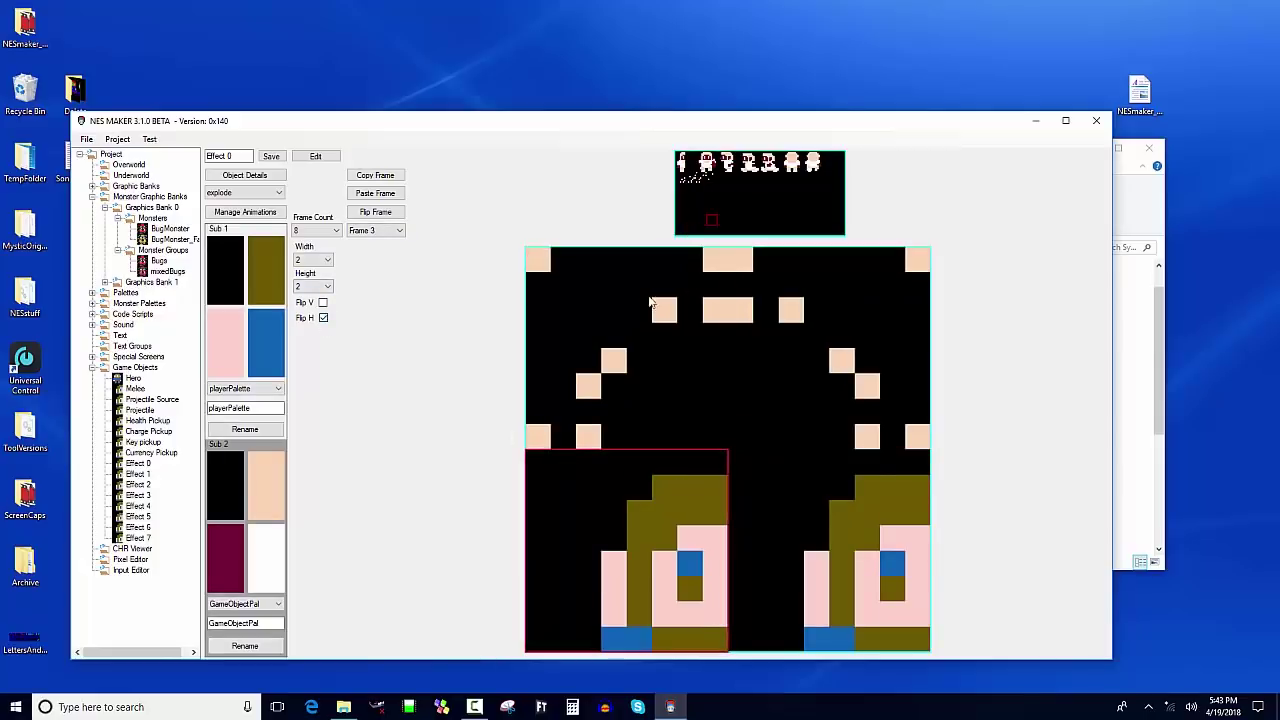
pyautogui.click(680, 229)
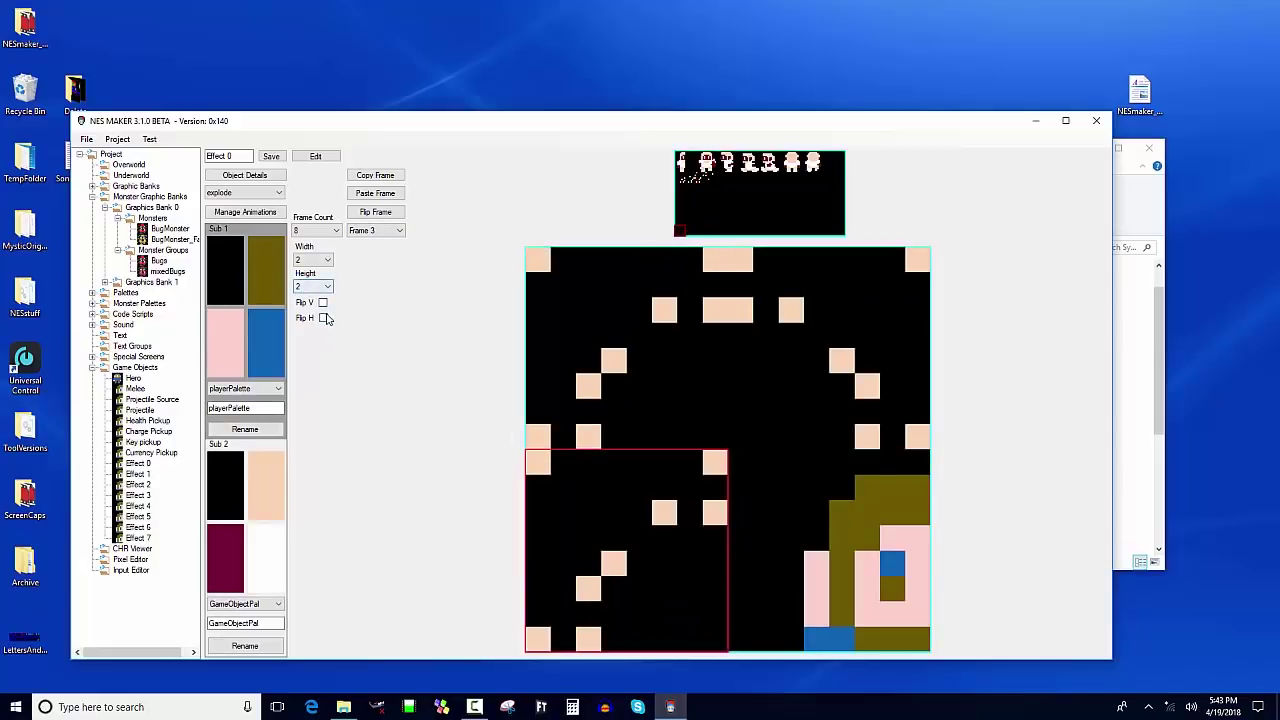
pyautogui.click(322, 302)
pyautogui.click(780, 510)
pyautogui.click(698, 182)
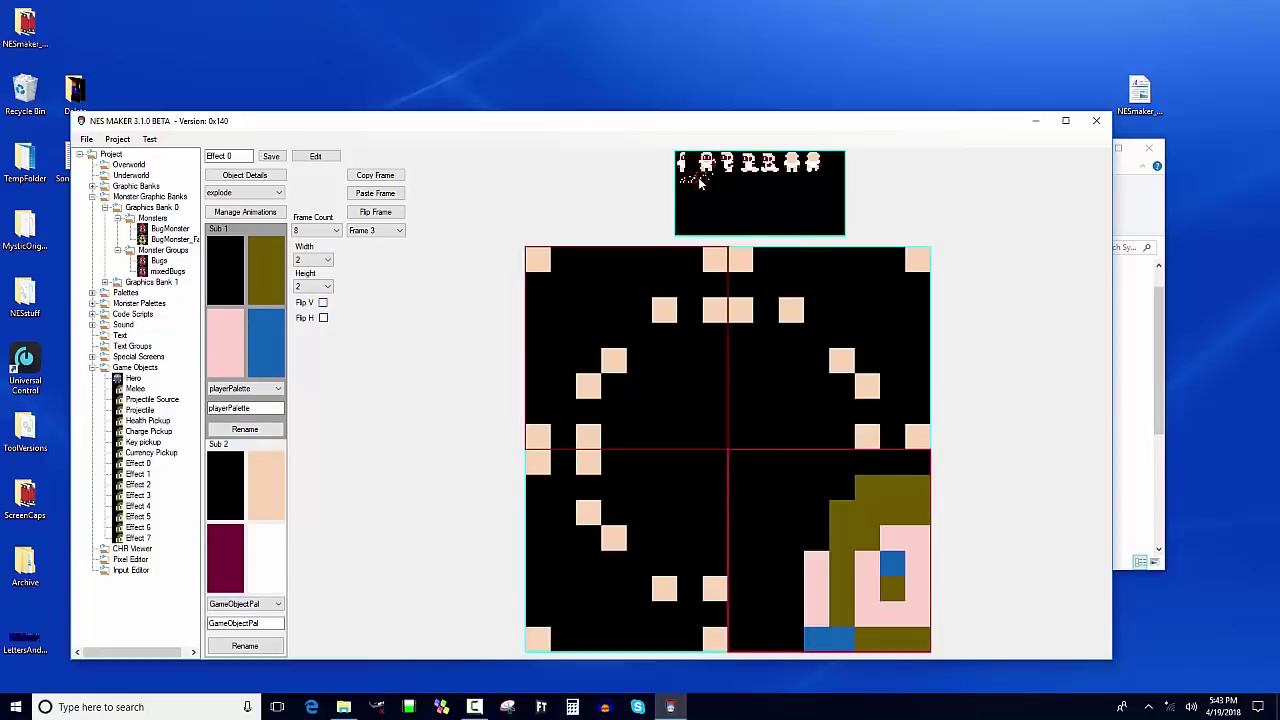
pyautogui.click(322, 302)
pyautogui.click(322, 302)
pyautogui.click(323, 317)
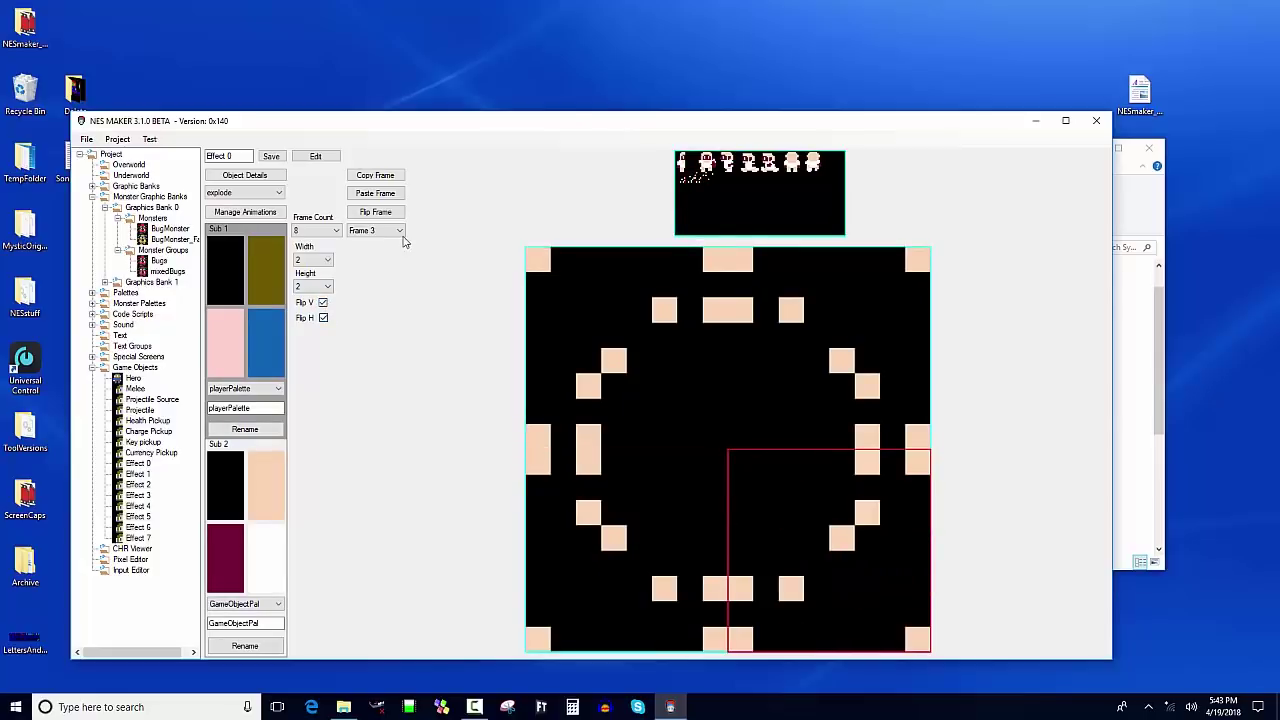
# Step: Fill the upper half of frame 4 with the fourth explosion tile, flipping the right-hand copy horizontally
pyautogui.click(400, 230)
pyautogui.click(395, 269)
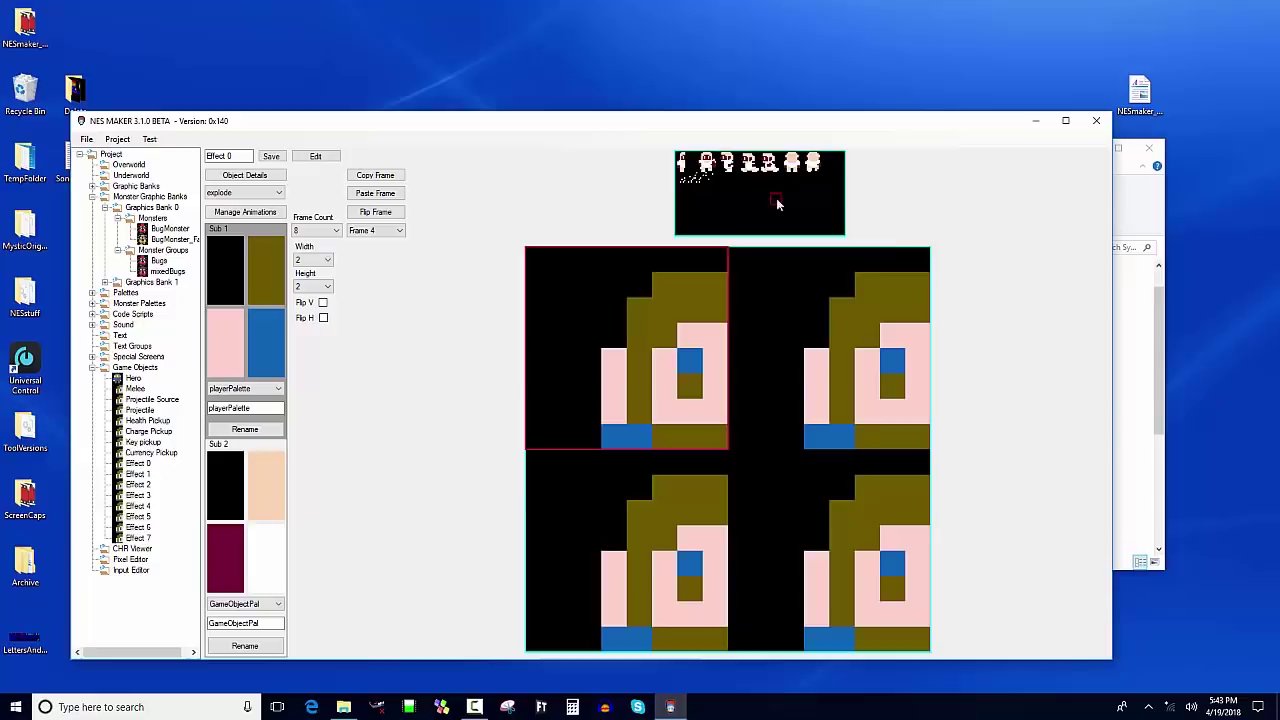
pyautogui.click(714, 180)
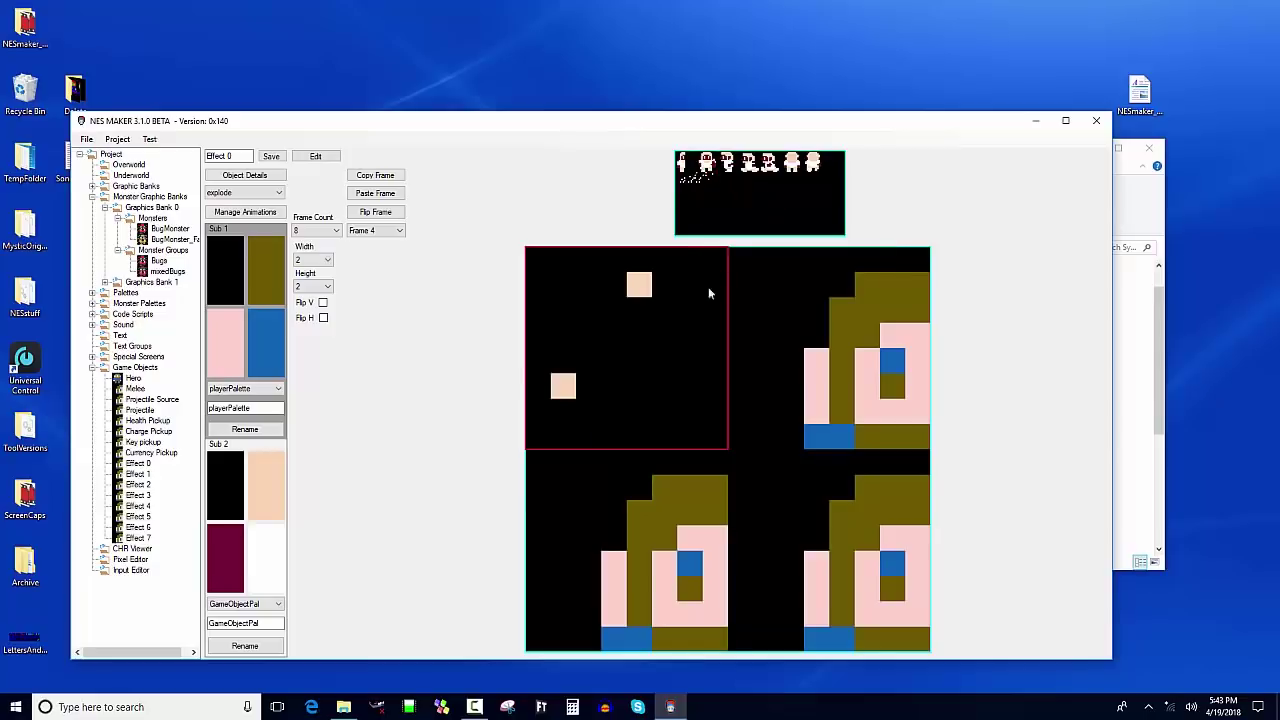
pyautogui.click(647, 347)
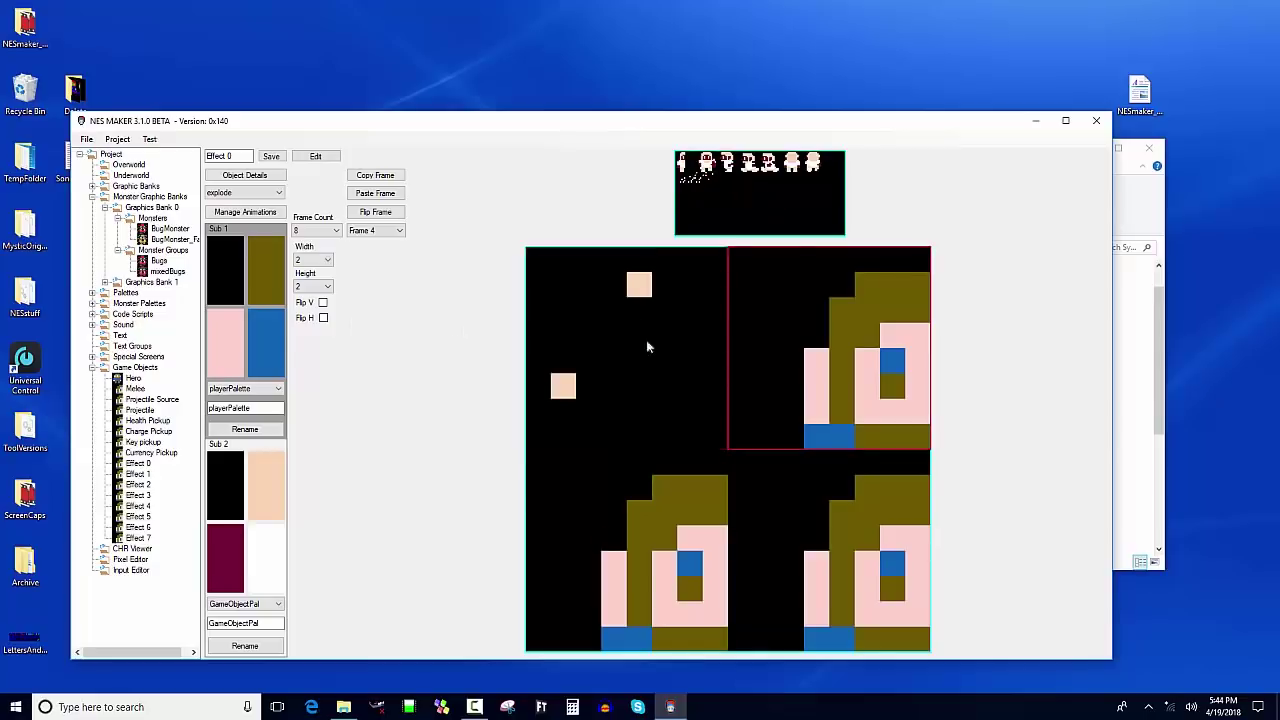
pyautogui.click(322, 318)
pyautogui.click(712, 183)
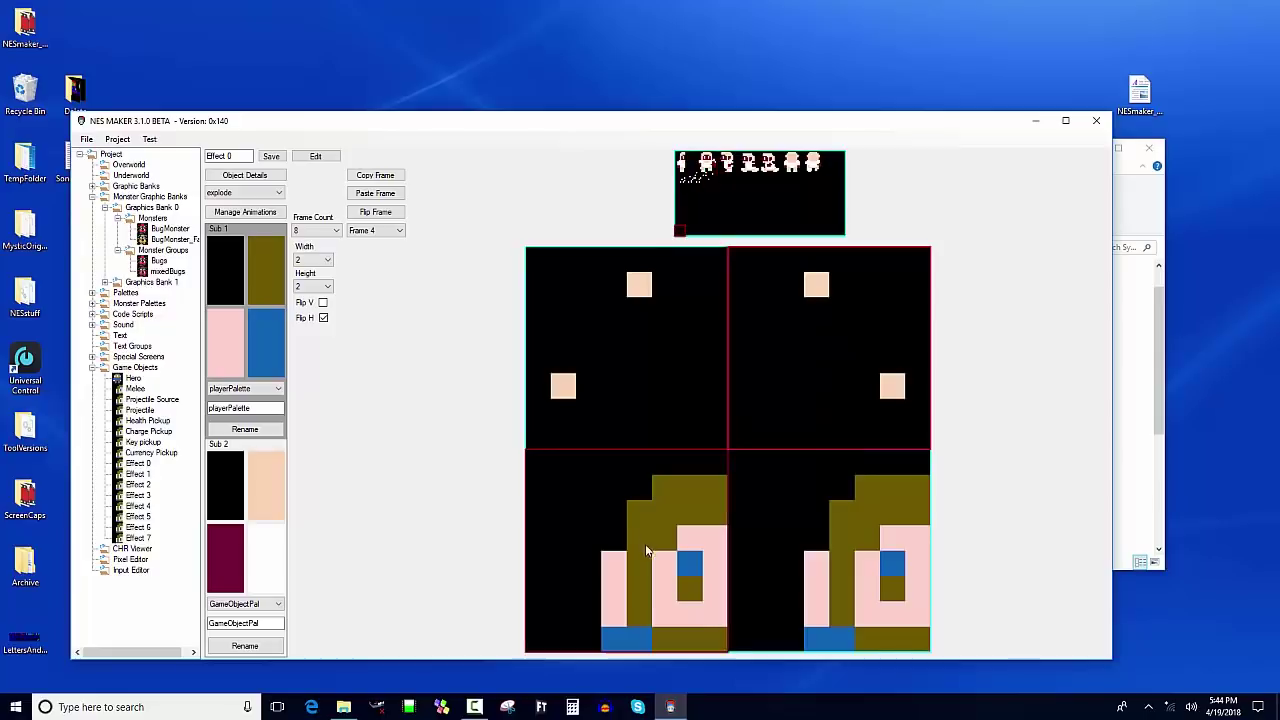
# Step: Complete the lower half of frame 4 with the fourth explosion tile, flipped vertically on the left and both ways on the right
pyautogui.click(625, 550)
pyautogui.click(708, 181)
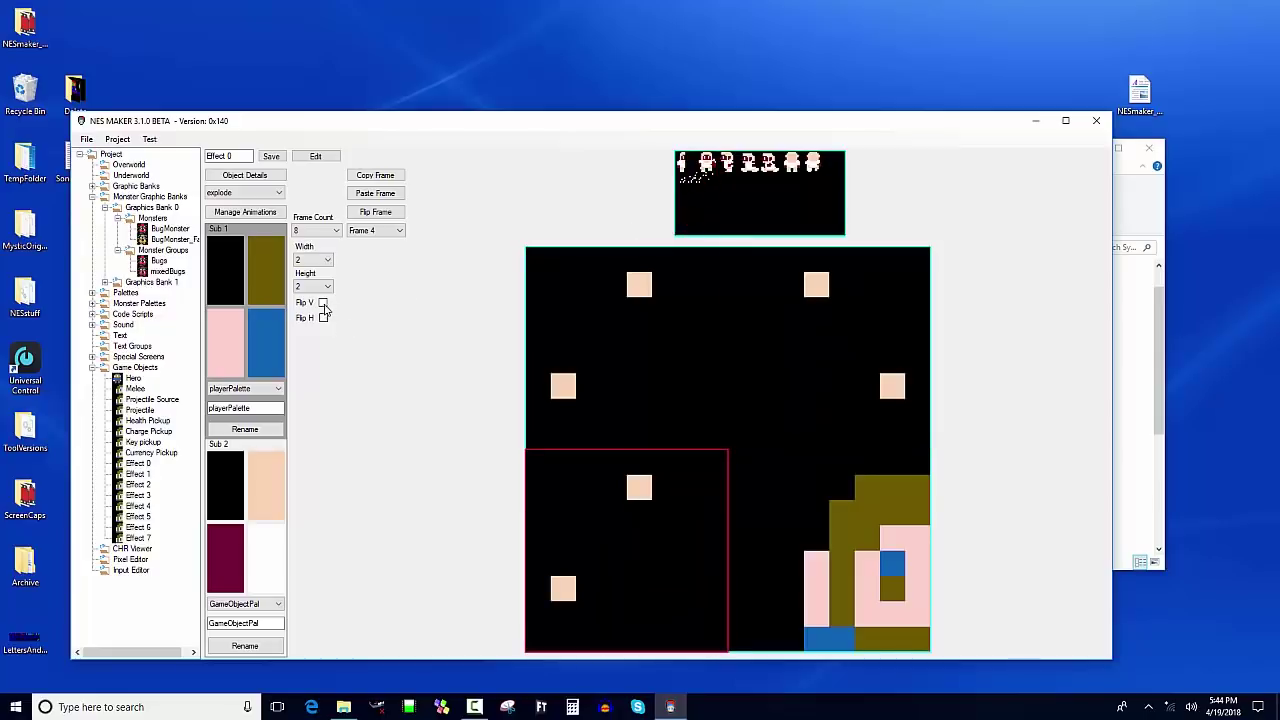
pyautogui.click(322, 302)
pyautogui.click(712, 572)
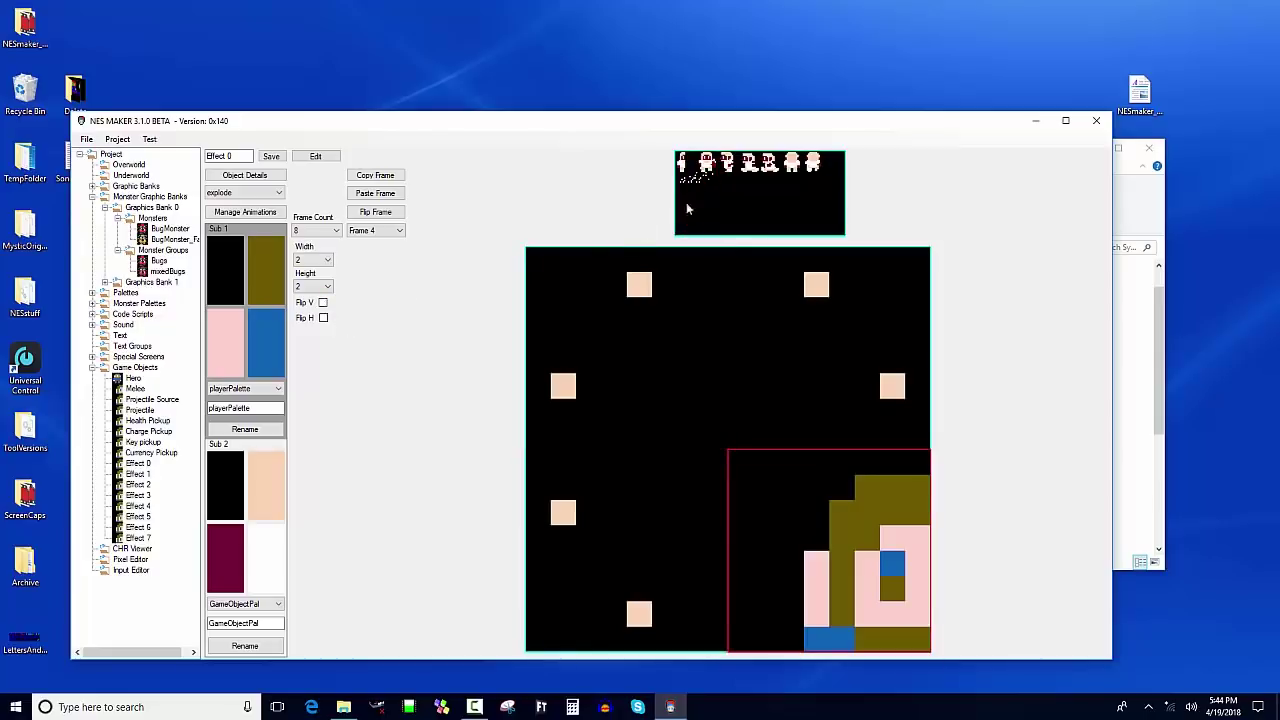
pyautogui.click(712, 183)
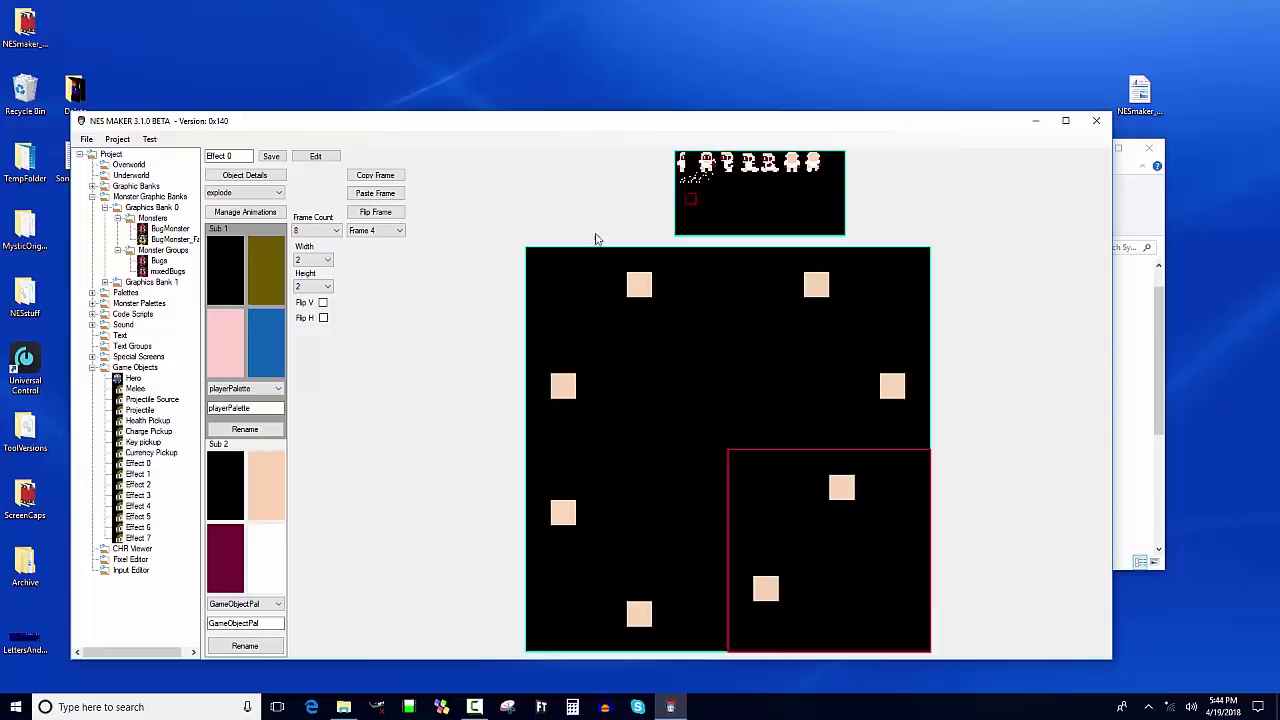
pyautogui.click(322, 302)
pyautogui.click(323, 317)
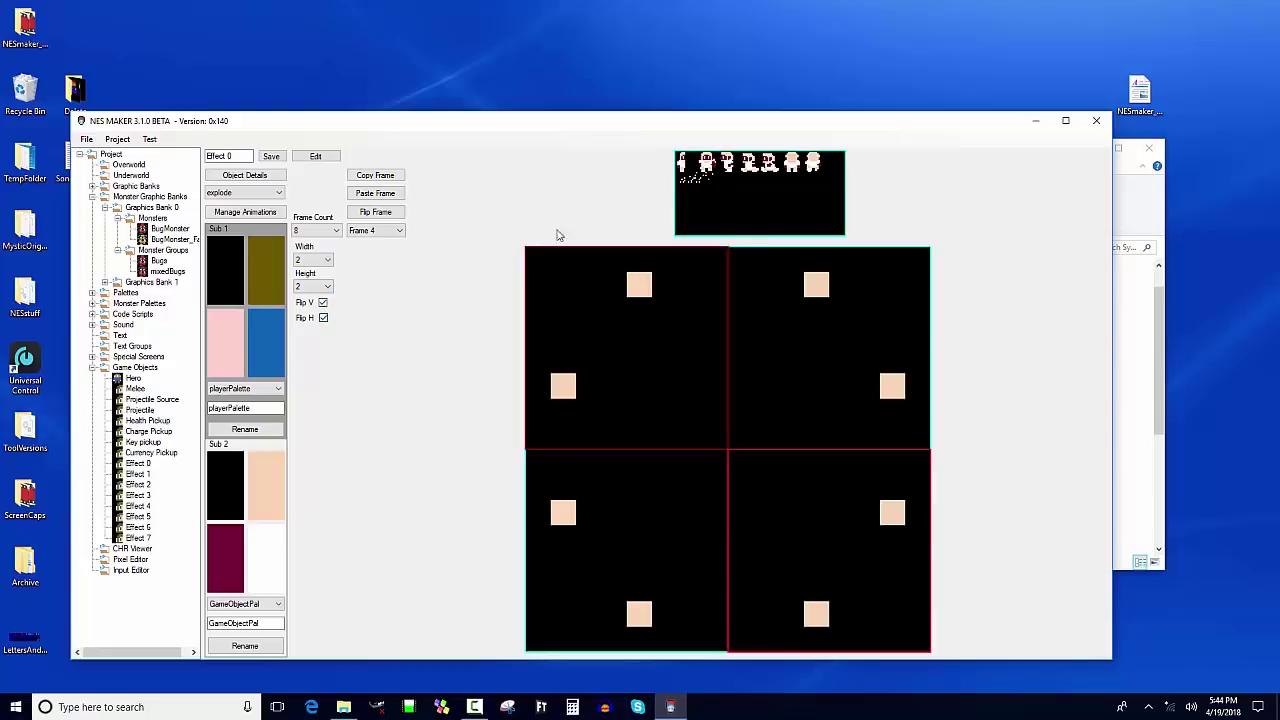
# Step: Fill all four cells of the explode animation's frame 5 with a blank tile
pyautogui.click(378, 232)
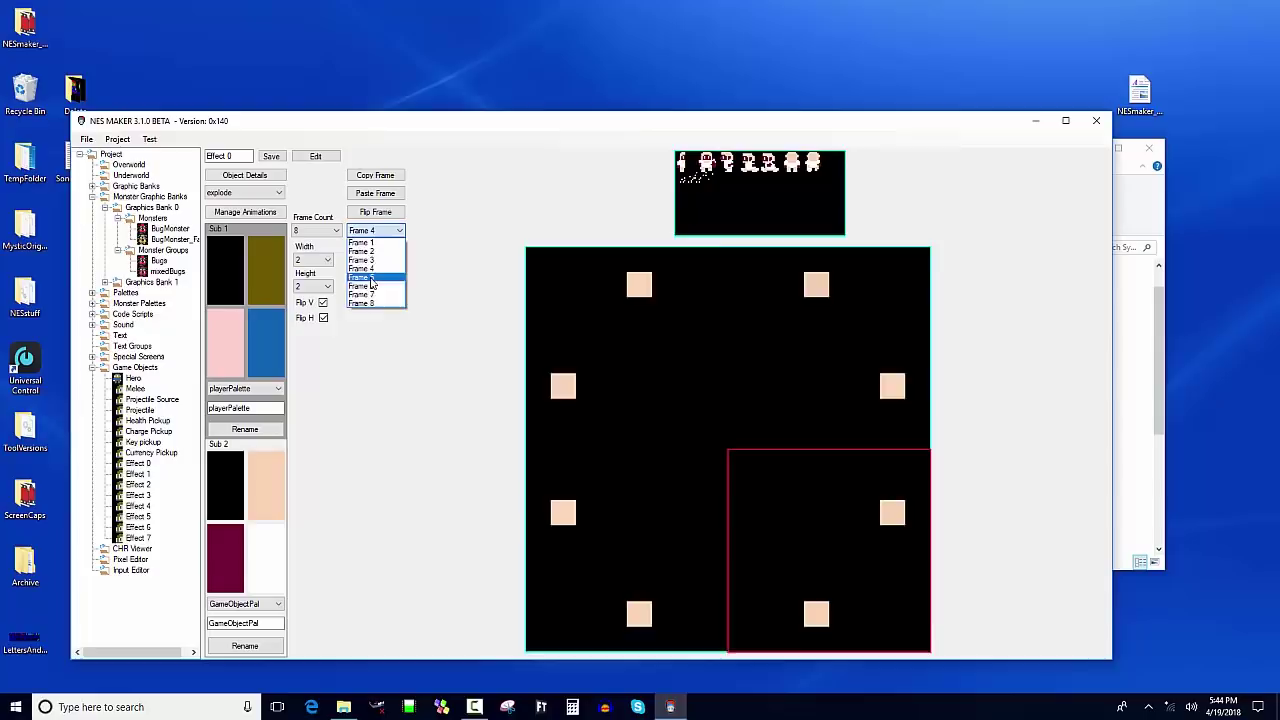
pyautogui.click(368, 277)
pyautogui.click(692, 162)
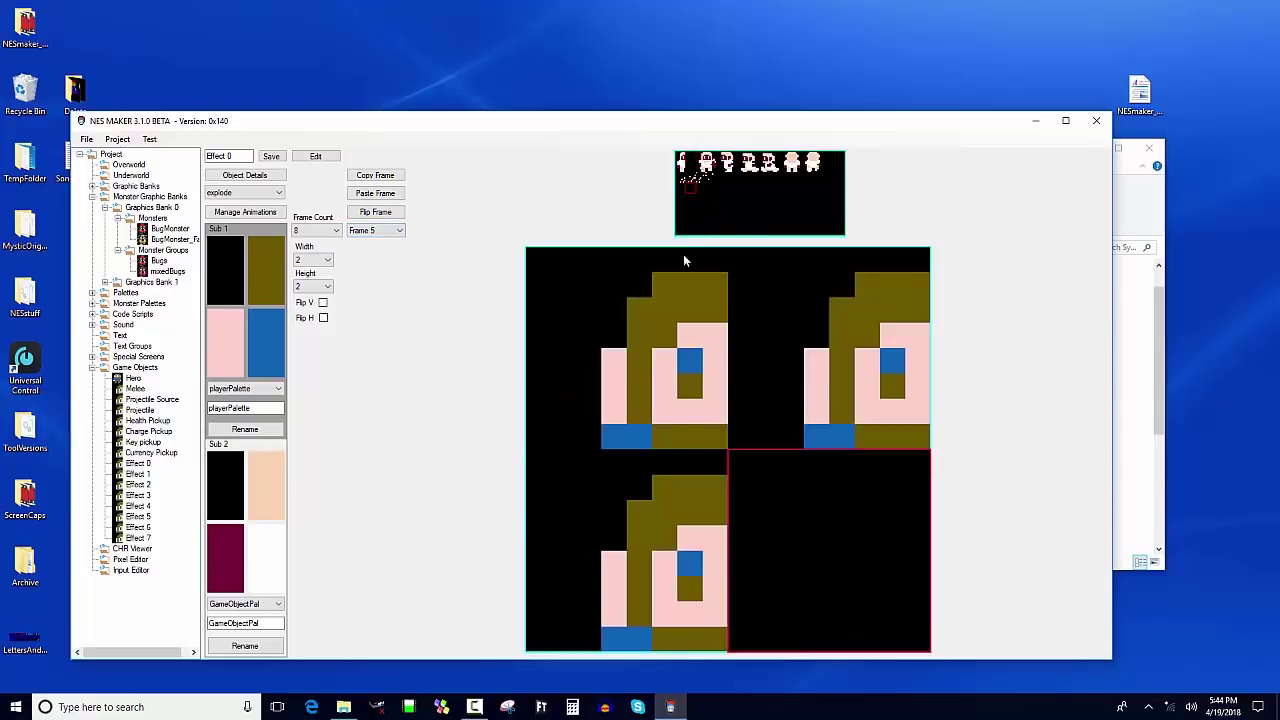
pyautogui.click(651, 463)
pyautogui.click(692, 160)
pyautogui.click(686, 252)
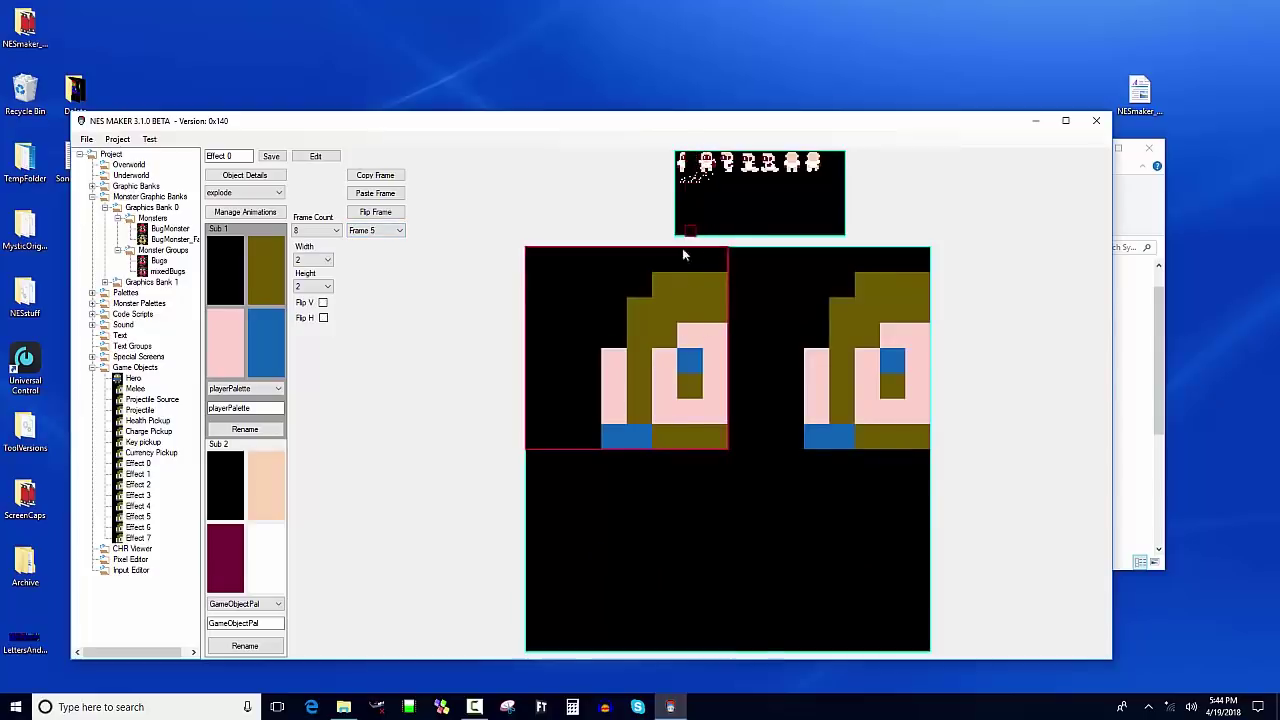
pyautogui.click(688, 160)
pyautogui.click(745, 262)
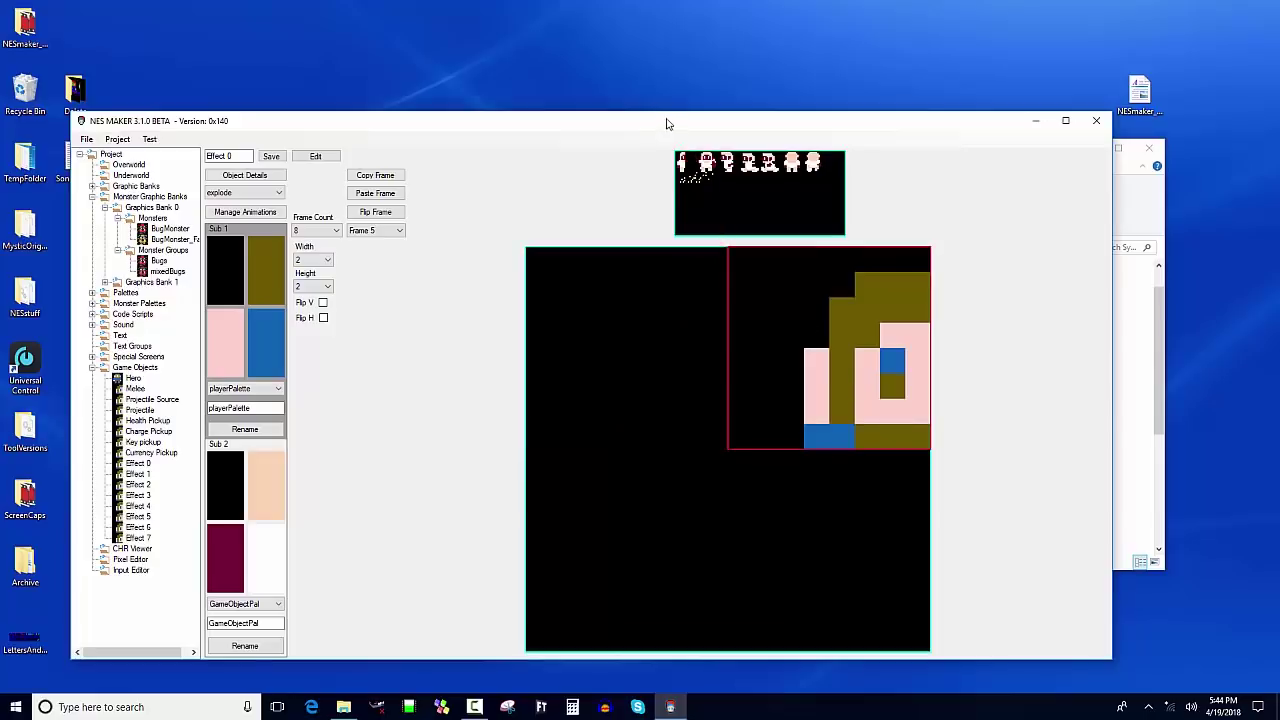
pyautogui.click(690, 162)
# Step: Copy the blank frame 5 and paste it into frames 6, 7 and 8 of the explode animation
pyautogui.click(385, 178)
pyautogui.click(398, 230)
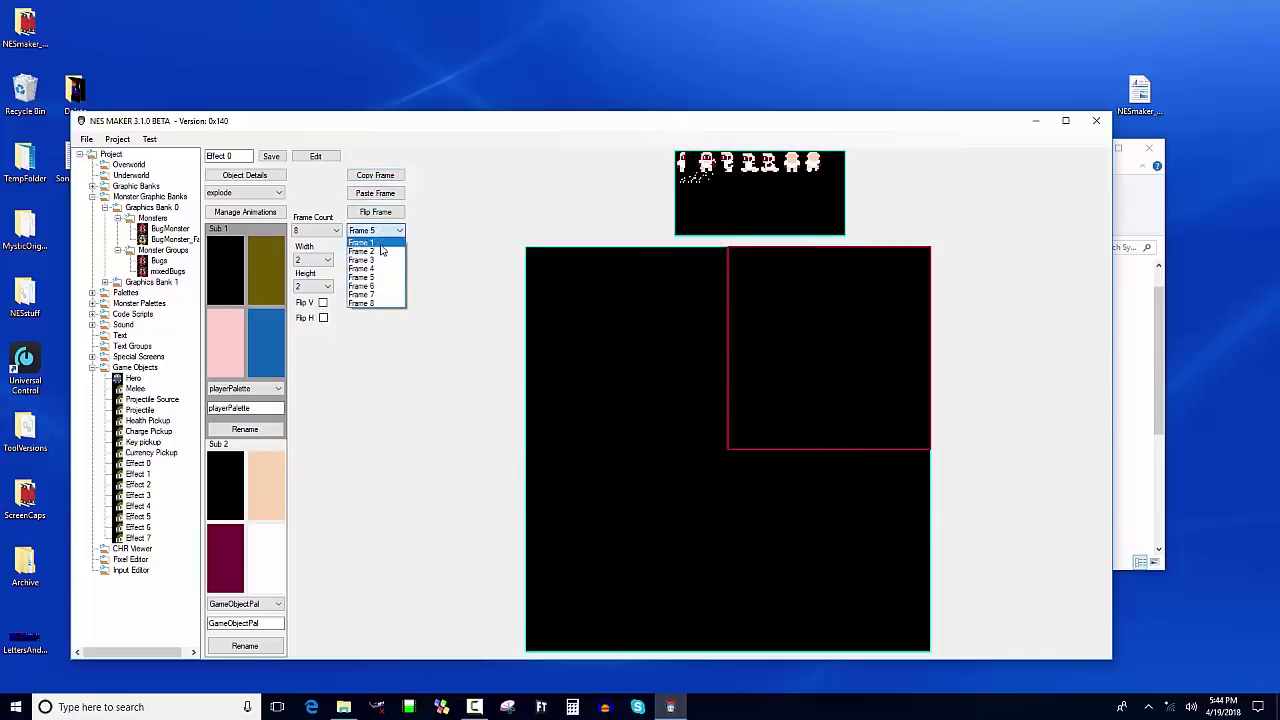
pyautogui.click(386, 290)
pyautogui.click(376, 193)
pyautogui.click(398, 230)
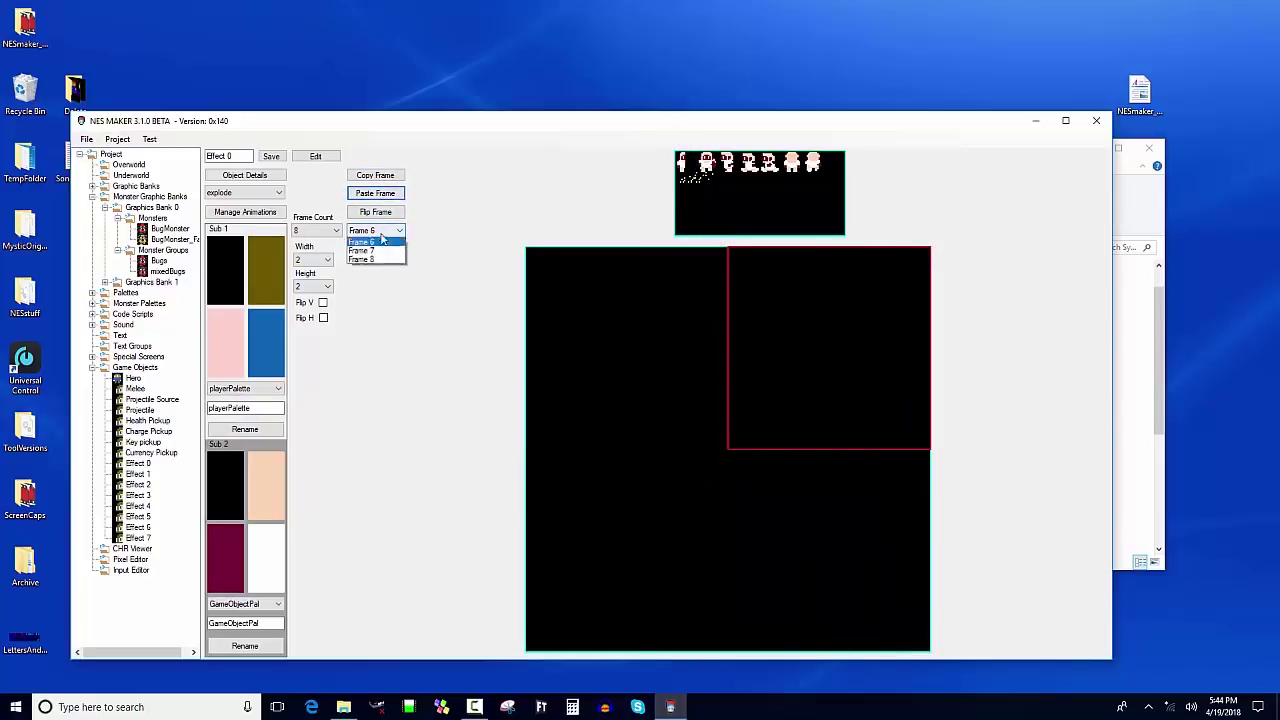
pyautogui.click(382, 300)
pyautogui.click(376, 193)
pyautogui.click(398, 230)
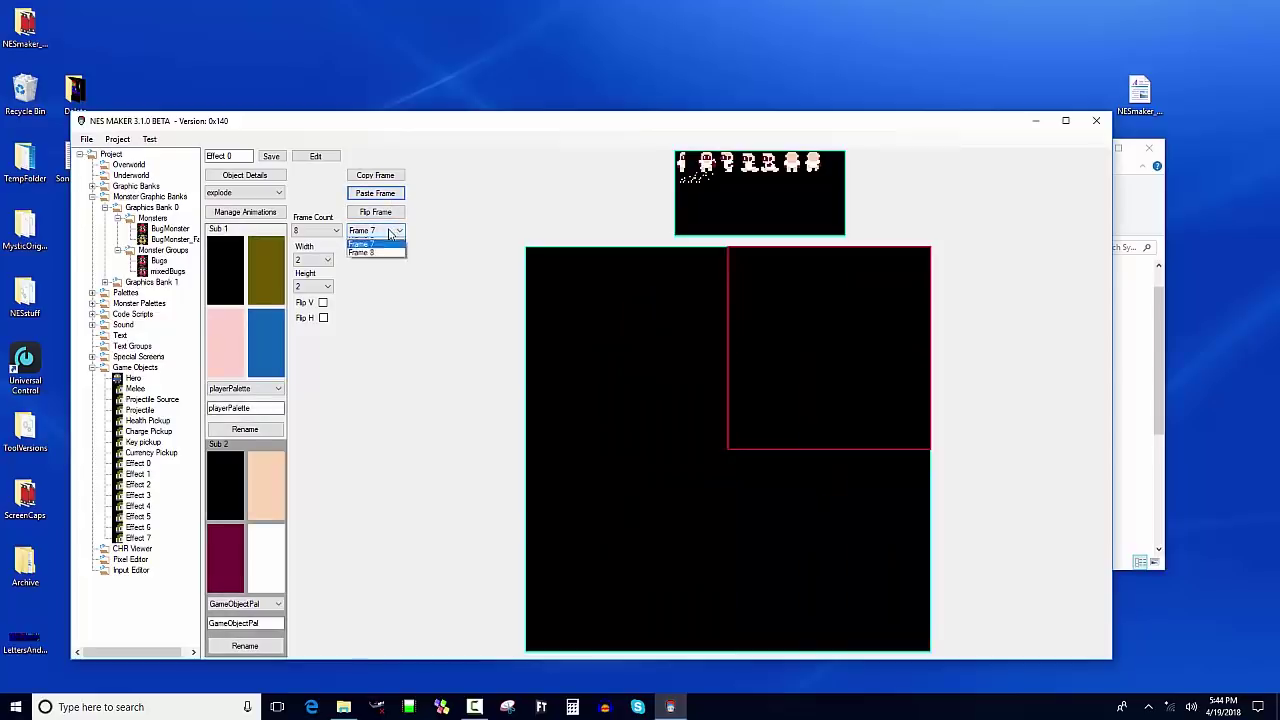
pyautogui.click(382, 303)
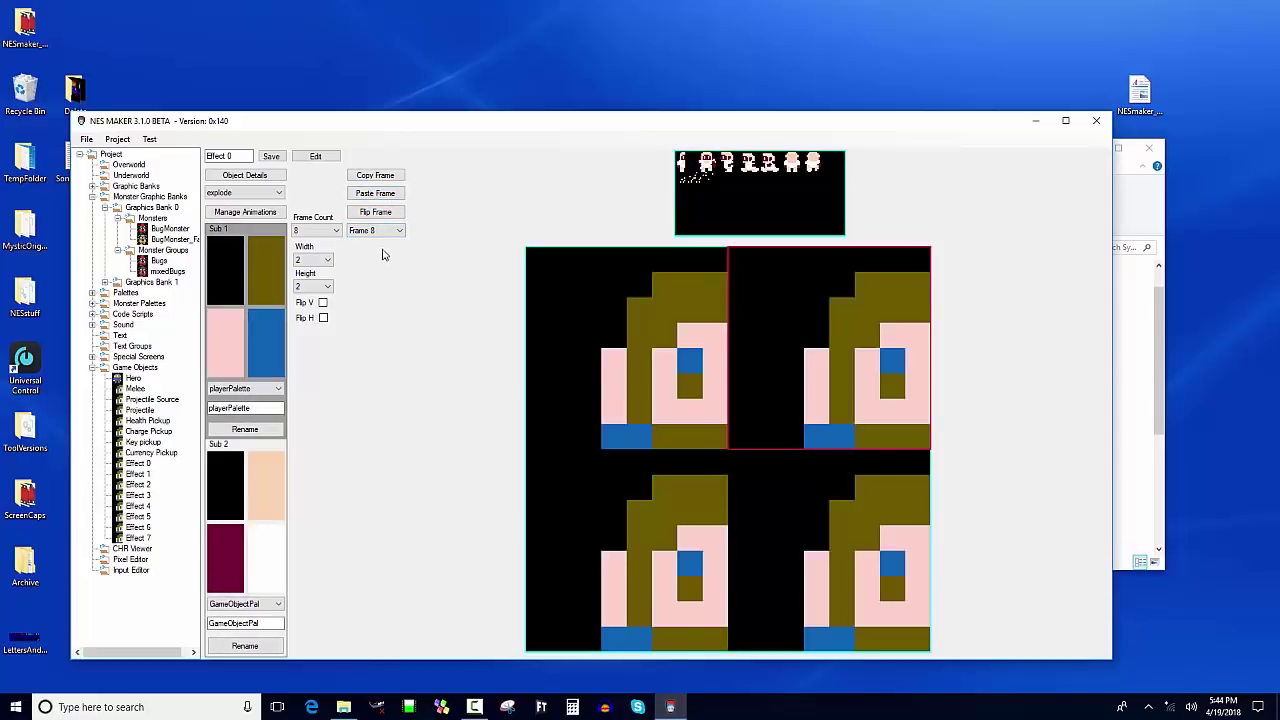
pyautogui.click(387, 196)
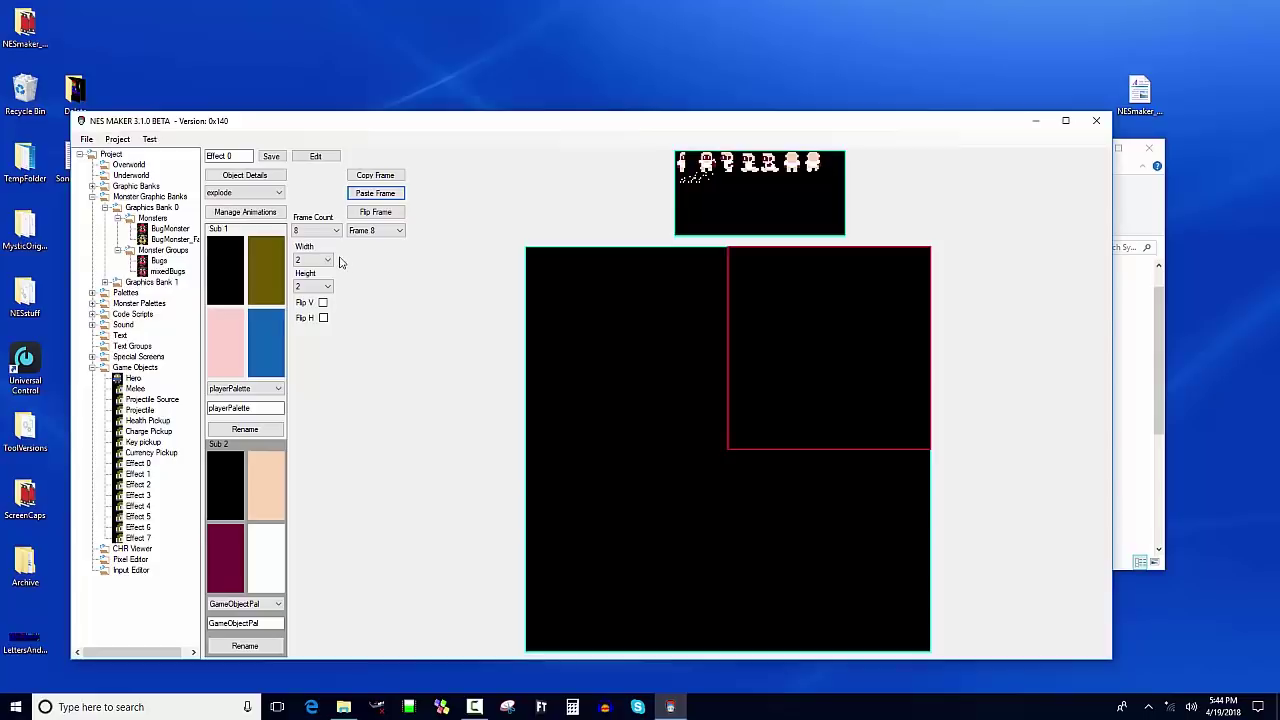
# Step: Add a third animation to Effect 0 and name it absent
pyautogui.click(244, 212)
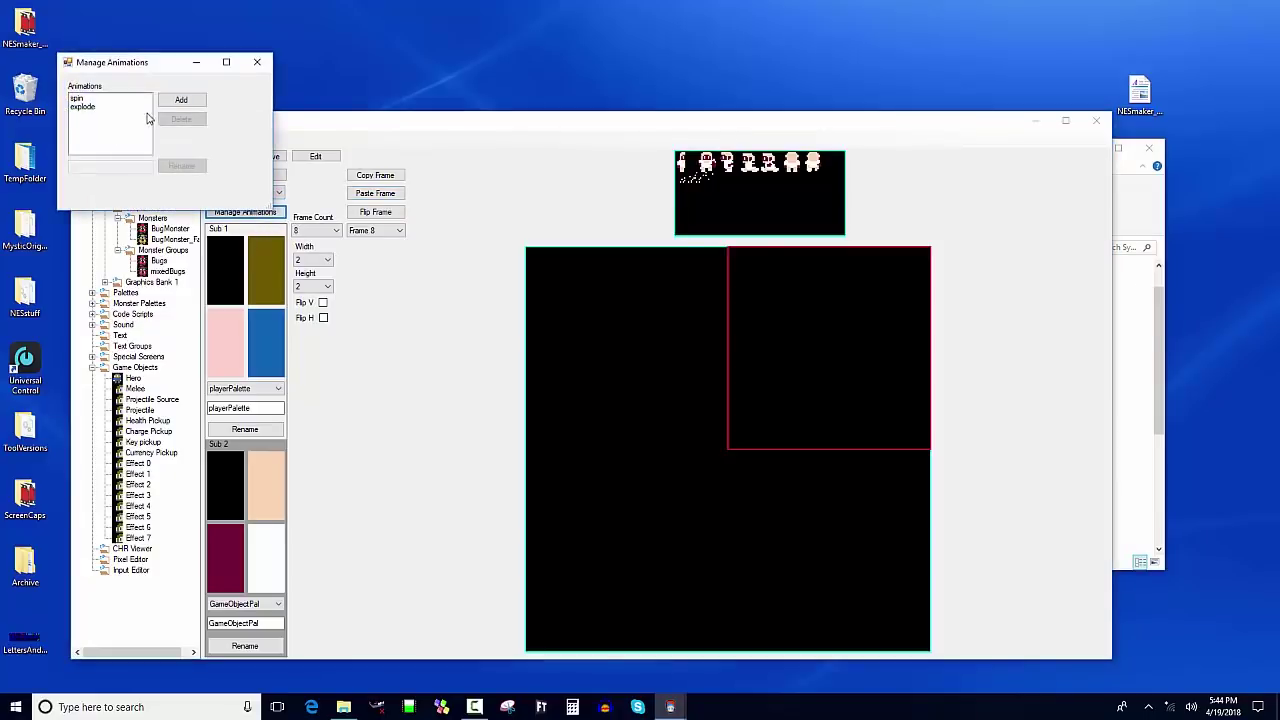
pyautogui.click(181, 100)
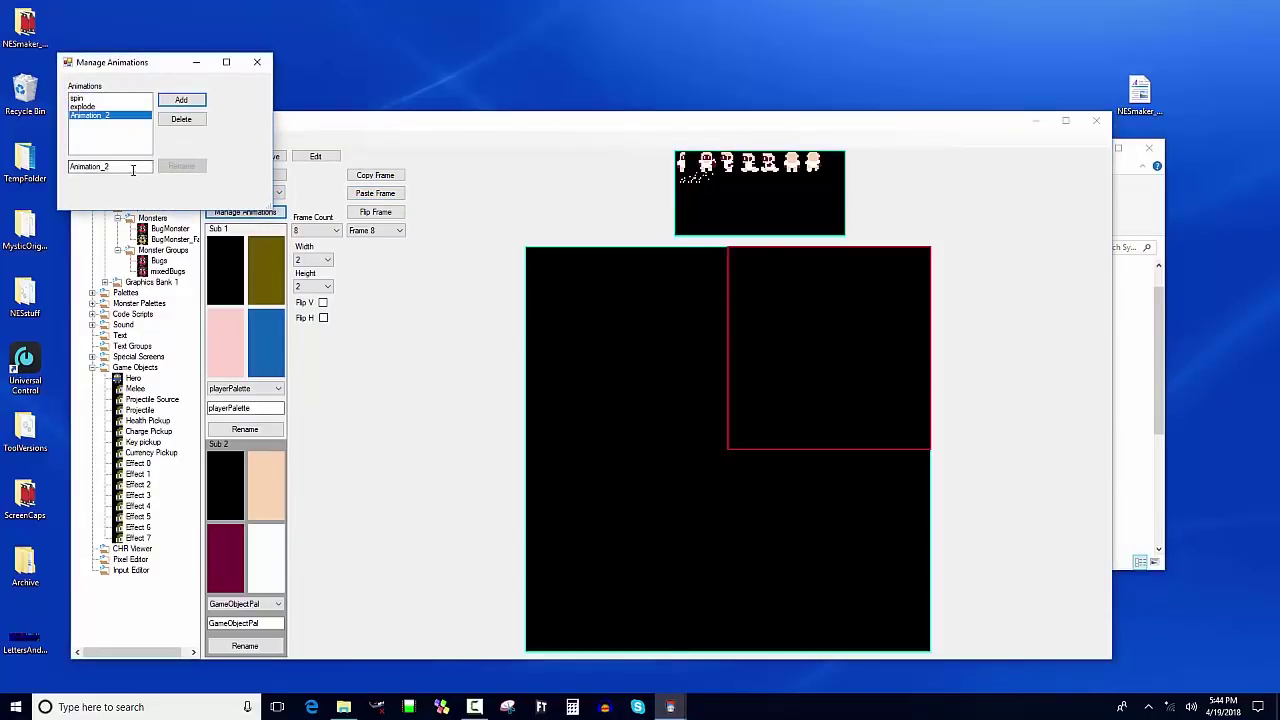
pyautogui.write('absent')
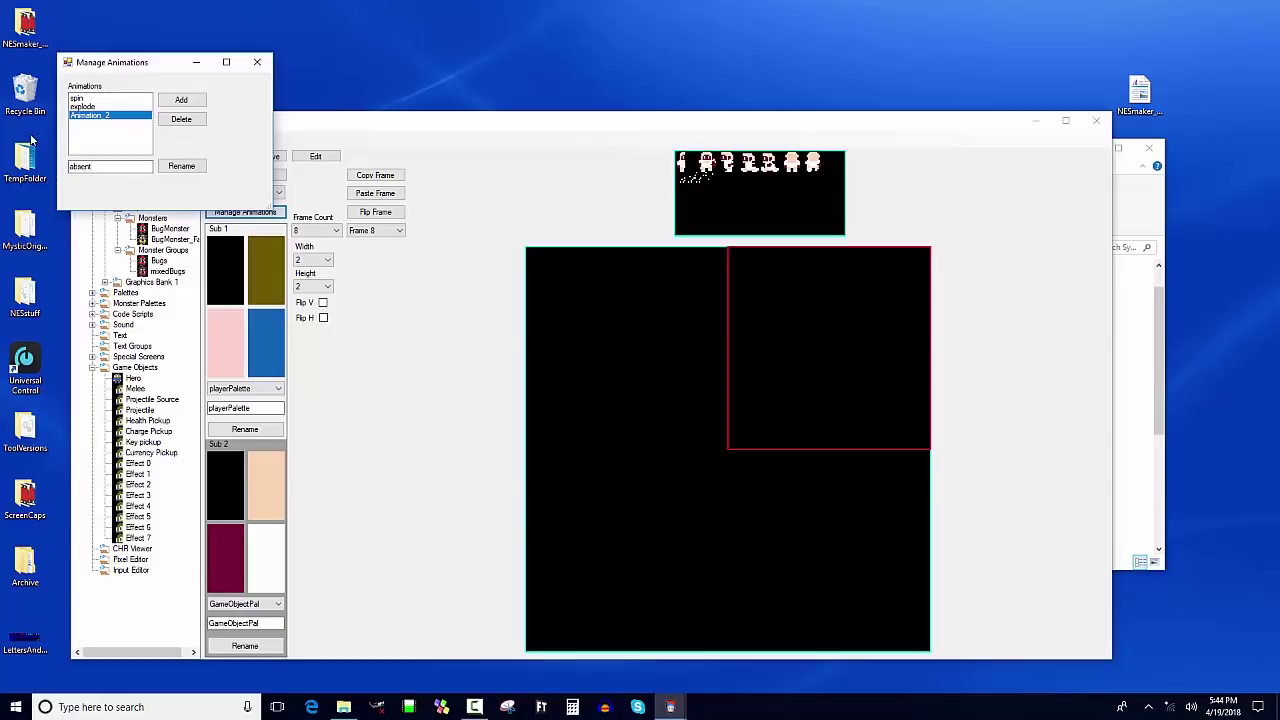
pyautogui.click(193, 164)
pyautogui.click(257, 62)
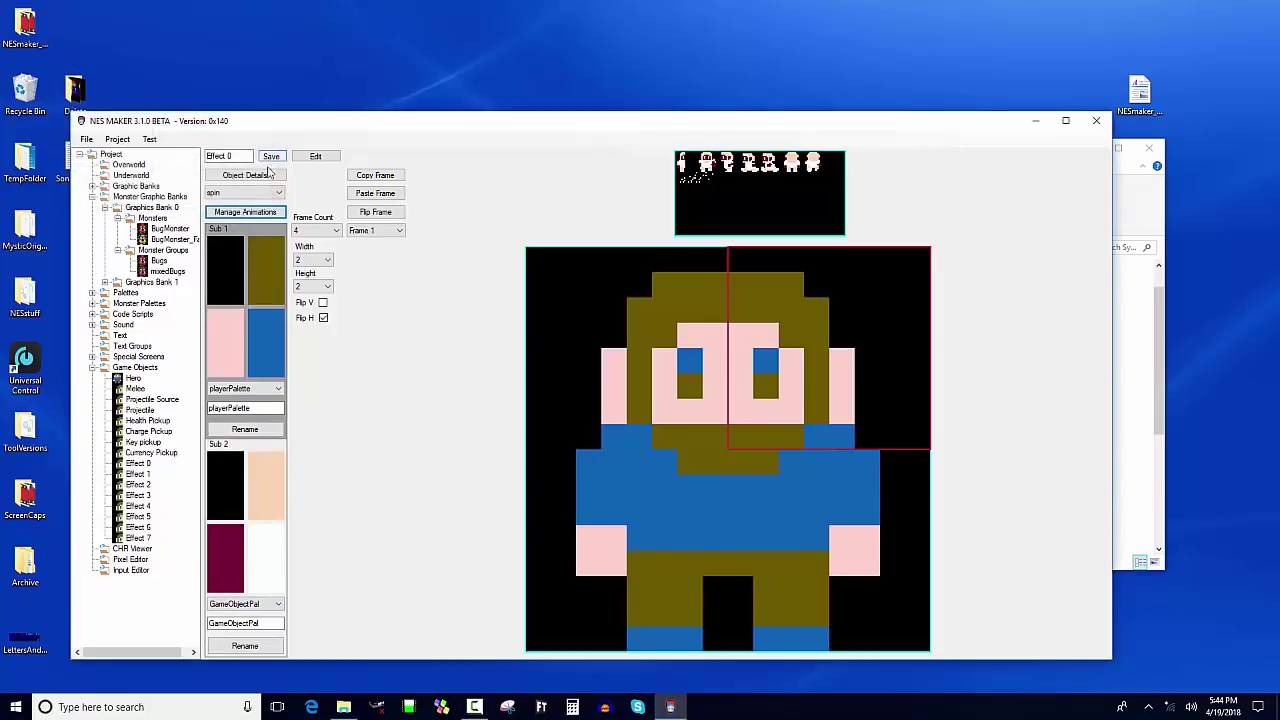
# Step: Paste the blank frame into frame 1 of the absent animation and set its frame count to 4
pyautogui.click(278, 192)
pyautogui.click(240, 217)
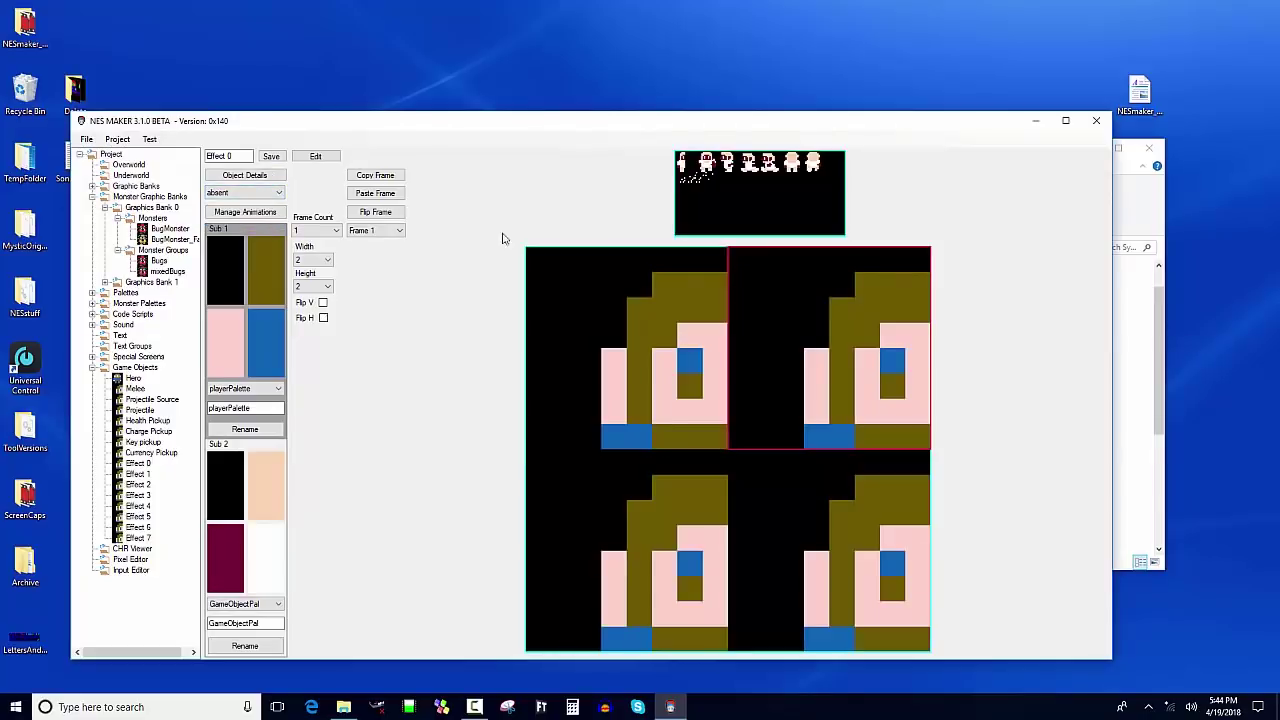
pyautogui.click(378, 194)
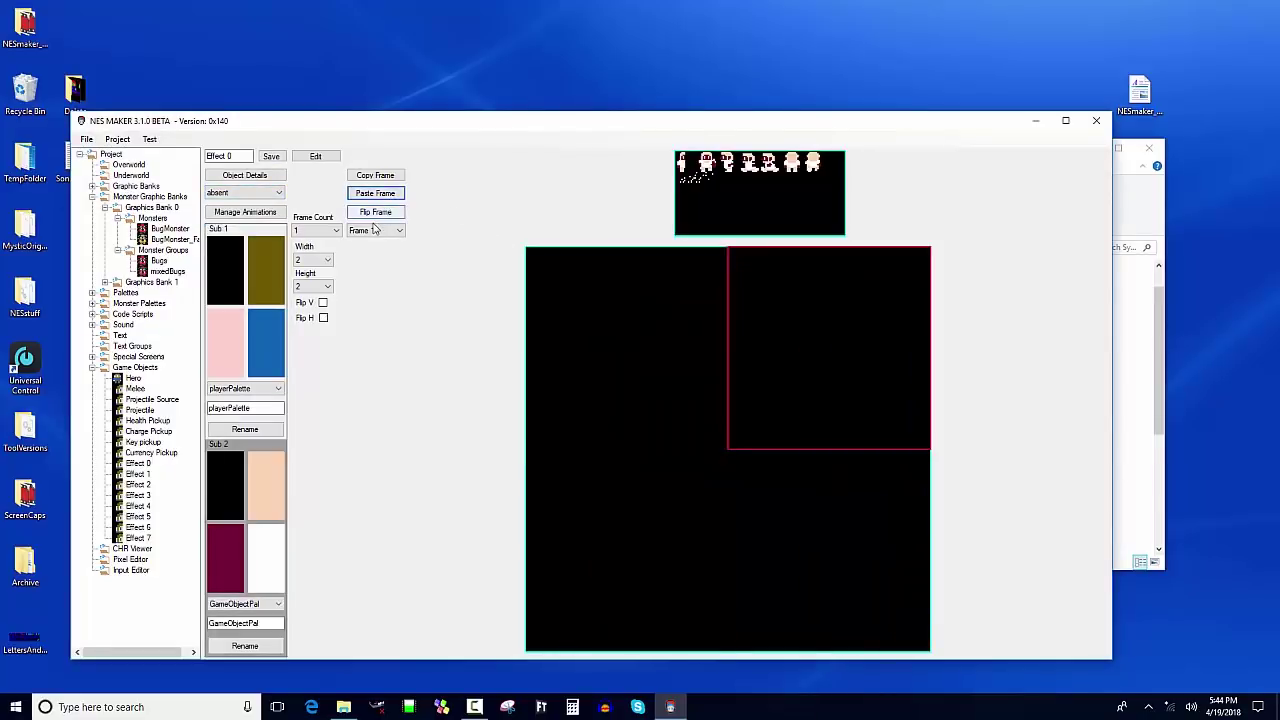
pyautogui.click(368, 231)
pyautogui.click(366, 244)
pyautogui.click(335, 231)
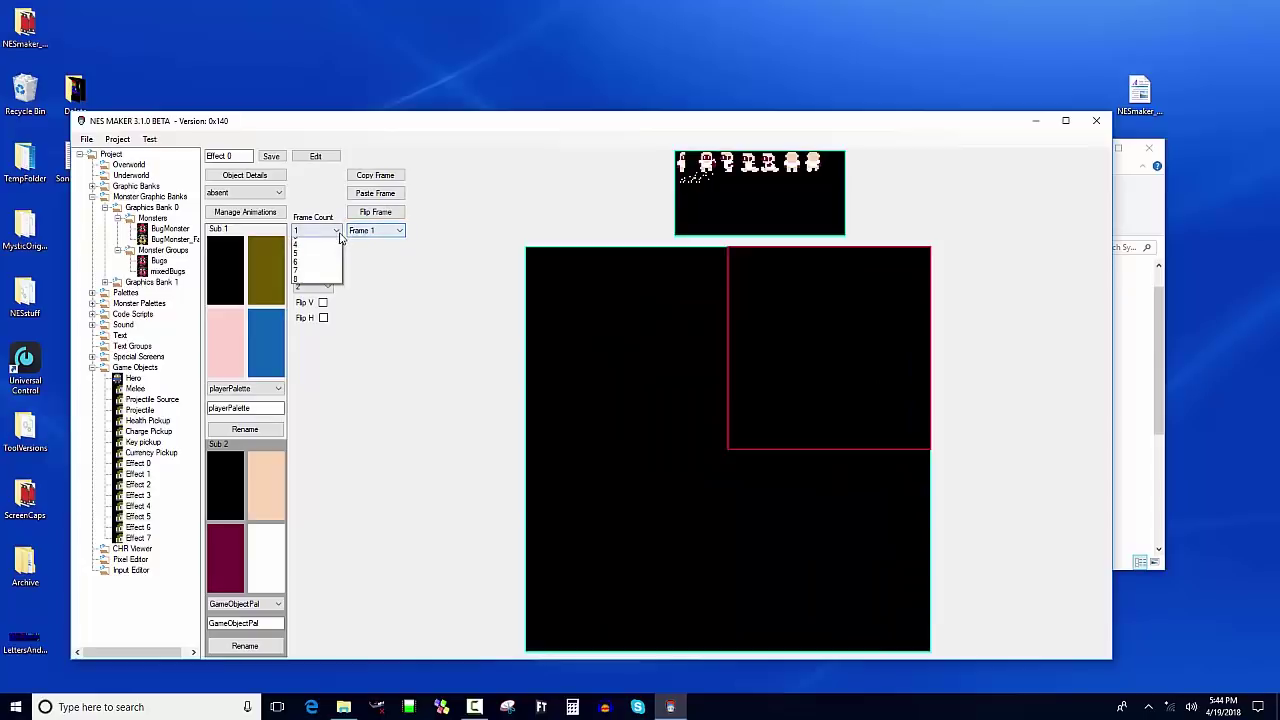
pyautogui.click(326, 267)
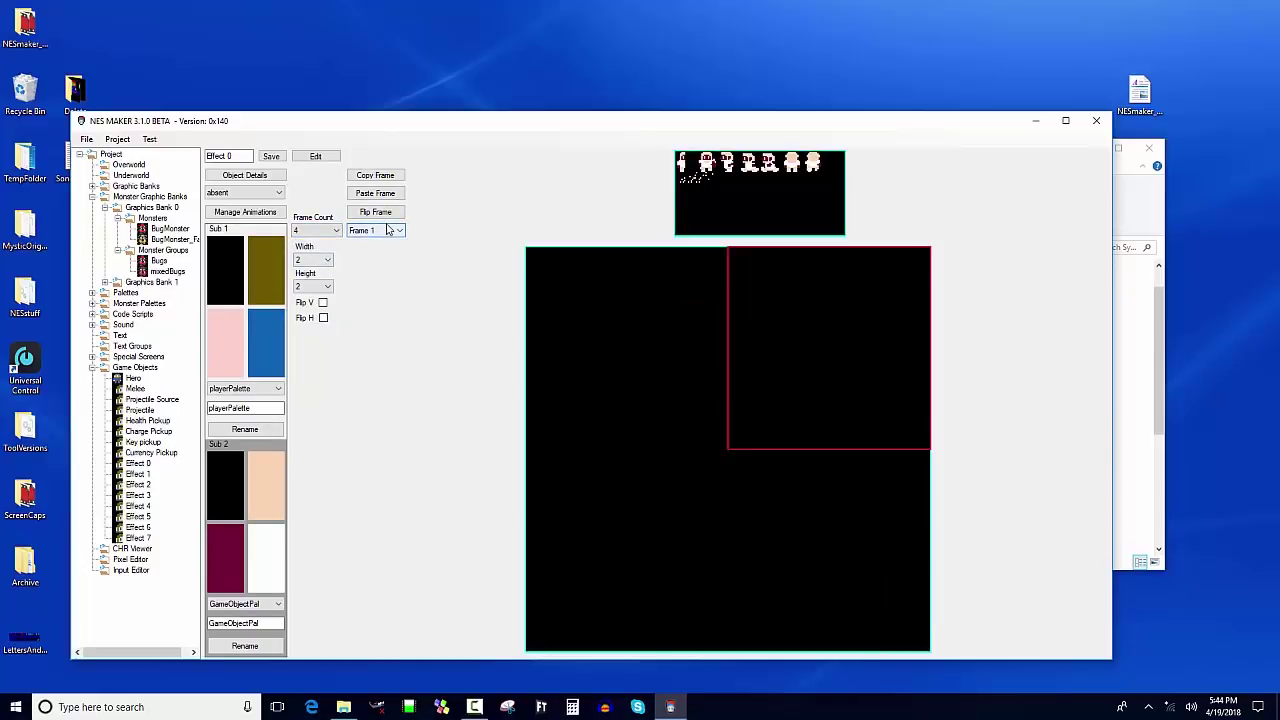
# Step: Paste the blank frame into frames 2, 3 and 4 of the absent animation
pyautogui.click(392, 231)
pyautogui.click(390, 251)
pyautogui.click(378, 197)
pyautogui.click(390, 231)
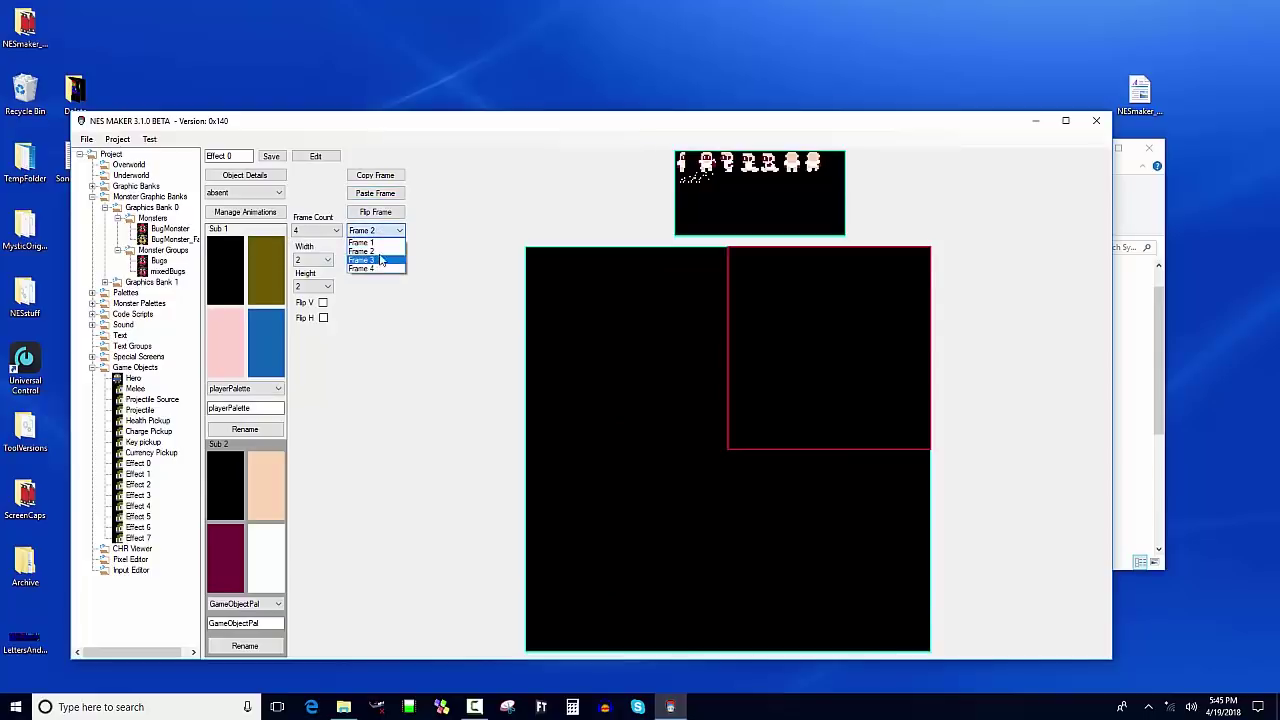
pyautogui.click(385, 259)
pyautogui.click(377, 195)
pyautogui.click(390, 231)
pyautogui.click(385, 267)
pyautogui.click(376, 194)
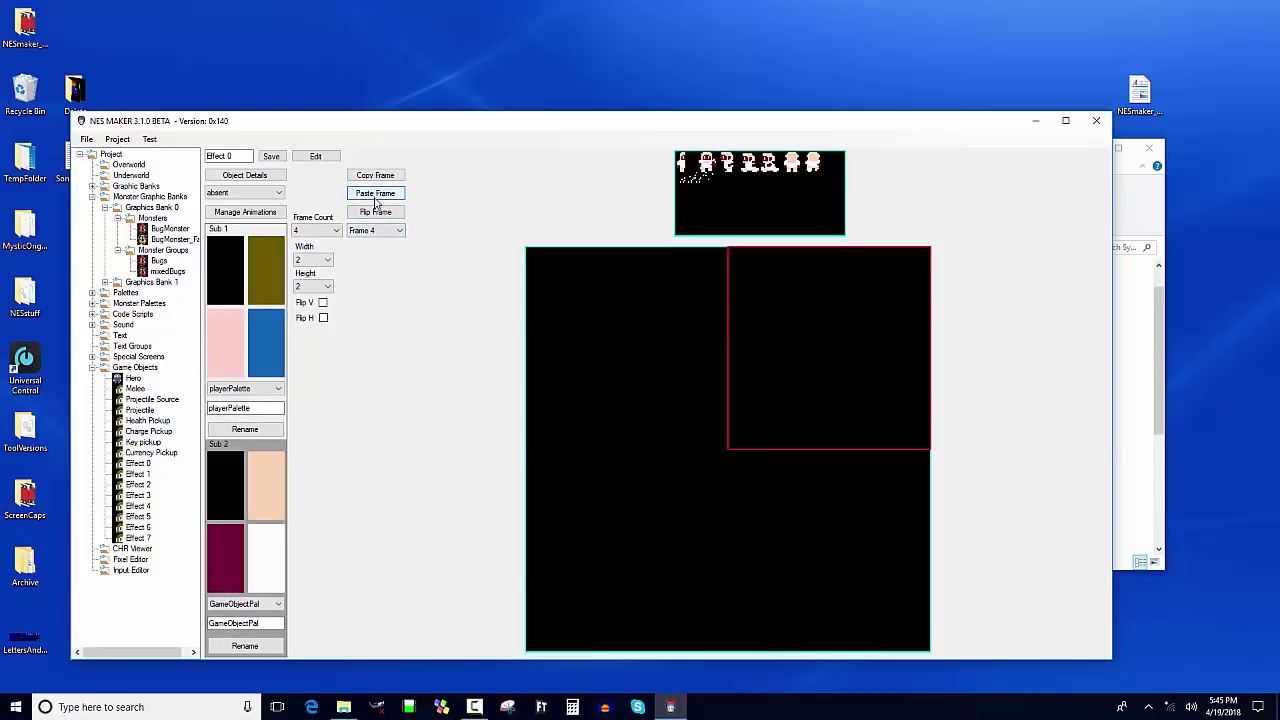
pyautogui.click(672, 255)
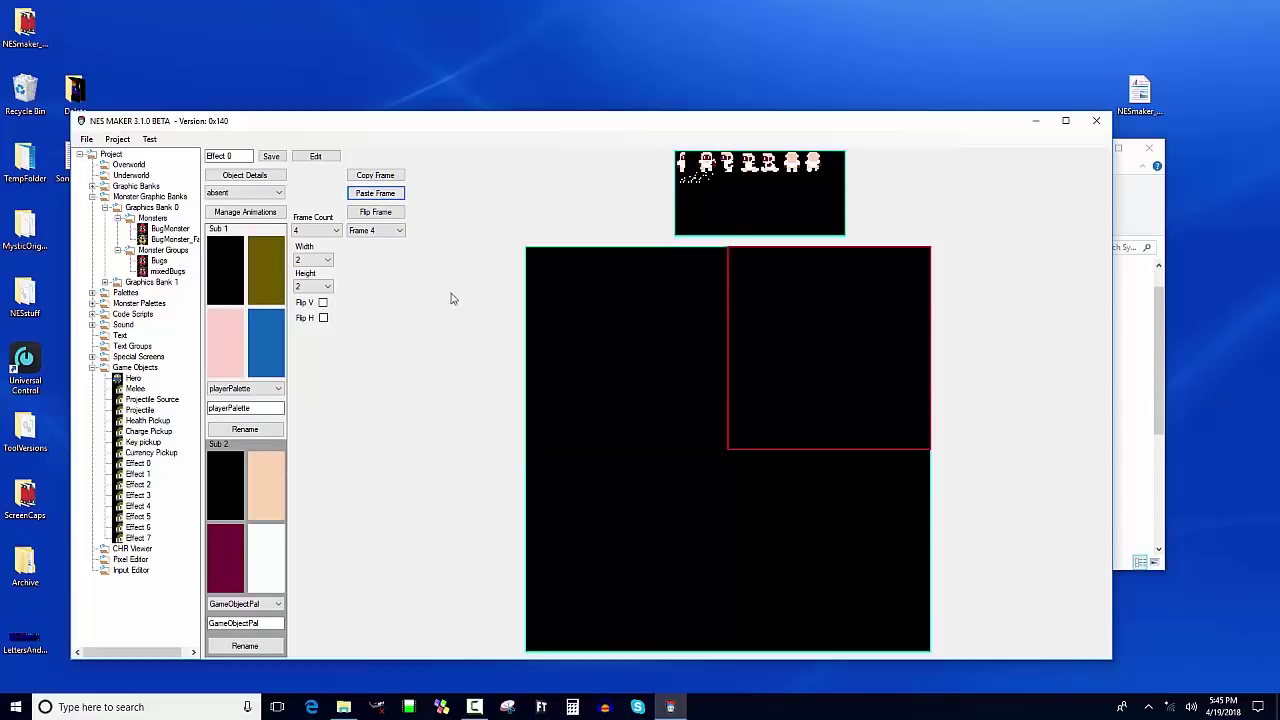
# Step: Review the spin, explode and absent animations of Effect 0 in turn
pyautogui.click(231, 192)
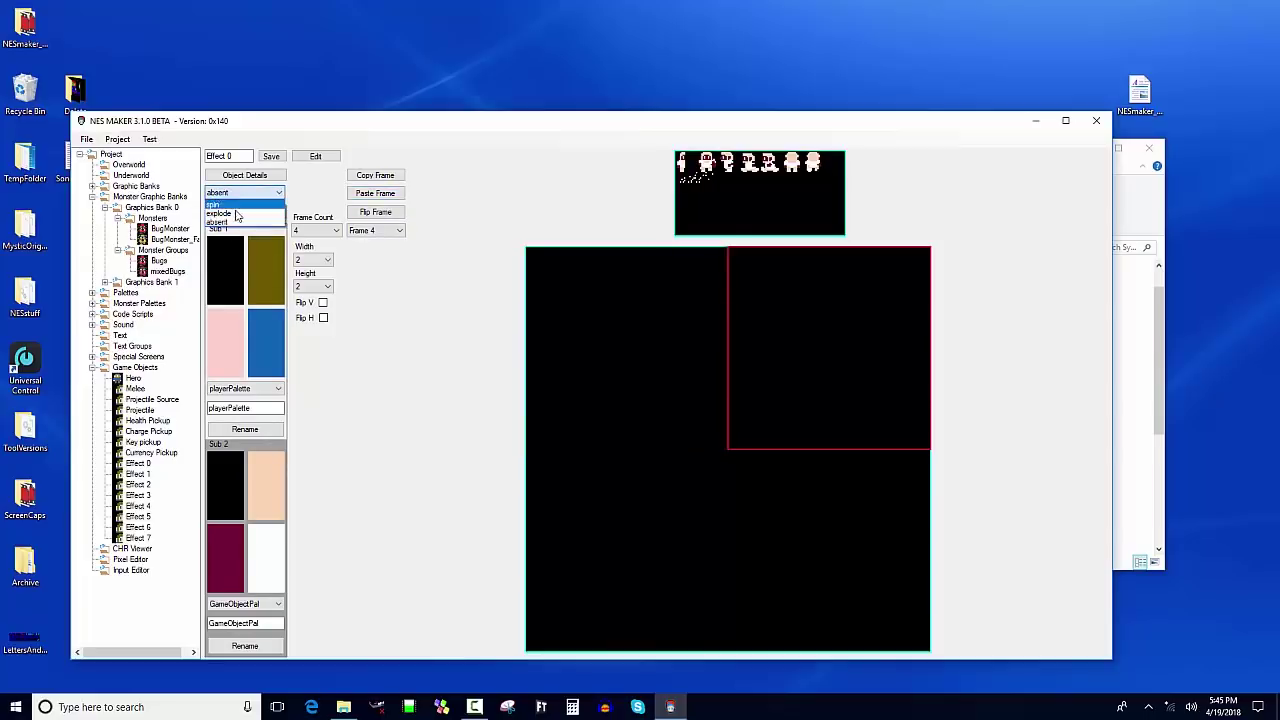
pyautogui.click(247, 204)
pyautogui.click(250, 192)
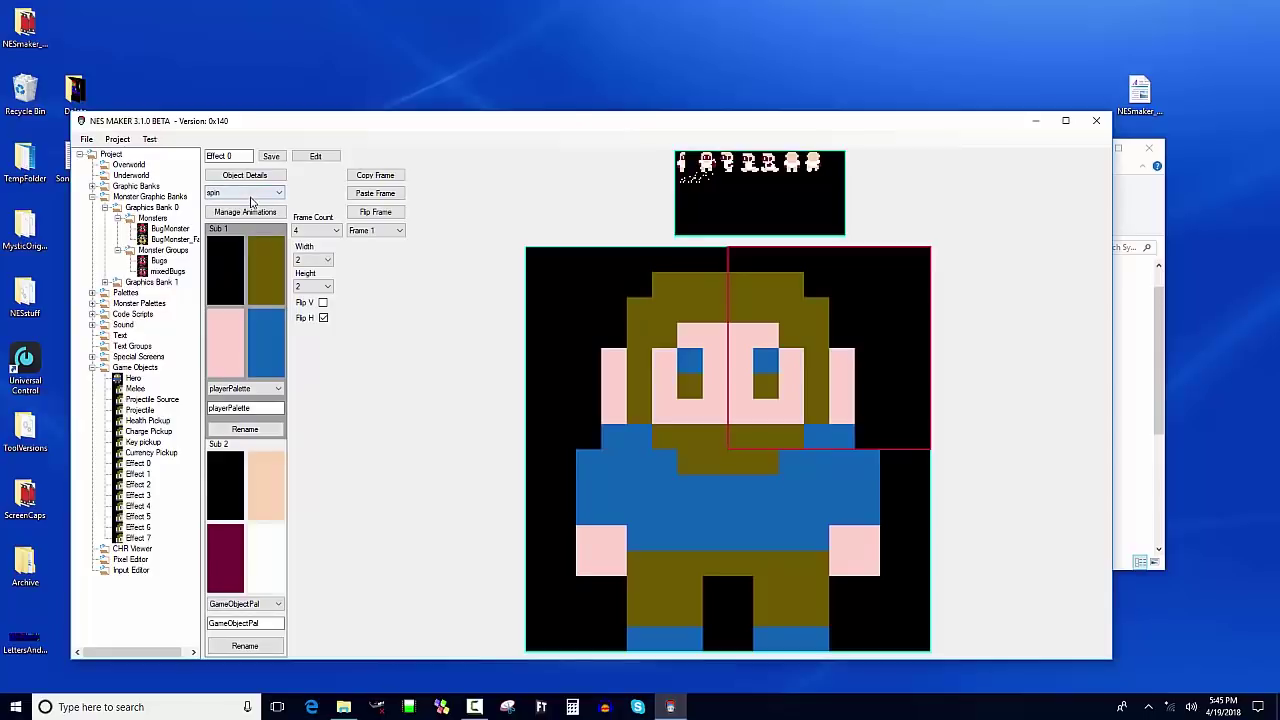
pyautogui.click(254, 215)
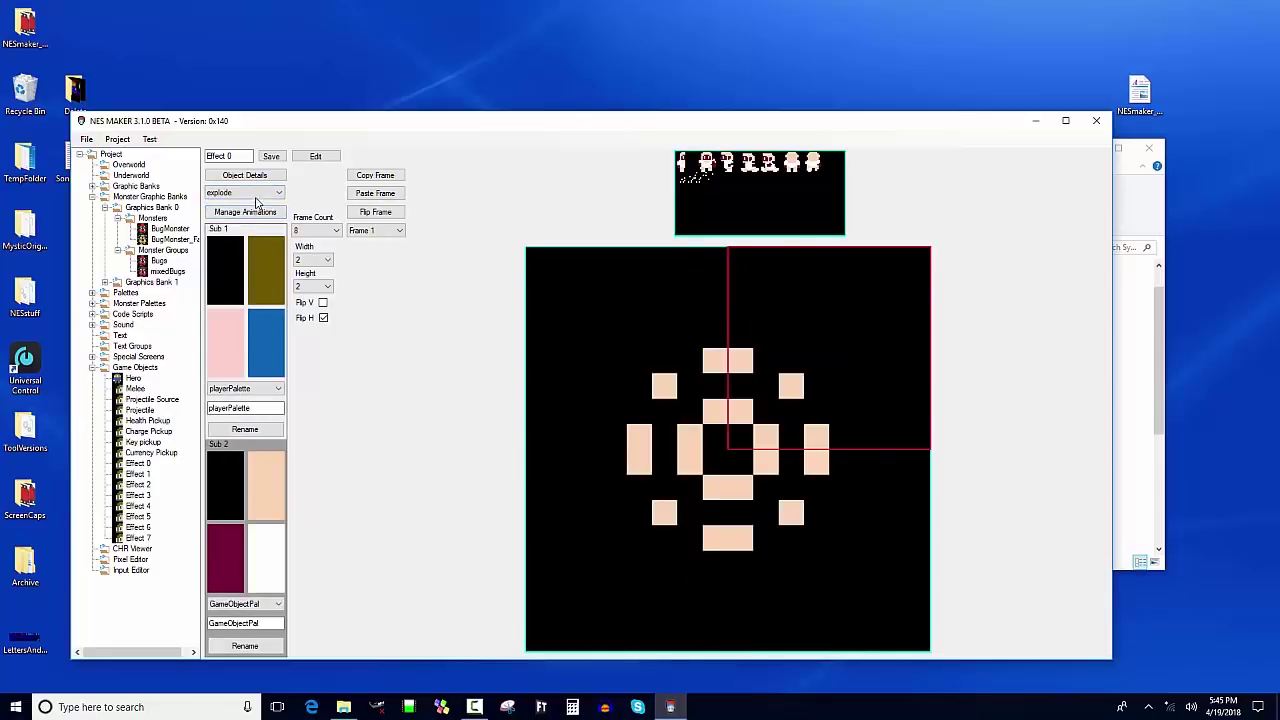
pyautogui.click(250, 192)
pyautogui.click(254, 227)
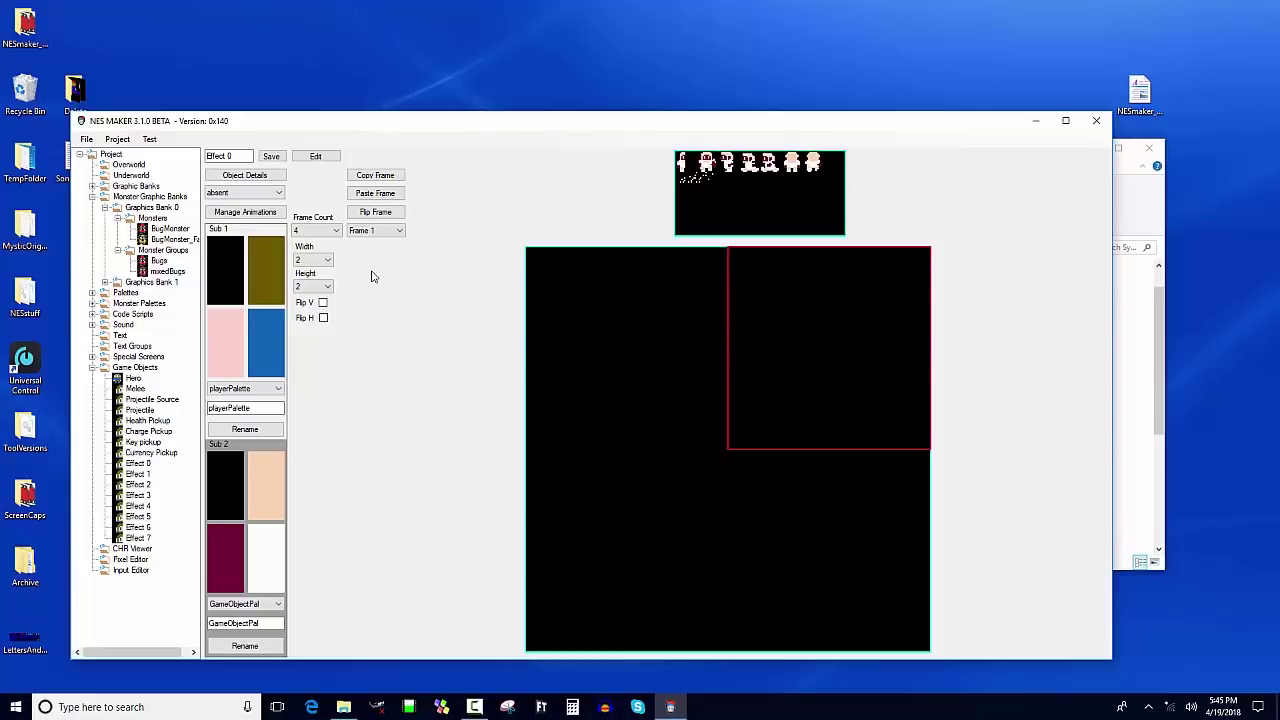
# Step: Rename the Effect 0 object as PlayerDeath and save it
pyautogui.moveTo(248, 156); pyautogui.dragTo(172, 148)
pyautogui.write('PlayerDeath')
pyautogui.click(271, 156)
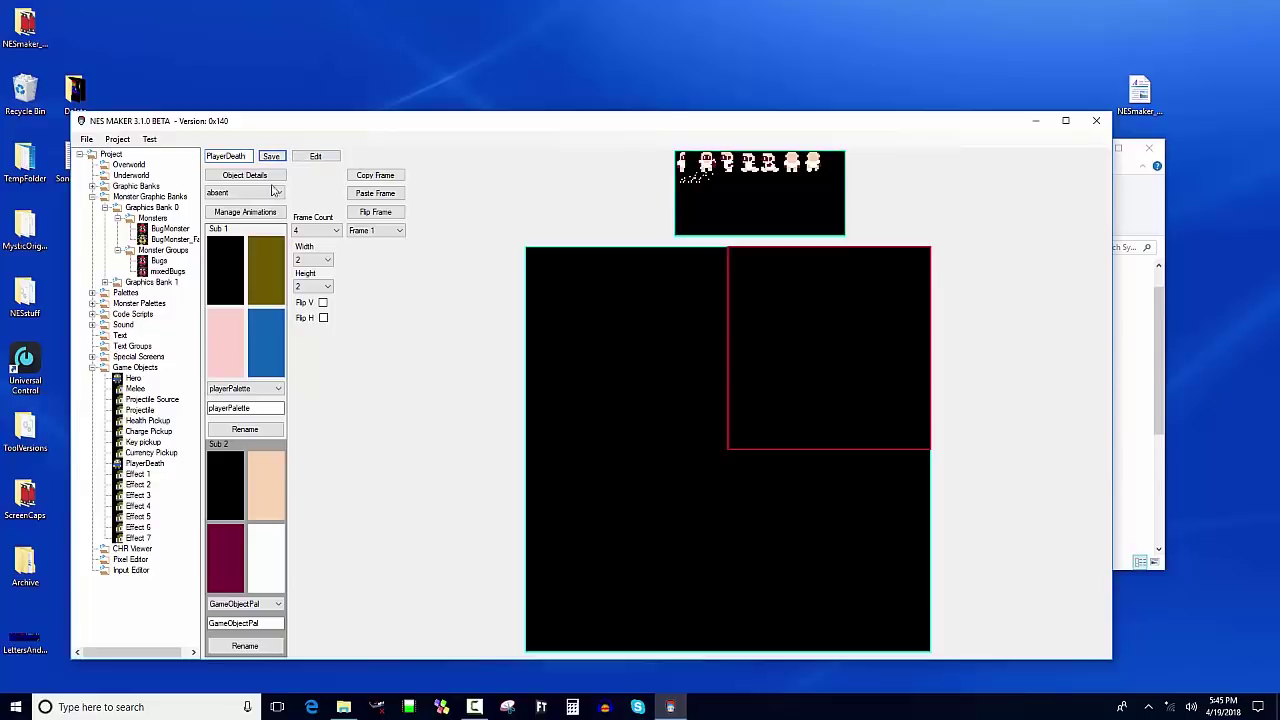
# Step: In PlayerDeath's object details, rename the Default animation type as Spin and add a new type named Explode
pyautogui.click(152, 465)
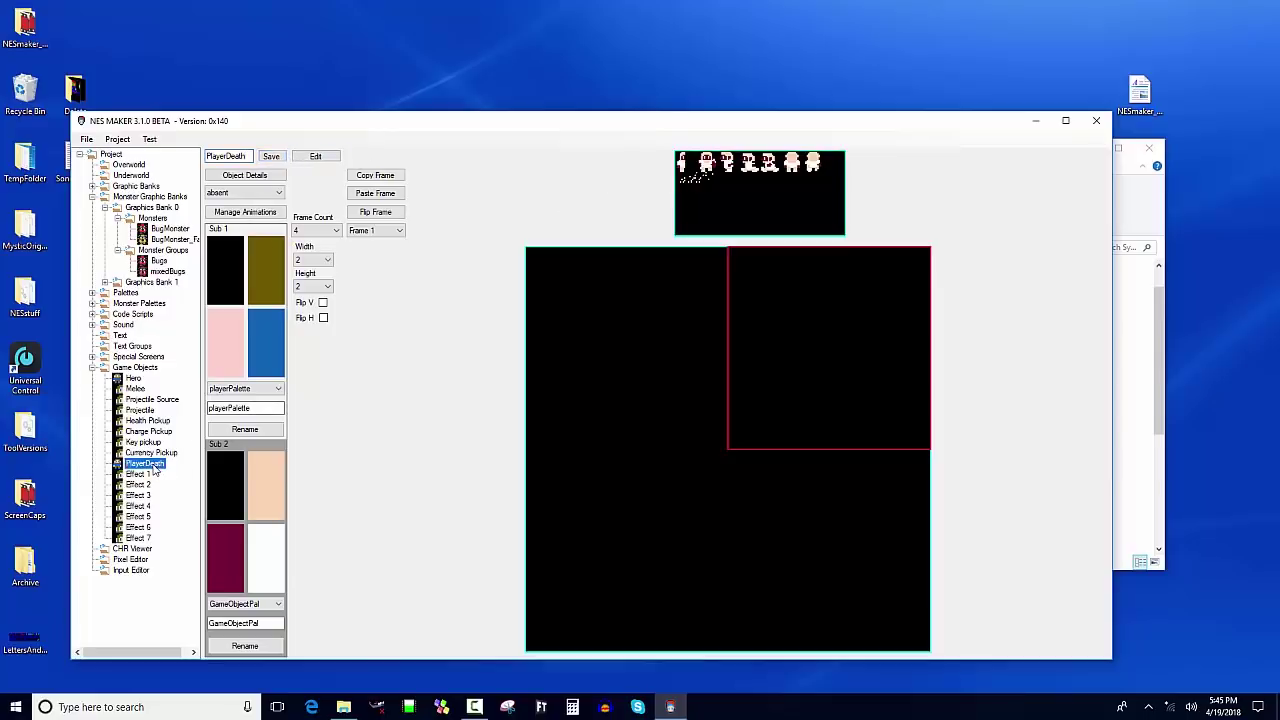
pyautogui.click(268, 176)
pyautogui.moveTo(210, 87); pyautogui.dragTo(279, 182)
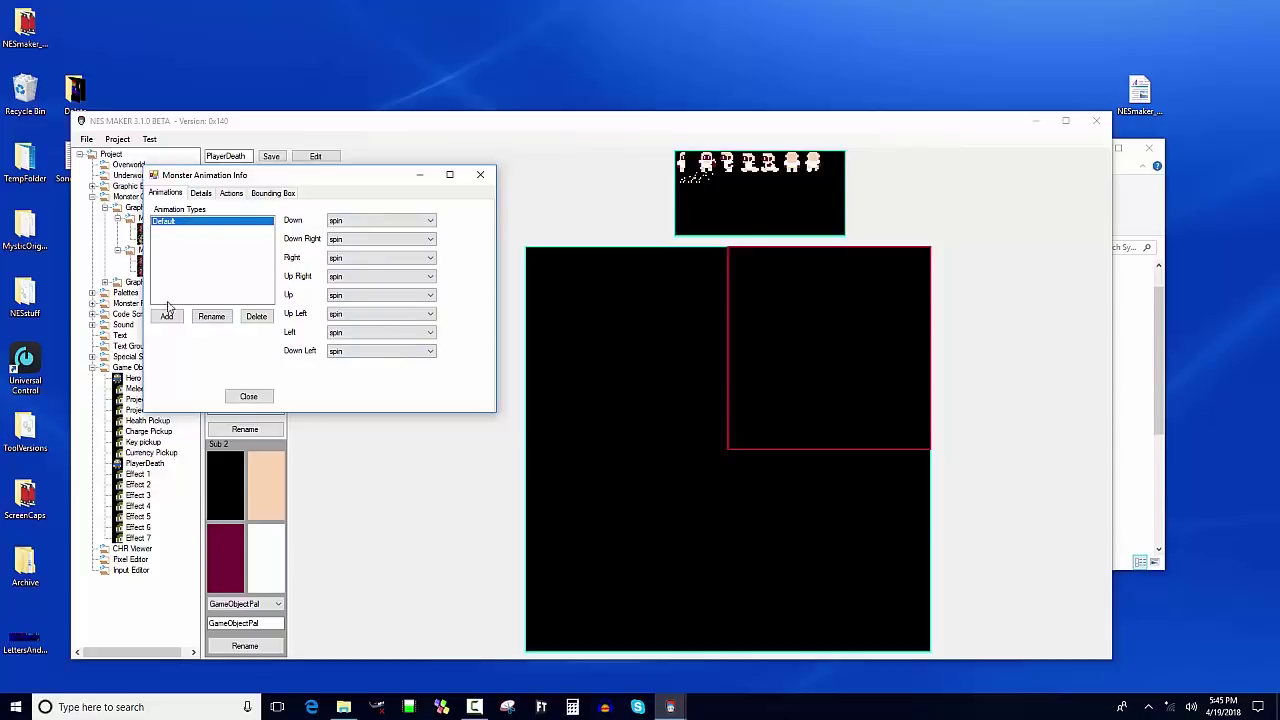
pyautogui.click(170, 317)
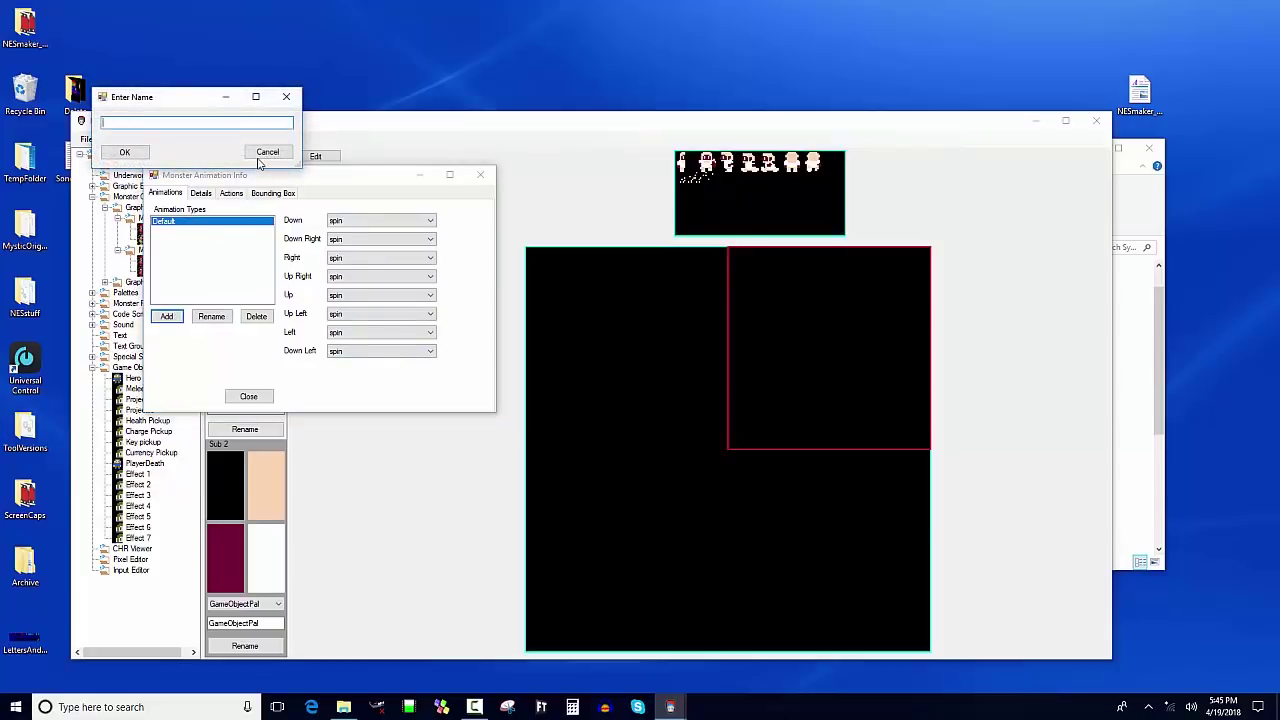
pyautogui.click(266, 152)
pyautogui.click(211, 317)
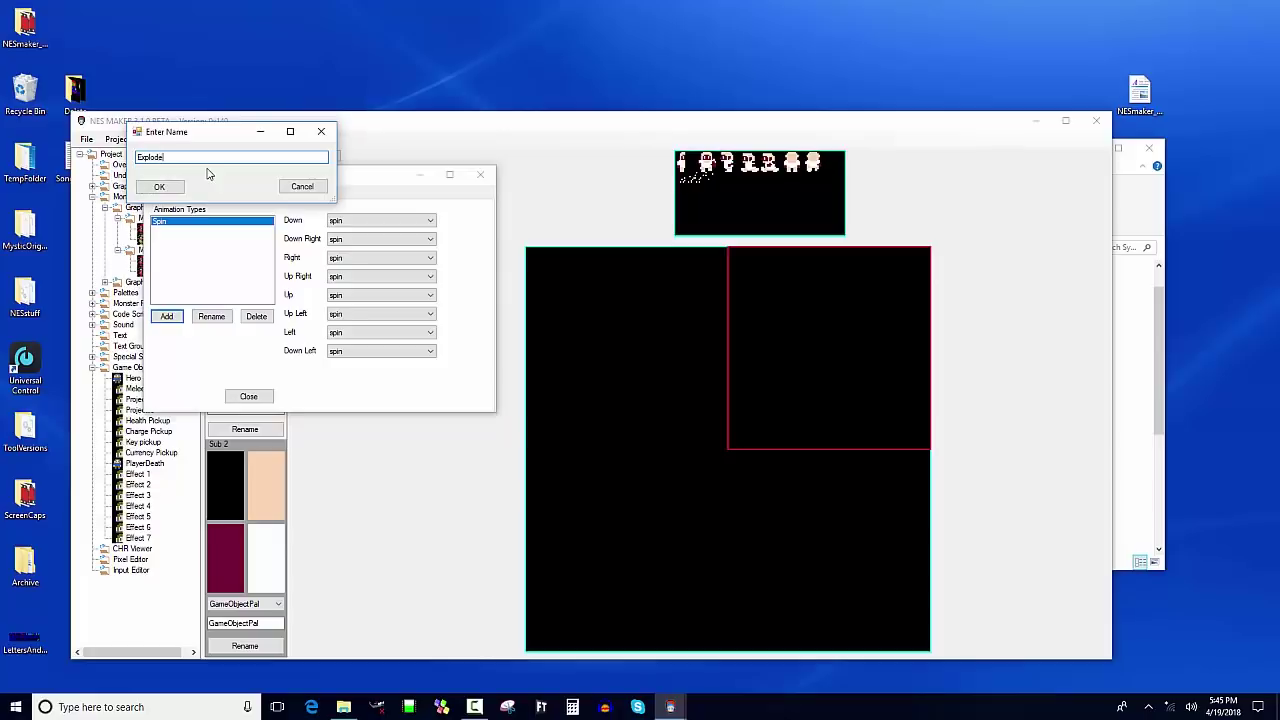
pyautogui.click(159, 187)
# Step: Assign the explode animation to all eight directions, Down through Down Left, with the Spin animation type selected
pyautogui.click(345, 221)
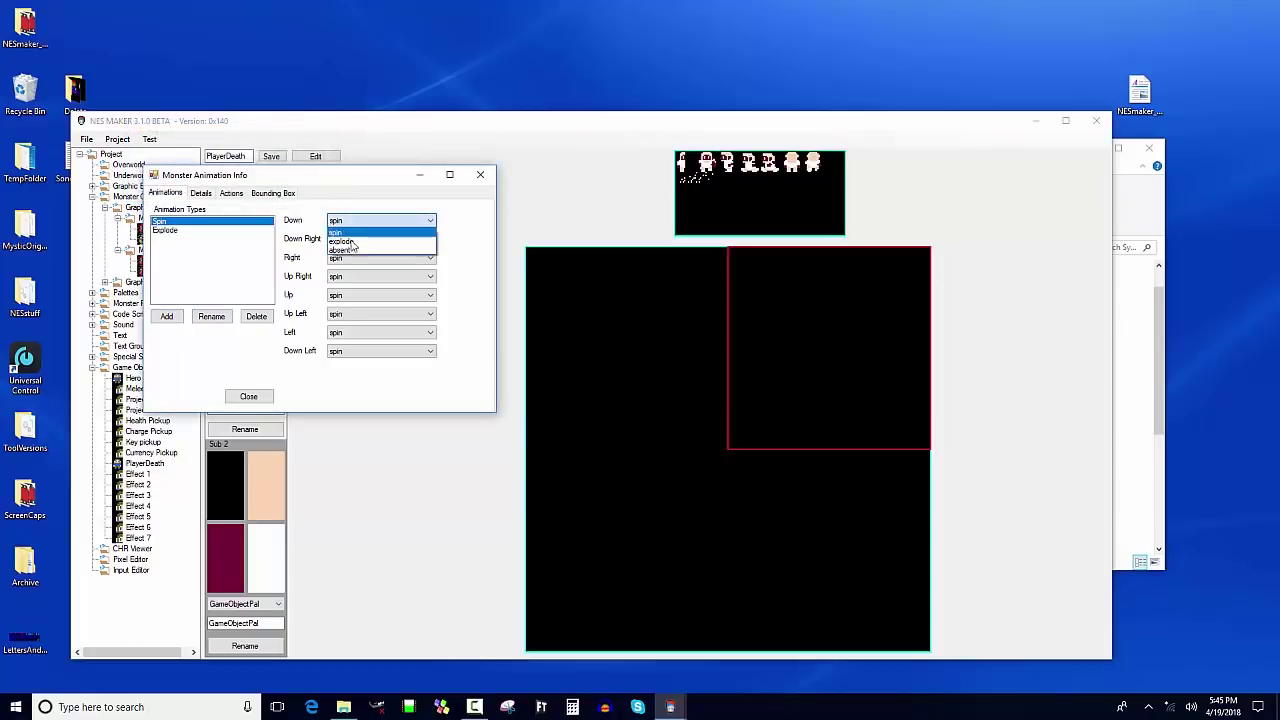
pyautogui.click(352, 243)
pyautogui.click(354, 240)
pyautogui.click(355, 260)
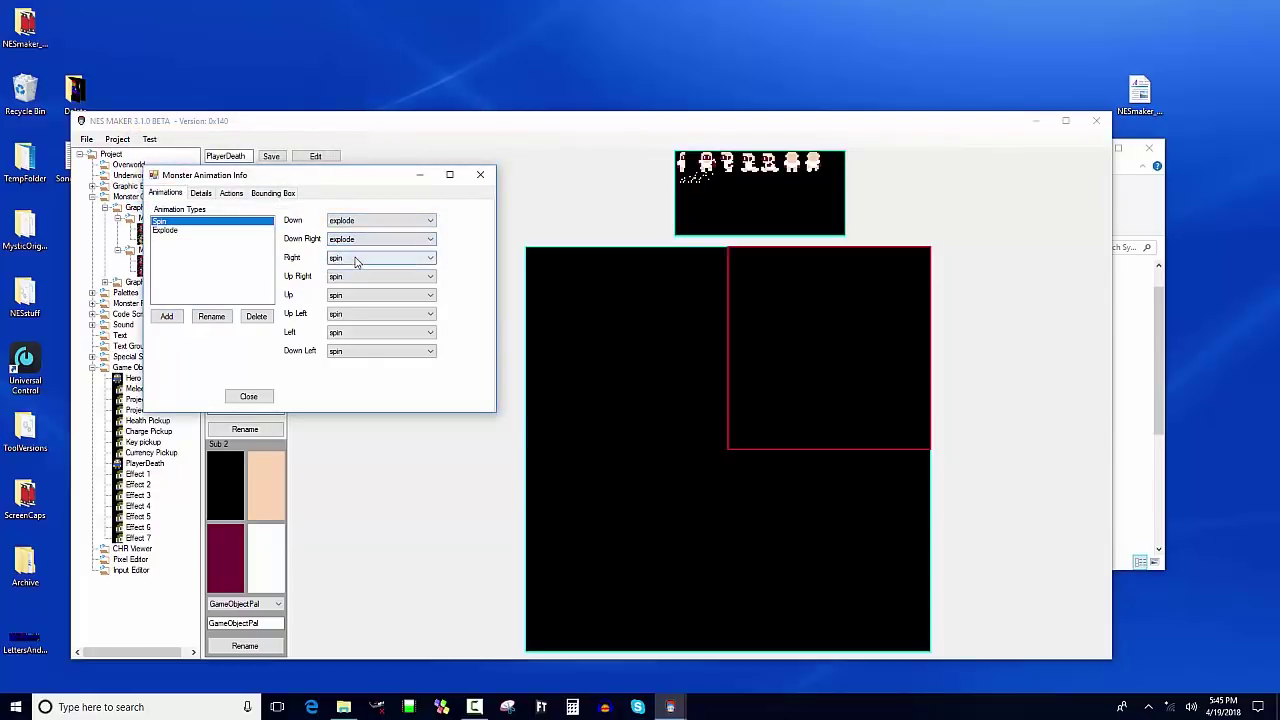
pyautogui.click(355, 259)
pyautogui.click(354, 278)
pyautogui.click(354, 277)
pyautogui.click(352, 297)
pyautogui.click(351, 296)
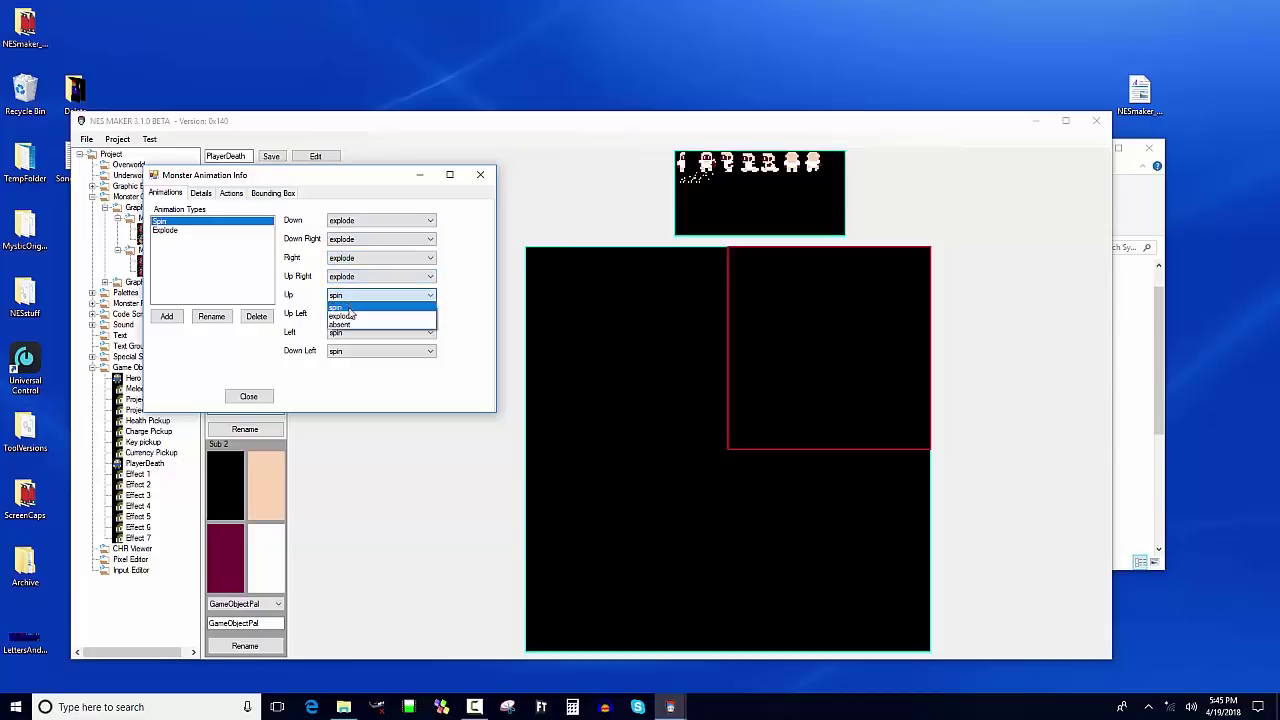
pyautogui.click(342, 316)
pyautogui.click(352, 314)
pyautogui.click(352, 333)
pyautogui.click(352, 332)
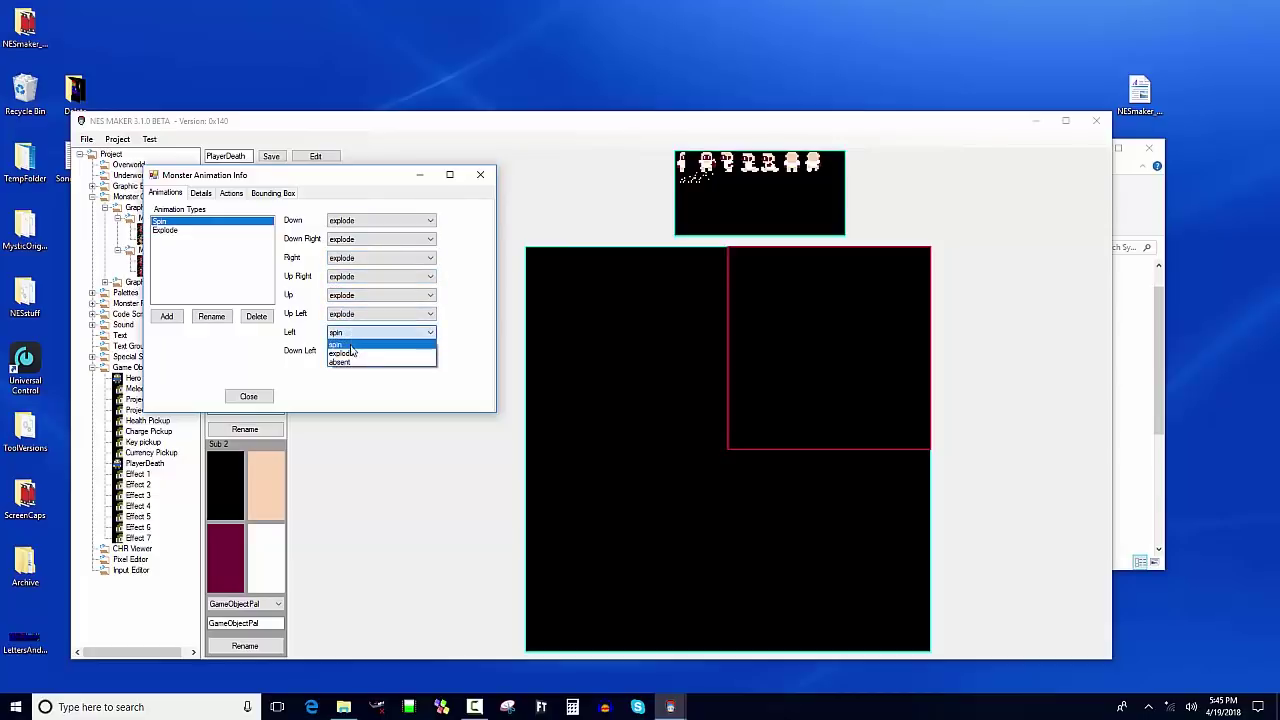
pyautogui.click(352, 352)
pyautogui.click(352, 351)
pyautogui.click(352, 370)
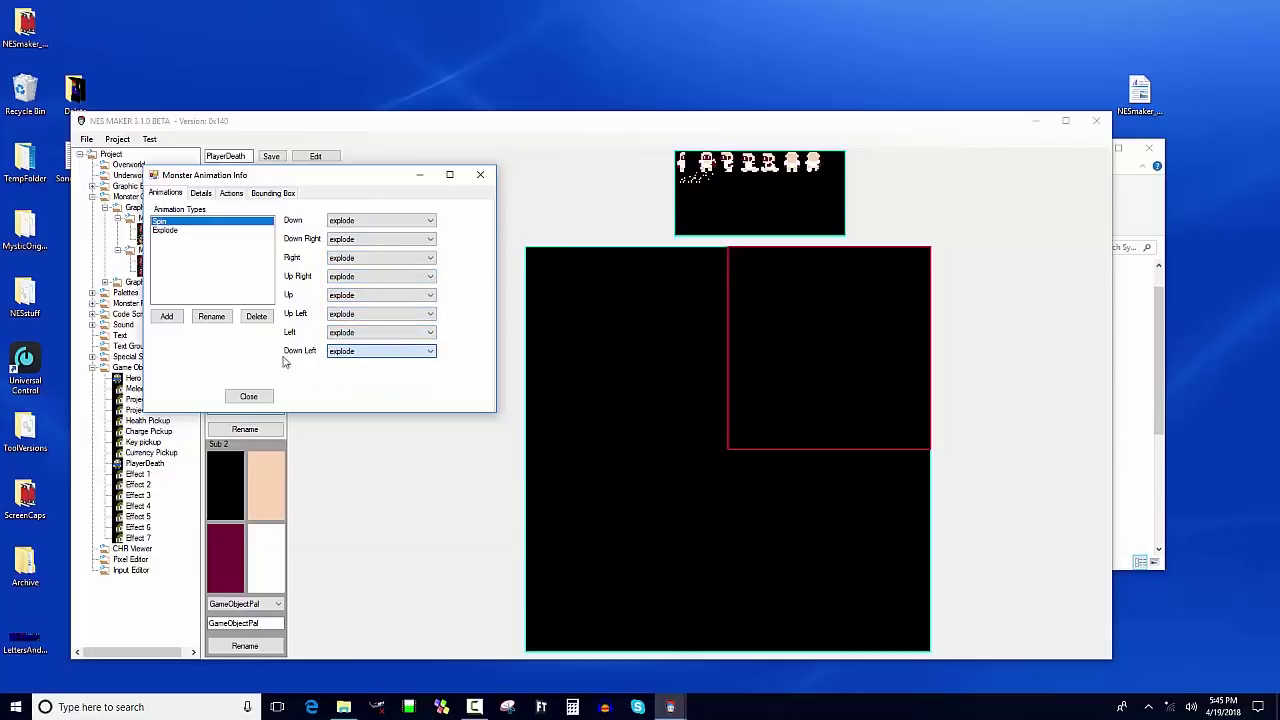
# Step: Add an animation type named Absent and select it in the animation types
pyautogui.click(167, 316)
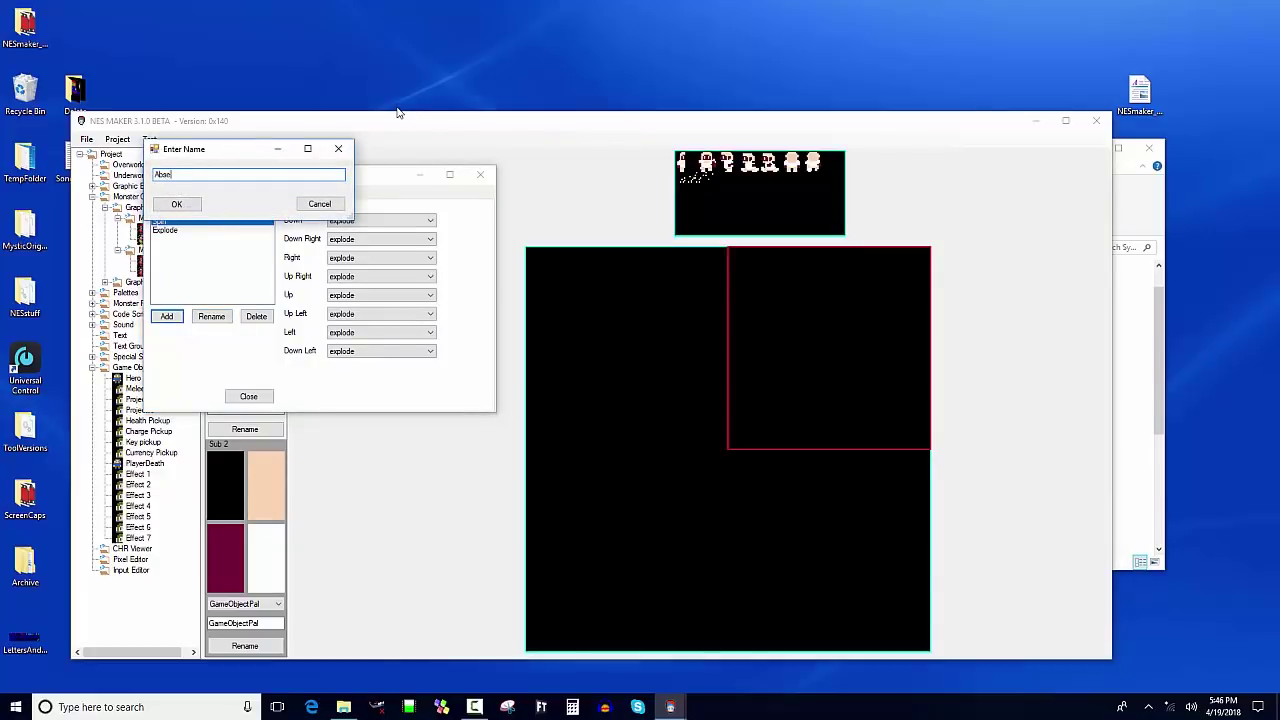
pyautogui.click(176, 204)
pyautogui.click(252, 239)
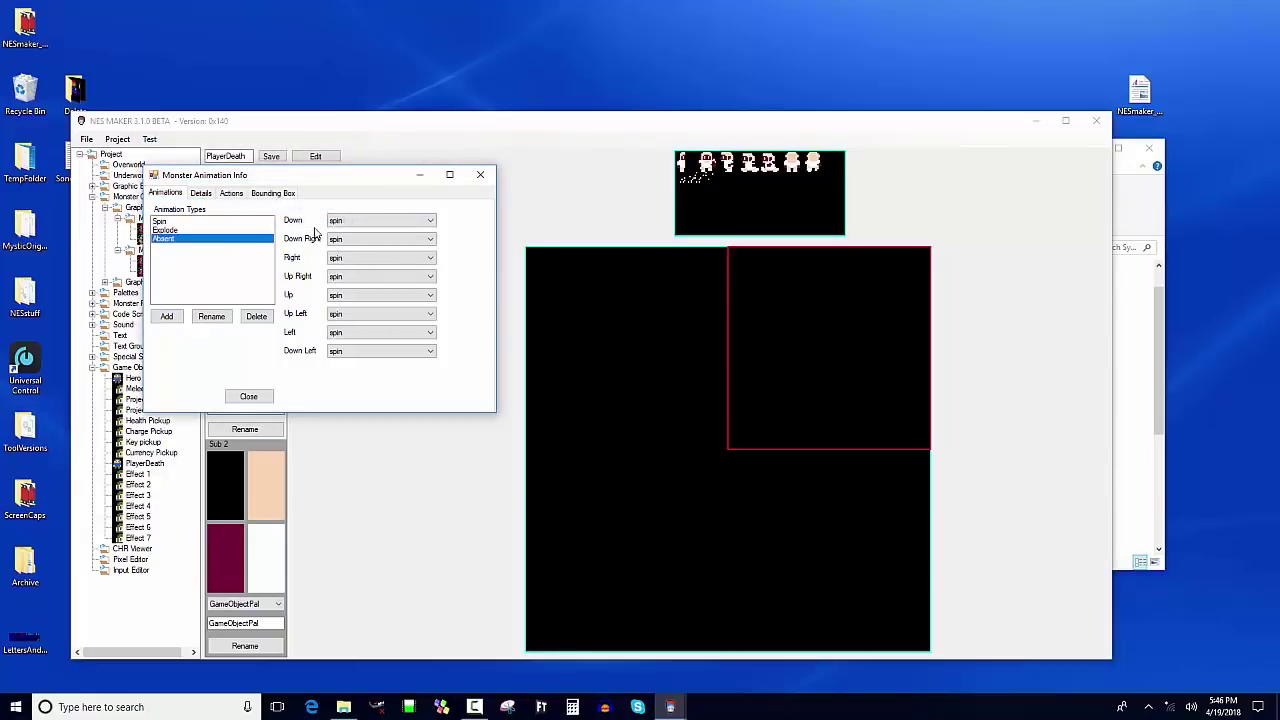
# Step: Assign the absent animation to all eight directions of the Absent animation type
pyautogui.click(340, 220)
pyautogui.click(340, 249)
pyautogui.click(348, 239)
pyautogui.click(349, 266)
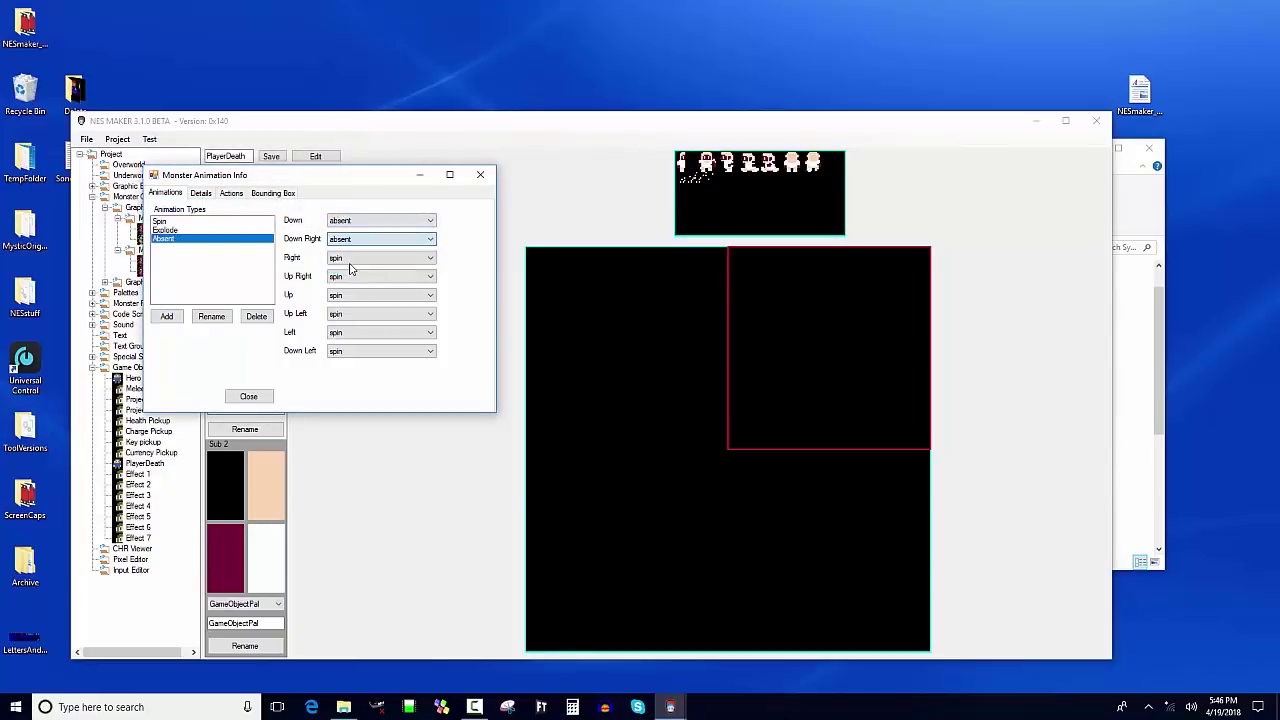
pyautogui.click(350, 258)
pyautogui.click(349, 287)
pyautogui.click(350, 276)
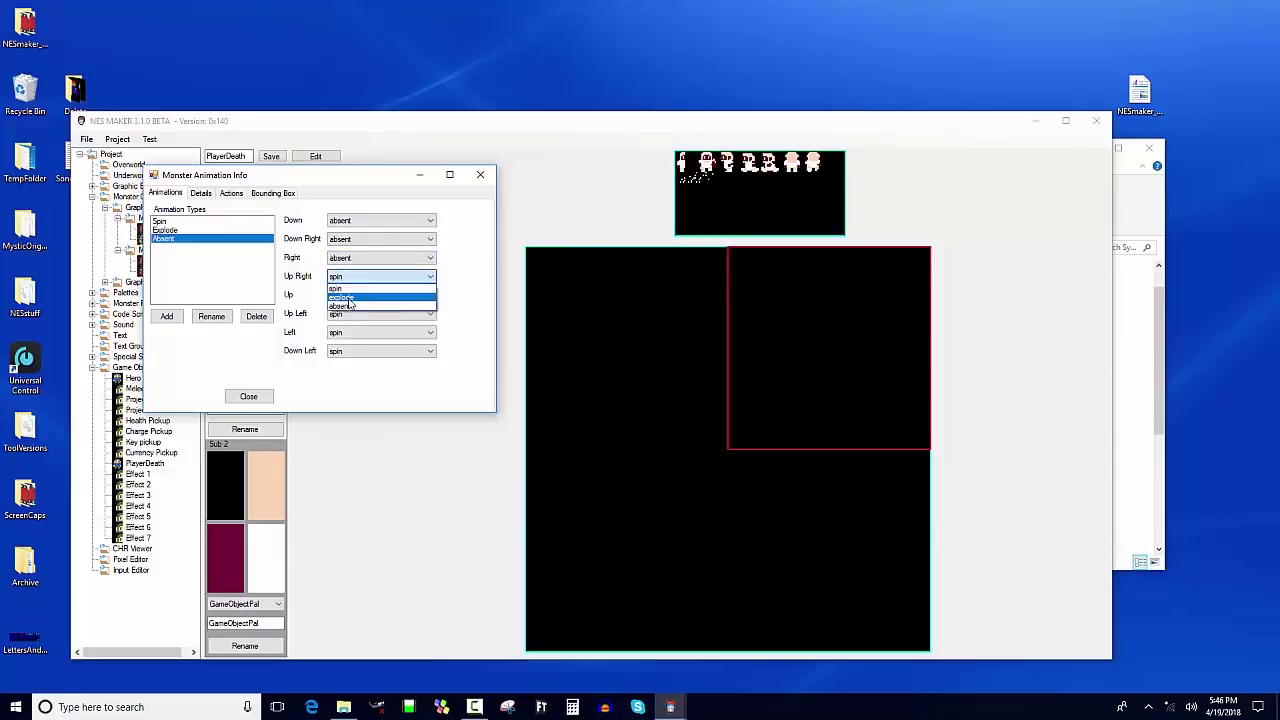
pyautogui.click(350, 304)
pyautogui.click(350, 295)
pyautogui.click(350, 323)
pyautogui.click(350, 314)
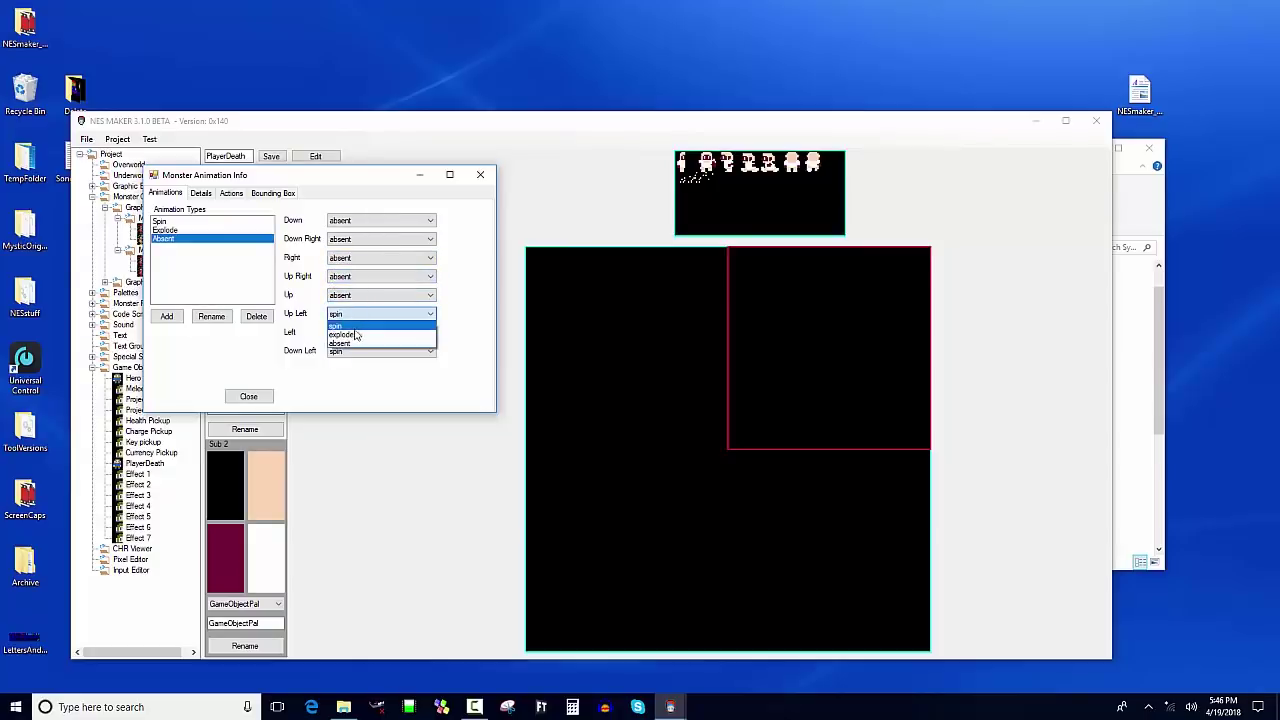
pyautogui.click(356, 344)
pyautogui.click(356, 332)
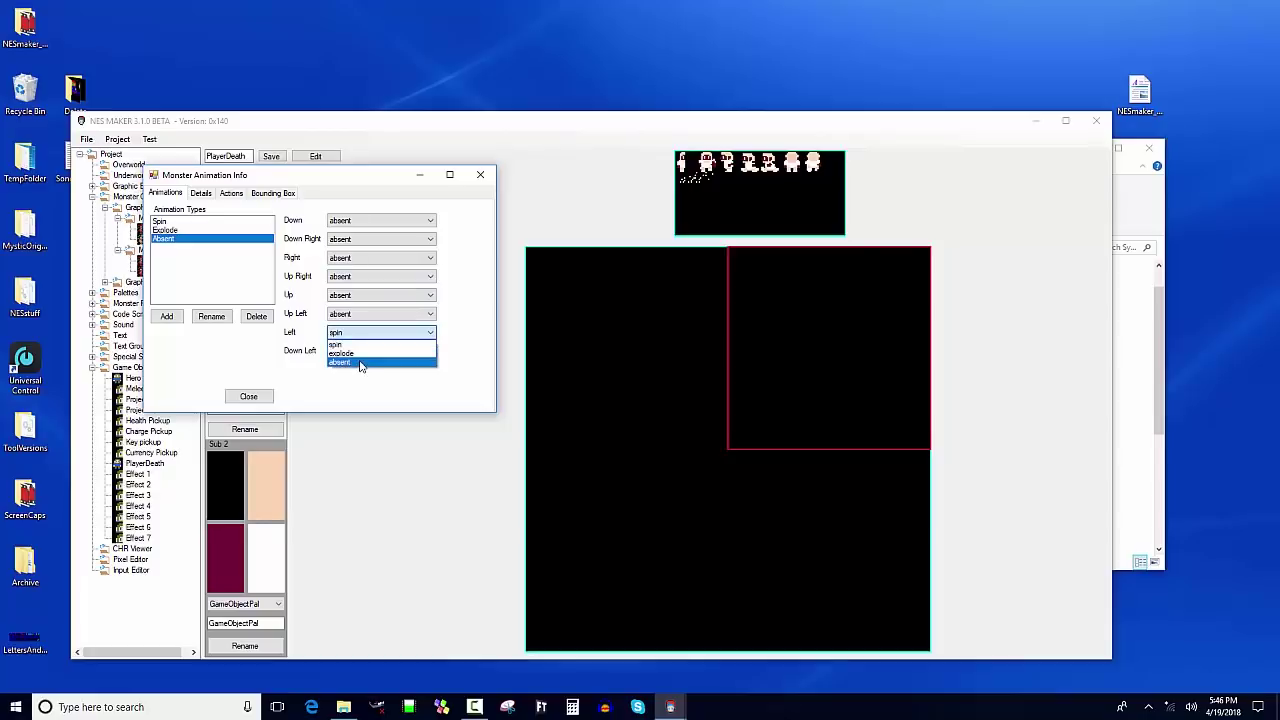
pyautogui.click(360, 361)
pyautogui.click(360, 355)
pyautogui.click(357, 380)
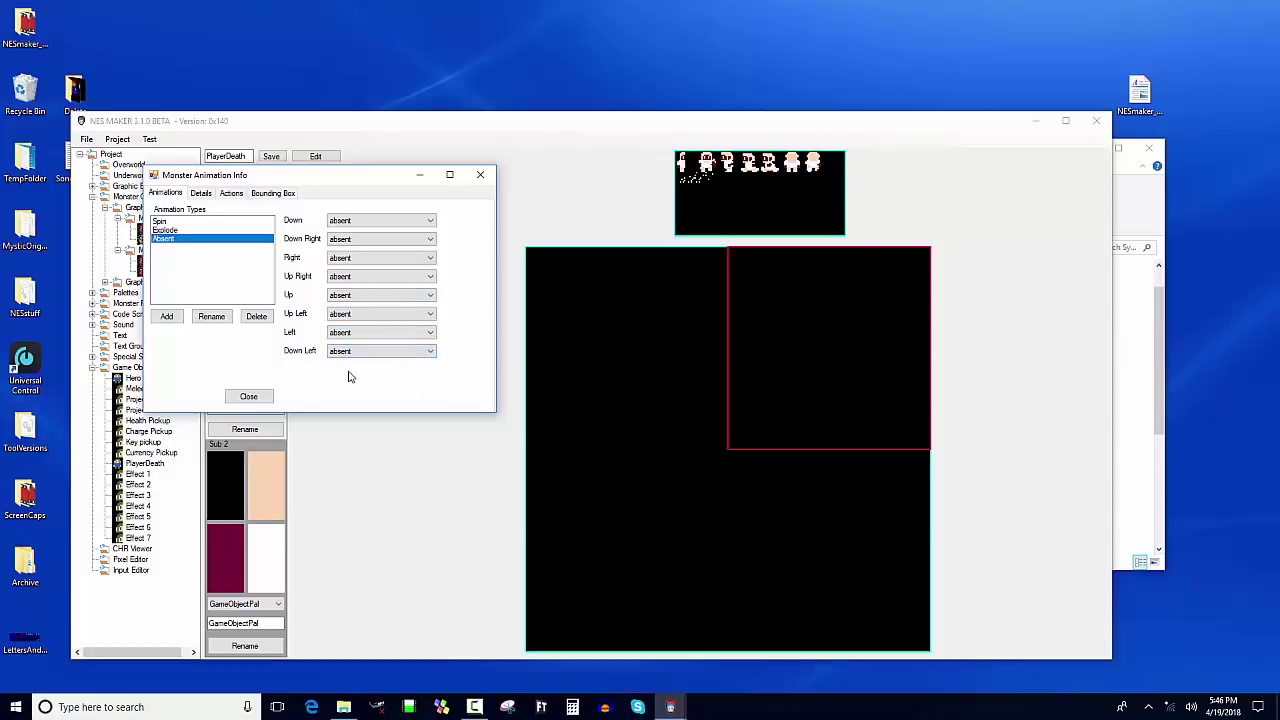
# Step: Set action step 0's animation speed to 2, keep its action at Null, and choose Advance for End Animation
pyautogui.click(200, 193)
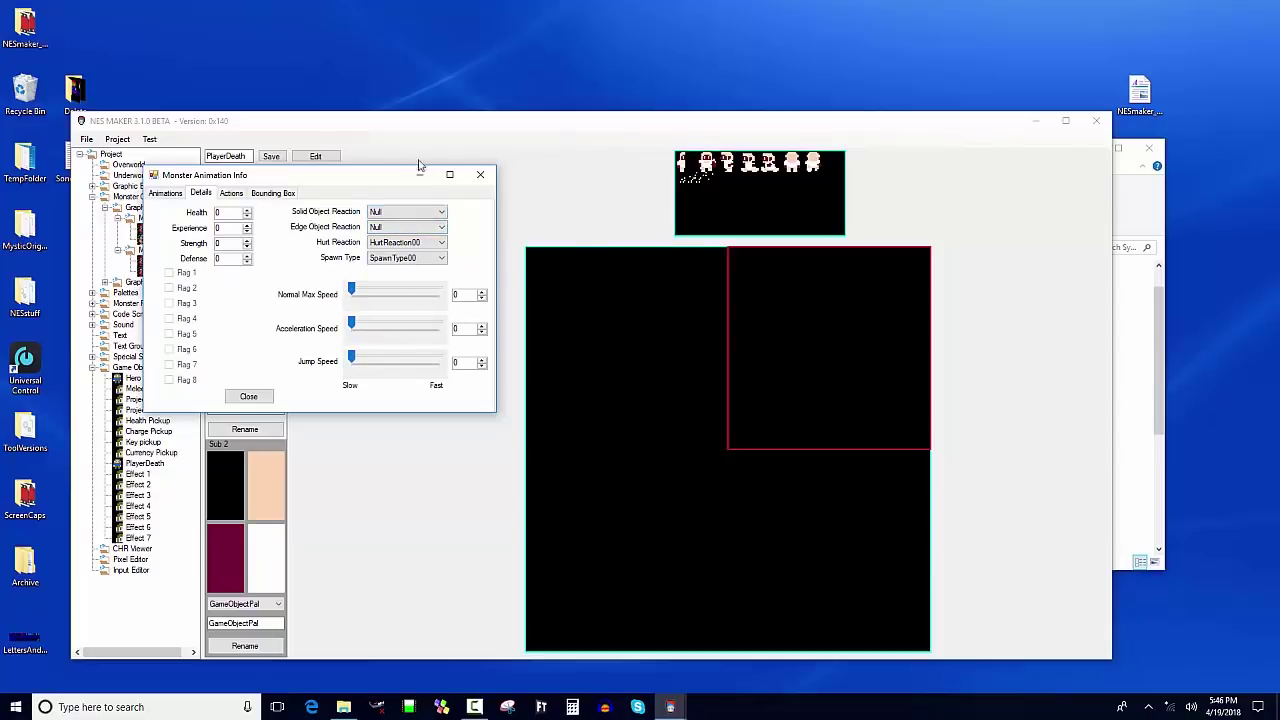
pyautogui.click(232, 194)
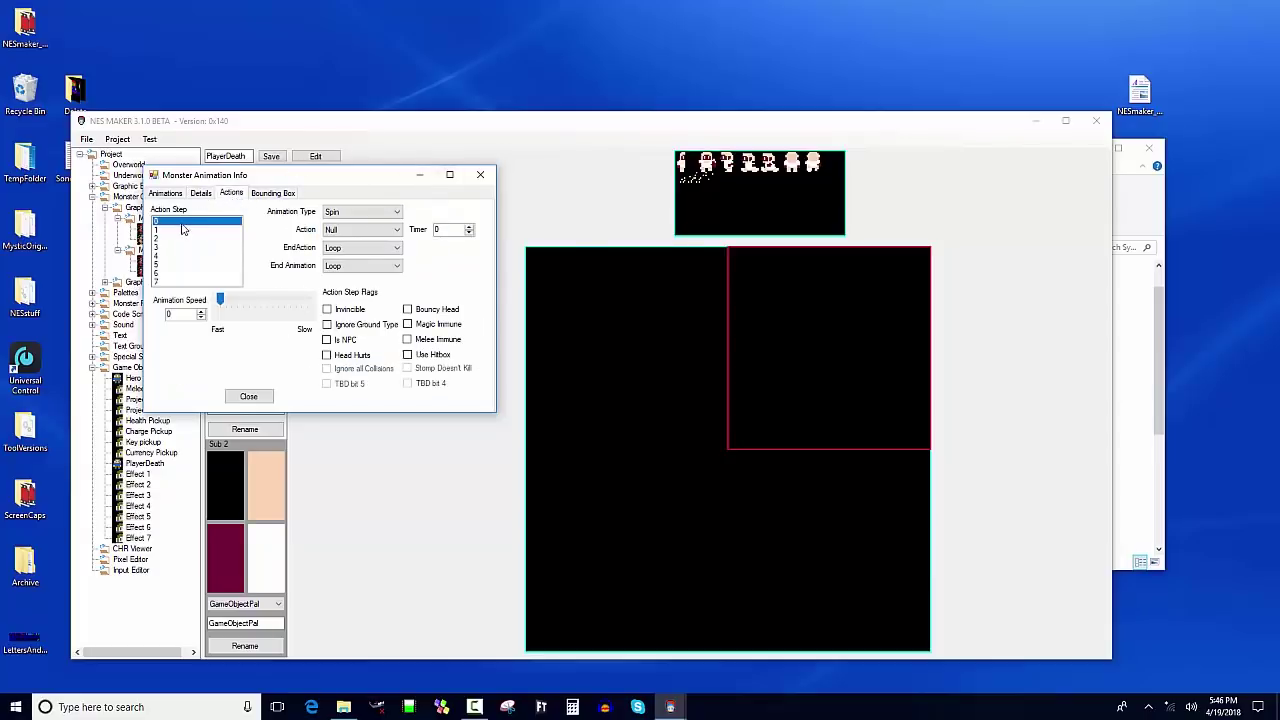
pyautogui.moveTo(220, 300); pyautogui.dragTo(238, 305)
pyautogui.click(335, 231)
pyautogui.click(335, 236)
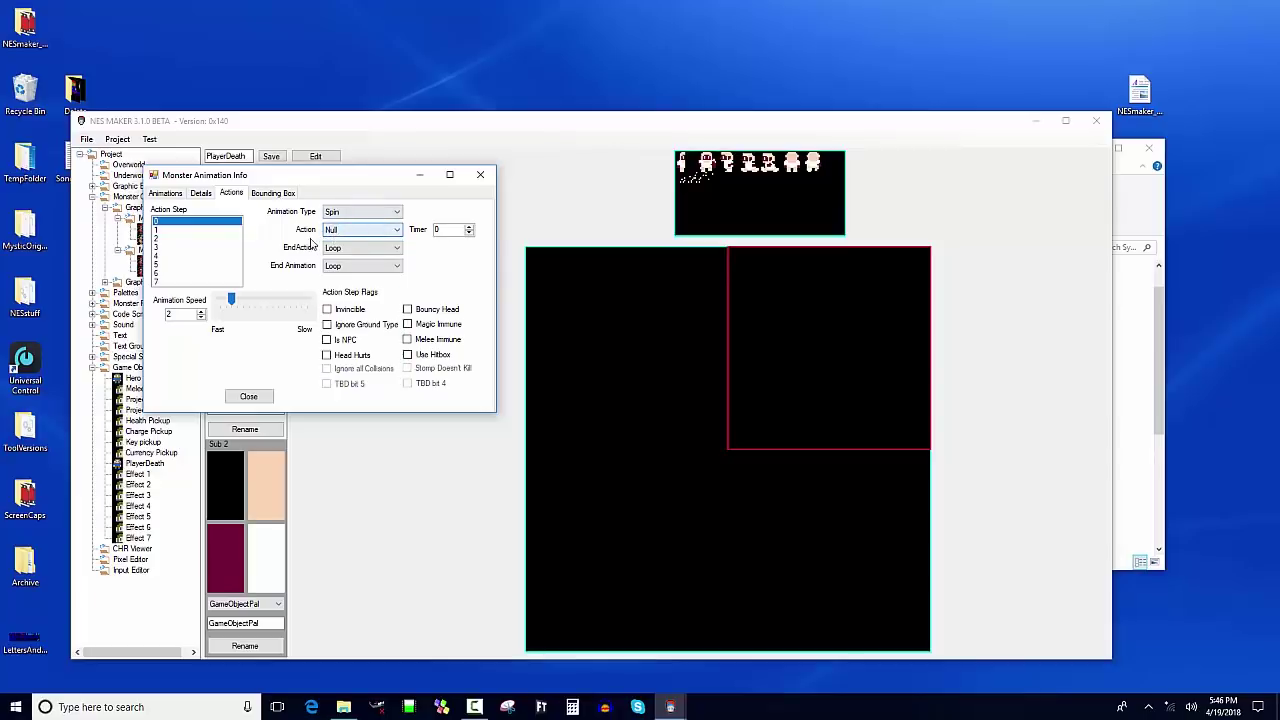
pyautogui.click(385, 266)
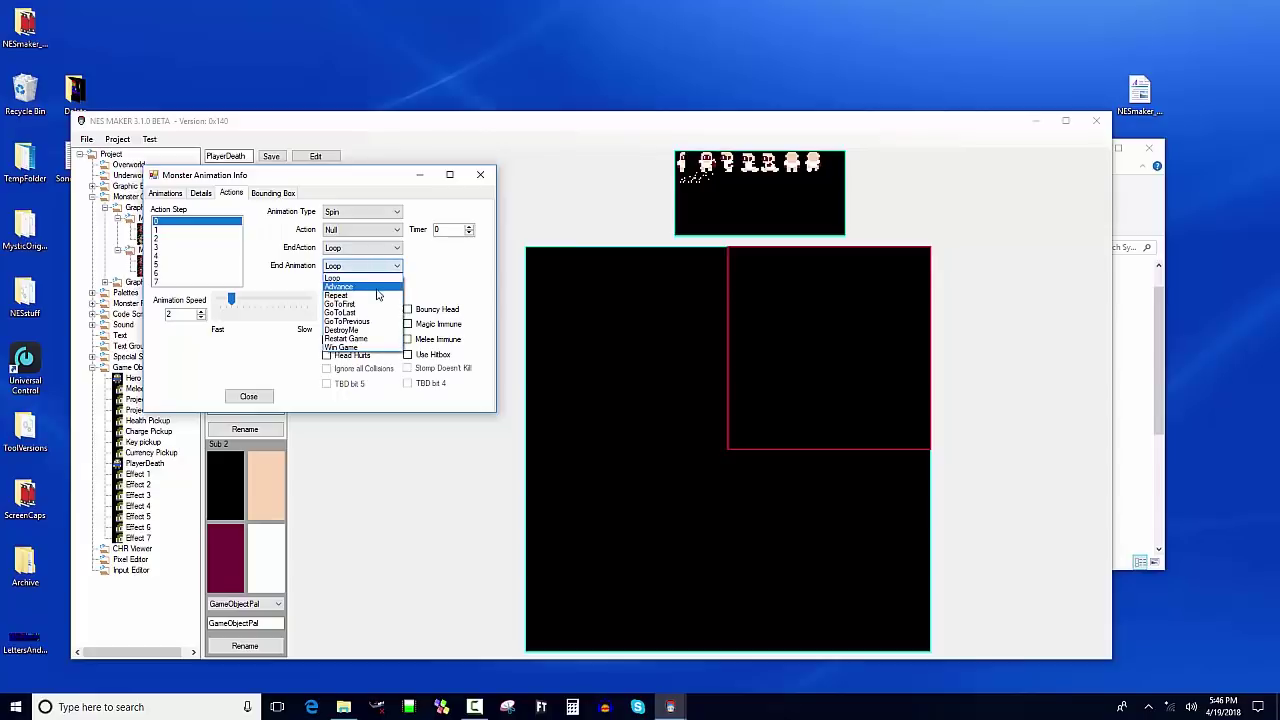
pyautogui.click(370, 287)
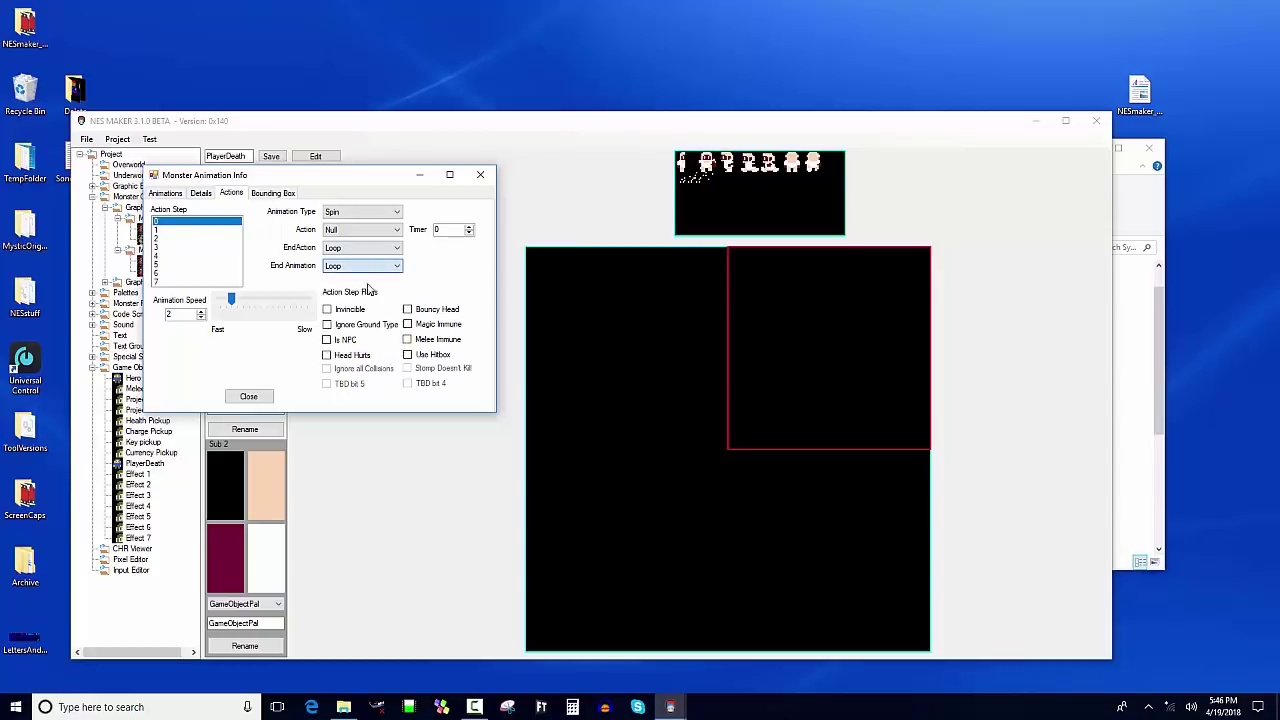
# Step: Slow down the animation speed of action step 1 and check it against action step 0
pyautogui.click(191, 230)
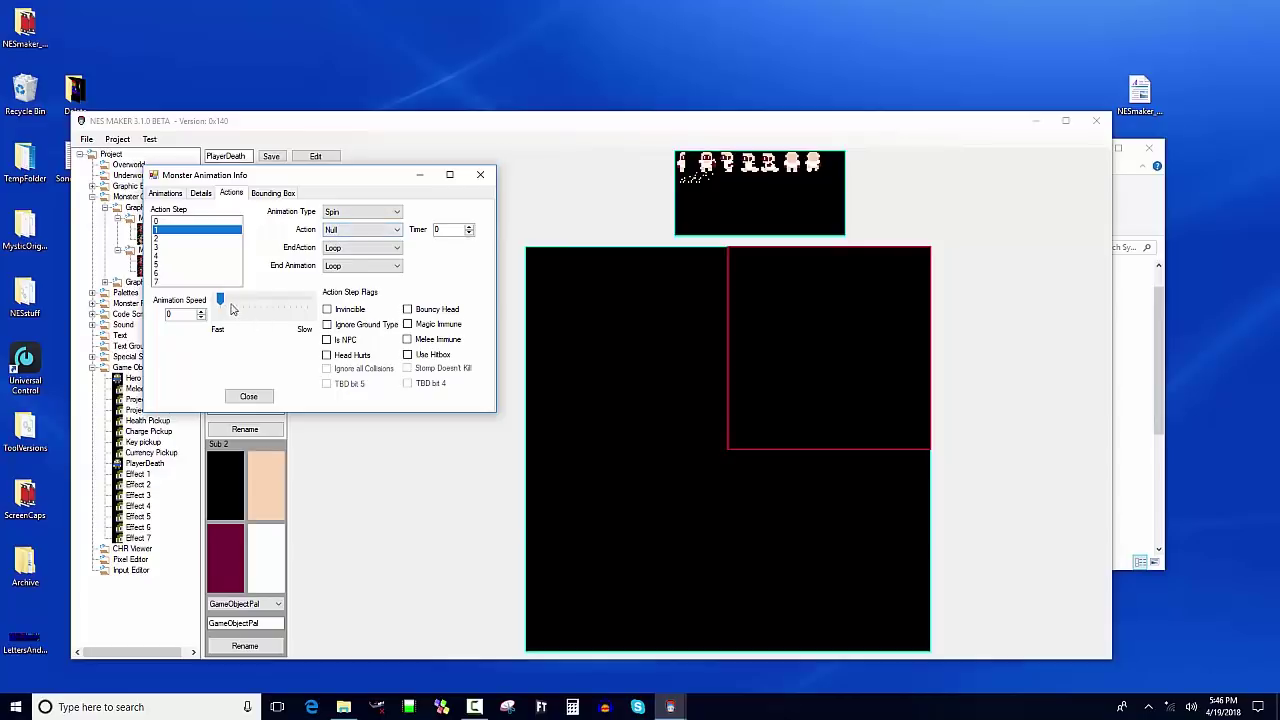
pyautogui.moveTo(227, 305); pyautogui.dragTo(237, 300)
pyautogui.click(182, 223)
pyautogui.click(185, 231)
# Step: Set action step 2 to the Explode animation type with animation speed 1, and open its End Animation choices
pyautogui.click(203, 246)
pyautogui.click(204, 239)
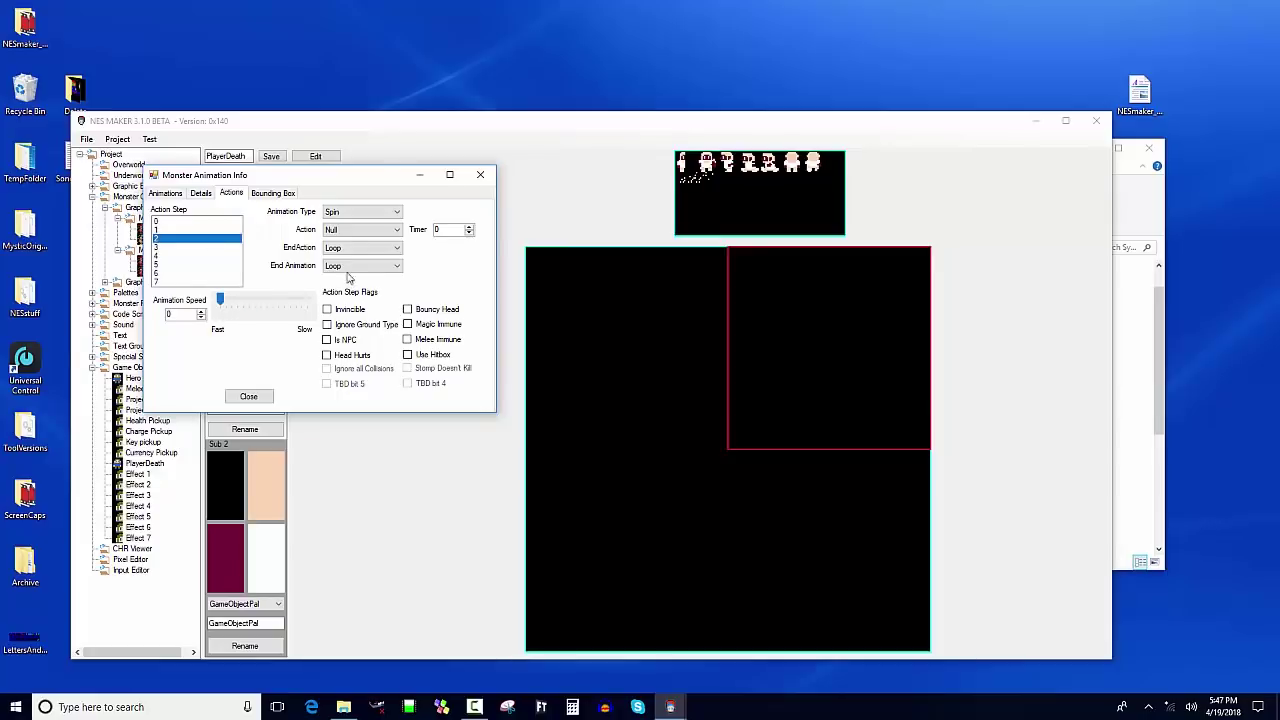
pyautogui.click(370, 213)
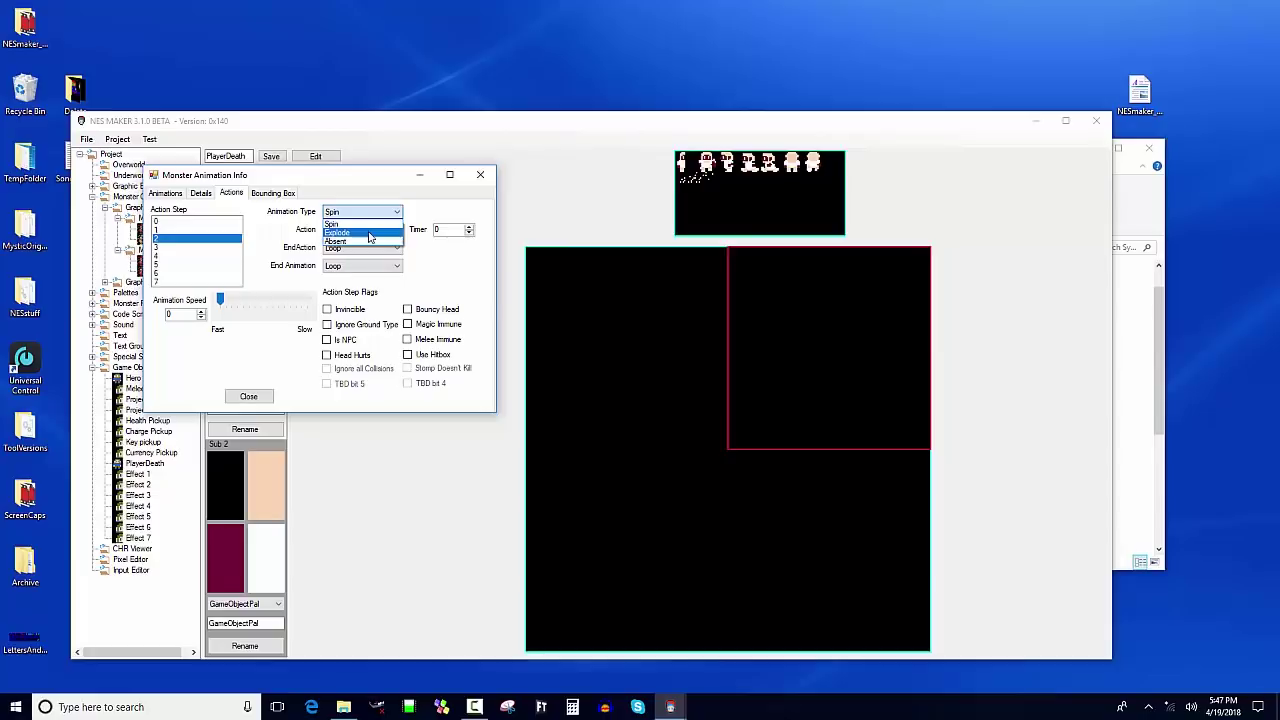
pyautogui.click(368, 232)
pyautogui.moveTo(222, 301); pyautogui.dragTo(228, 302)
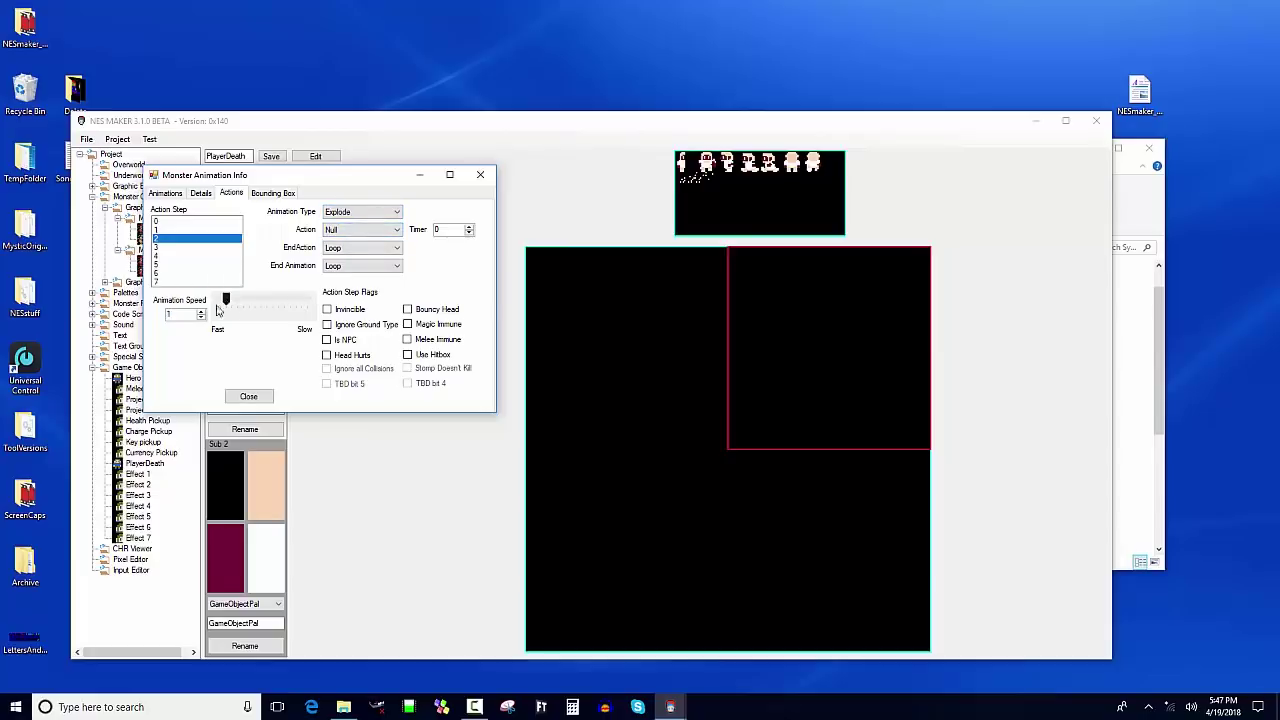
pyautogui.click(369, 267)
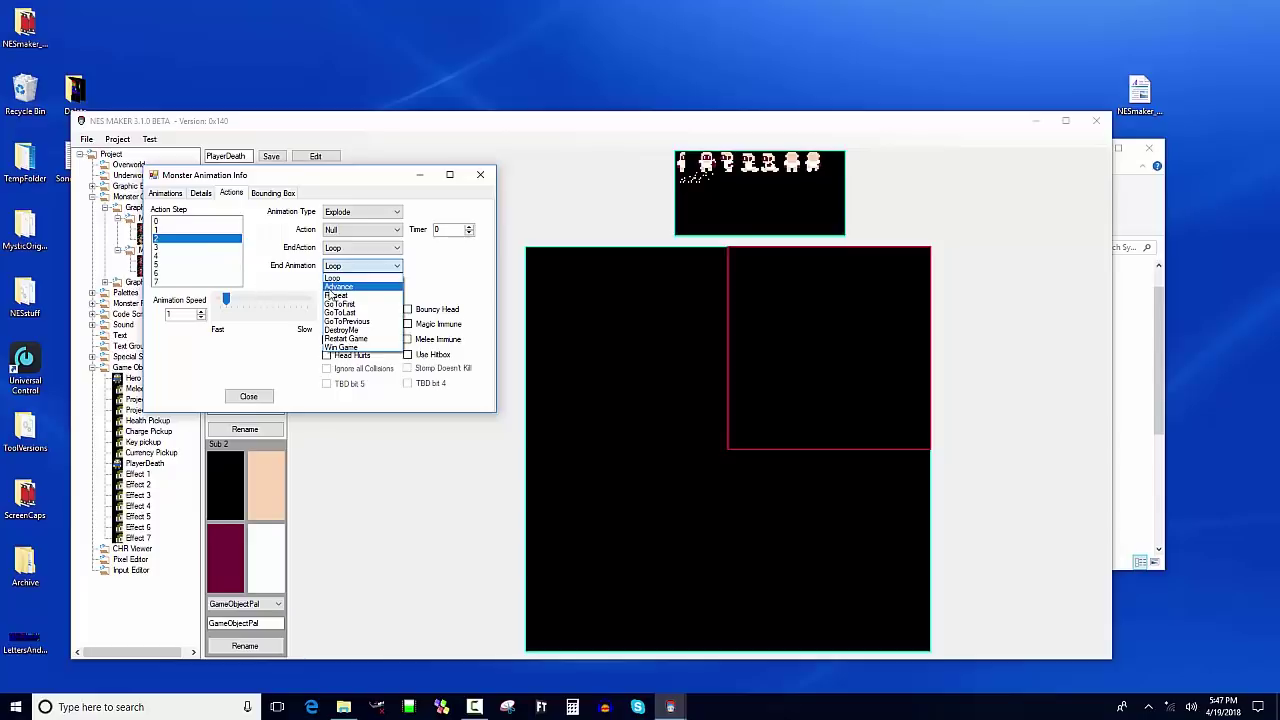
# Step: Set action step 3 to the Absent animation type with animation speed 10 and End Animation Restart Game
pyautogui.click(204, 256)
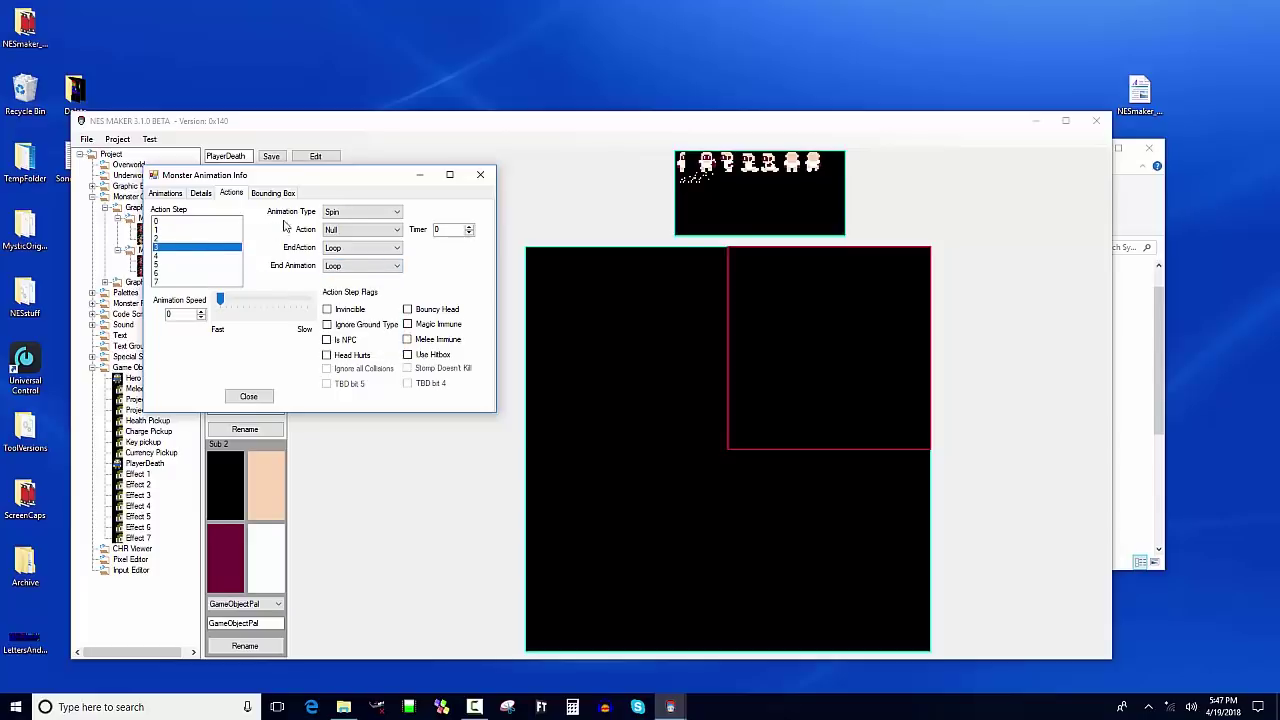
pyautogui.click(326, 214)
pyautogui.click(341, 241)
pyautogui.moveTo(222, 305); pyautogui.dragTo(278, 300)
pyautogui.click(355, 266)
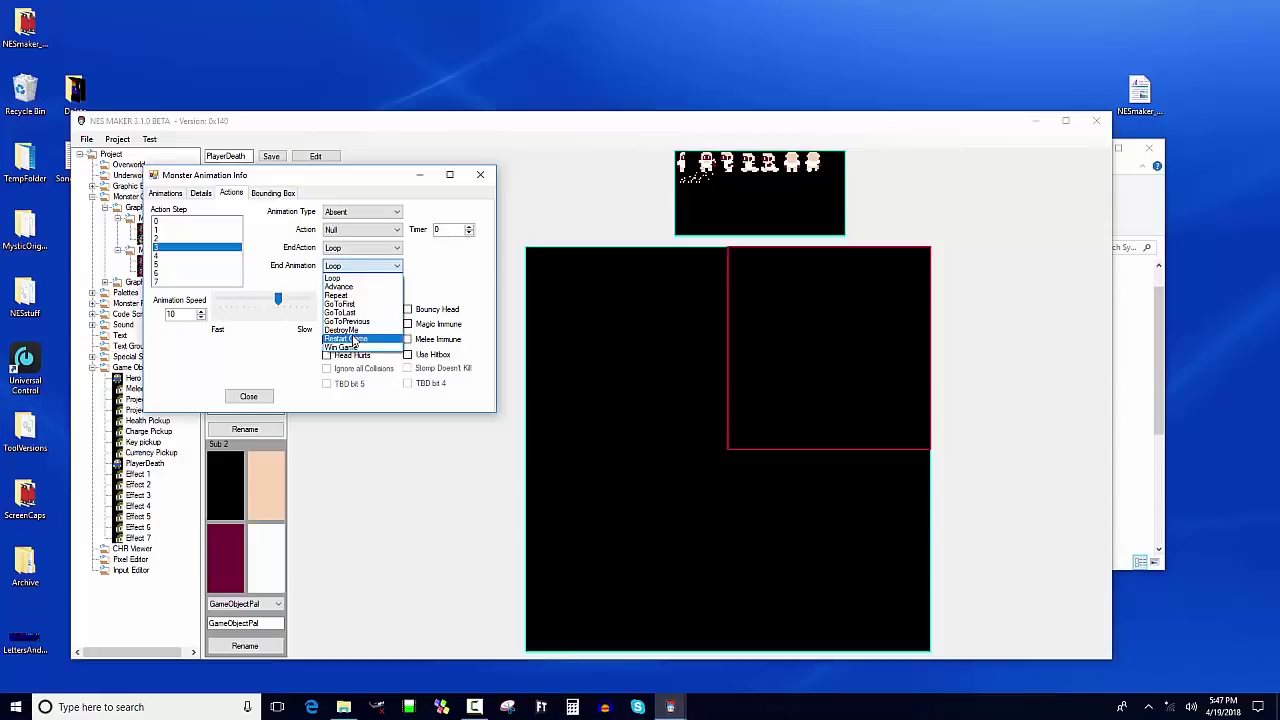
pyautogui.click(345, 339)
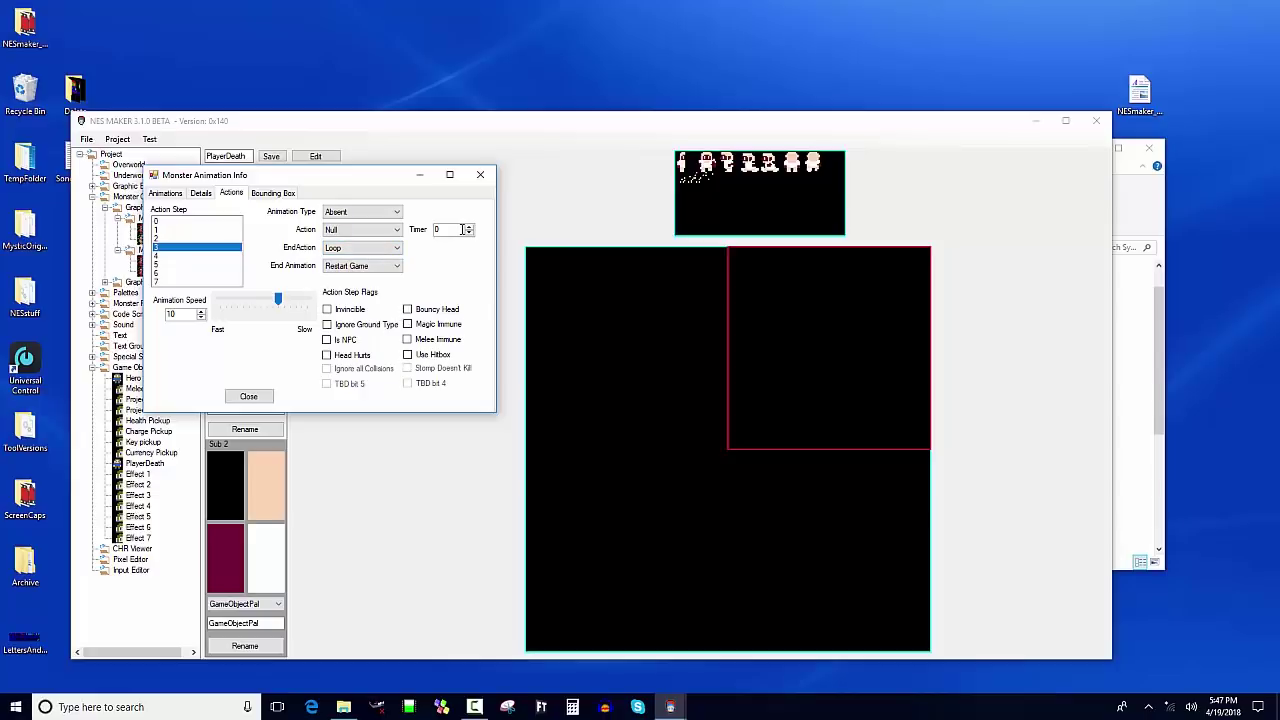
# Step: Check the bounding box settings and the action step flags of PlayerDeath, and close its object details
pyautogui.click(272, 193)
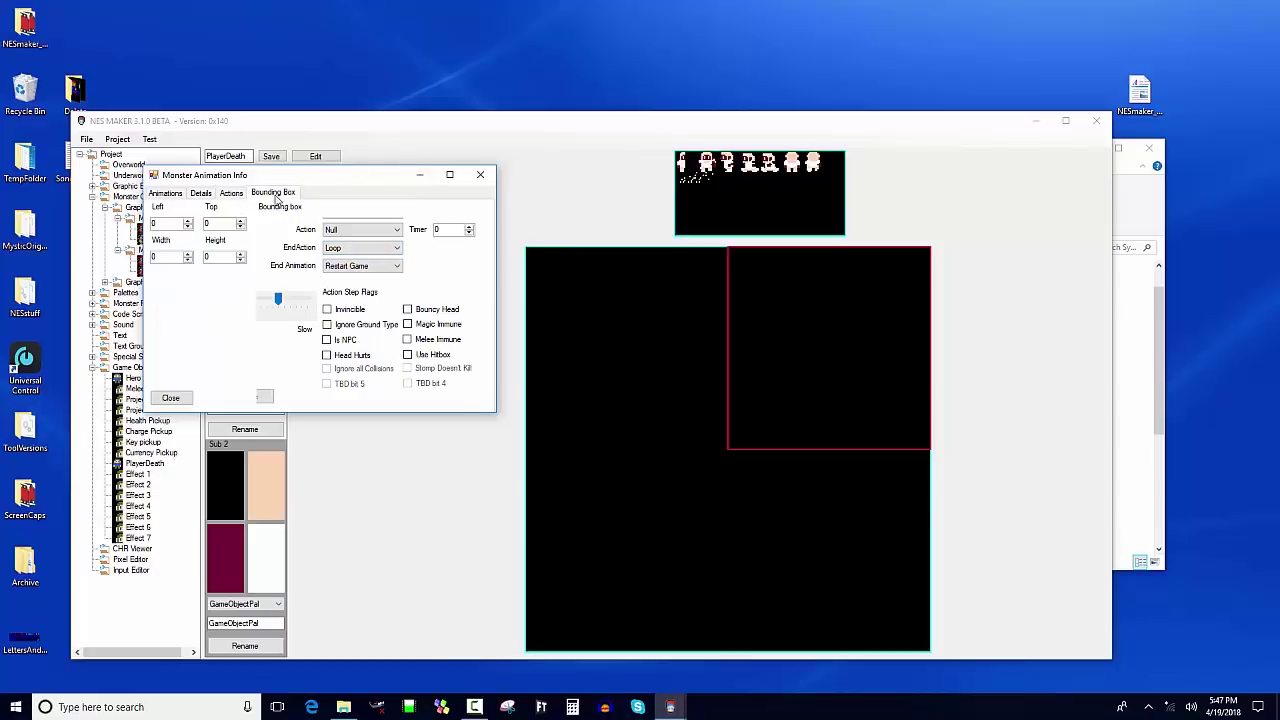
pyautogui.click(236, 193)
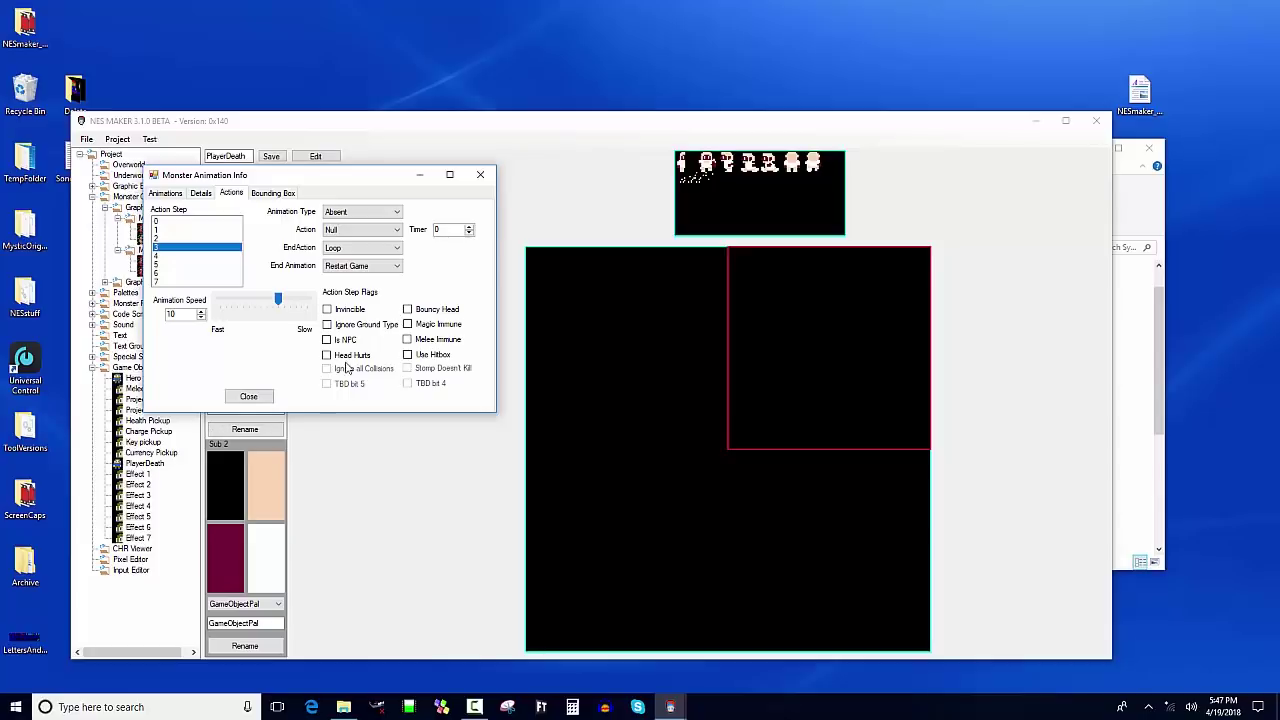
pyautogui.click(262, 396)
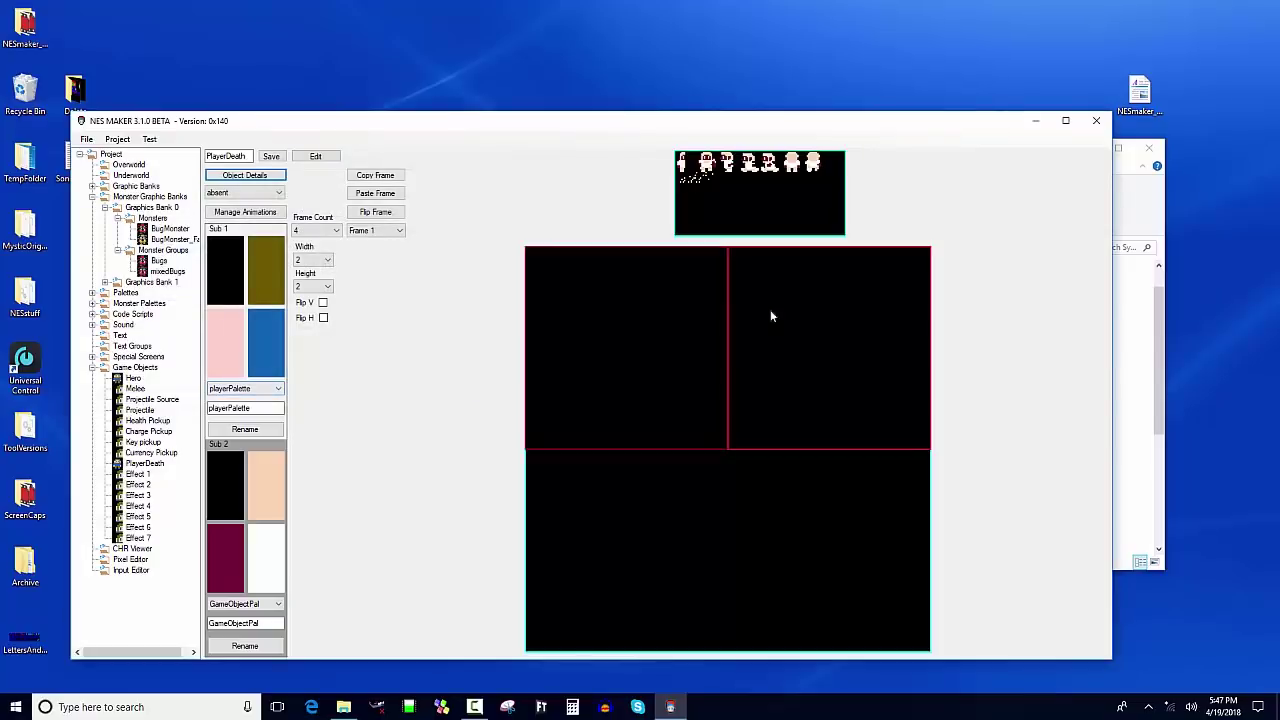
# Step: Export the game and run the test build
pyautogui.click(149, 140)
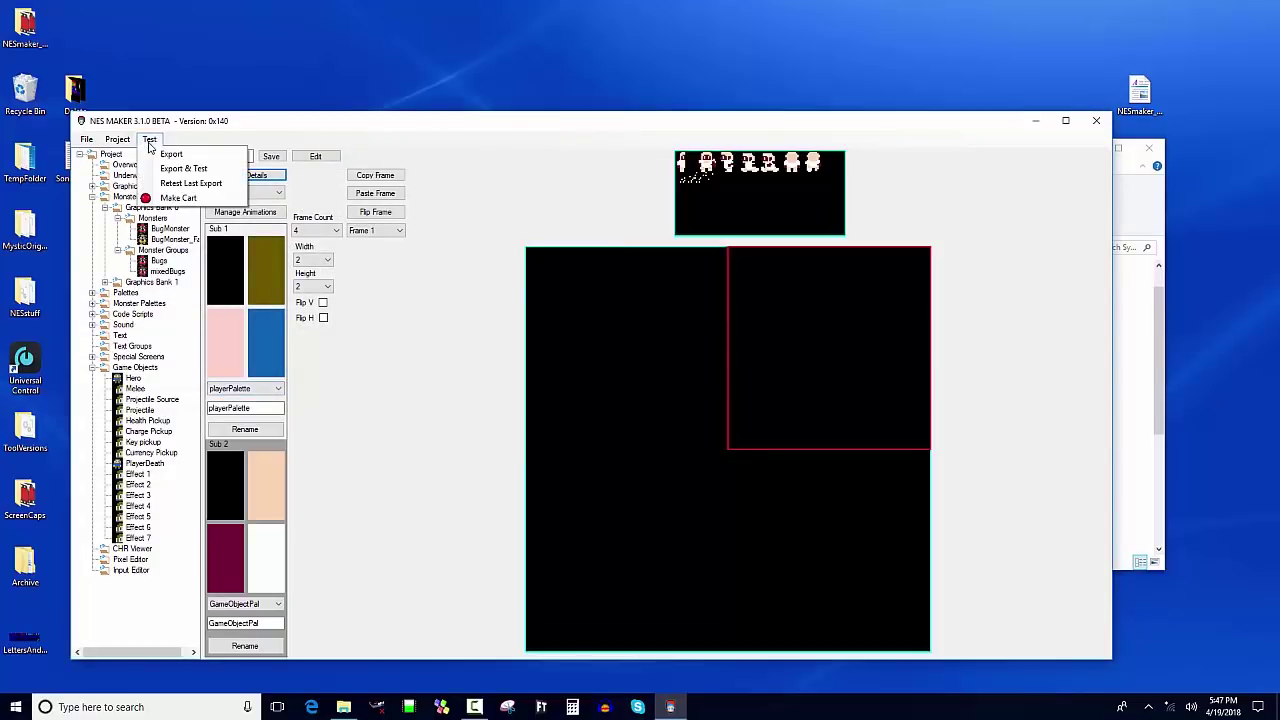
pyautogui.click(149, 141)
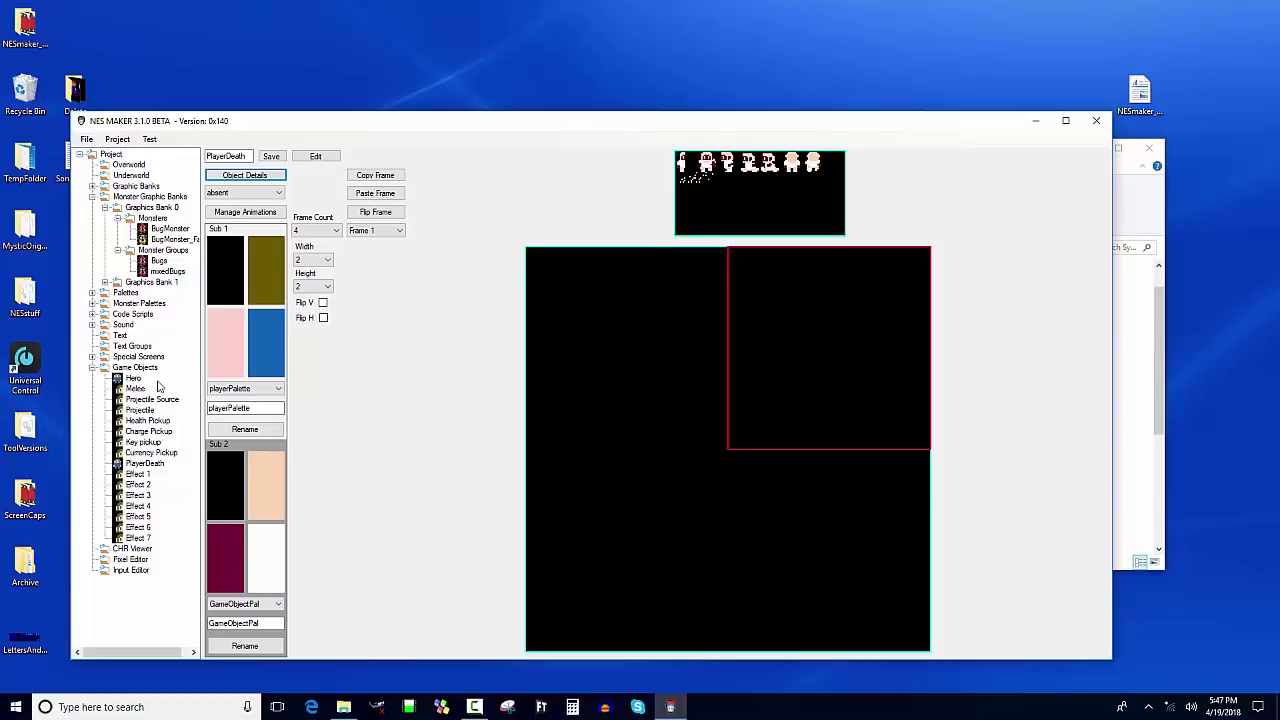
pyautogui.click(149, 139)
pyautogui.click(155, 167)
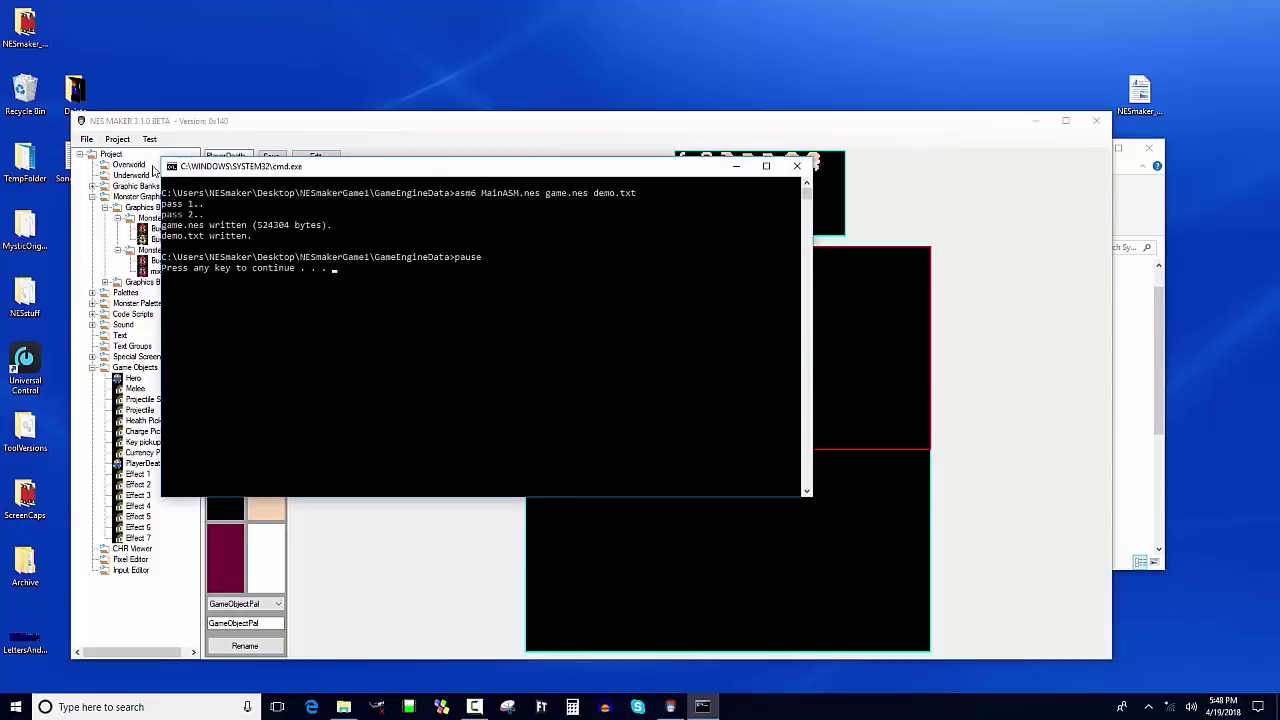
# Step: Launch the test build, start the game, walk the hero along the path toward the monsters to test his death, and close the emulator
pyautogui.press('Return')
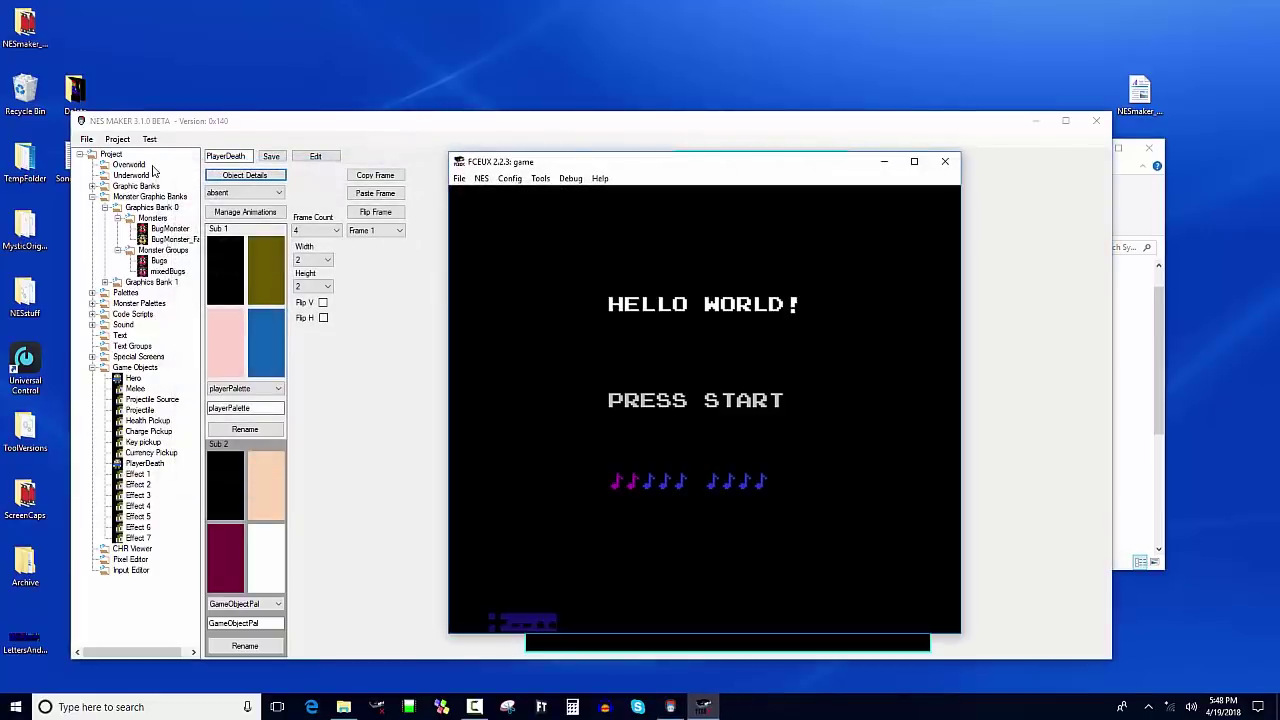
pyautogui.press('Return')
pyautogui.press('Right')
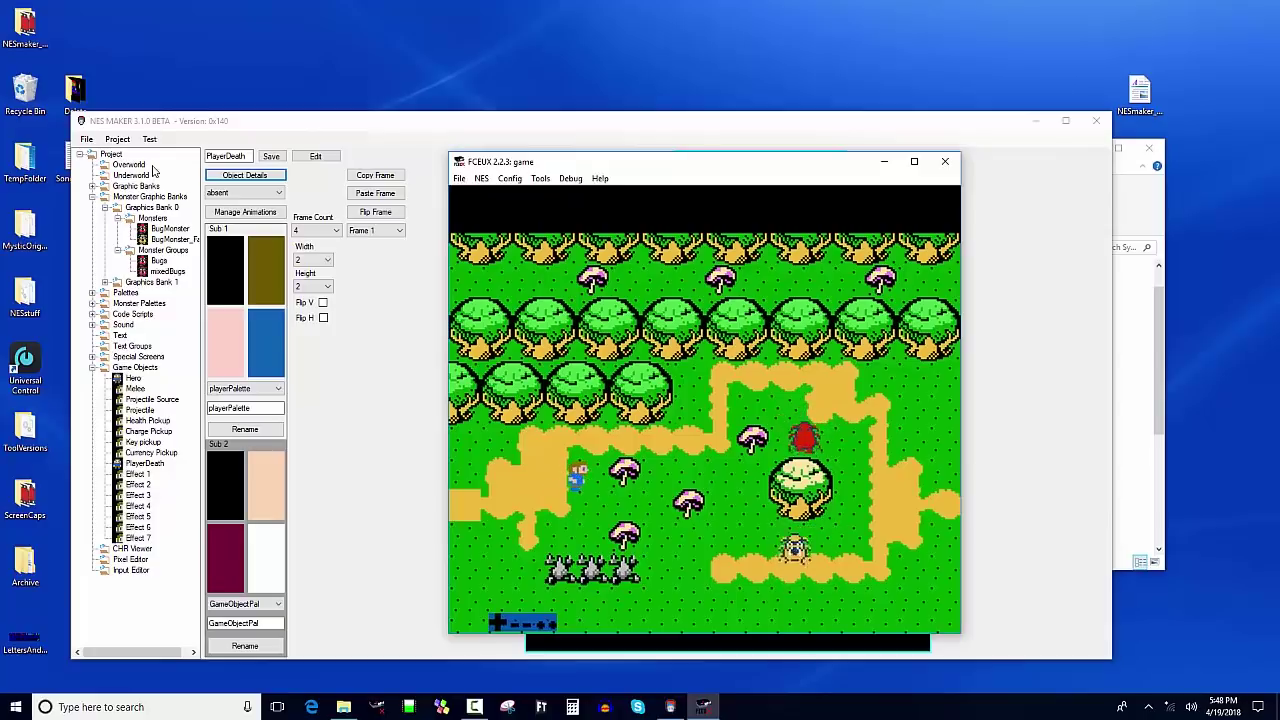
pyautogui.press('Up')
pyautogui.press('Right')
pyautogui.press('Up')
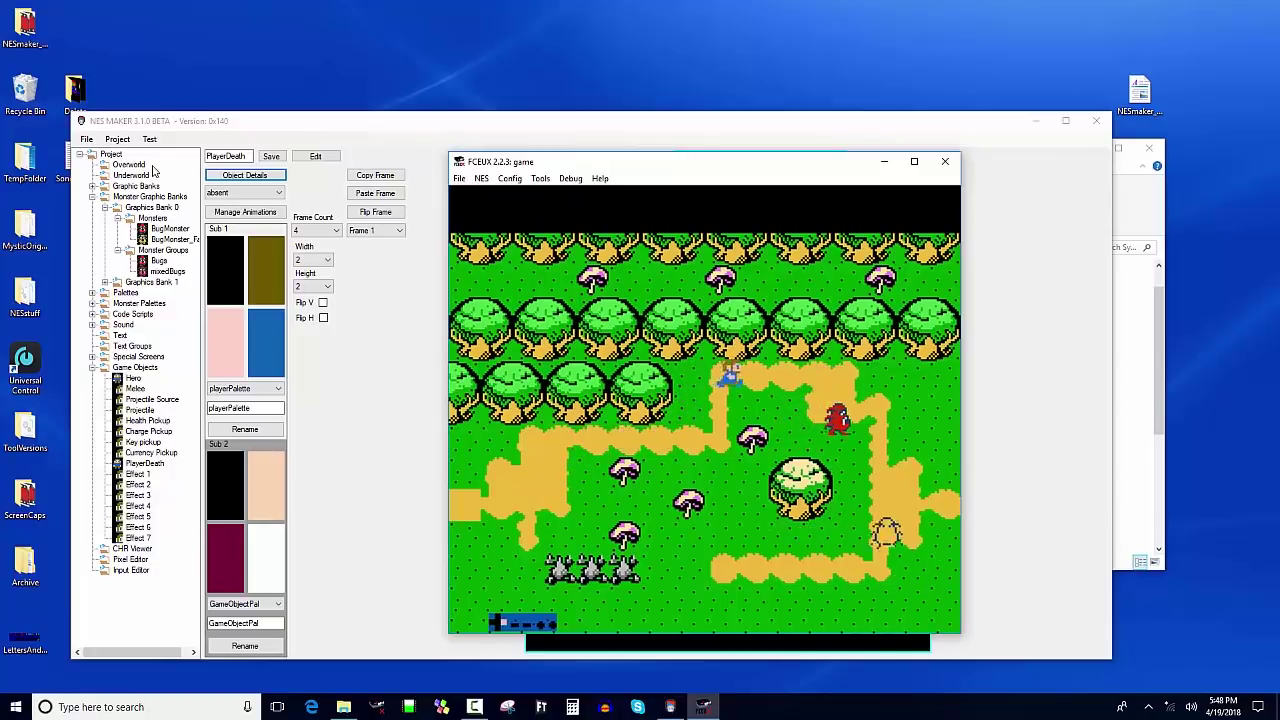
pyautogui.press('Right')
pyautogui.press('Right')
pyautogui.press('Down')
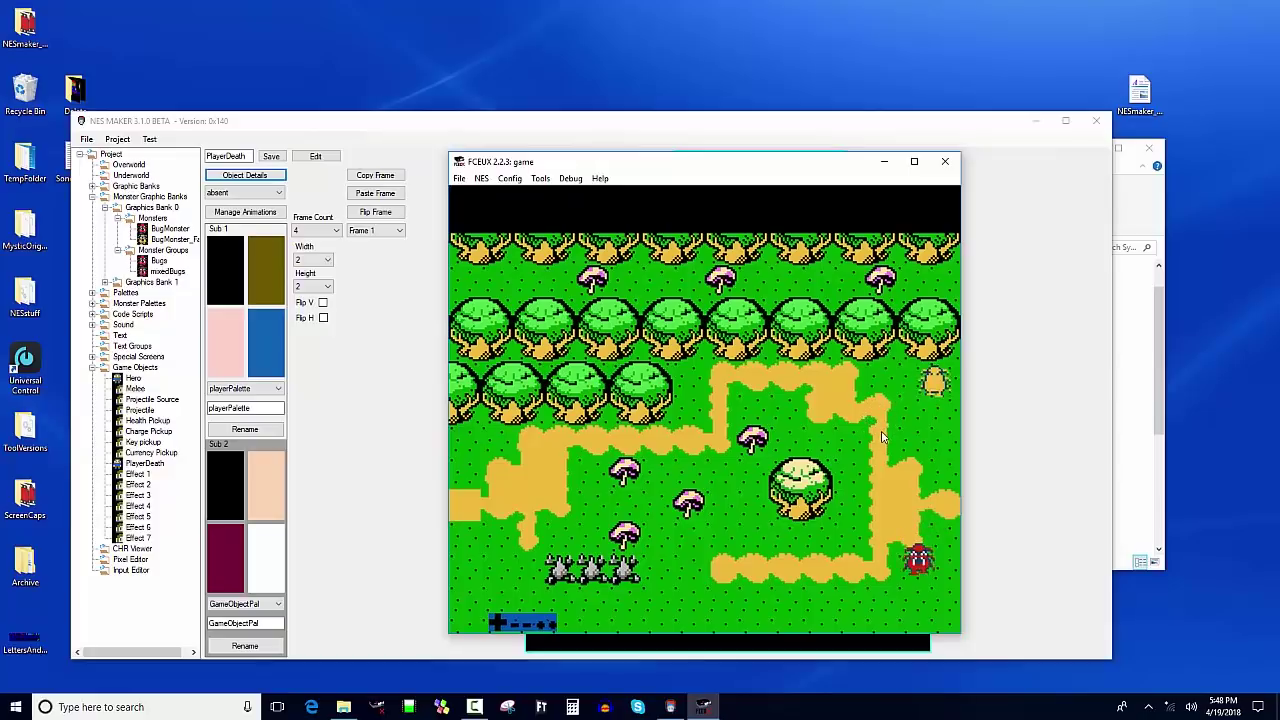
pyautogui.click(944, 166)
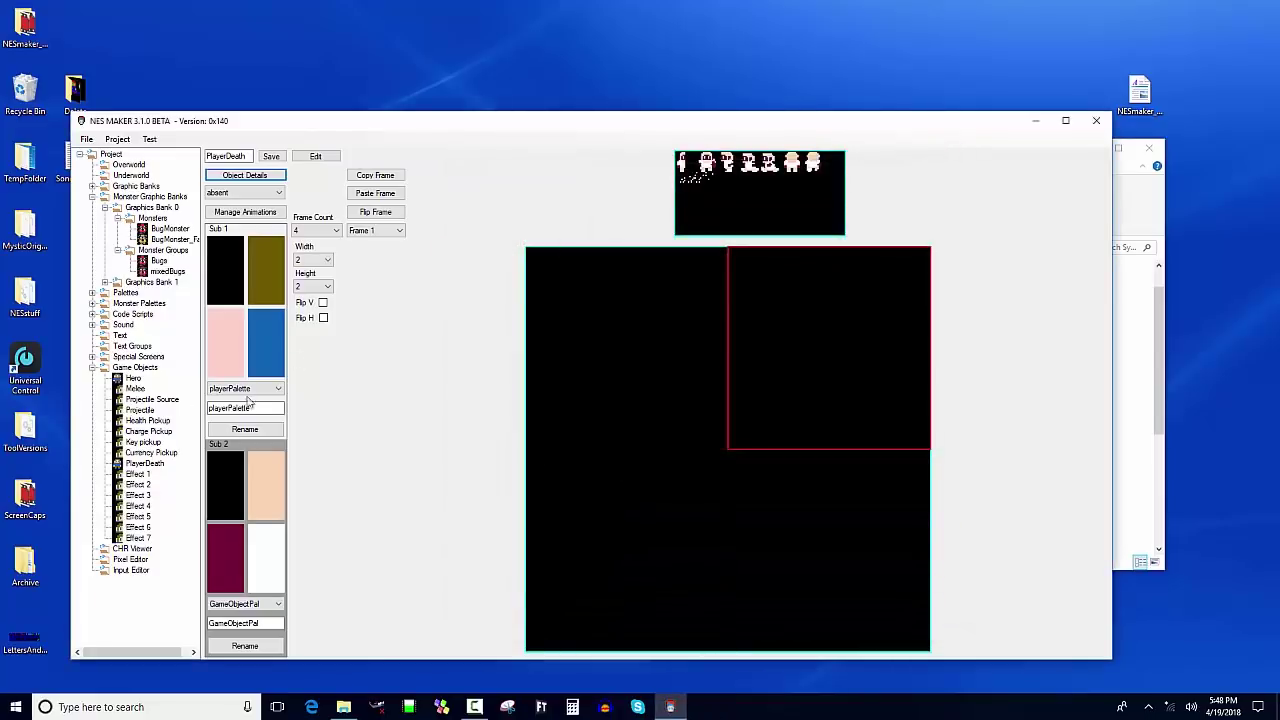
# Step: Open the object details of PlayerDeath and assign the spin animation to the Spin type's Down, Down Right, Right and Up Right directions
pyautogui.click(146, 464)
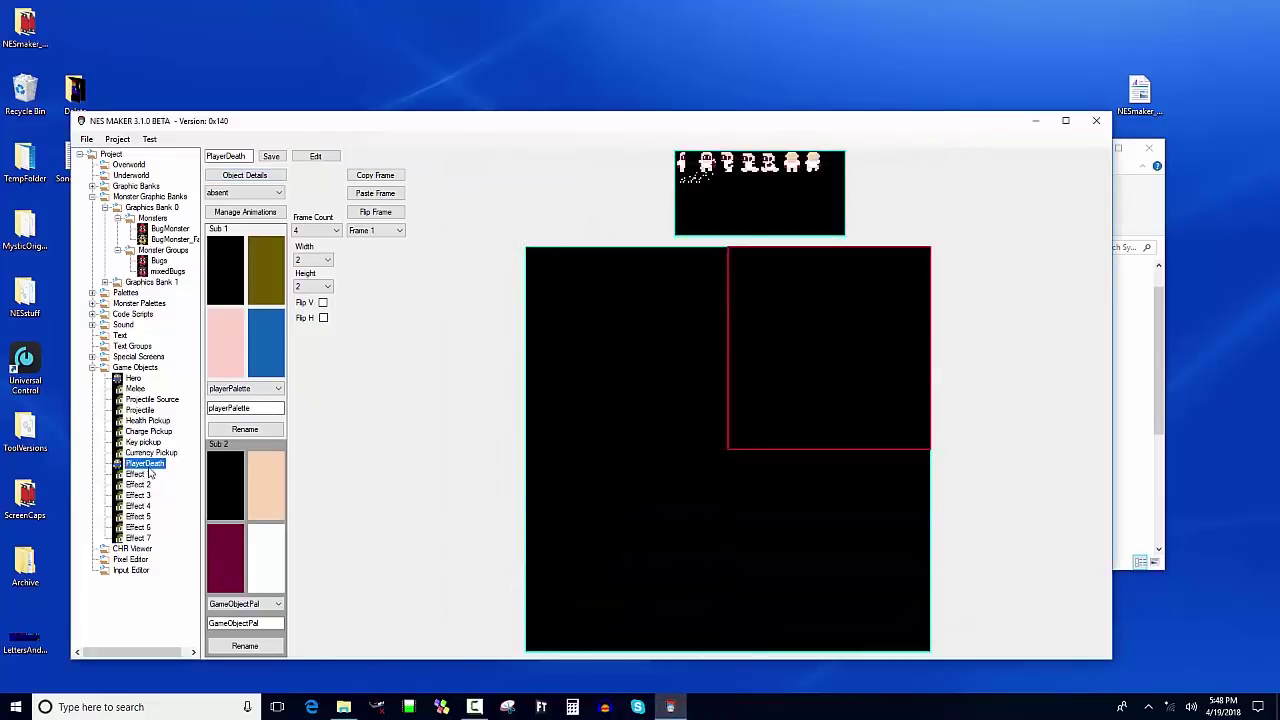
pyautogui.click(247, 175)
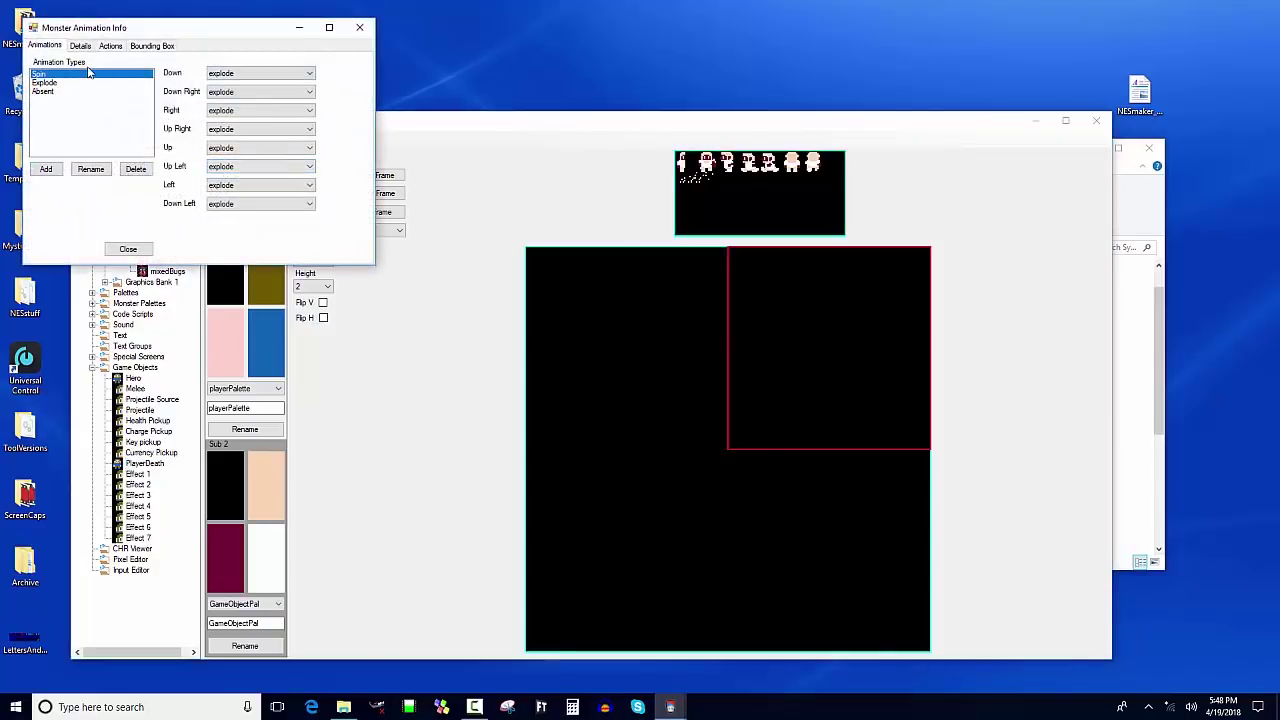
pyautogui.click(294, 74)
pyautogui.click(288, 91)
pyautogui.click(288, 91)
pyautogui.click(288, 110)
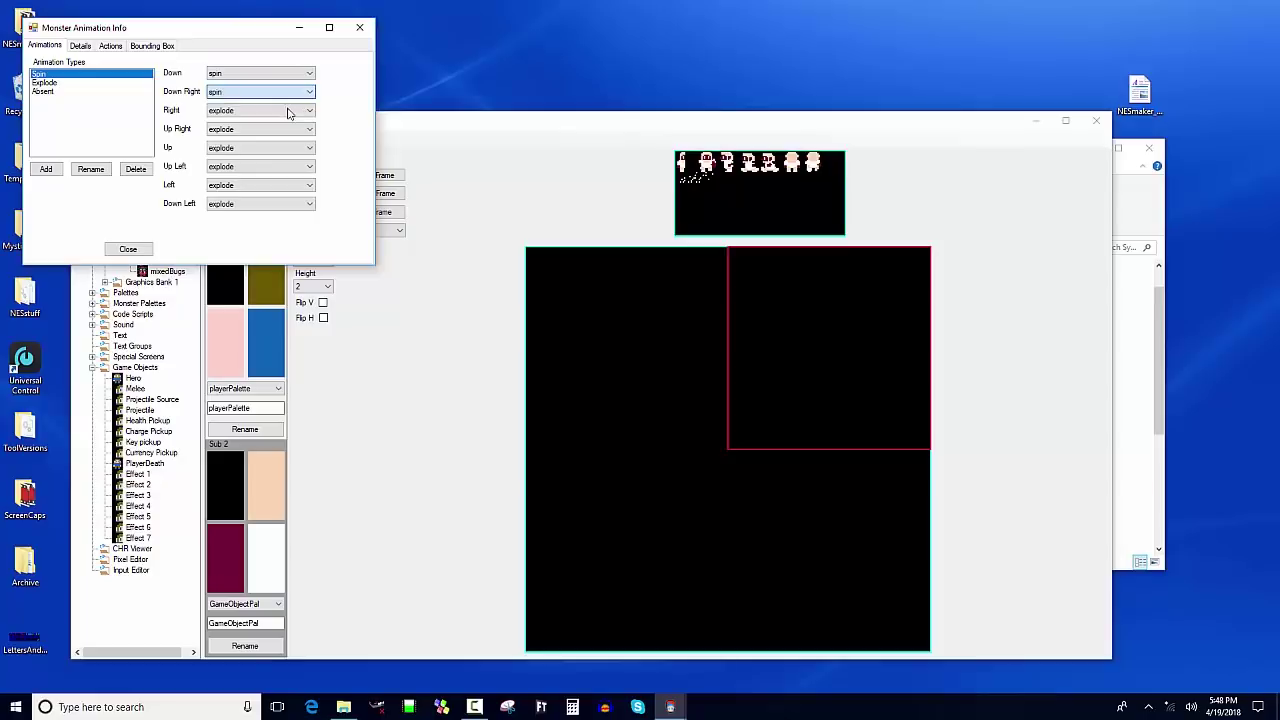
pyautogui.click(288, 110)
pyautogui.click(288, 129)
pyautogui.click(287, 129)
pyautogui.click(288, 141)
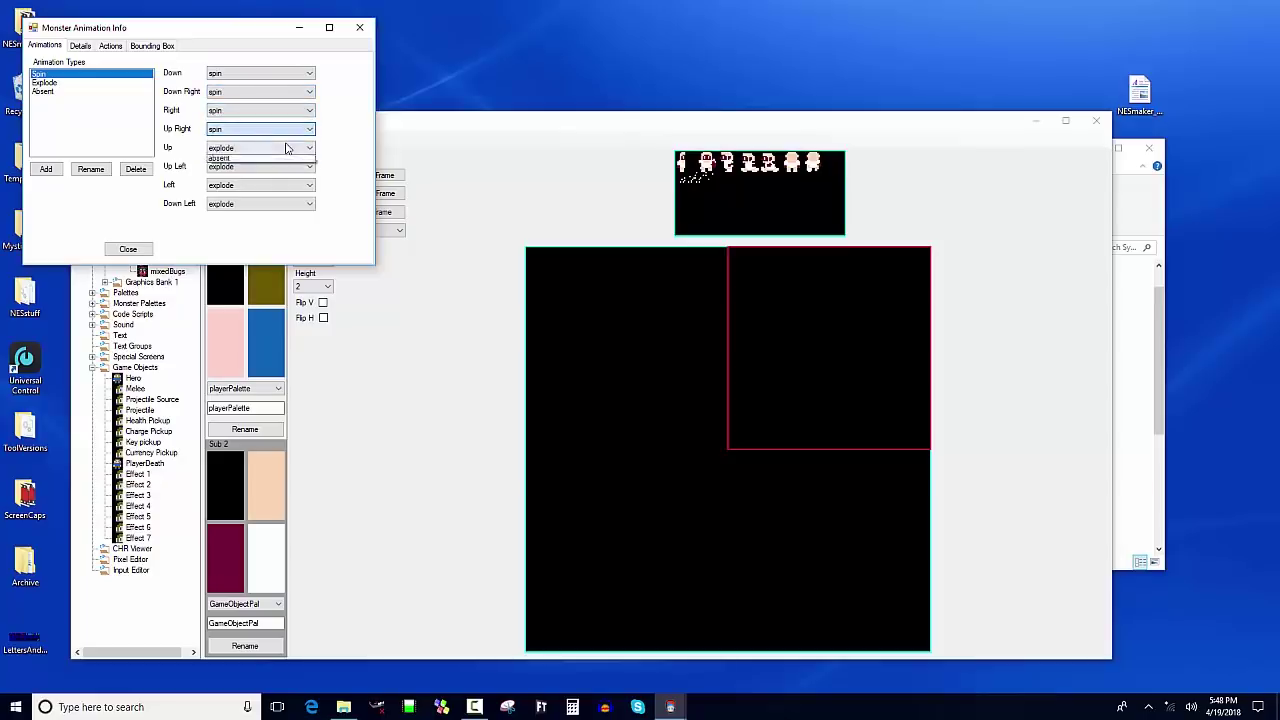
# Step: Assign the spin animation to the Spin type's Up, Up Left, Left and Down Left directions
pyautogui.click(286, 148)
pyautogui.click(279, 168)
pyautogui.click(277, 179)
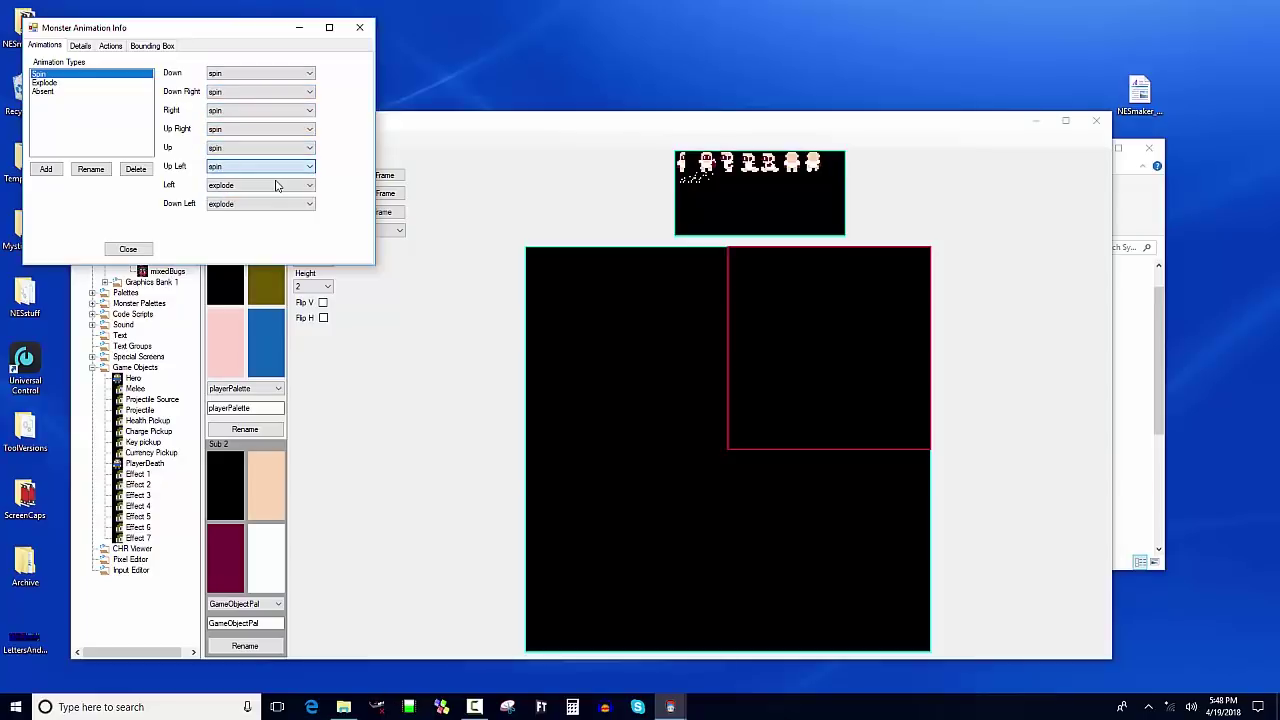
pyautogui.click(277, 185)
pyautogui.click(276, 197)
pyautogui.click(271, 204)
pyautogui.click(270, 227)
pyautogui.click(95, 84)
pyautogui.click(229, 80)
pyautogui.click(126, 74)
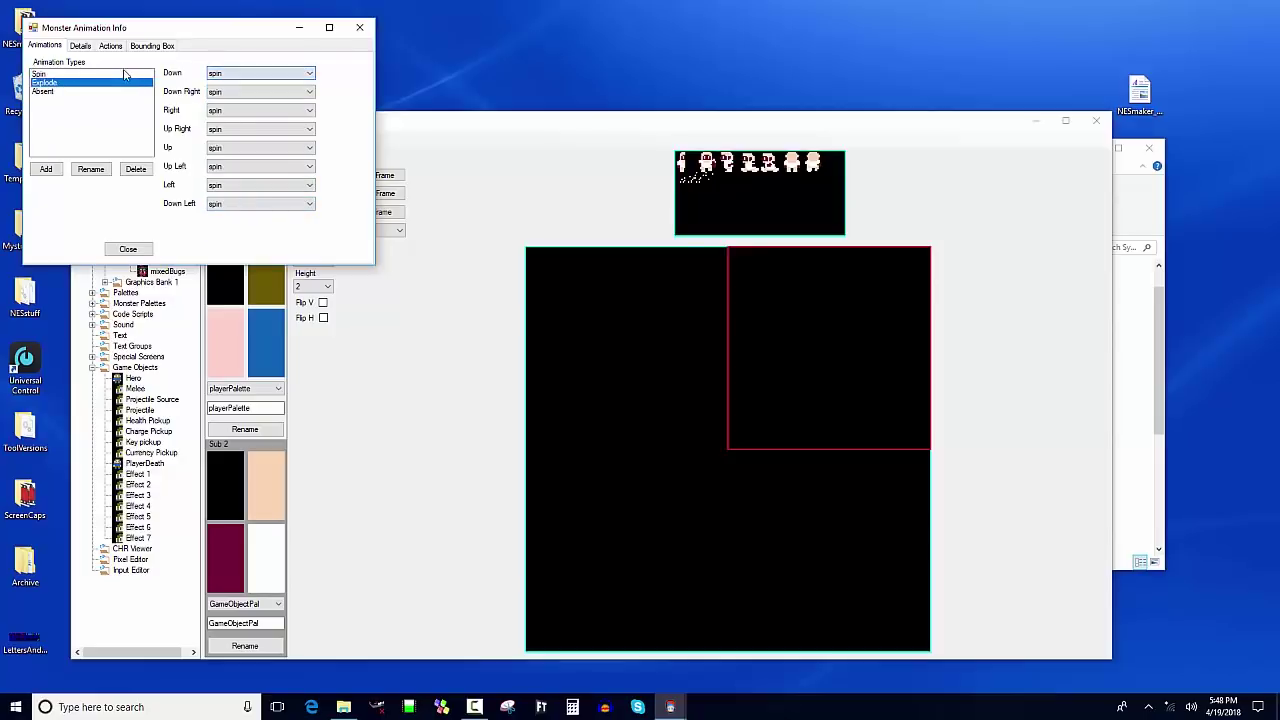
pyautogui.click(126, 74)
pyautogui.click(236, 206)
pyautogui.click(236, 212)
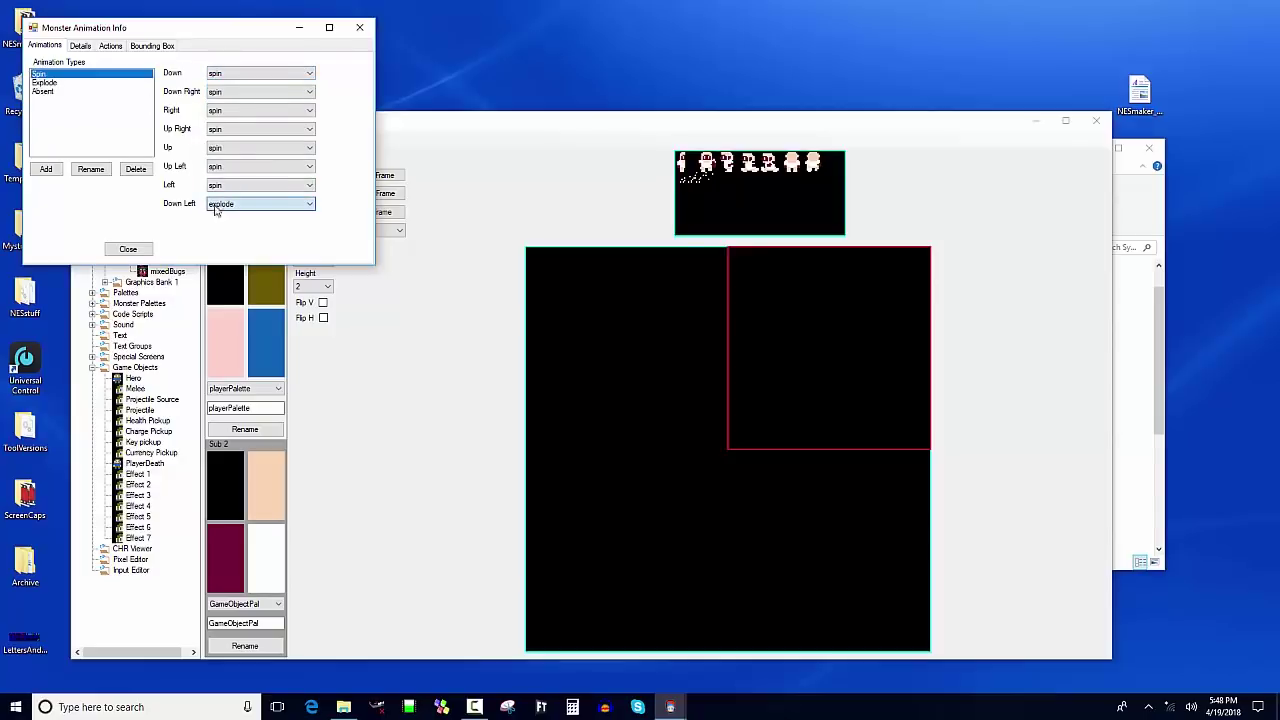
# Step: Assign the explode animation to the Explode type's Down, Down Right, Right and Up Right directions
pyautogui.click(88, 80)
pyautogui.click(215, 75)
pyautogui.click(220, 82)
pyautogui.click(224, 92)
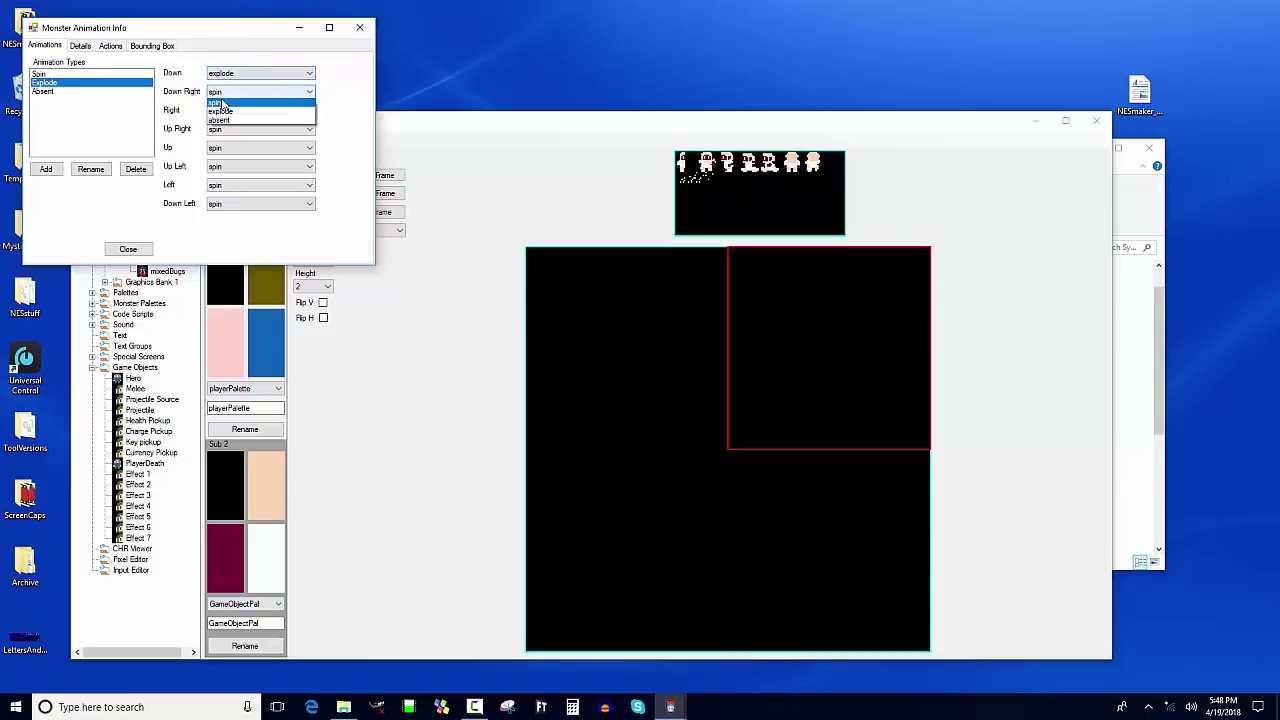
pyautogui.click(222, 109)
pyautogui.click(223, 110)
pyautogui.click(220, 128)
pyautogui.click(221, 129)
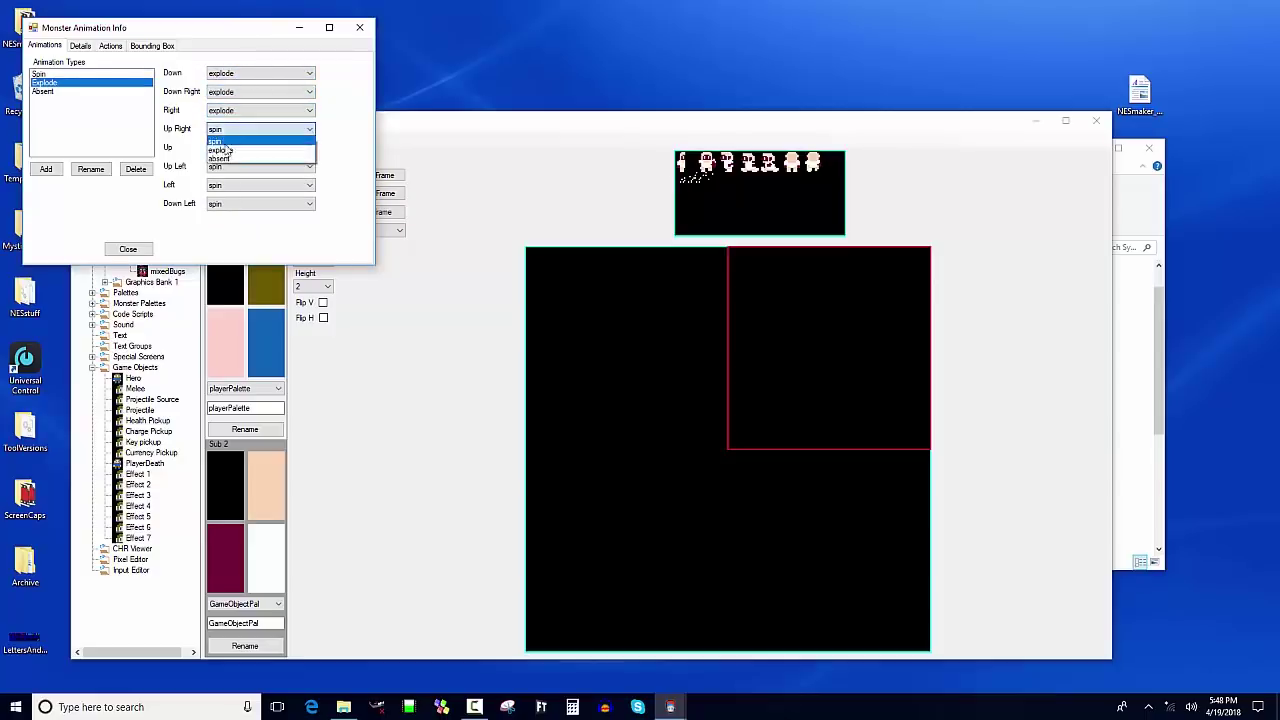
pyautogui.click(222, 147)
# Step: Assign the explode animation to the Explode type's Up, Up Left, Left and Down Left directions
pyautogui.click(228, 148)
pyautogui.click(228, 166)
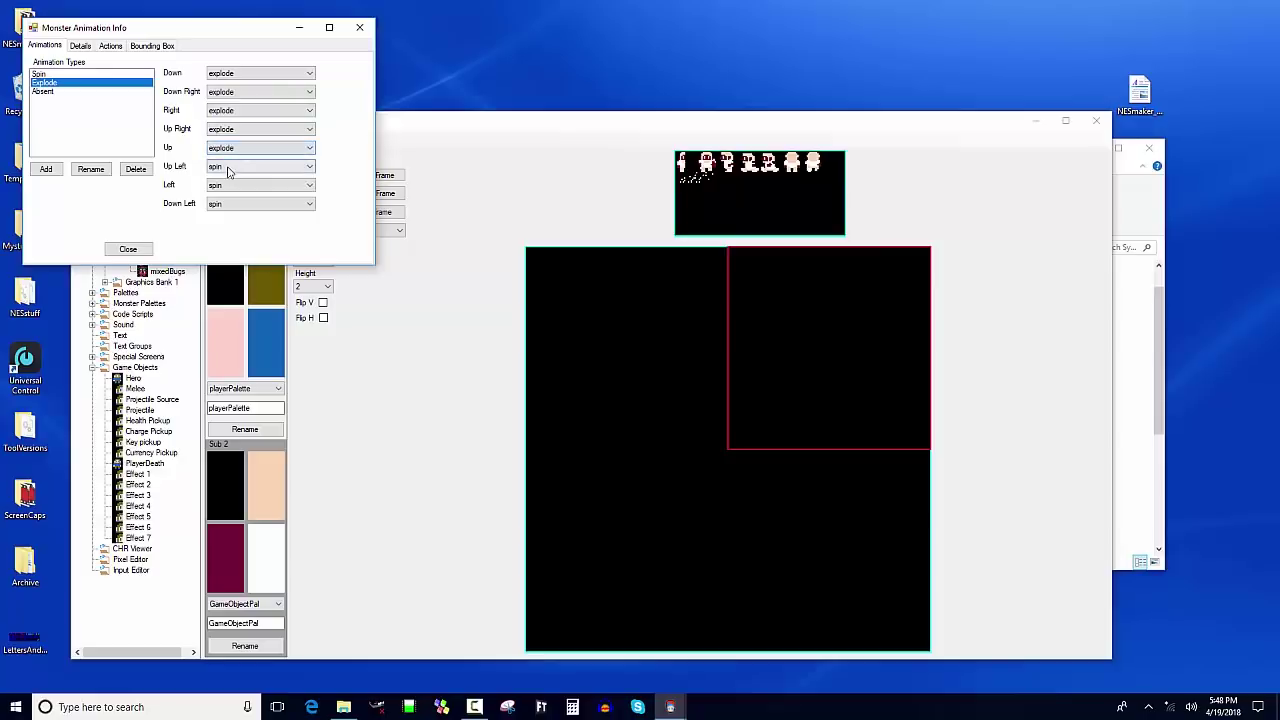
pyautogui.click(228, 166)
pyautogui.click(228, 184)
pyautogui.click(228, 186)
pyautogui.click(228, 193)
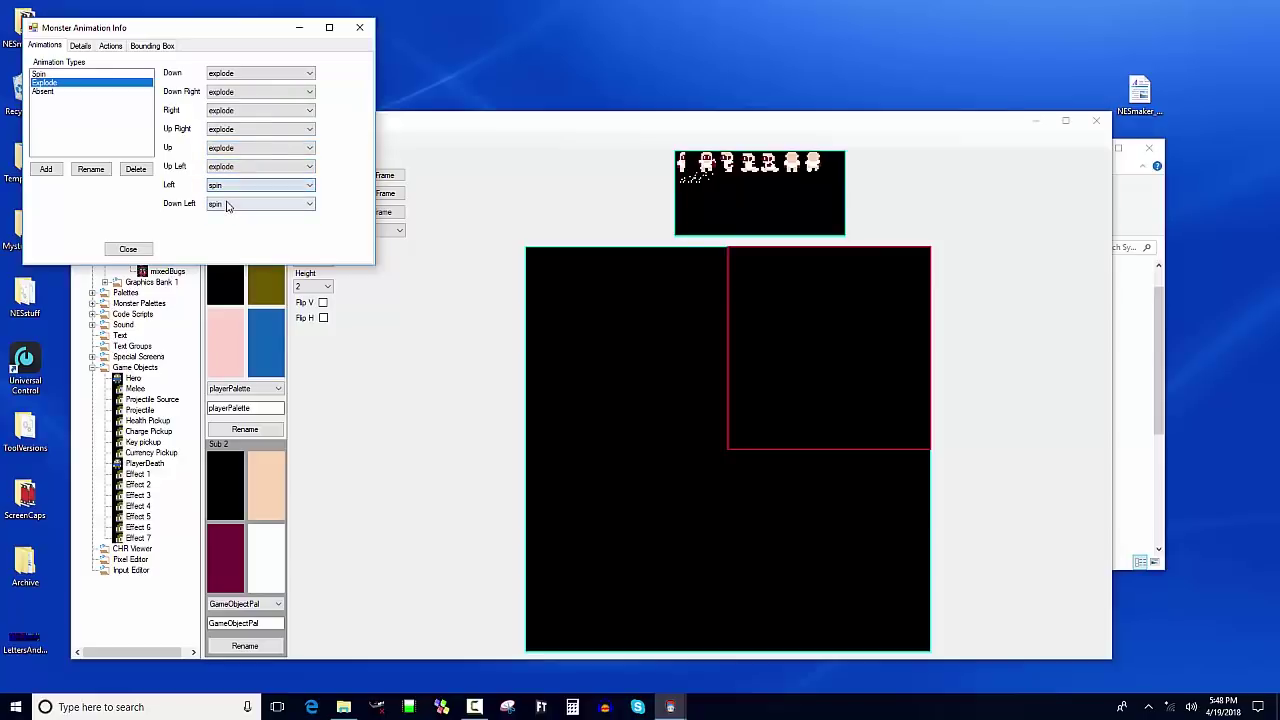
pyautogui.click(228, 186)
pyautogui.click(229, 193)
pyautogui.click(229, 204)
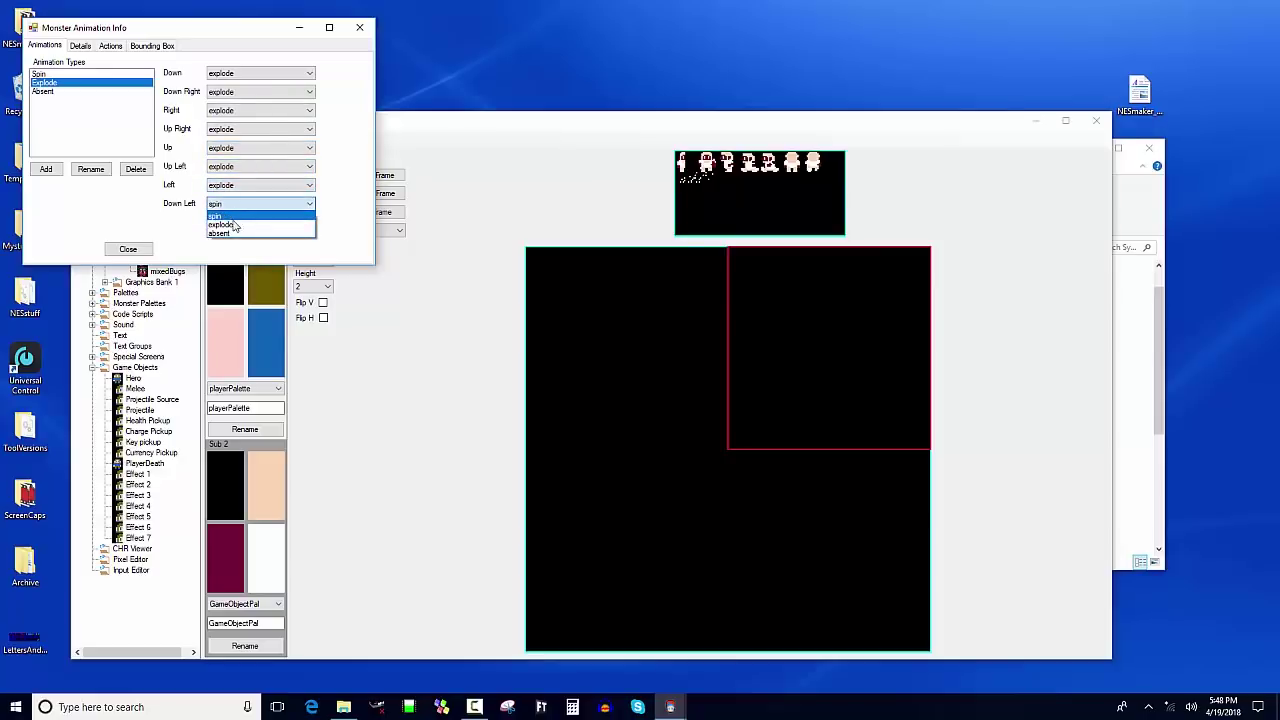
pyautogui.click(232, 221)
# Step: Check PlayerDeath's details and action steps 0 to 3, including step 1's End Animation choice, and close its object details
pyautogui.click(80, 46)
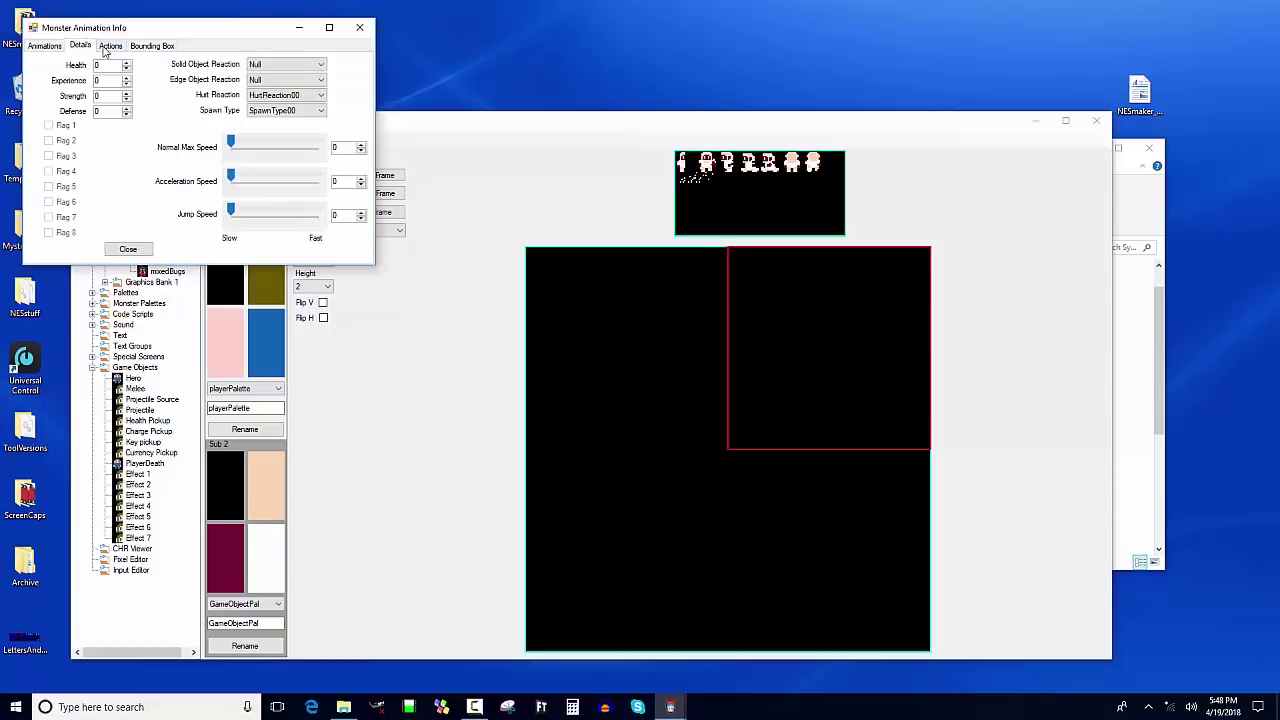
pyautogui.click(108, 46)
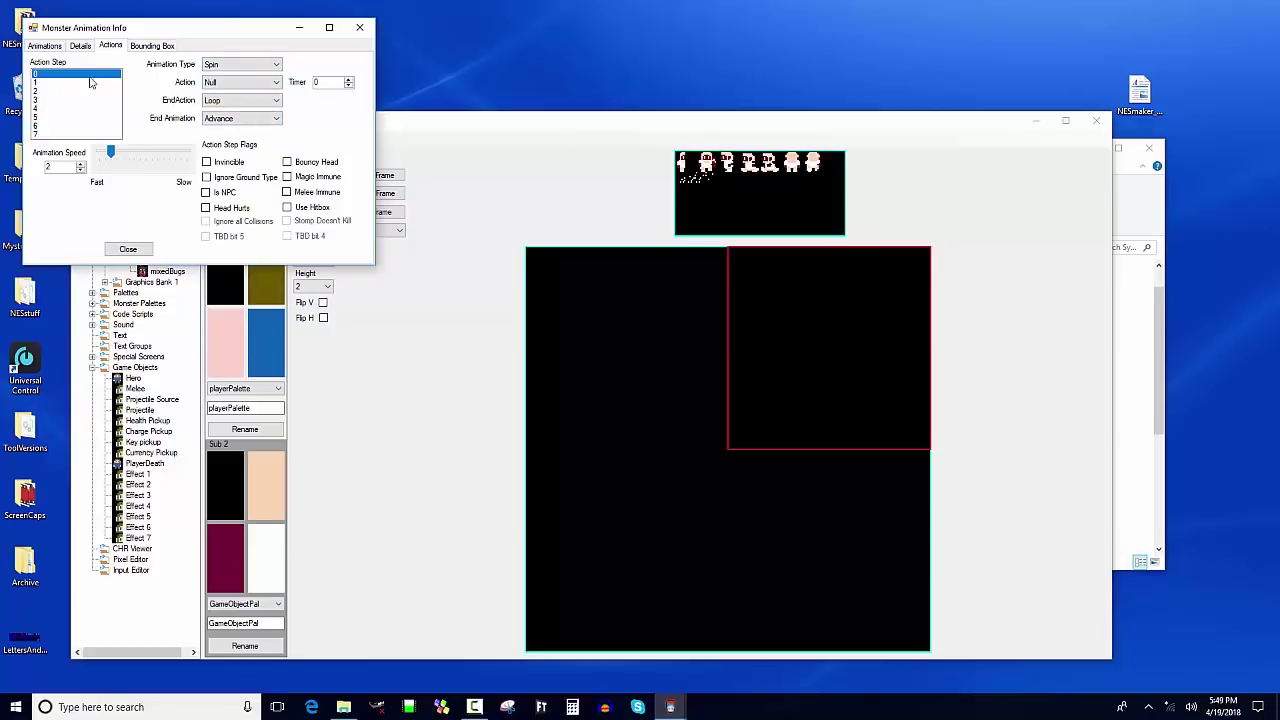
pyautogui.click(50, 82)
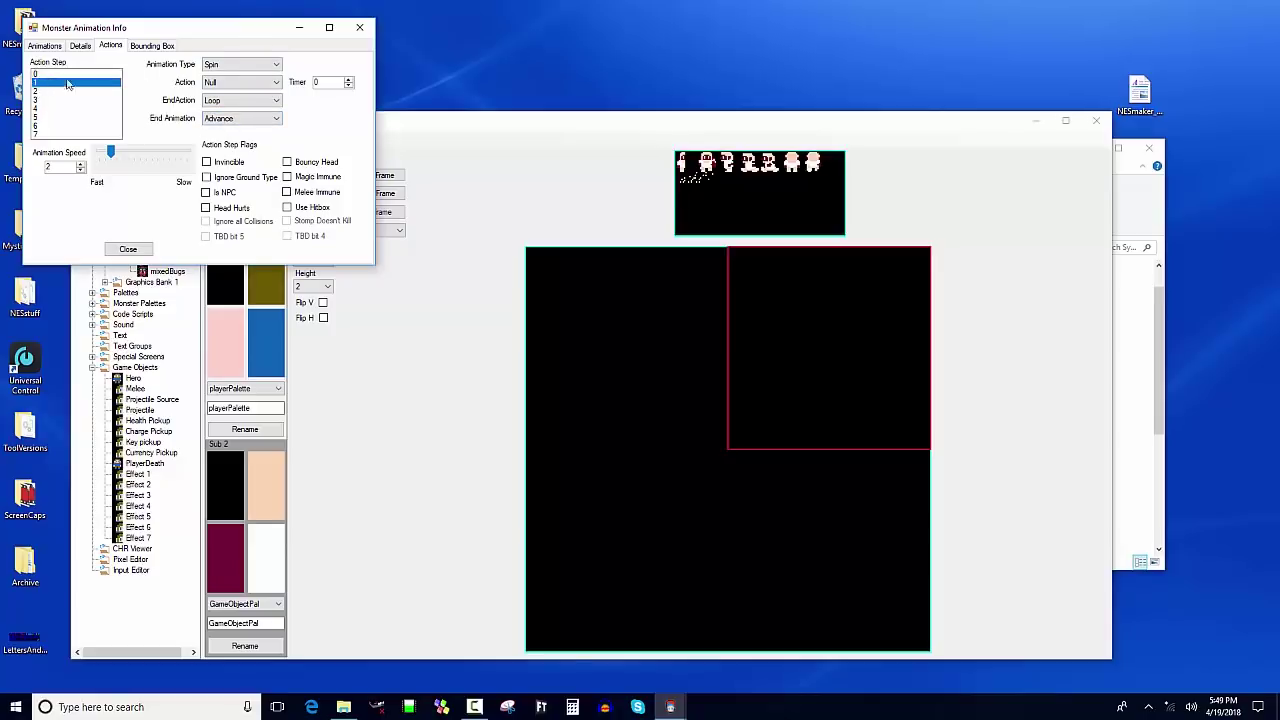
pyautogui.click(240, 118)
pyautogui.click(218, 139)
pyautogui.click(36, 91)
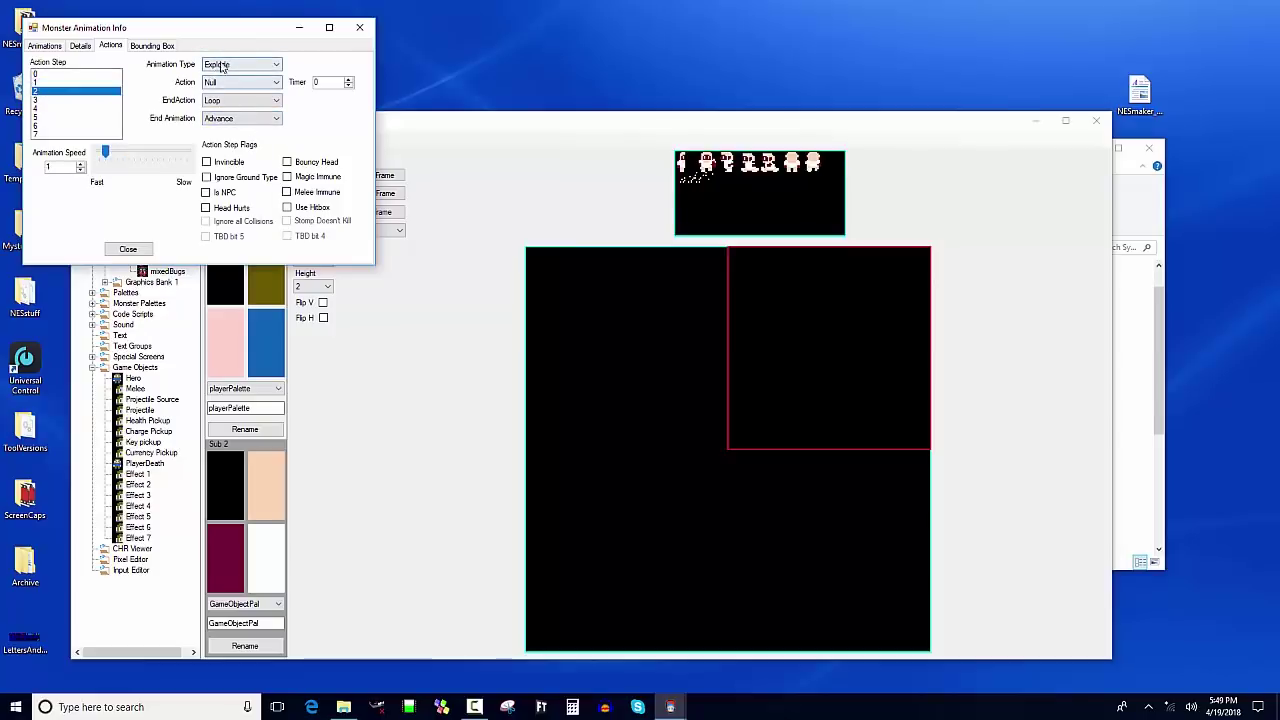
pyautogui.press('Down')
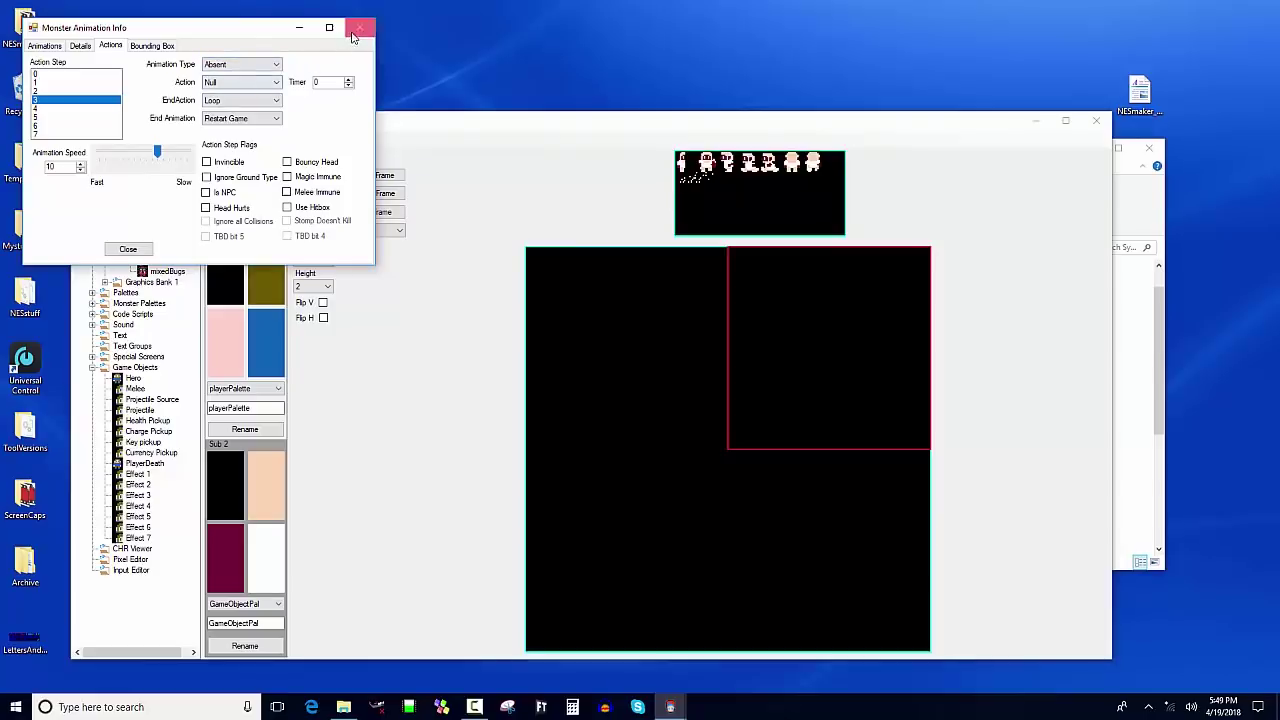
pyautogui.click(360, 27)
# Step: Export the game, run the test build, and start playing to test the hero's death animation against the monsters
pyautogui.click(163, 139)
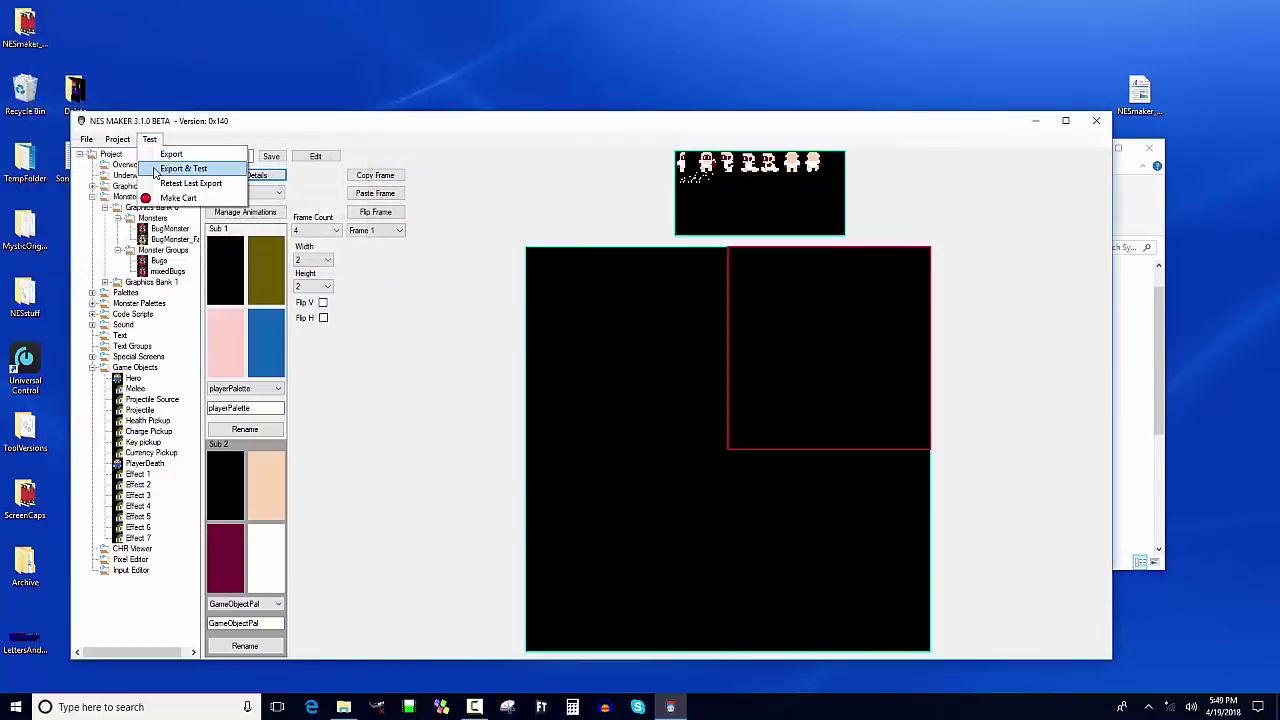
pyautogui.click(160, 166)
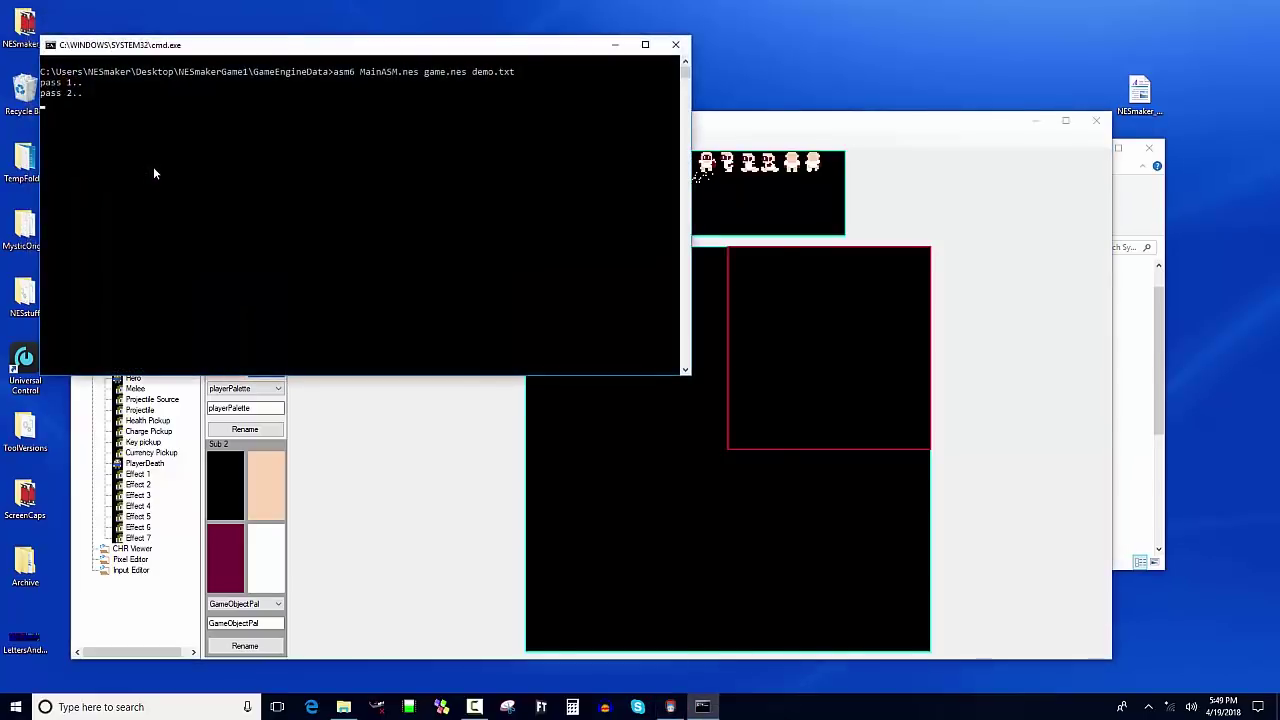
pyautogui.press('Return')
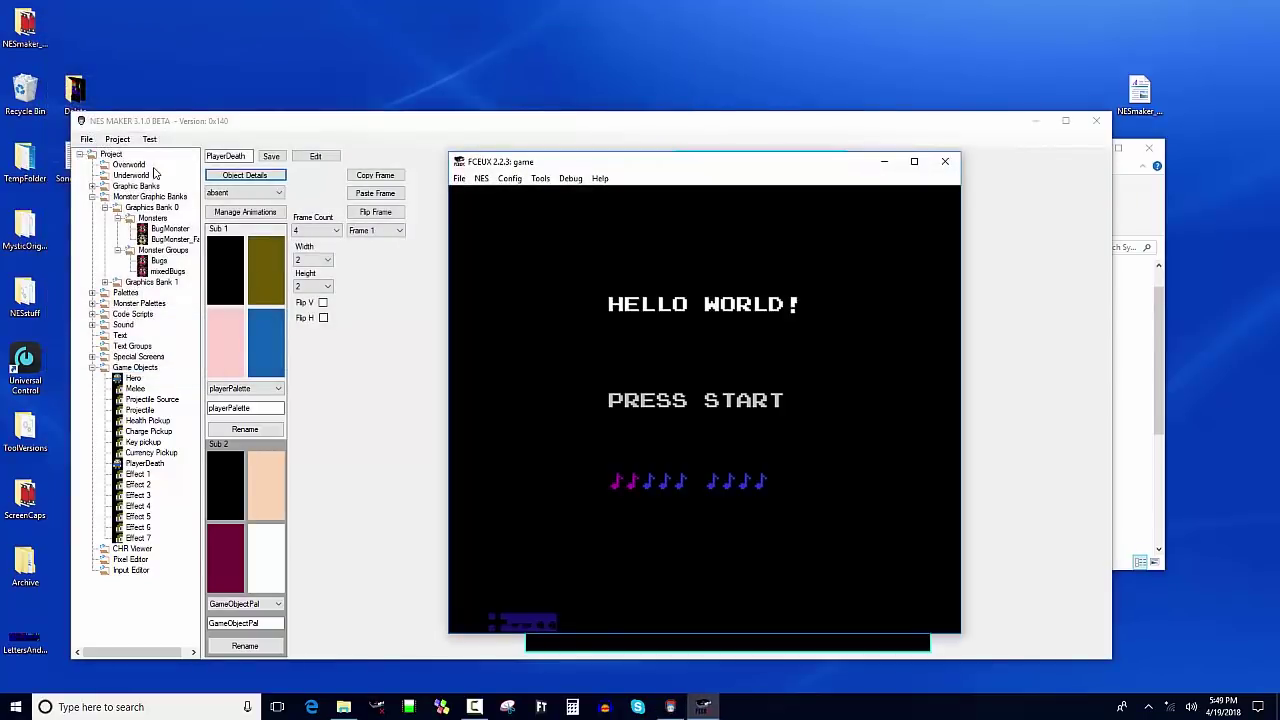
pyautogui.press('Return')
pyautogui.press('Right')
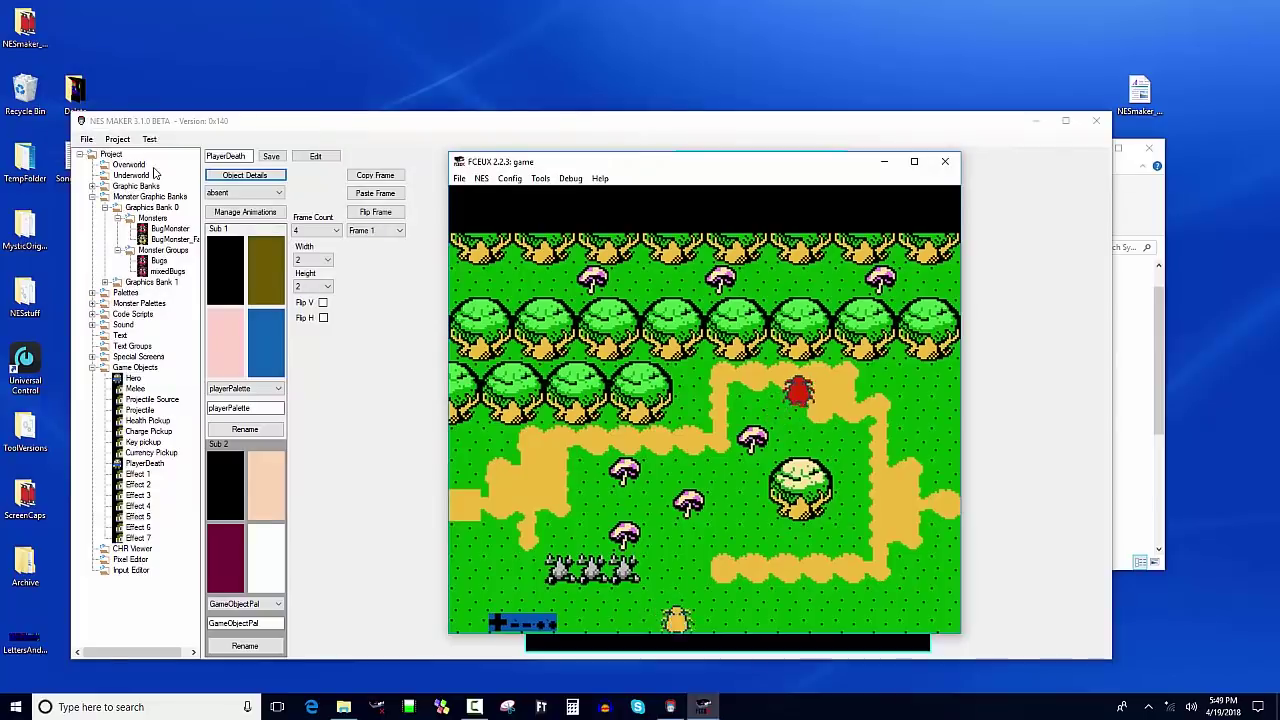
pyautogui.press('Return')
pyautogui.press('Up')
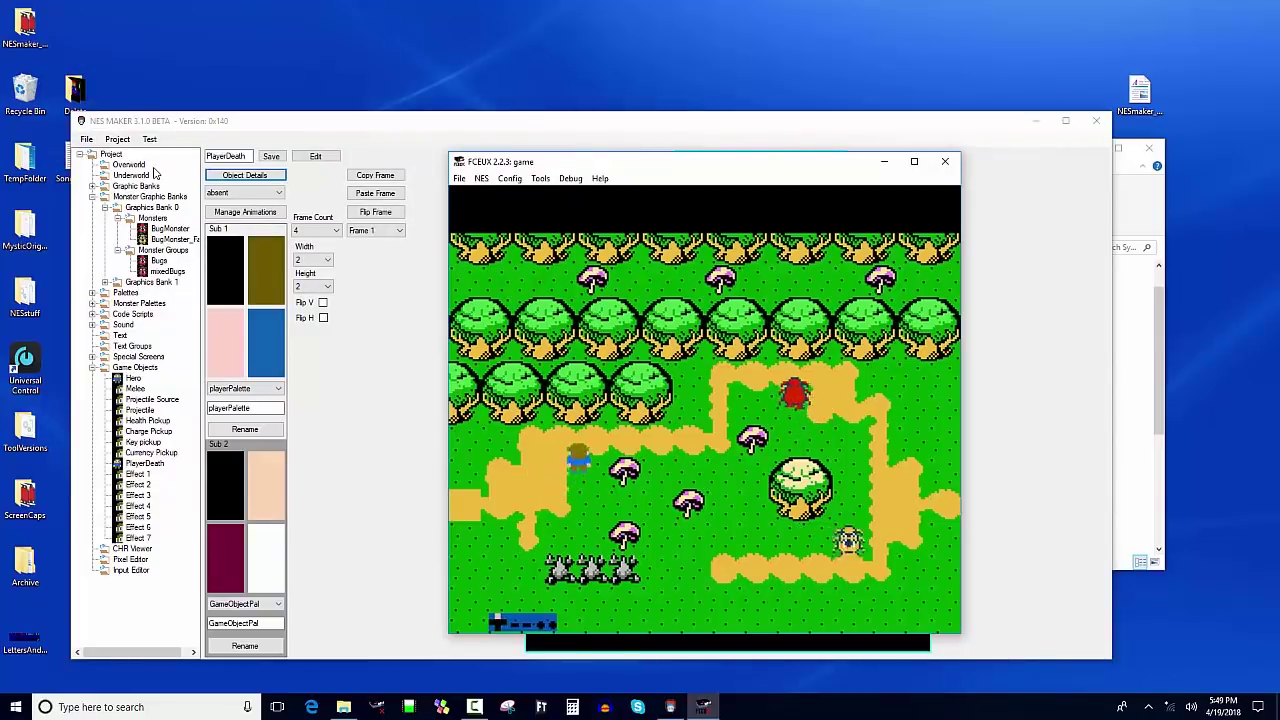
pyautogui.press('Right')
pyautogui.press('Up')
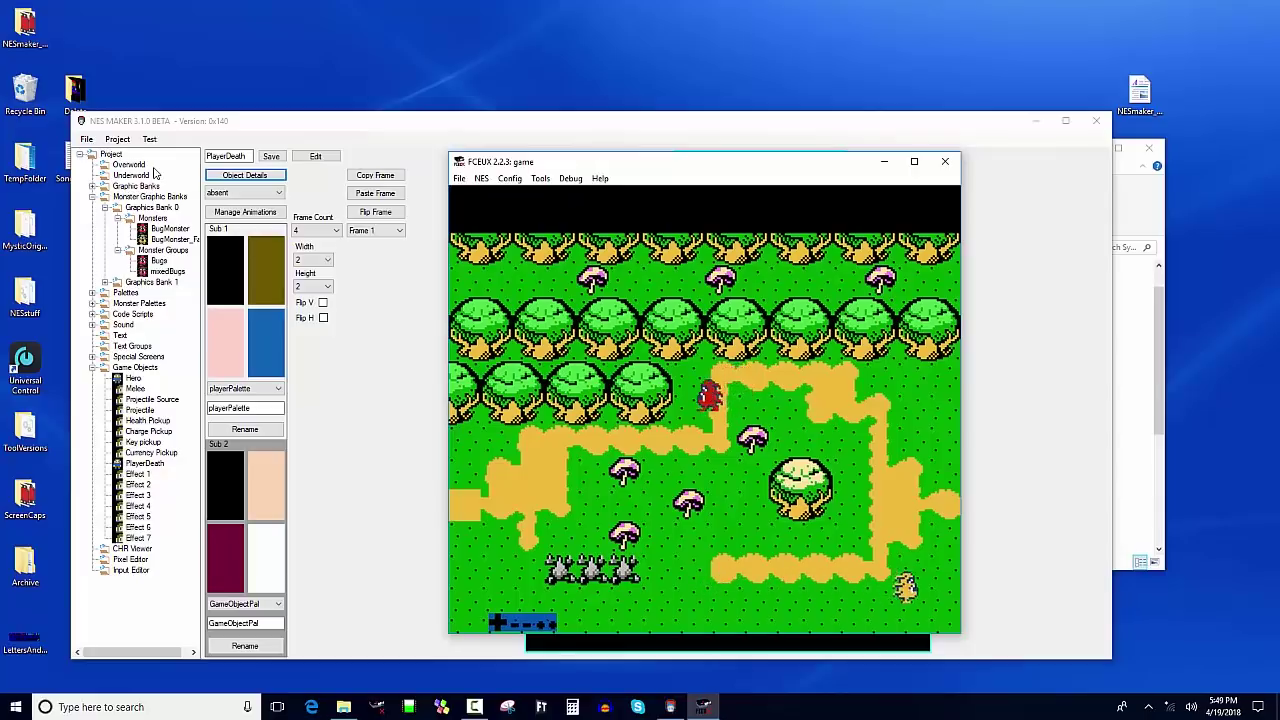
# Step: Replay the game several times, walking the hero into the monsters to check the PlayerDeath effect and the game restart
pyautogui.press('Up')
pyautogui.press('Right')
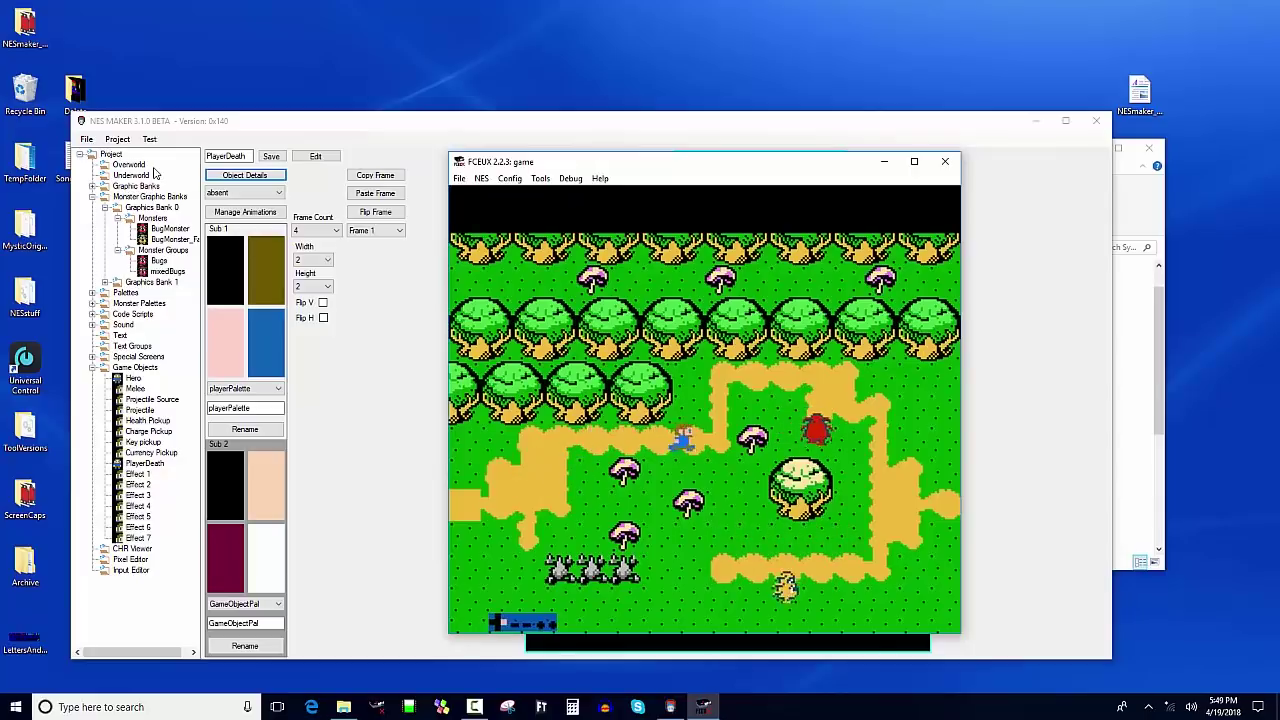
pyautogui.press('Up')
pyautogui.press('Right')
pyautogui.press('Right')
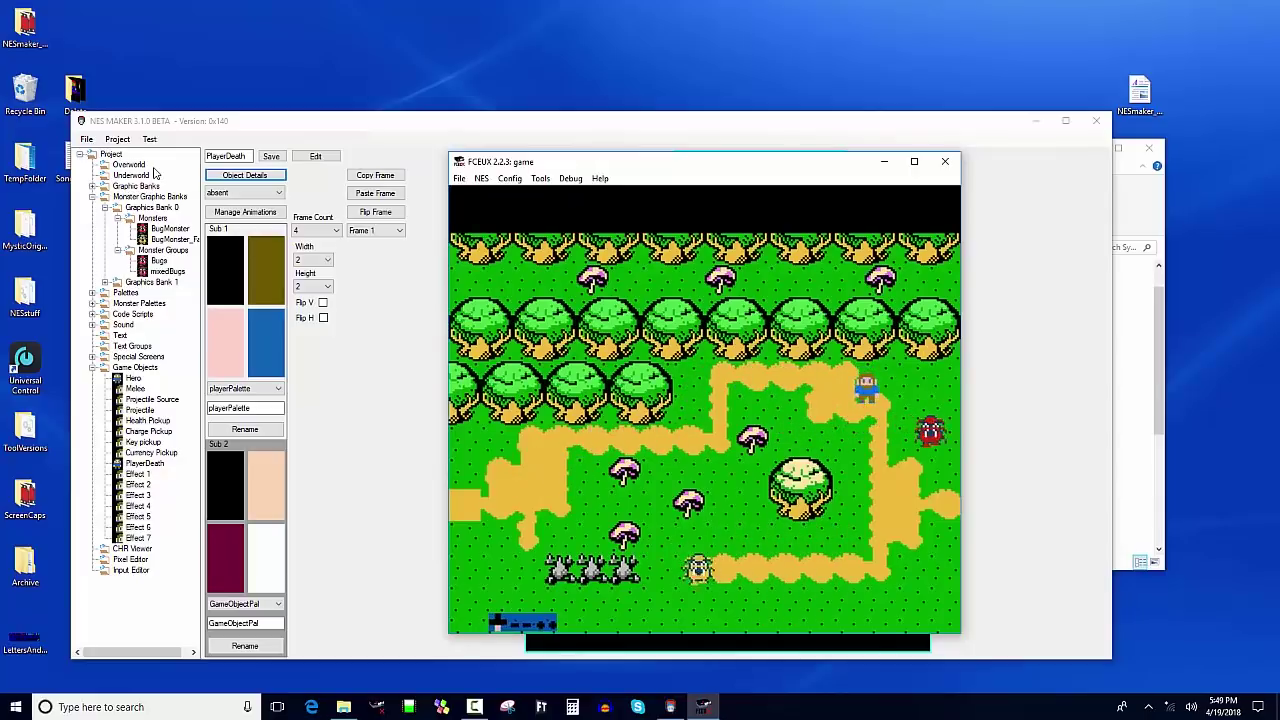
pyautogui.press('Down')
pyautogui.press('Right')
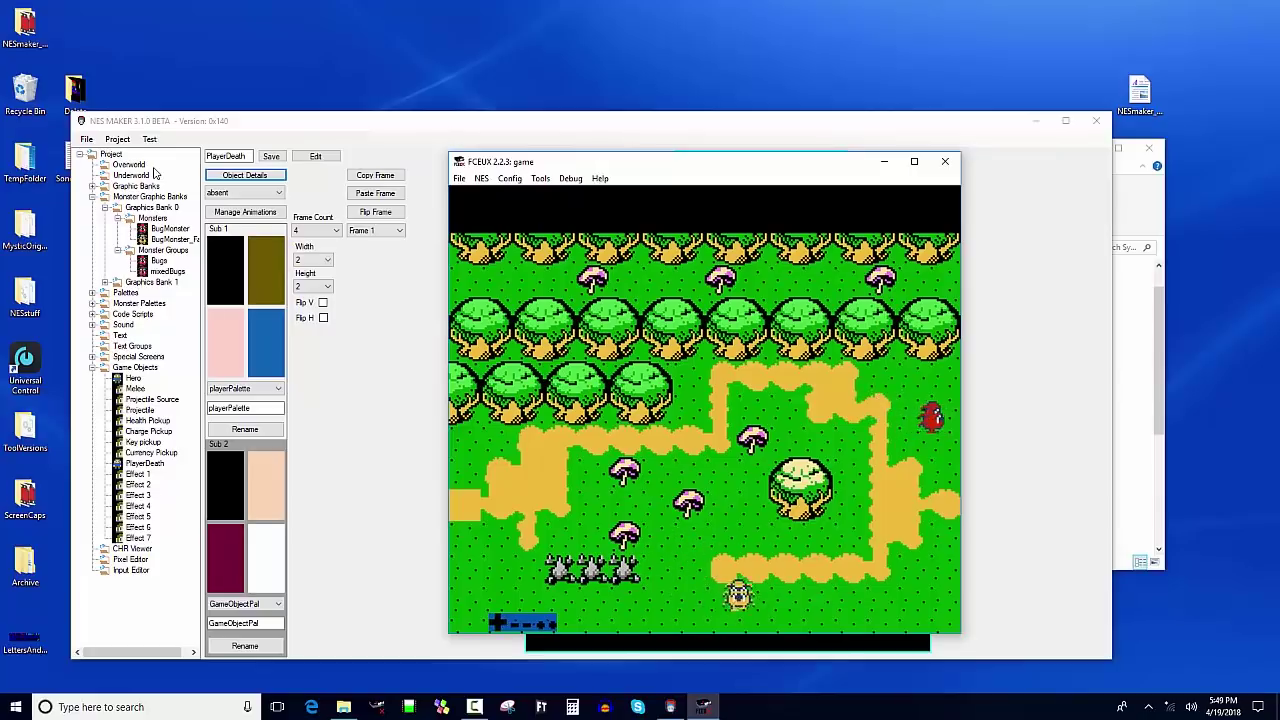
pyautogui.press('Return')
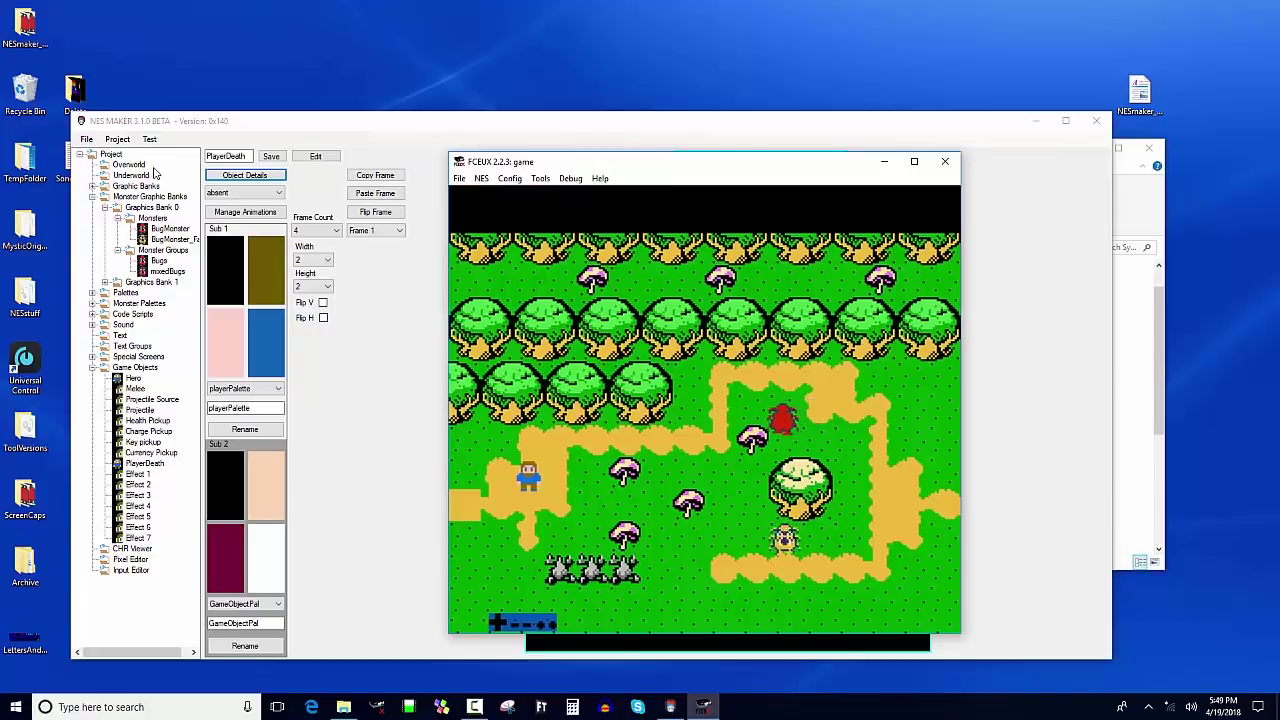
pyautogui.press('Down')
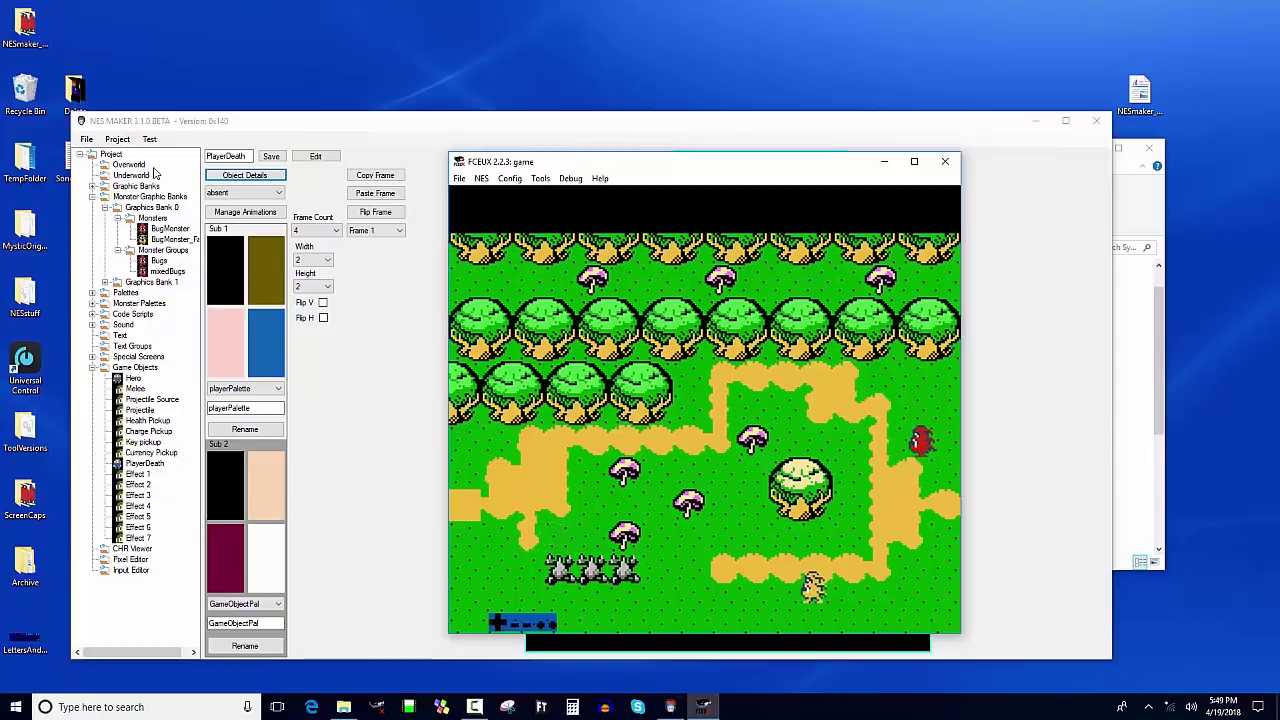
pyautogui.press('Return')
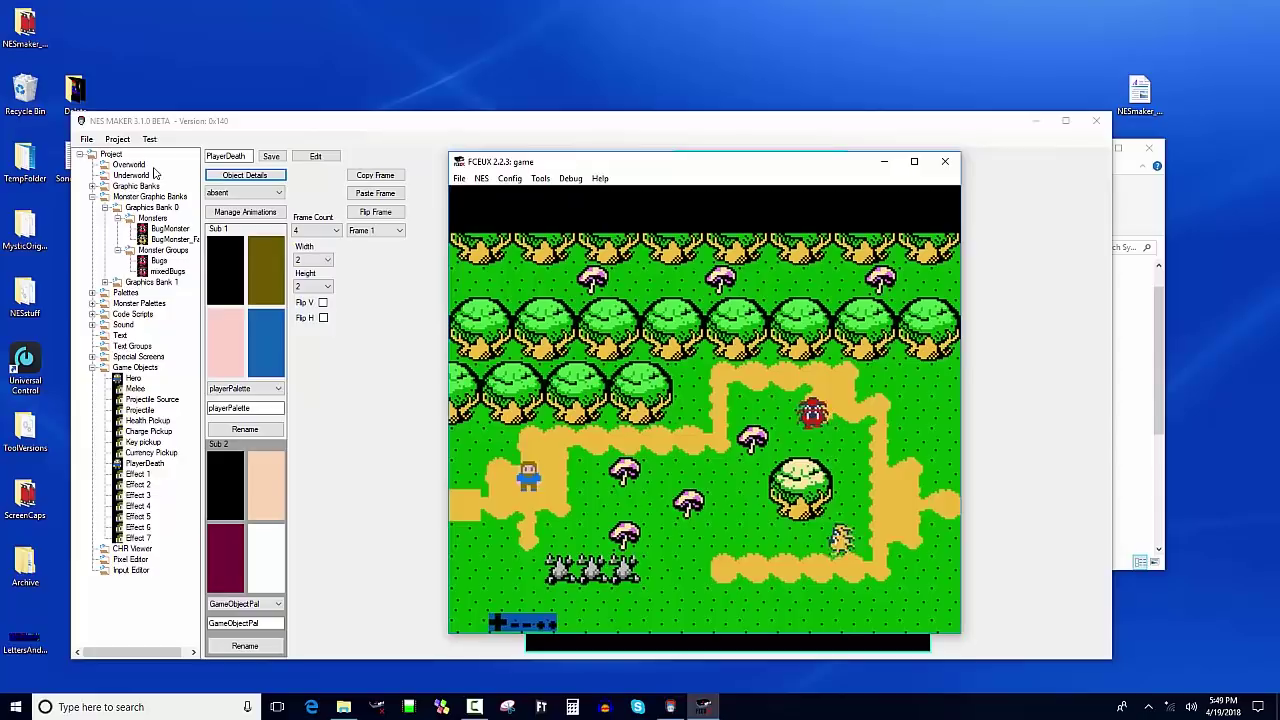
pyautogui.press('Right')
pyautogui.press('Down')
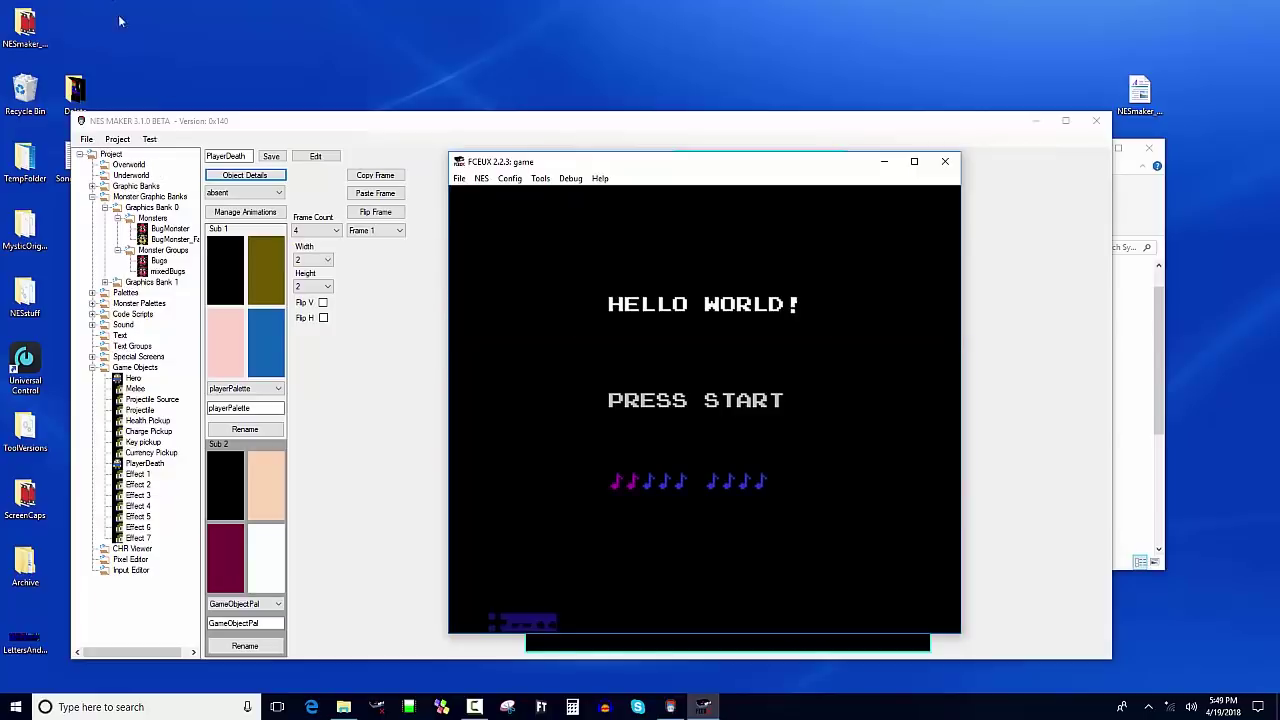
# Step: Close the test game, switch to File Explorer, and open HandleObjectCollisions.asm from the Routines\System folder
pyautogui.click(943, 163)
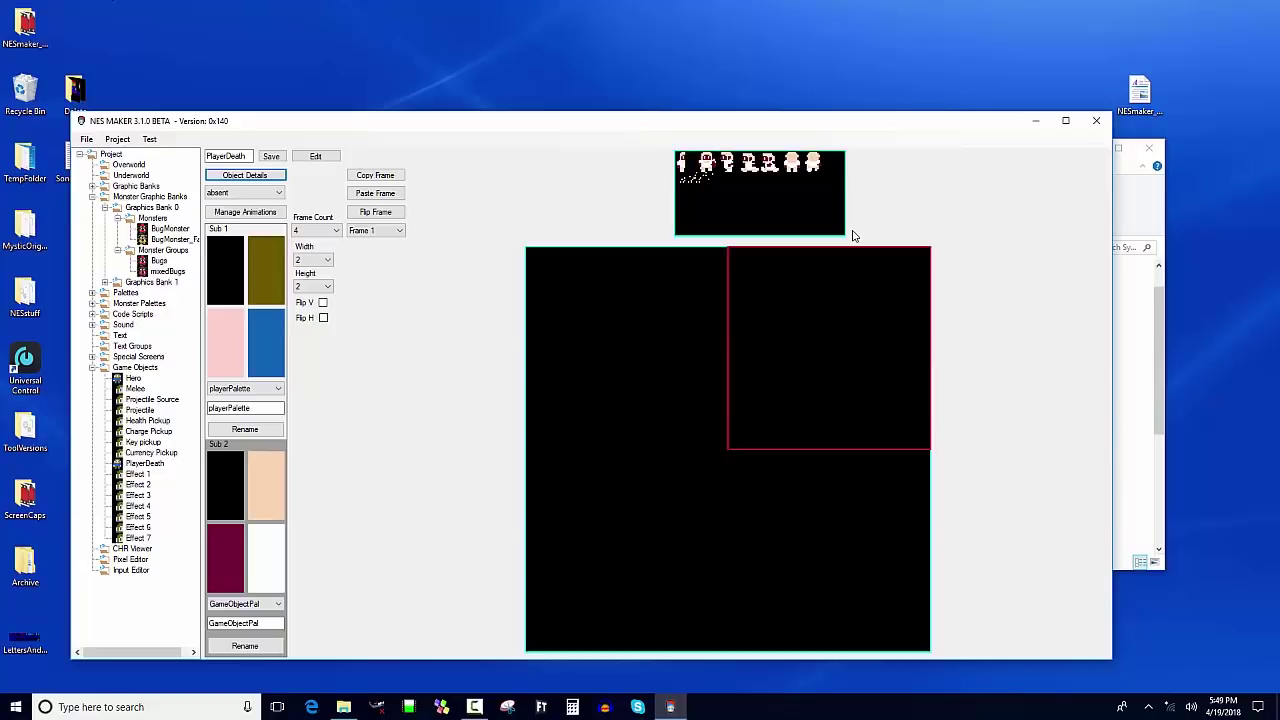
pyautogui.click(1160, 201)
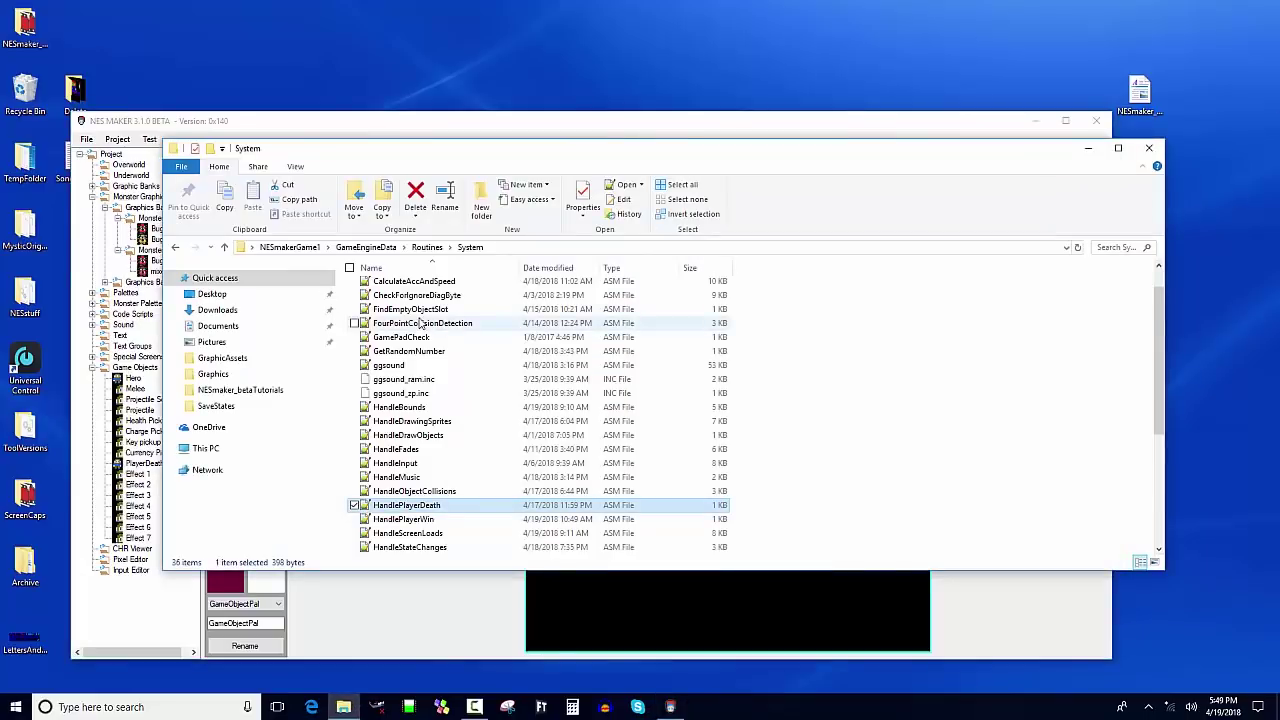
pyautogui.scroll(1, 420, 320)
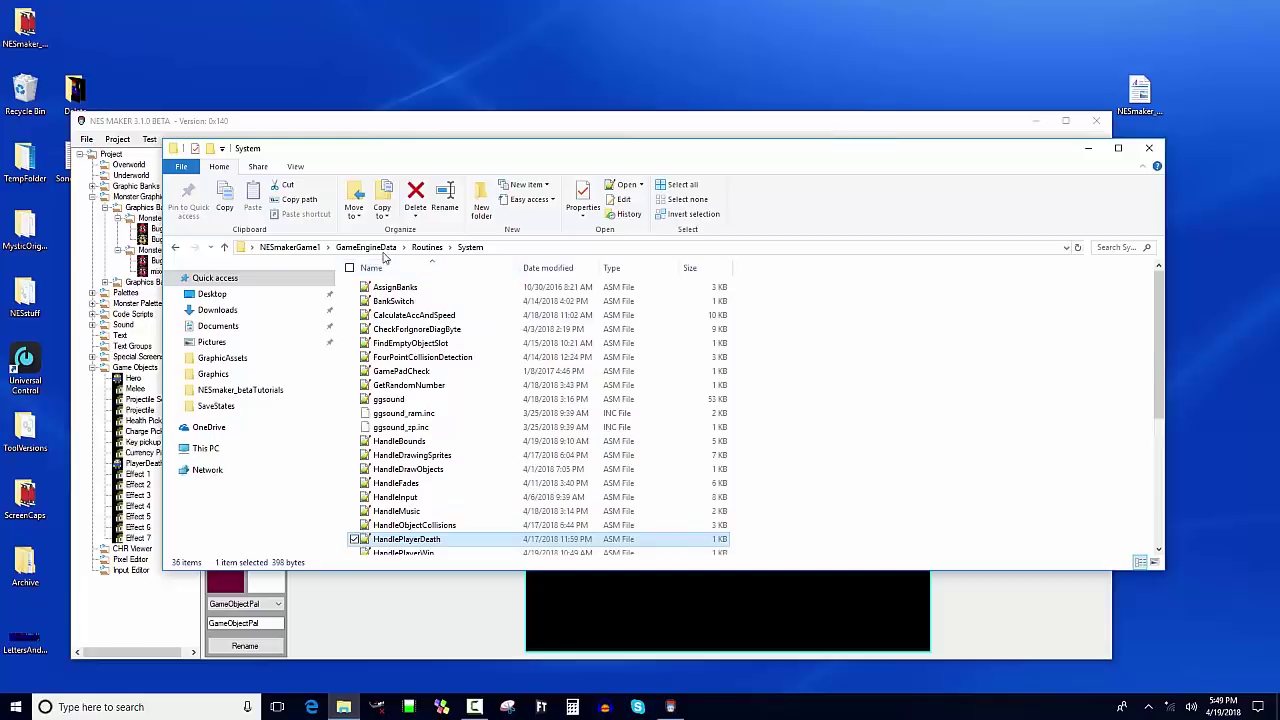
pyautogui.hotkey('alt', 'Up')
pyautogui.doubleClick(389, 330)
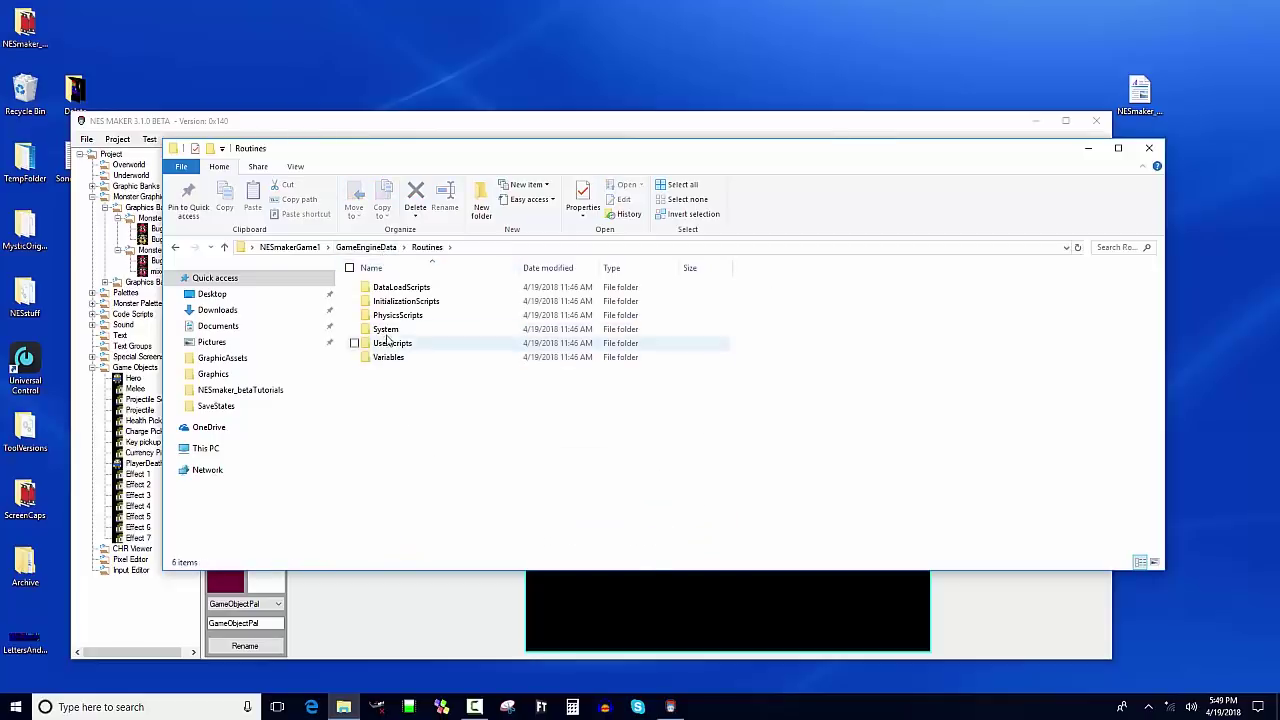
pyautogui.doubleClick(390, 343)
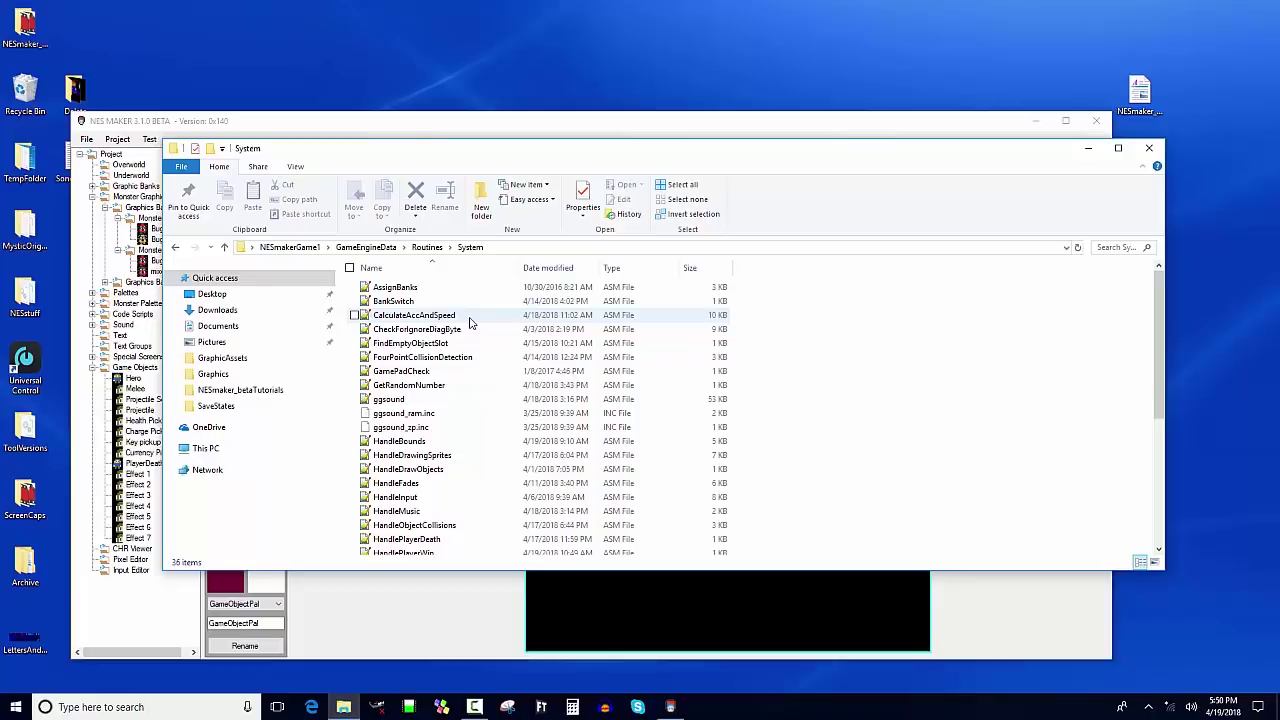
pyautogui.scroll(-1, 466, 322)
pyautogui.scroll(1, 450, 320)
pyautogui.scroll(-1, 440, 431)
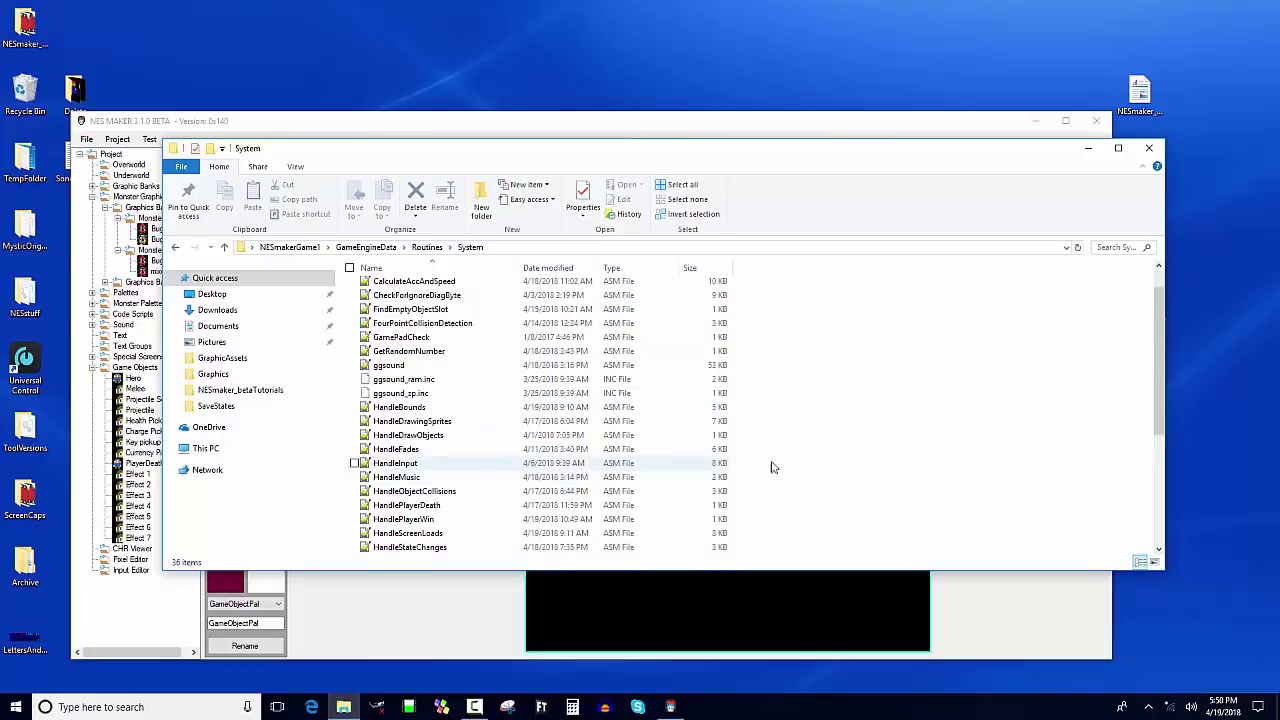
pyautogui.doubleClick(410, 491)
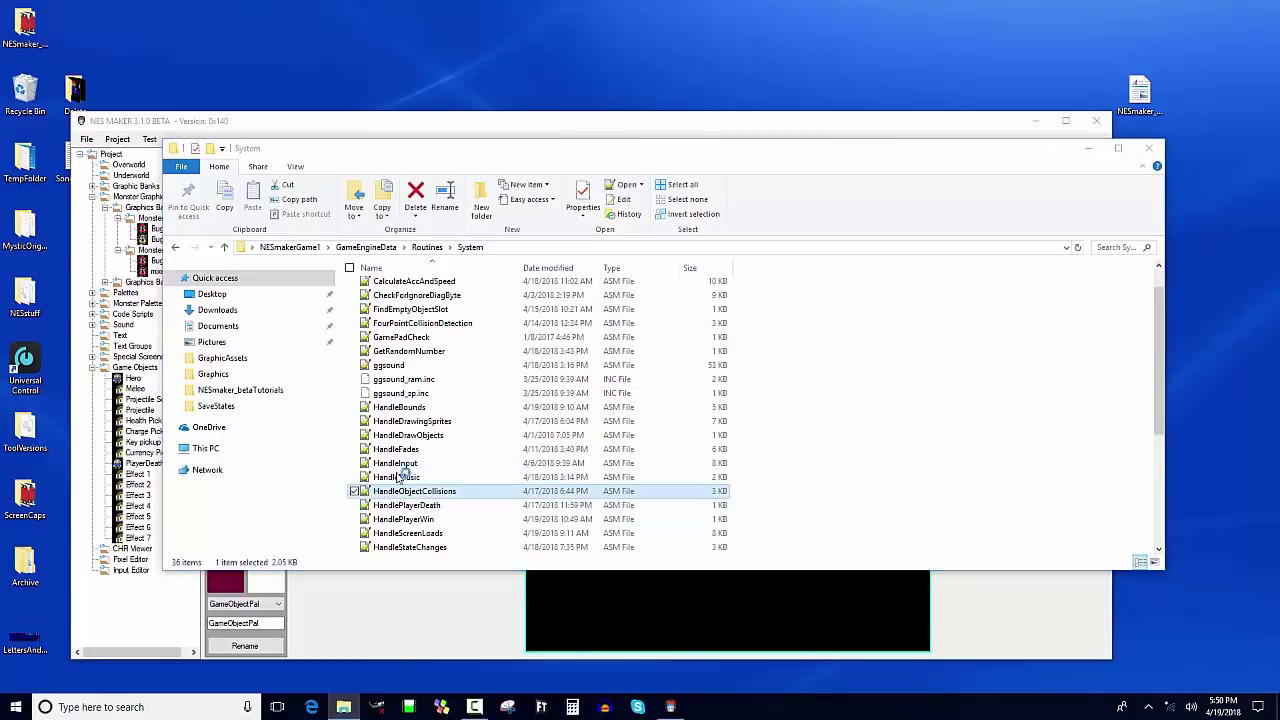
# Step: Examine the bounds comparisons in HandleObjectCollisions.asm and highlight the JSR HandlePlayerDeath line
pyautogui.scroll(-13, 791, 523)
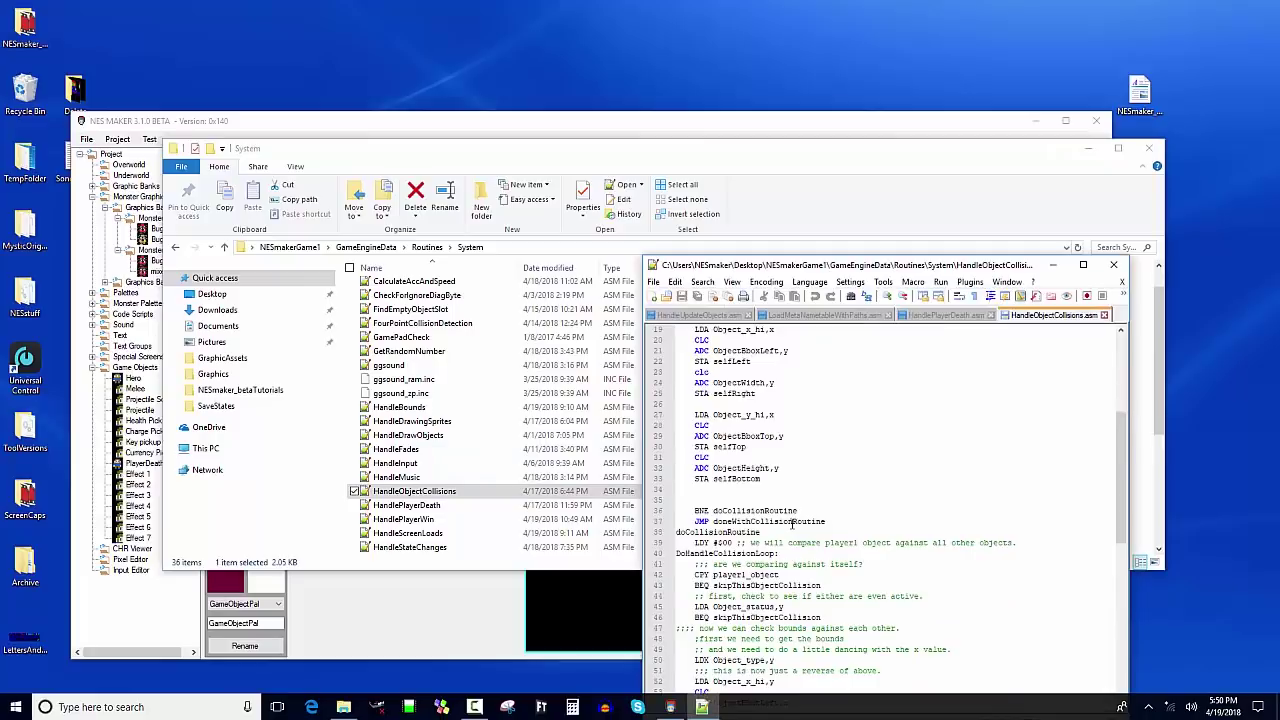
pyautogui.scroll(-8, 791, 523)
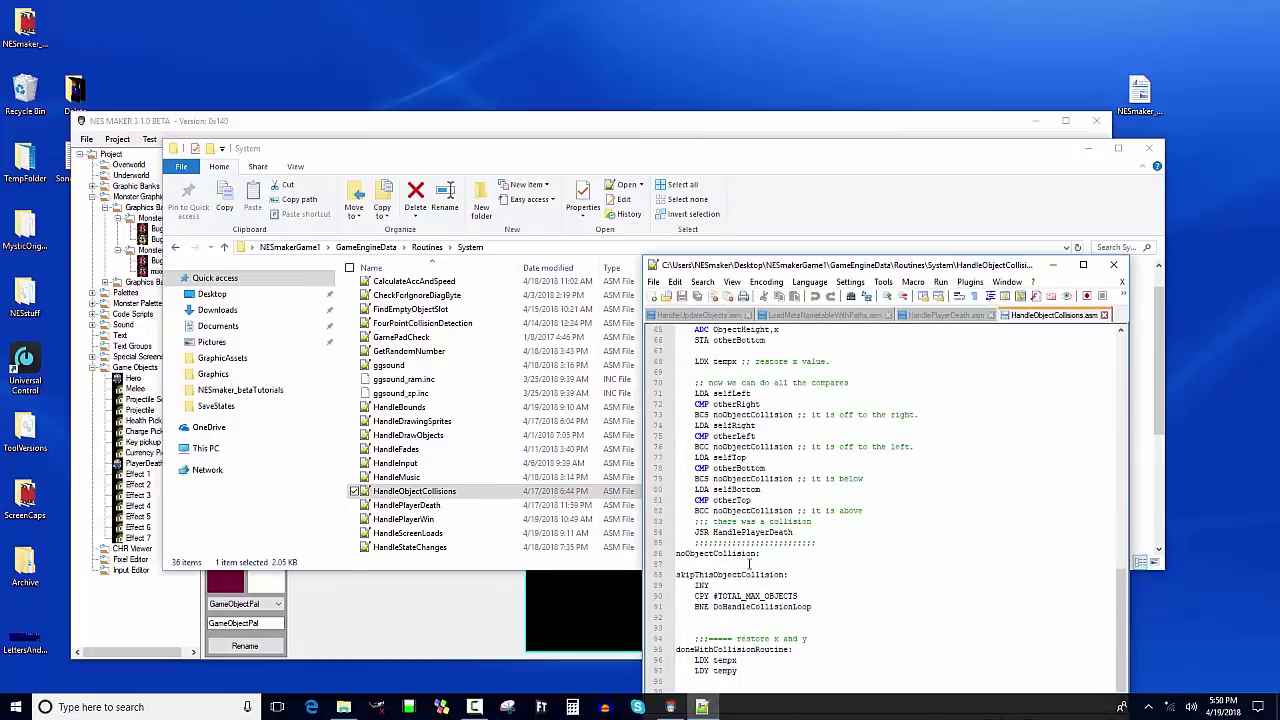
pyautogui.scroll(10, 729, 567)
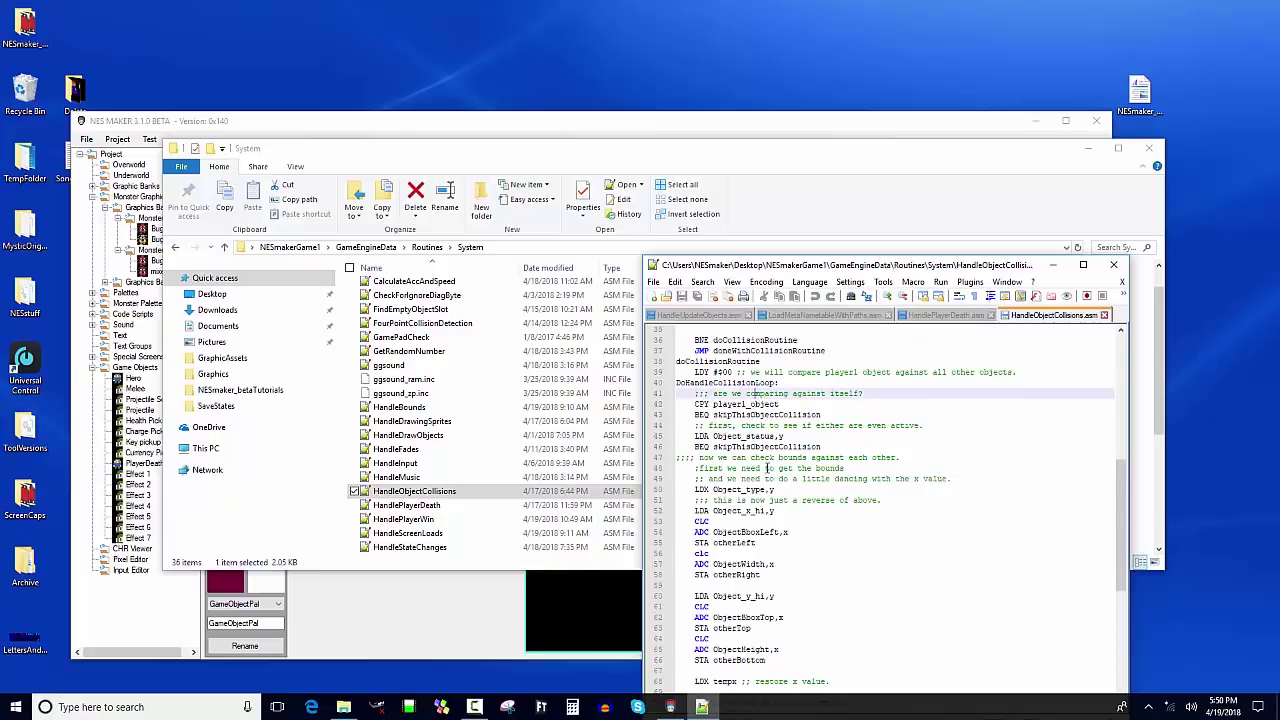
pyautogui.scroll(-8, 760, 390)
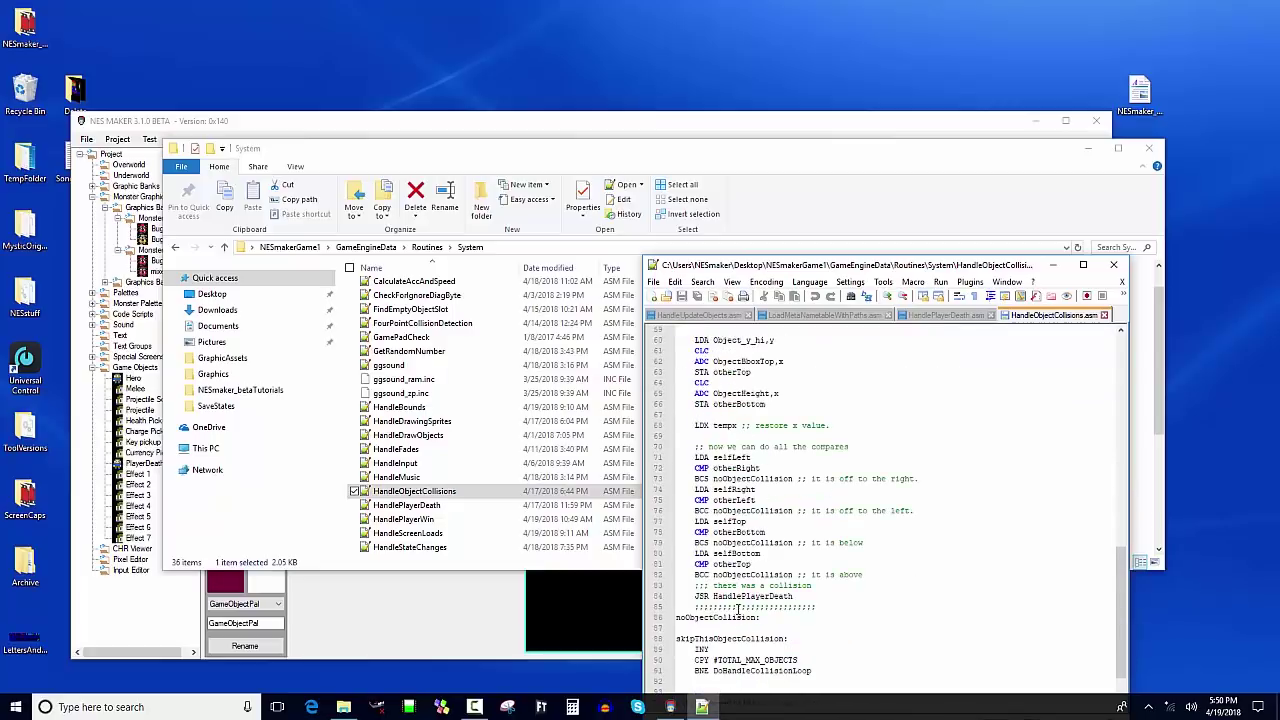
pyautogui.click(741, 596)
pyautogui.scroll(-2, 761, 586)
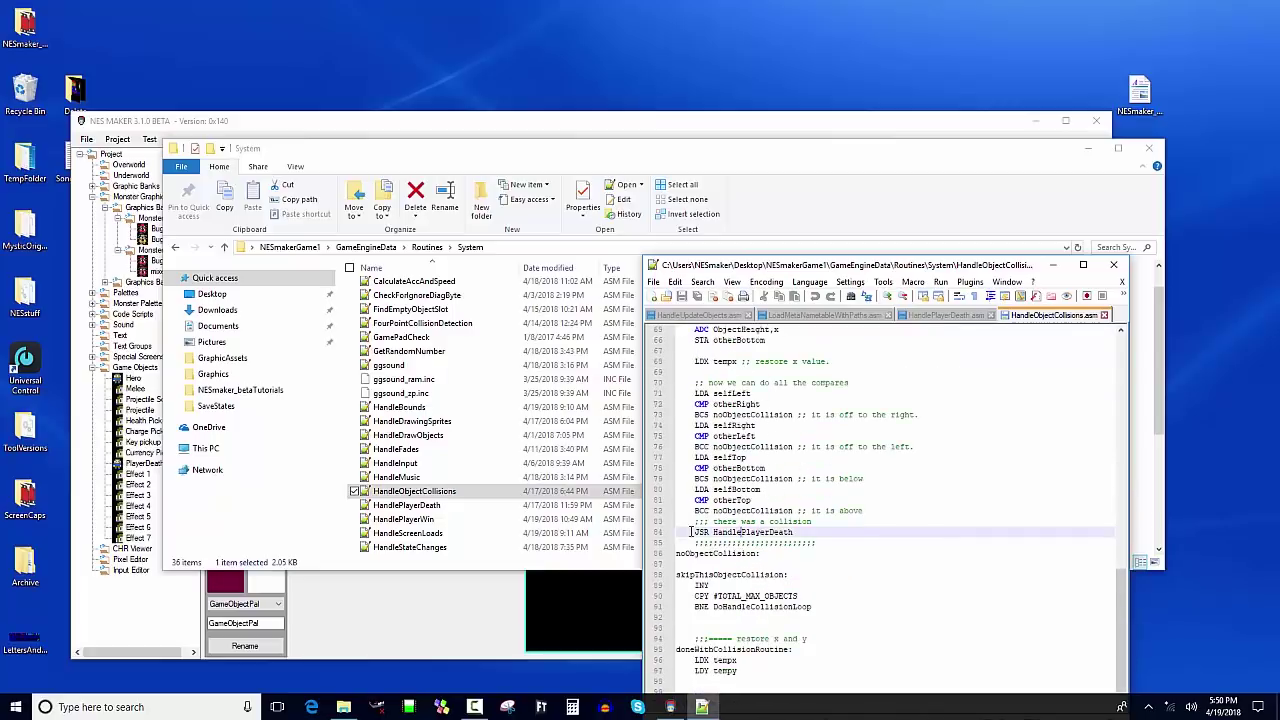
pyautogui.moveTo(690, 532)
pyautogui.mouseDown()
pyautogui.moveTo(768, 532)
pyautogui.moveTo(684, 532)
pyautogui.mouseUp()
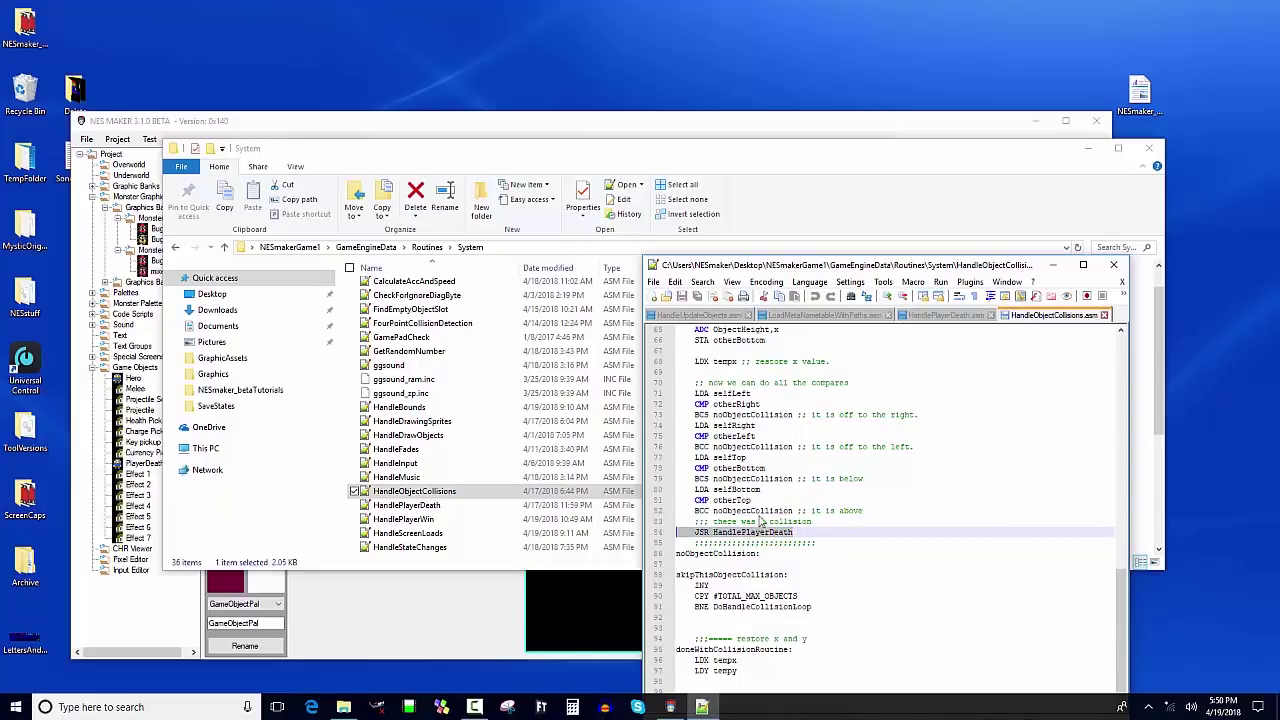
# Step: Review HandlePlayerDeath.asm alongside the collision code in HandleObjectCollisions.asm, highlighting the "there was a collision" comment and the HandlePlayerDeath call
pyautogui.click(940, 316)
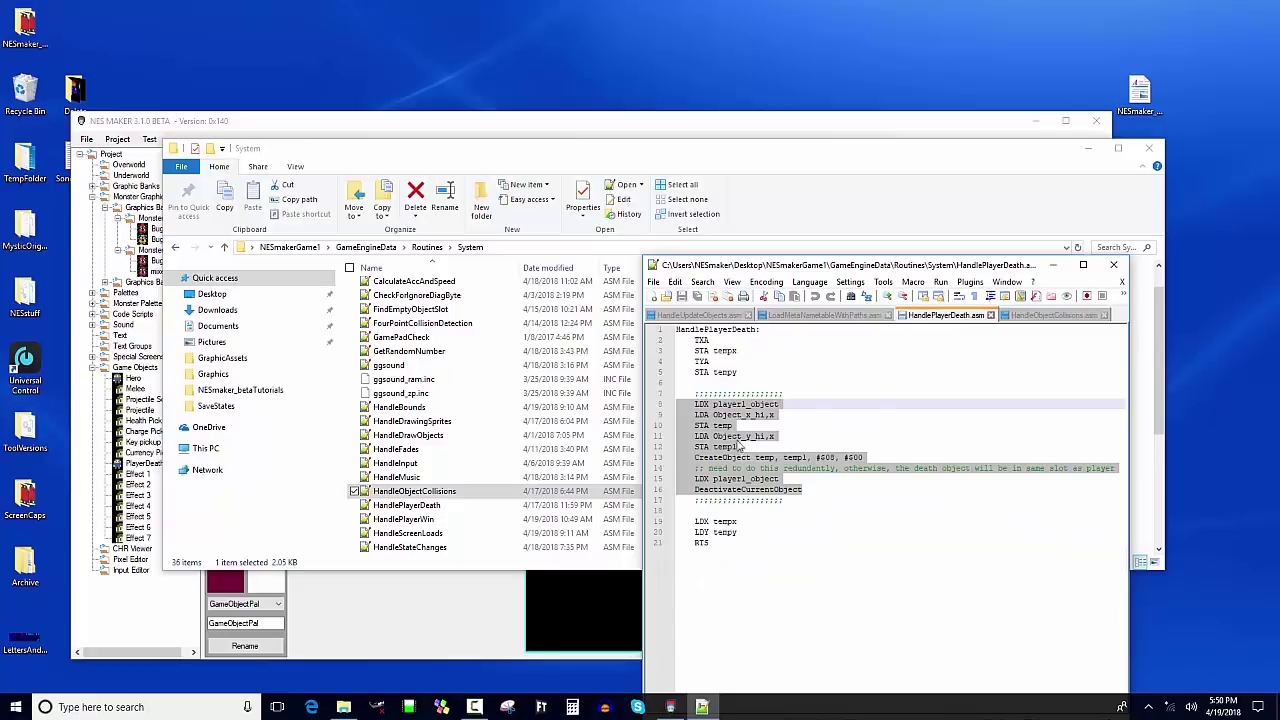
pyautogui.click(1055, 315)
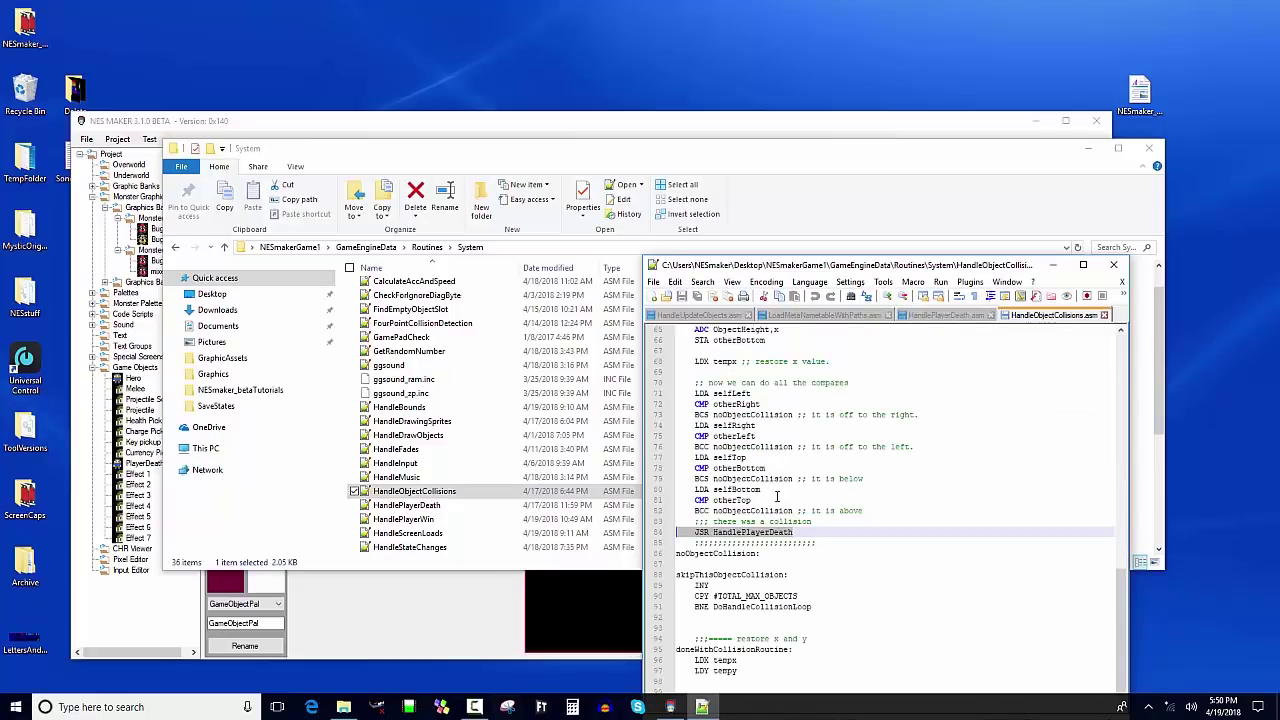
pyautogui.scroll(3, 1120, 564)
pyautogui.scroll(-3, 1120, 672)
pyautogui.click(843, 523)
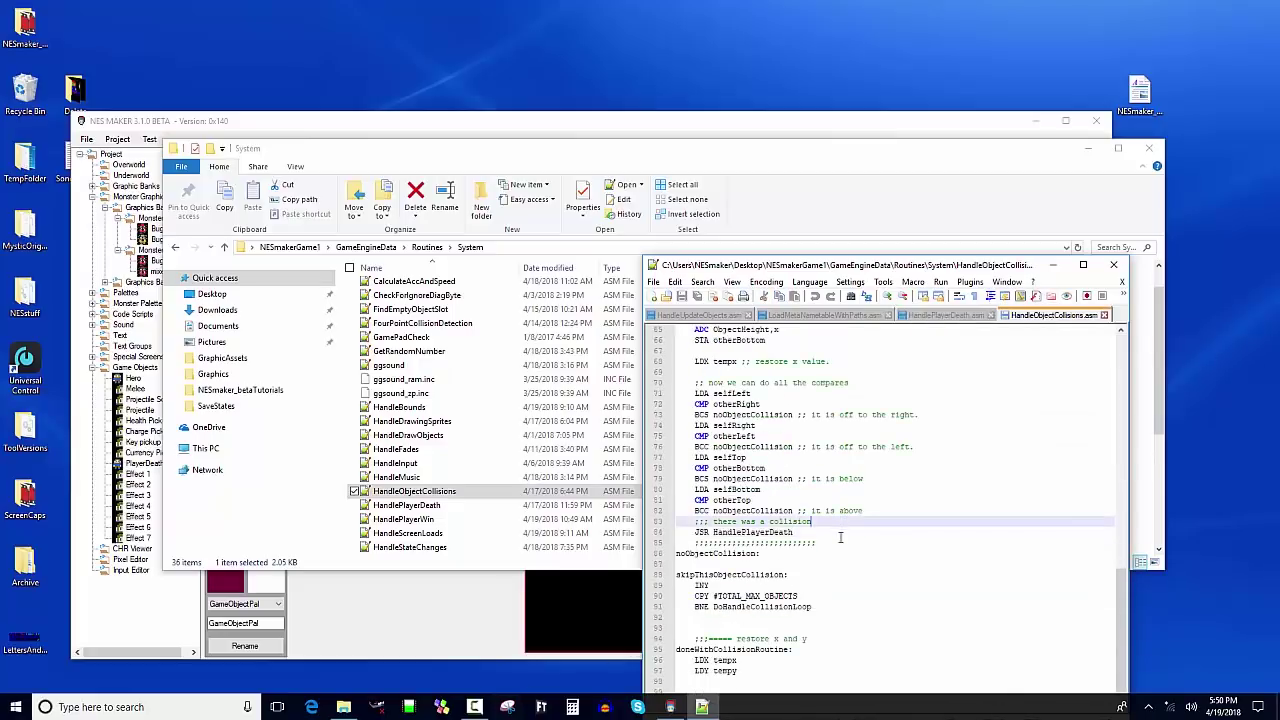
pyautogui.moveTo(831, 524); pyautogui.dragTo(694, 524)
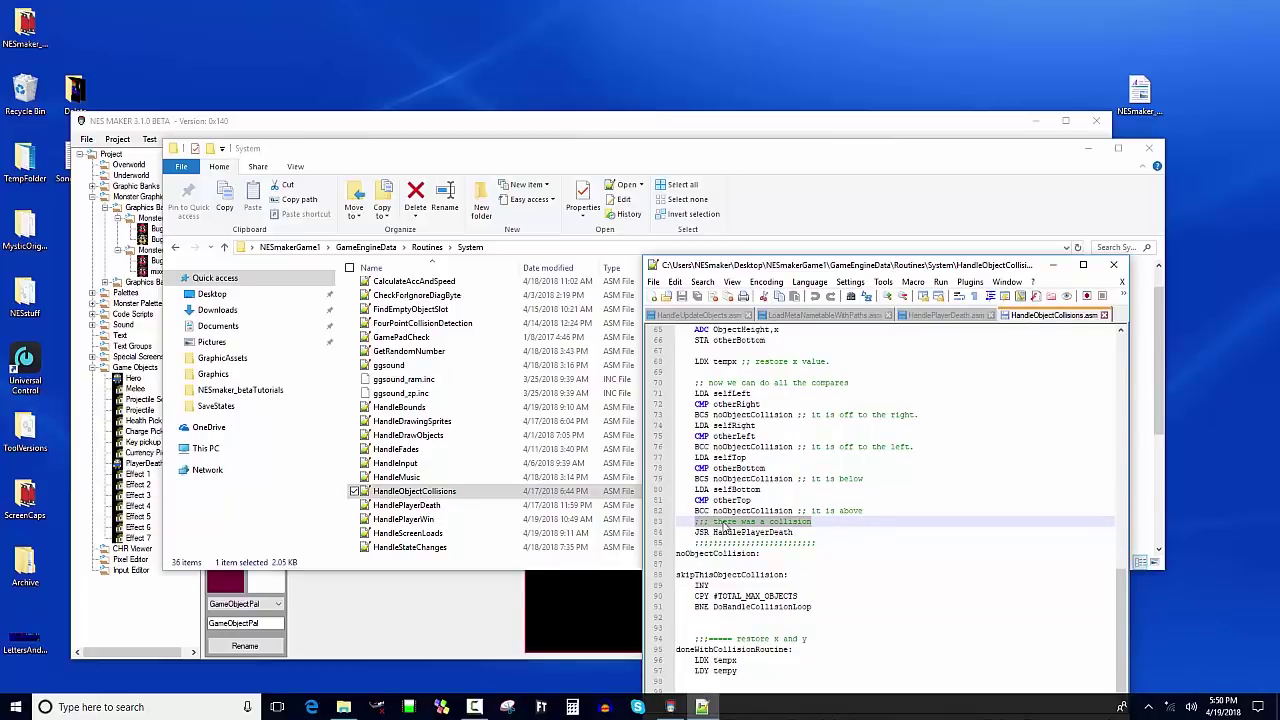
pyautogui.moveTo(798, 535); pyautogui.dragTo(685, 535)
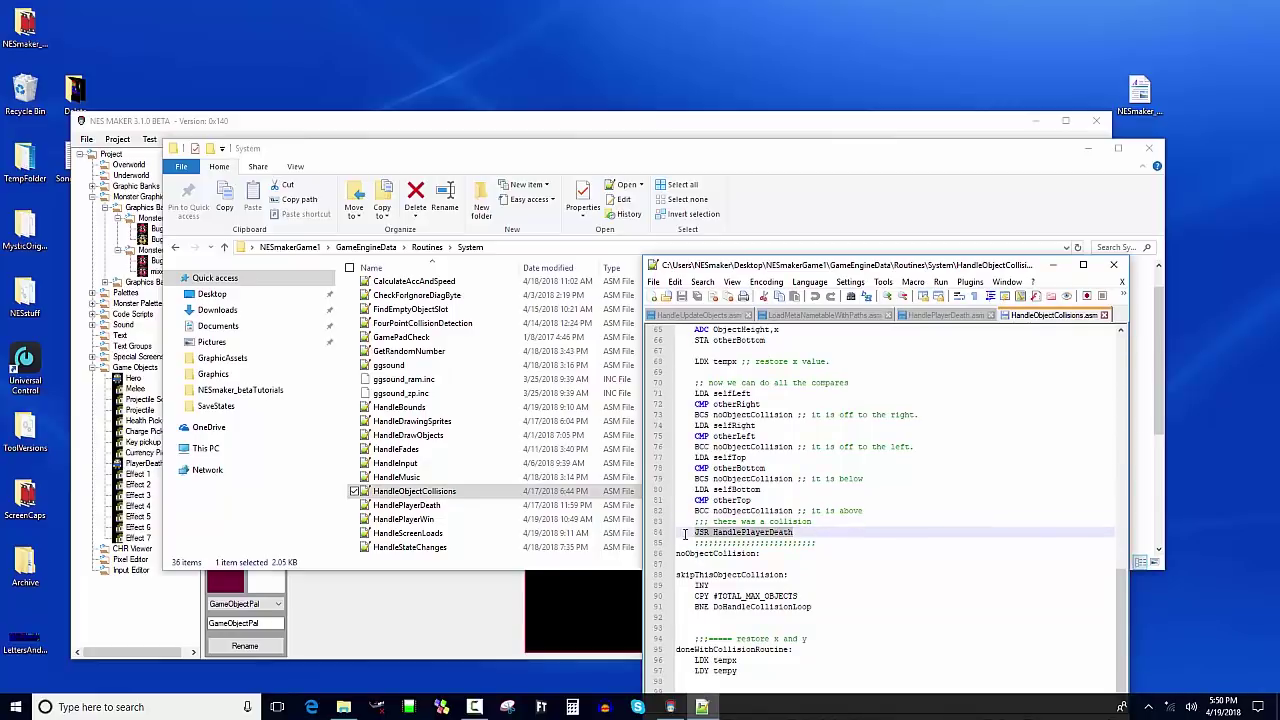
pyautogui.click(906, 523)
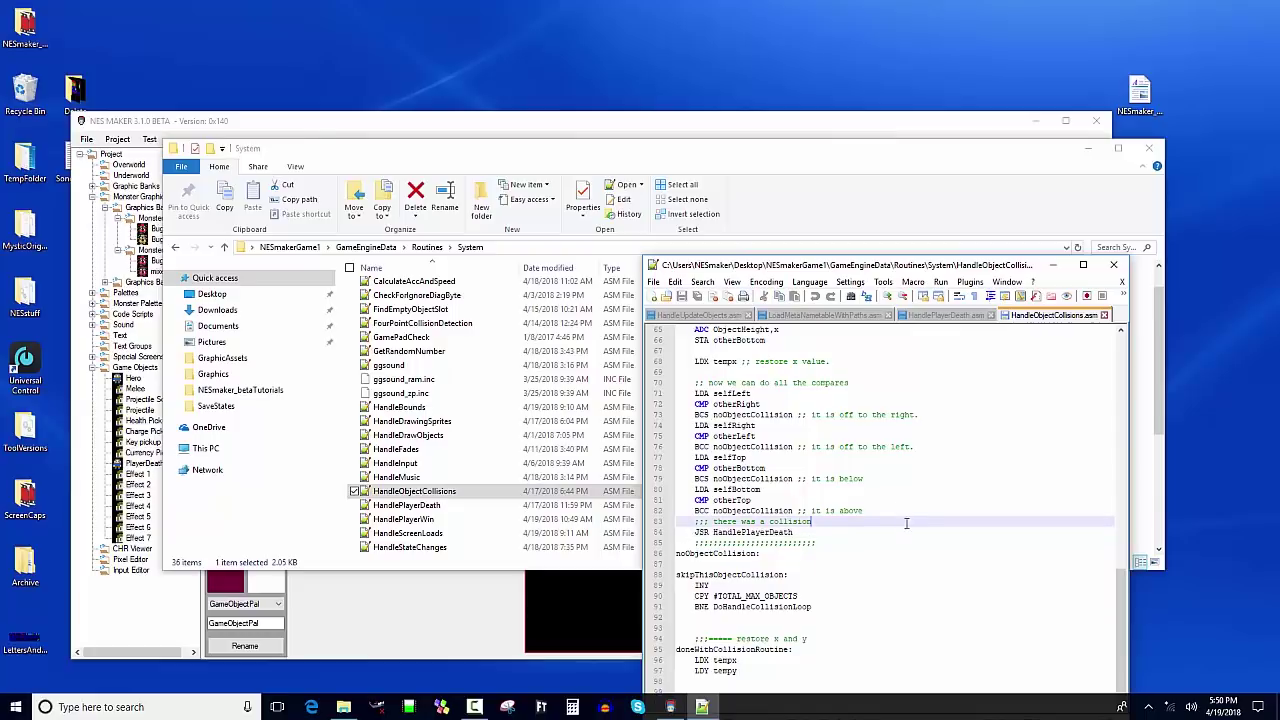
pyautogui.click(935, 316)
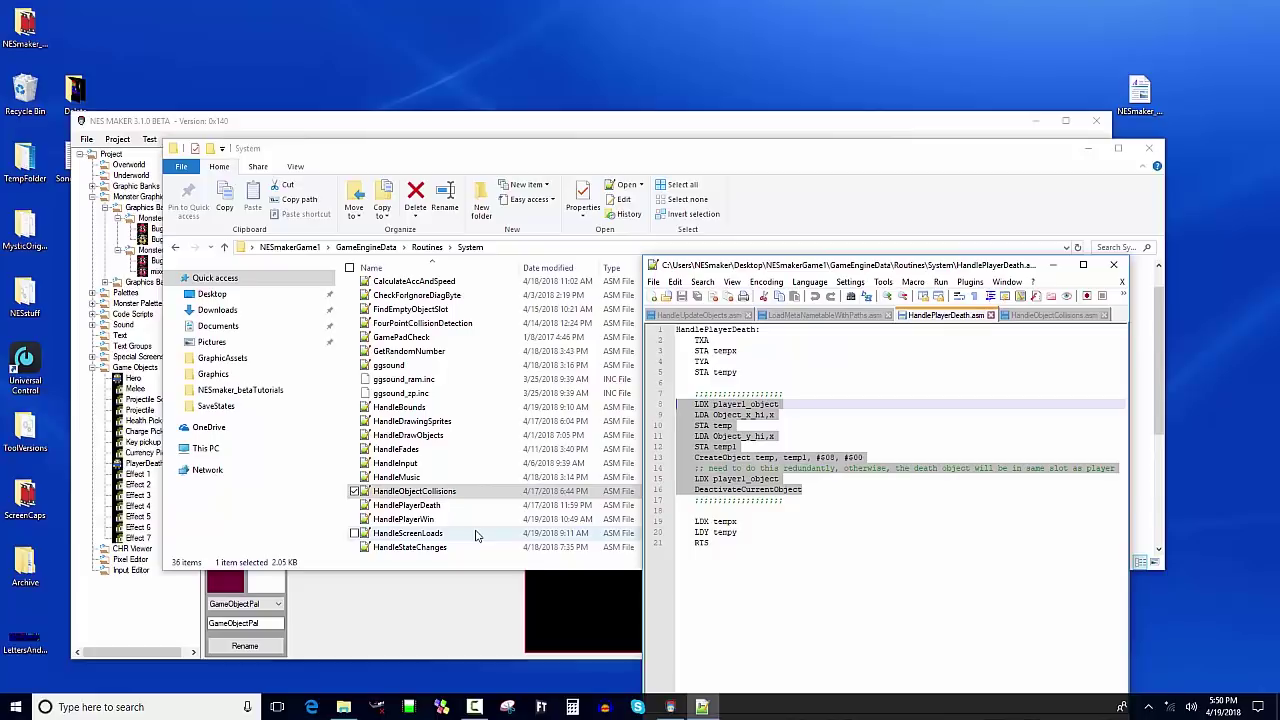
pyautogui.click(476, 704)
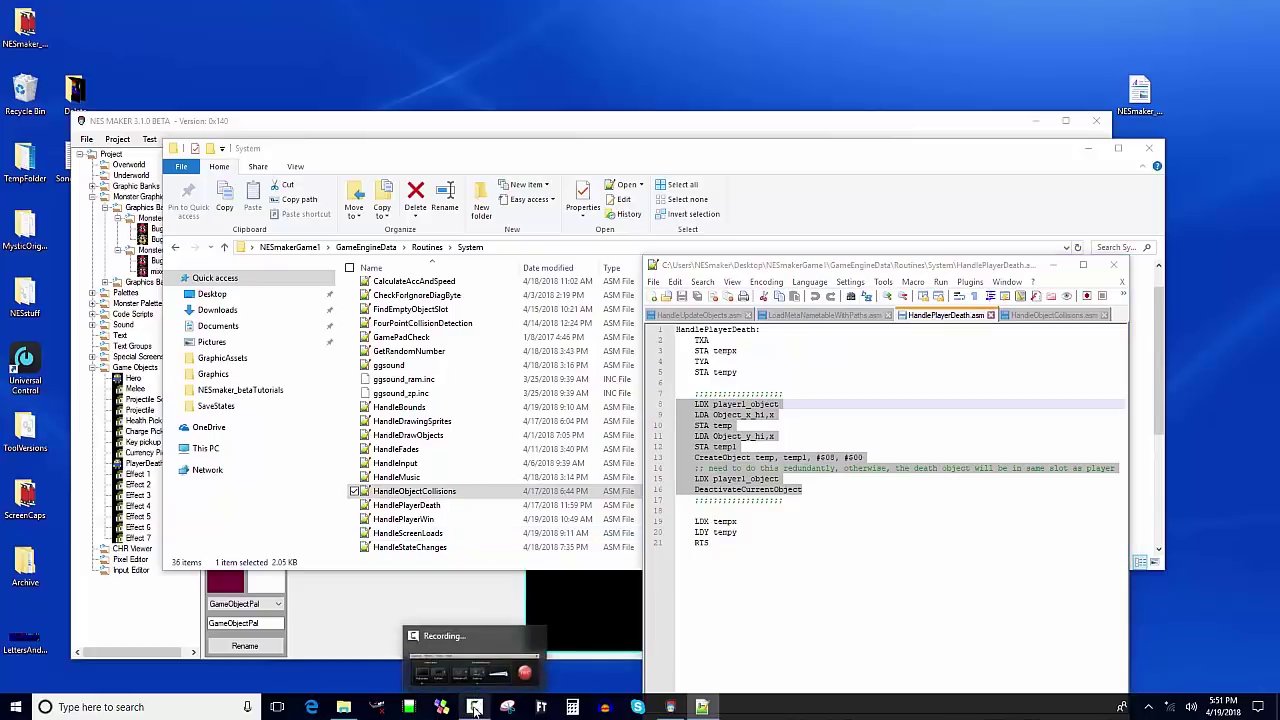